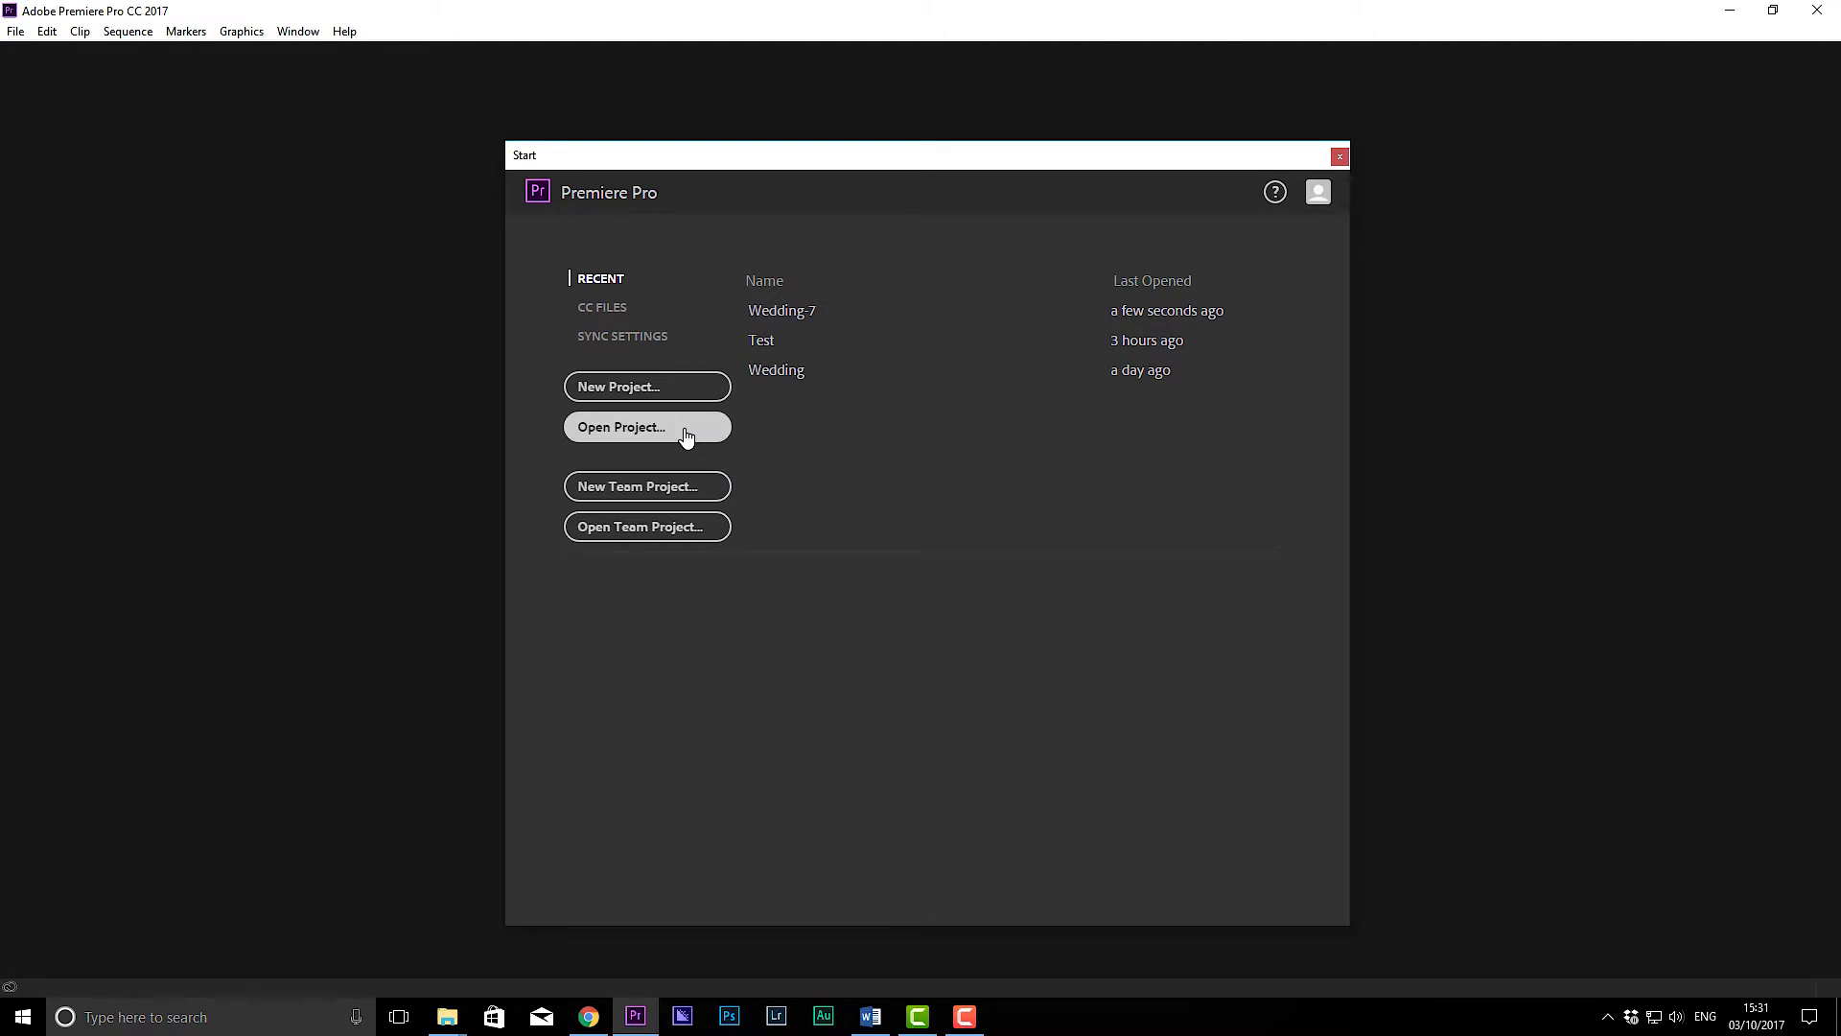
# Step: Start a new project from the Premiere Pro Start screen
pyautogui.click(688, 386)
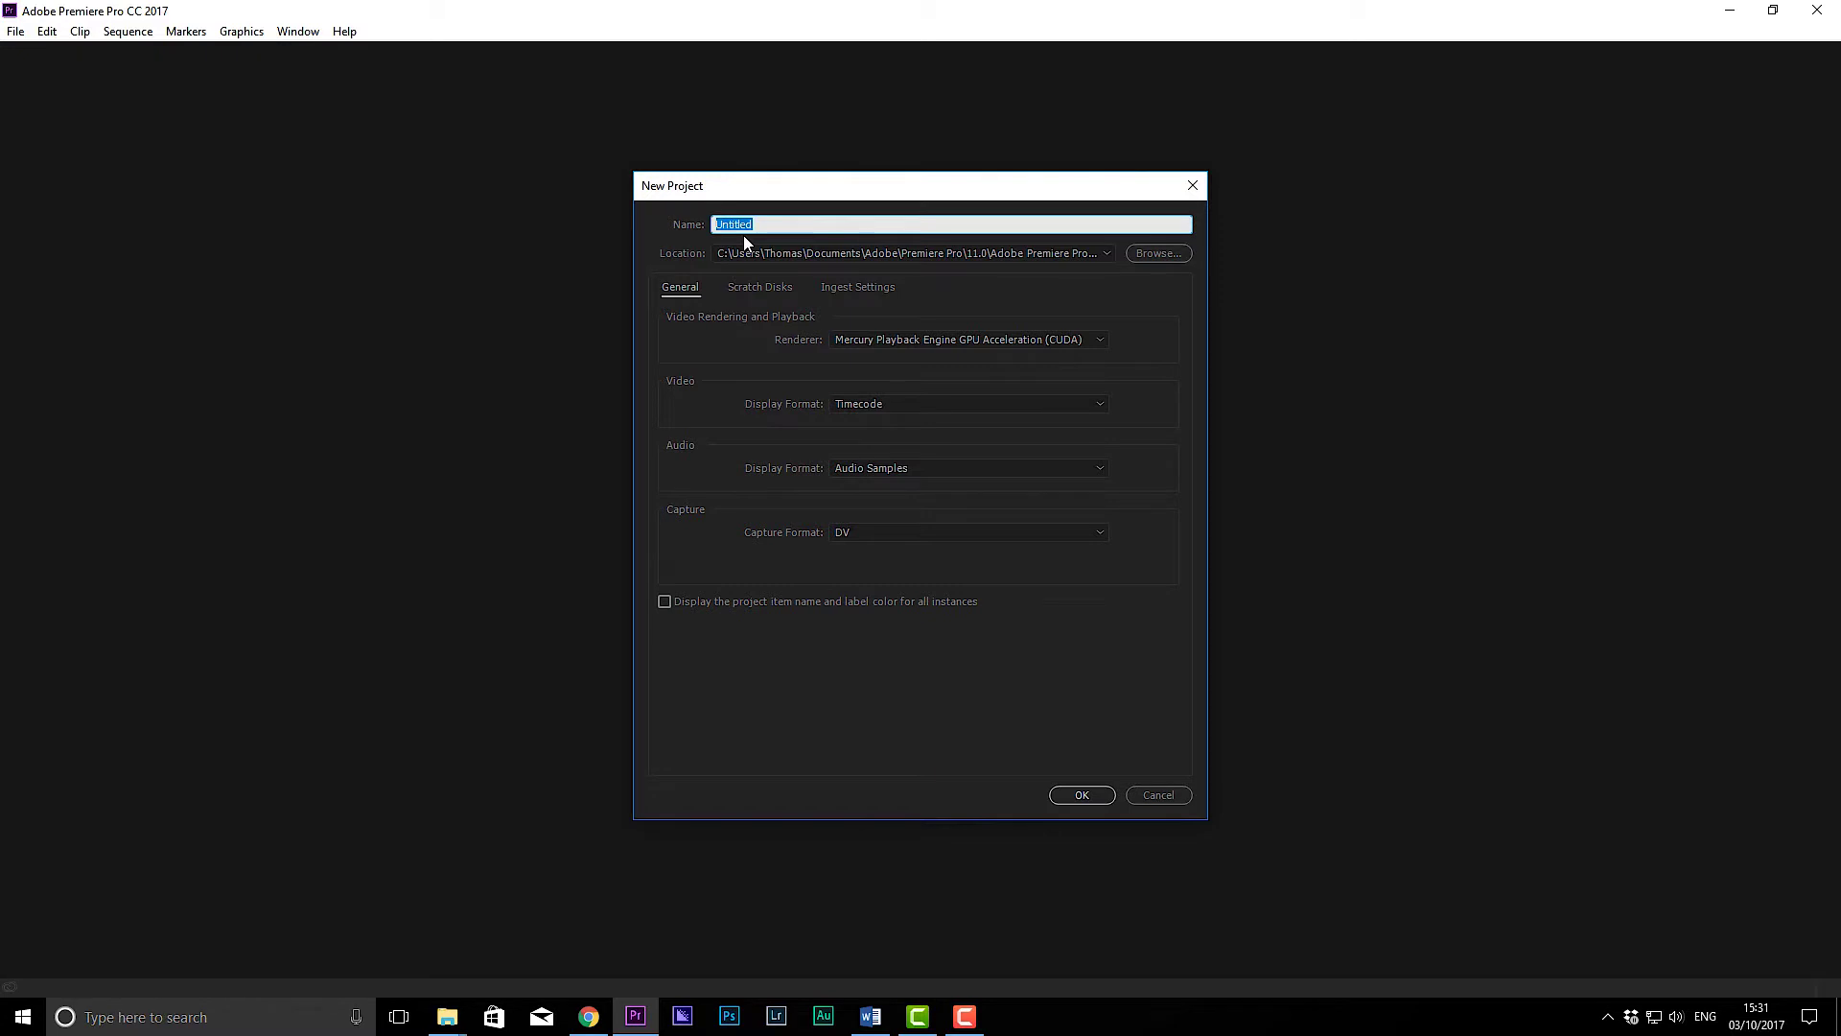
# Step: Name the project 'Film example' and keep Mercury Playback Engine GPU Acceleration as renderer
pyautogui.write('Film example')
pyautogui.click(700, 313)
pyautogui.click(846, 342)
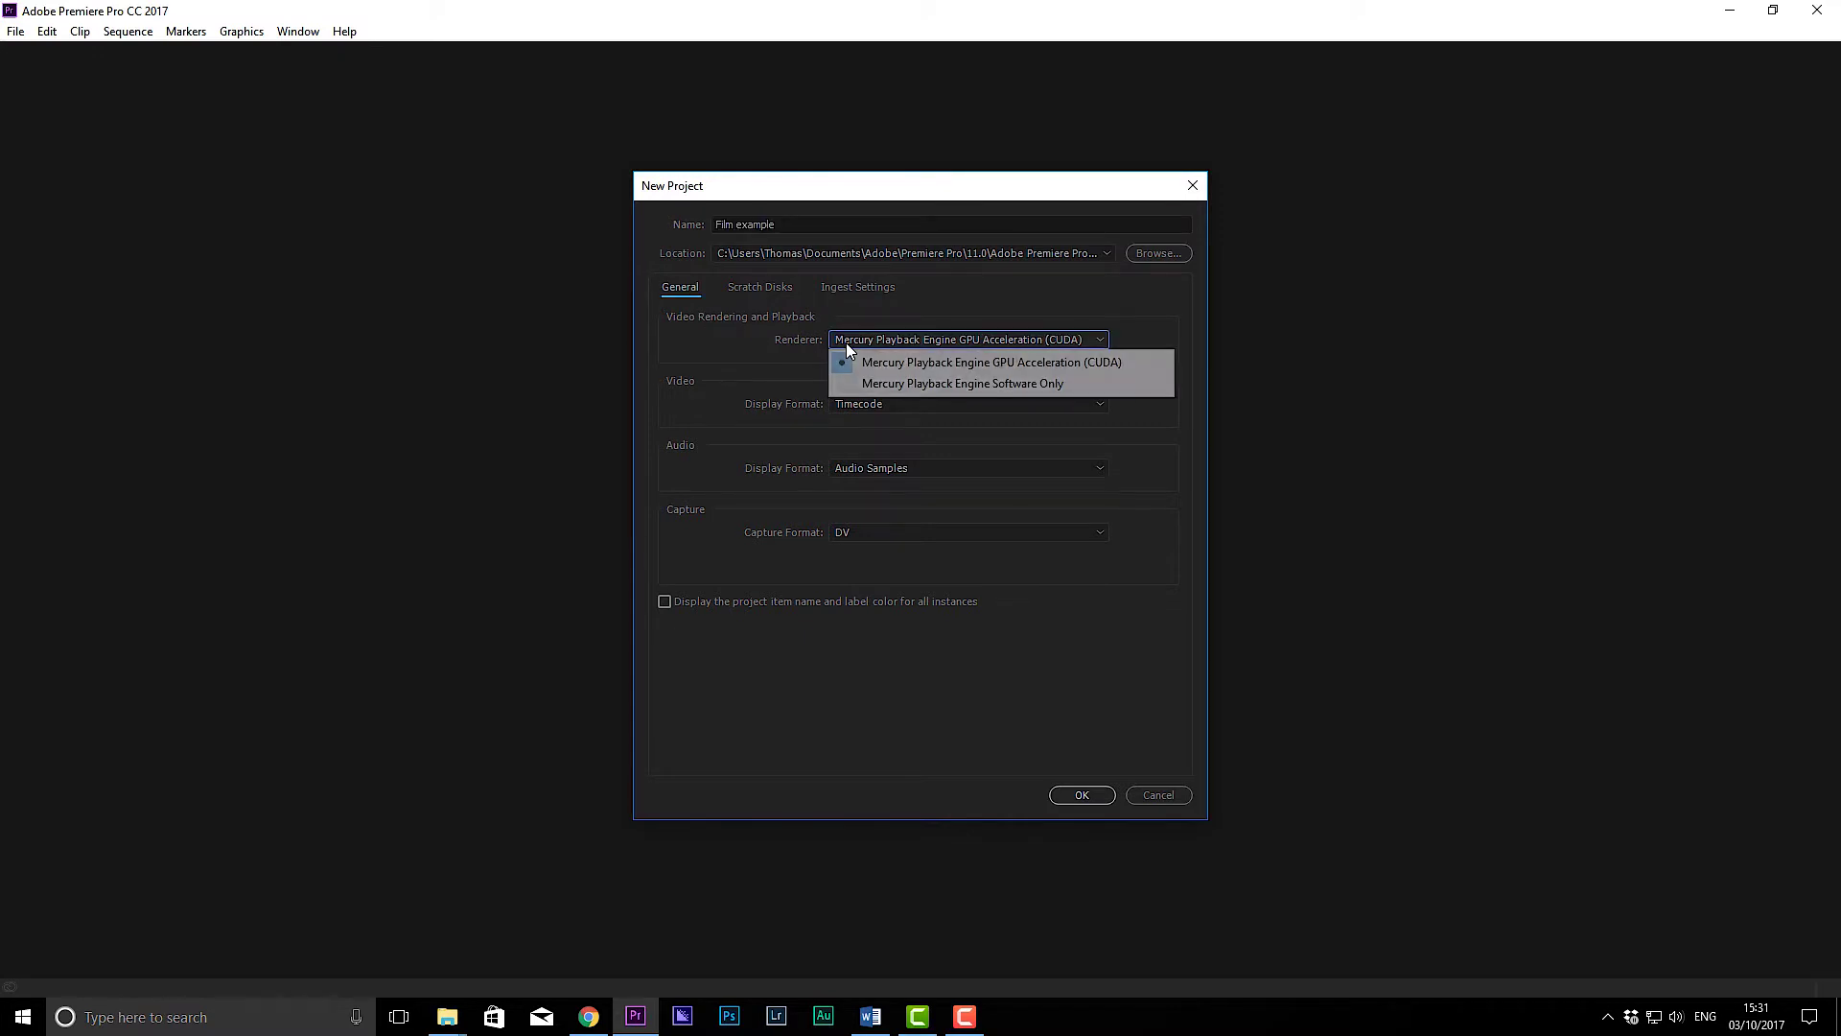
pyautogui.click(884, 384)
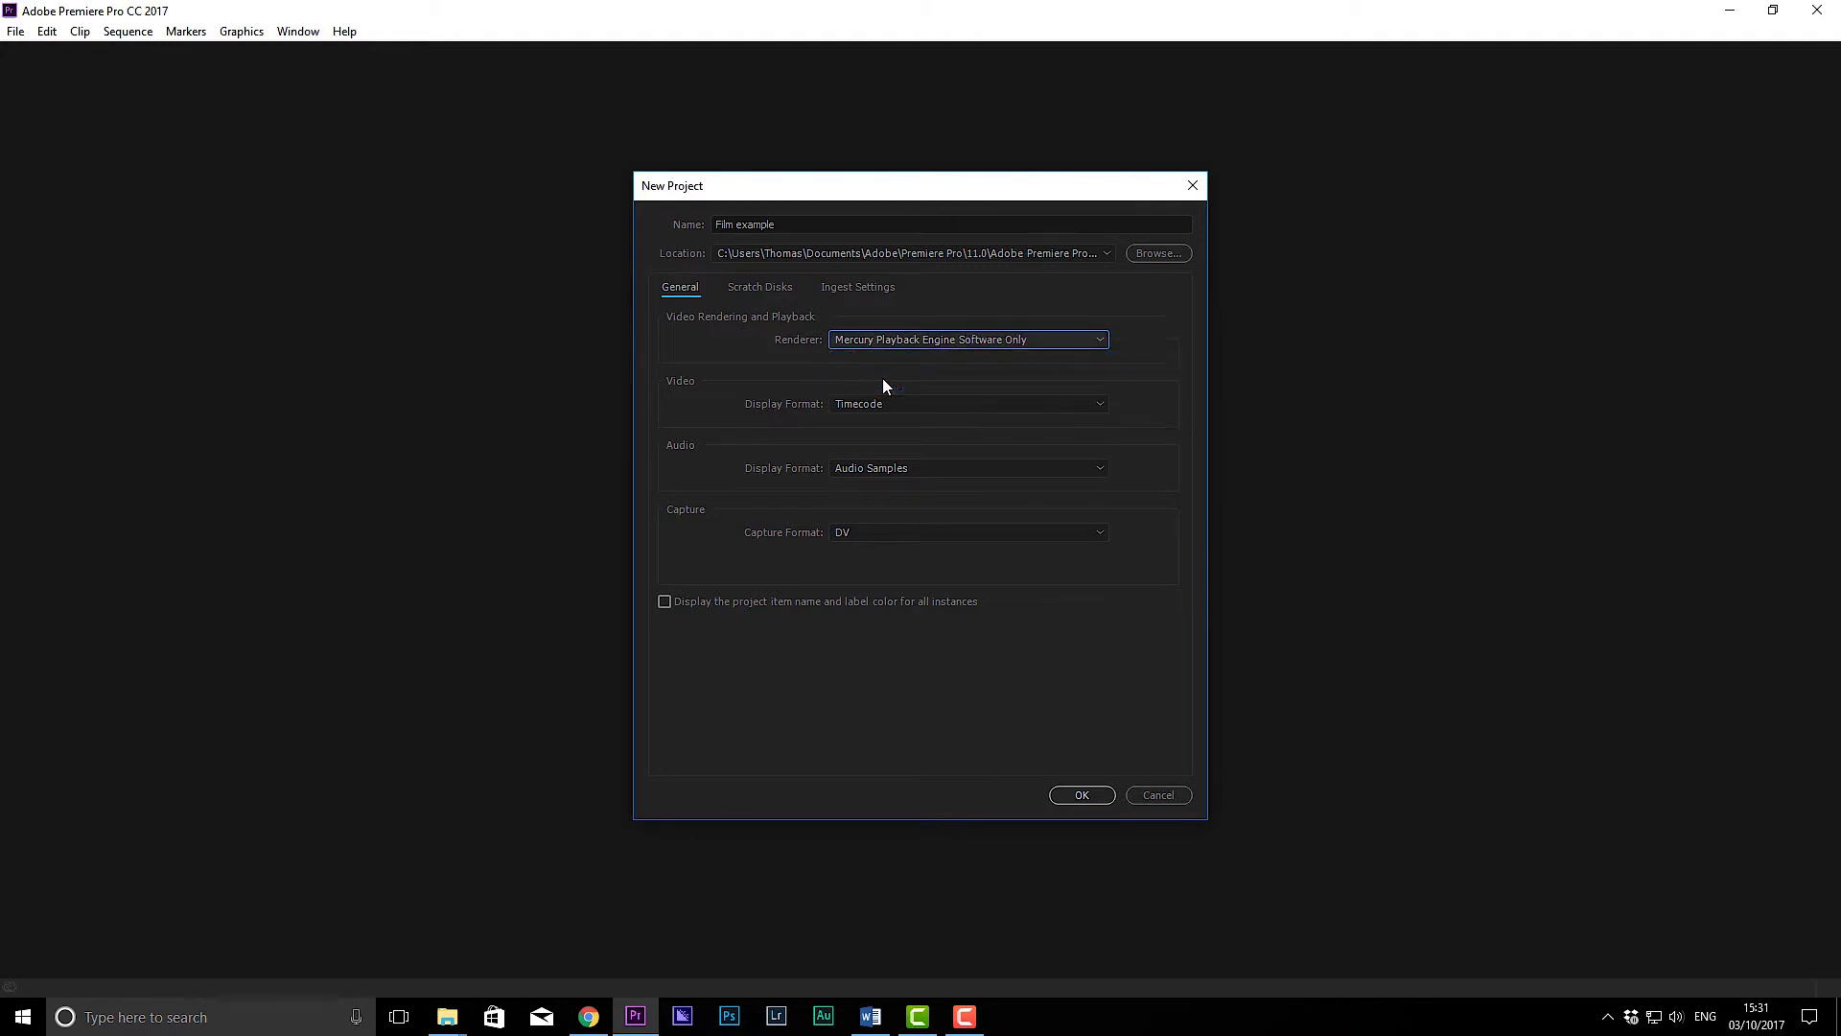
pyautogui.click(890, 339)
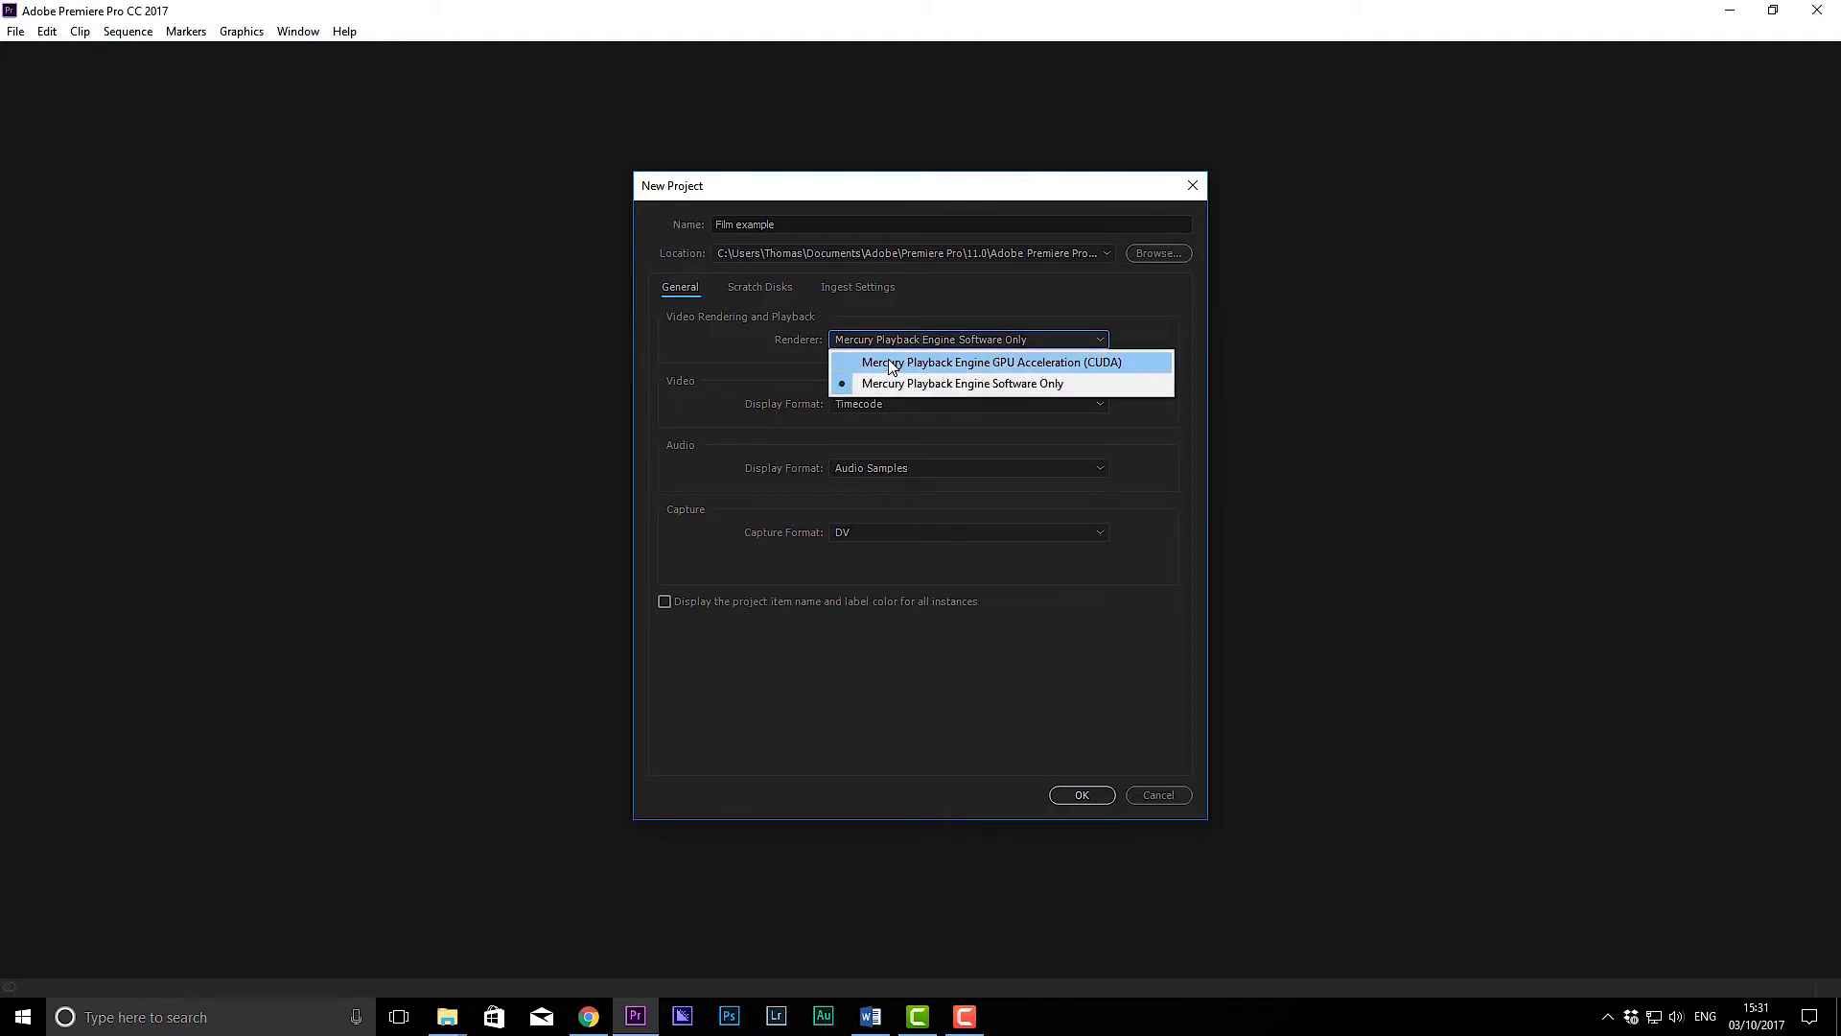
pyautogui.click(863, 362)
# Step: Keep Timecode, Audio Samples and DV as the display and capture formats
pyautogui.click(869, 407)
pyautogui.click(869, 422)
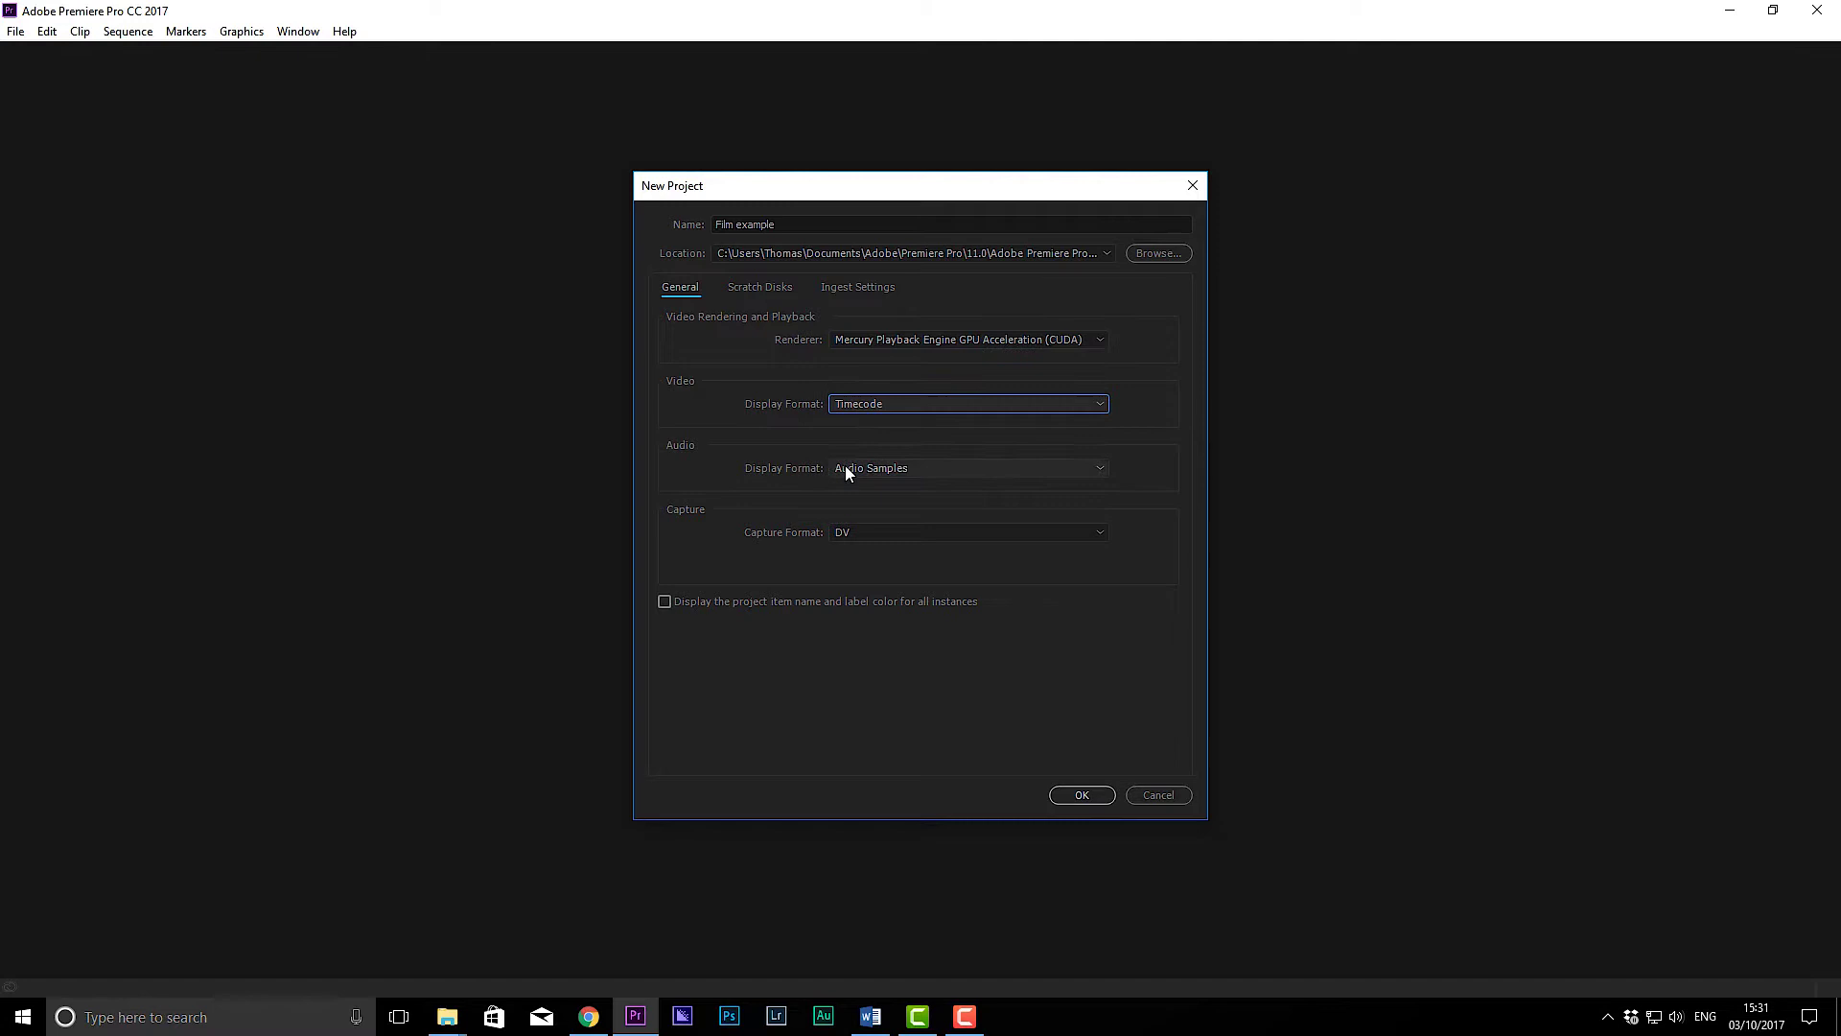
pyautogui.click(846, 468)
pyautogui.click(845, 470)
pyautogui.click(832, 529)
pyautogui.click(842, 548)
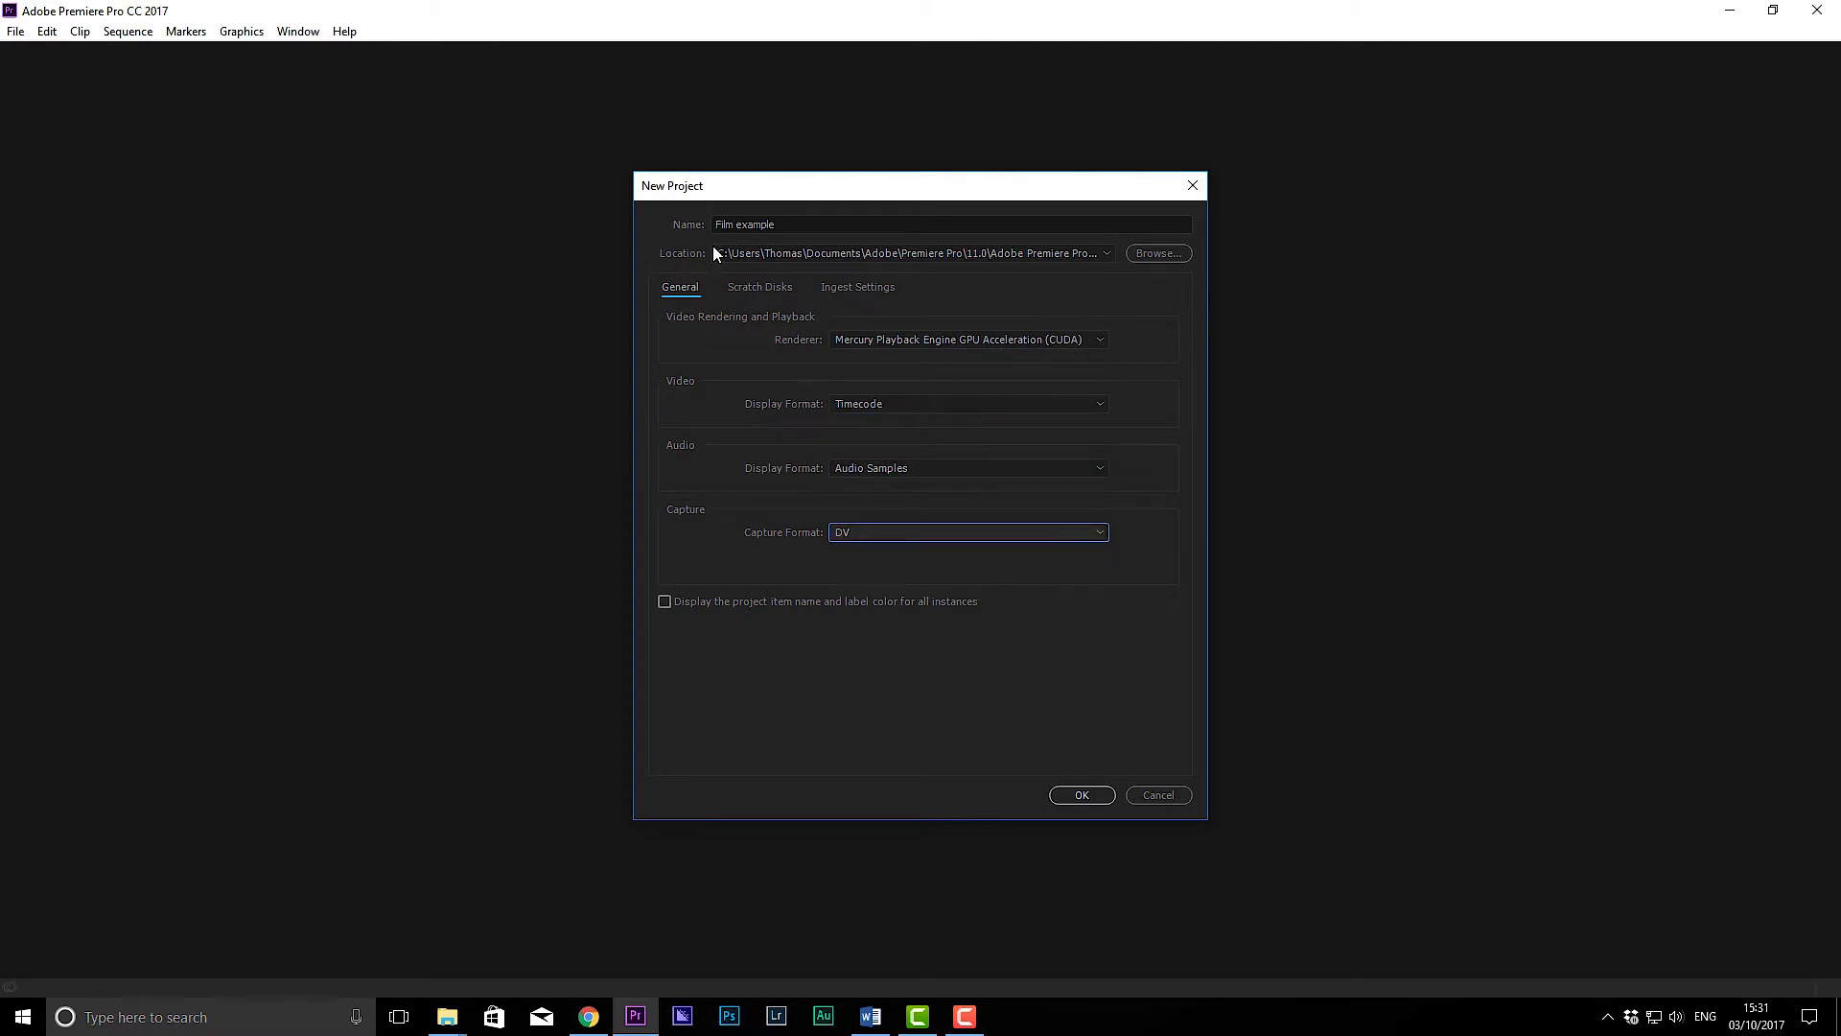
# Step: Review the Scratch Disks and Ingest settings, then create the project
pyautogui.click(753, 286)
pyautogui.click(833, 290)
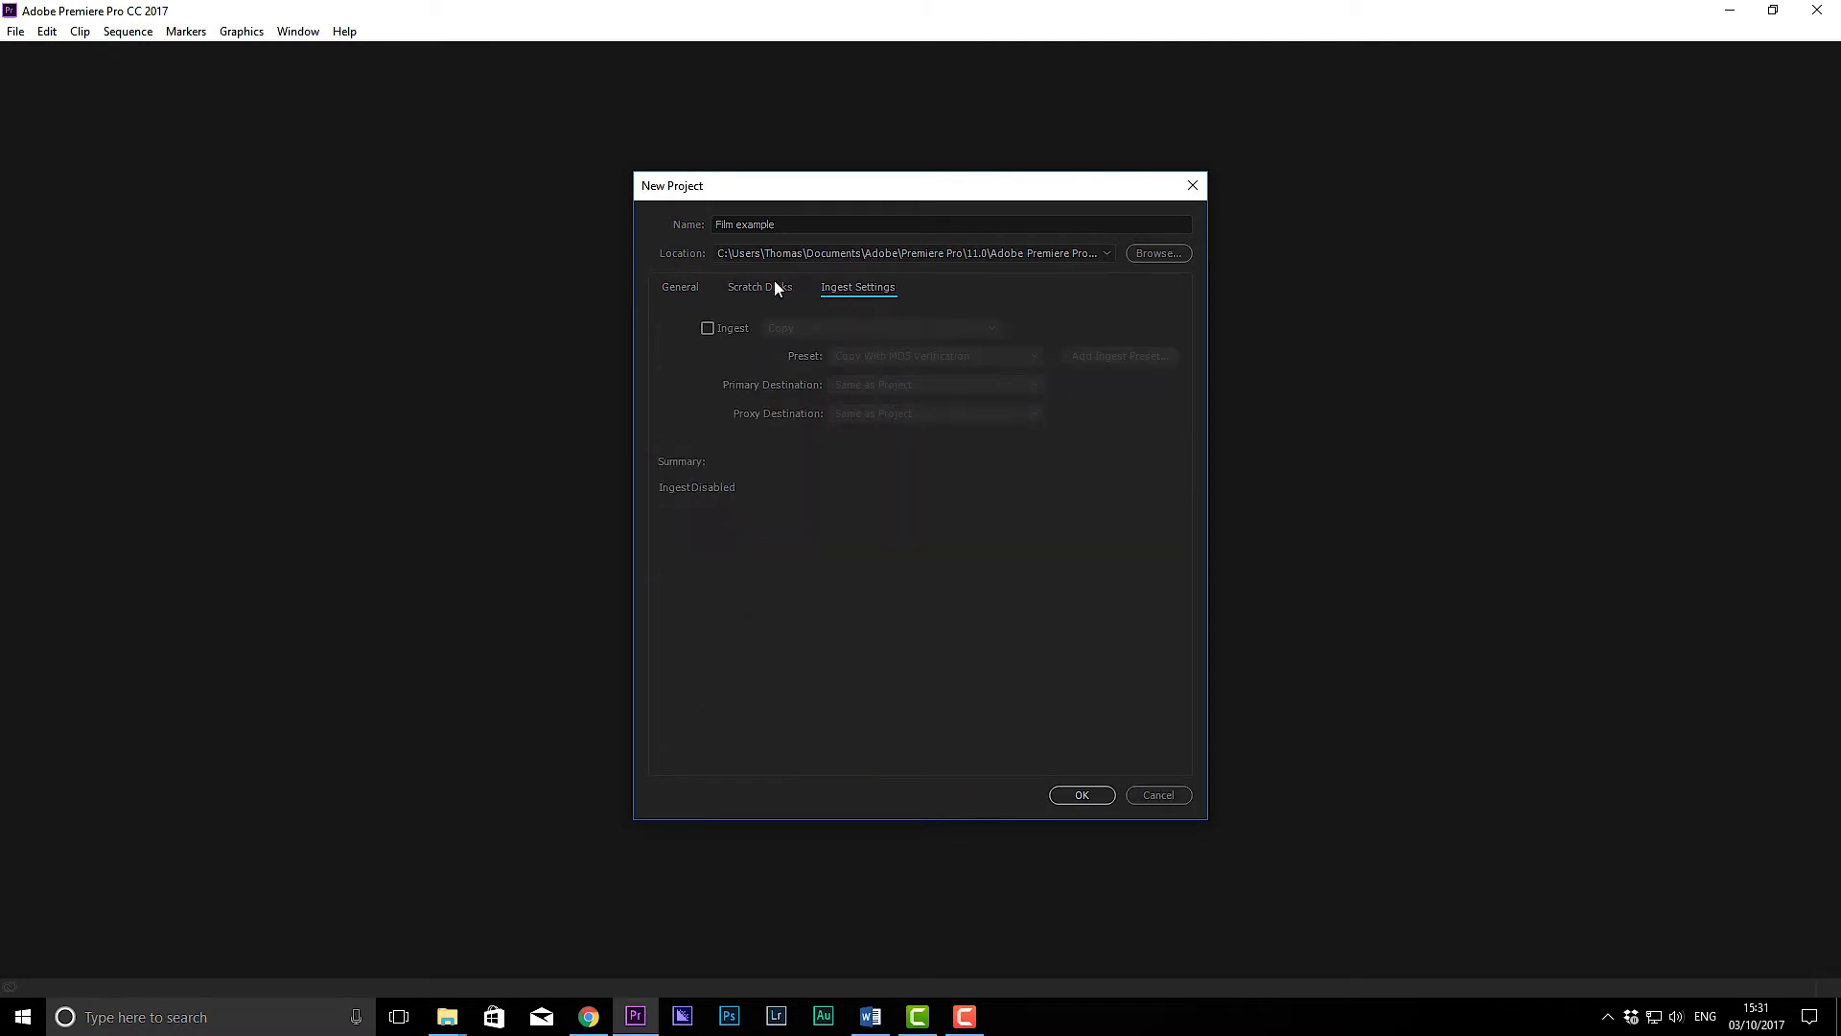
pyautogui.click(815, 300)
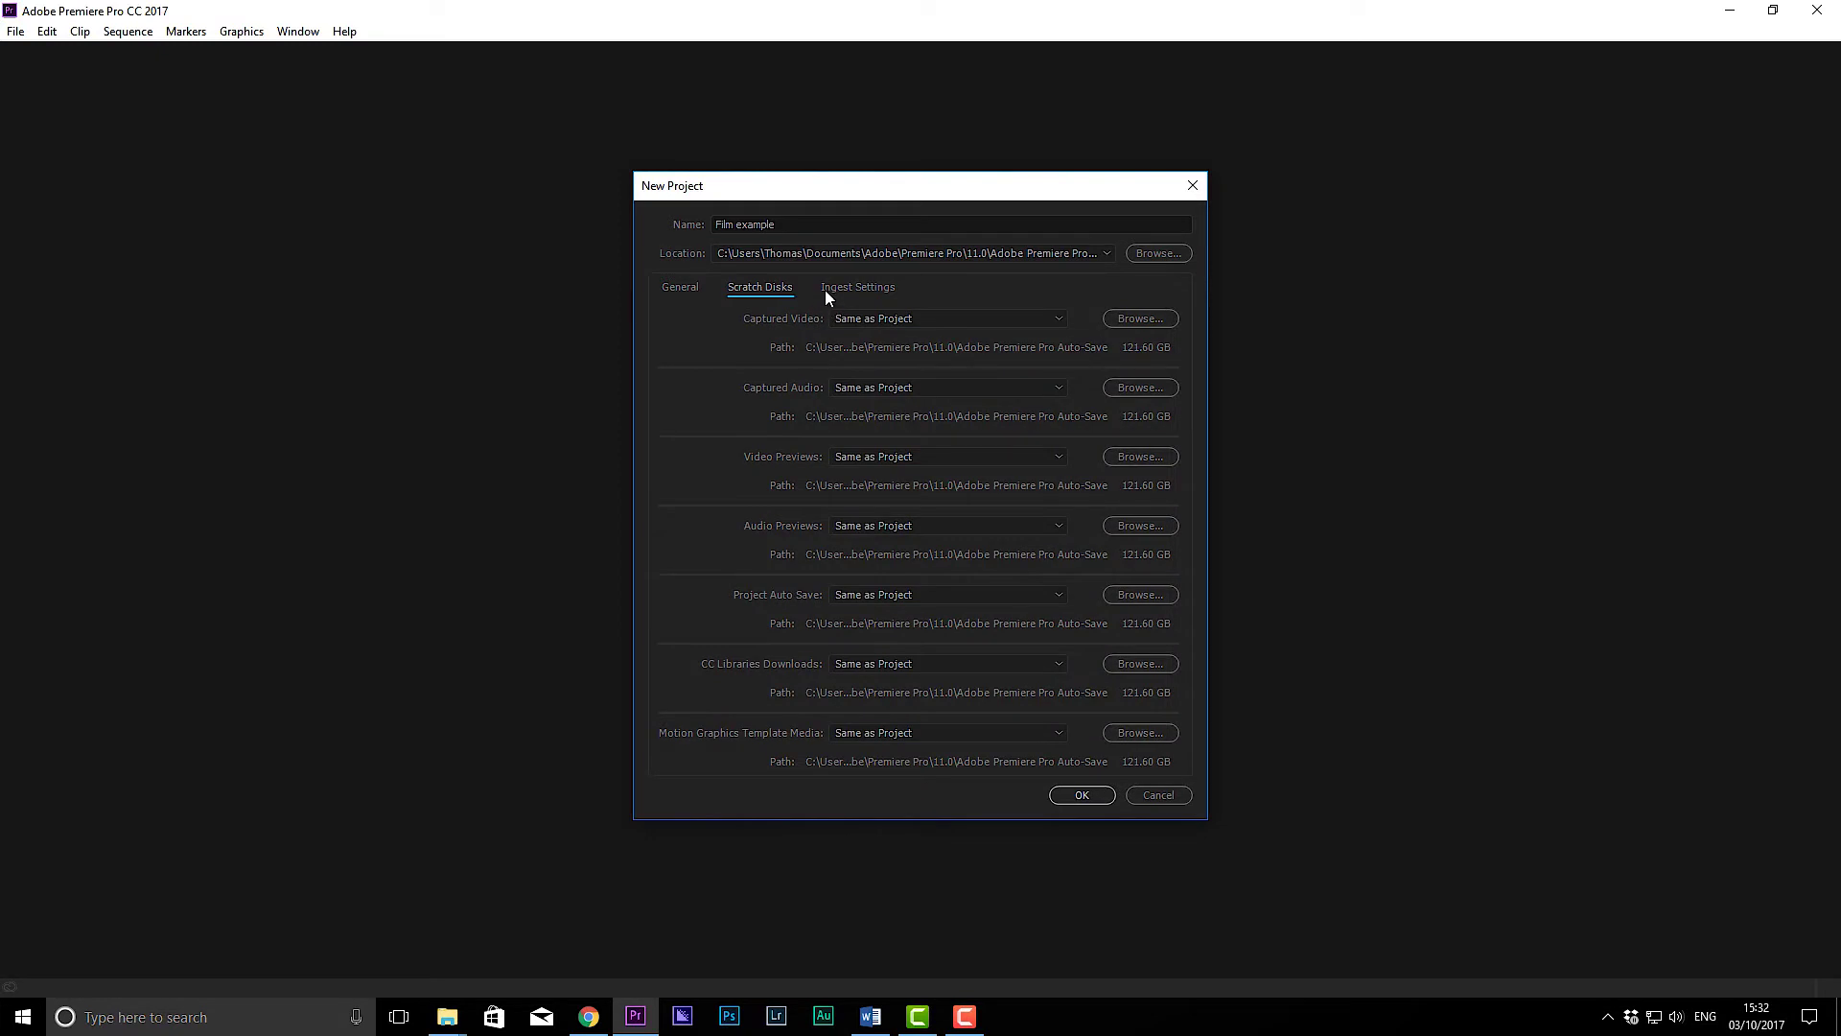
pyautogui.click(1076, 795)
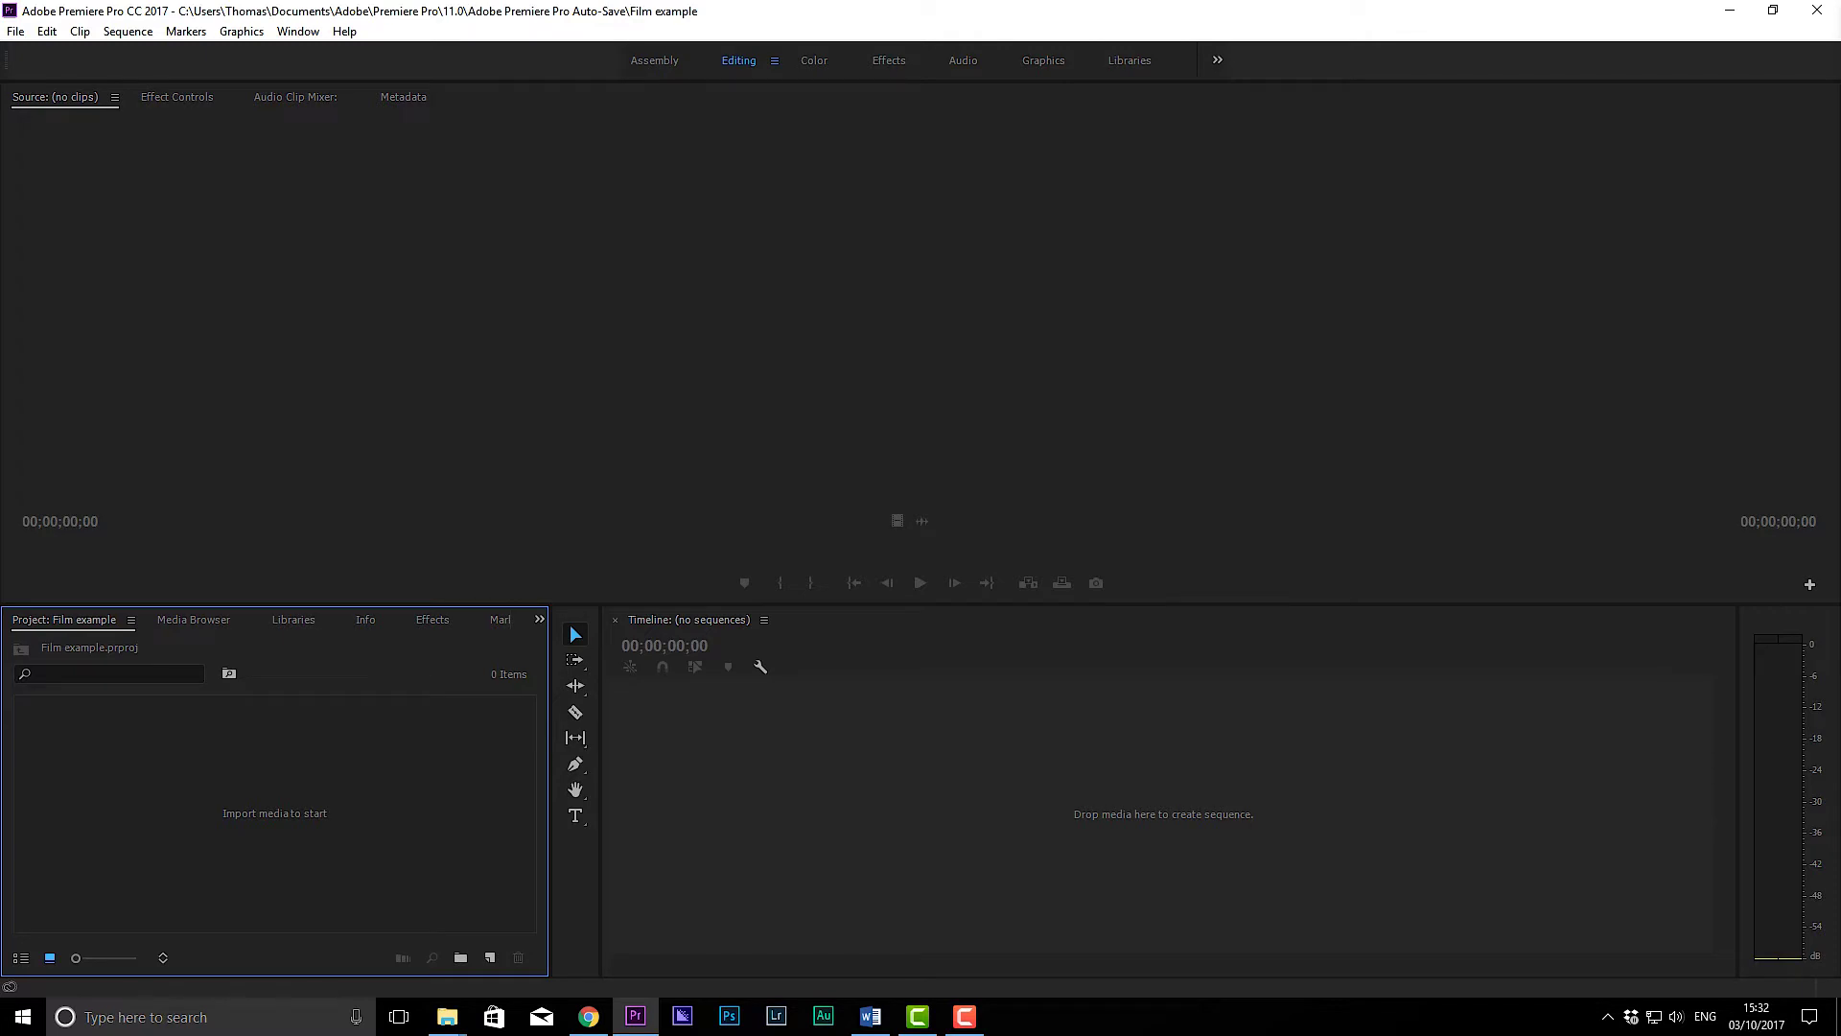
# Step: Dock the Program monitor to the right of the Source monitor
pyautogui.moveTo(1438, 119); pyautogui.dragTo(1795, 200)
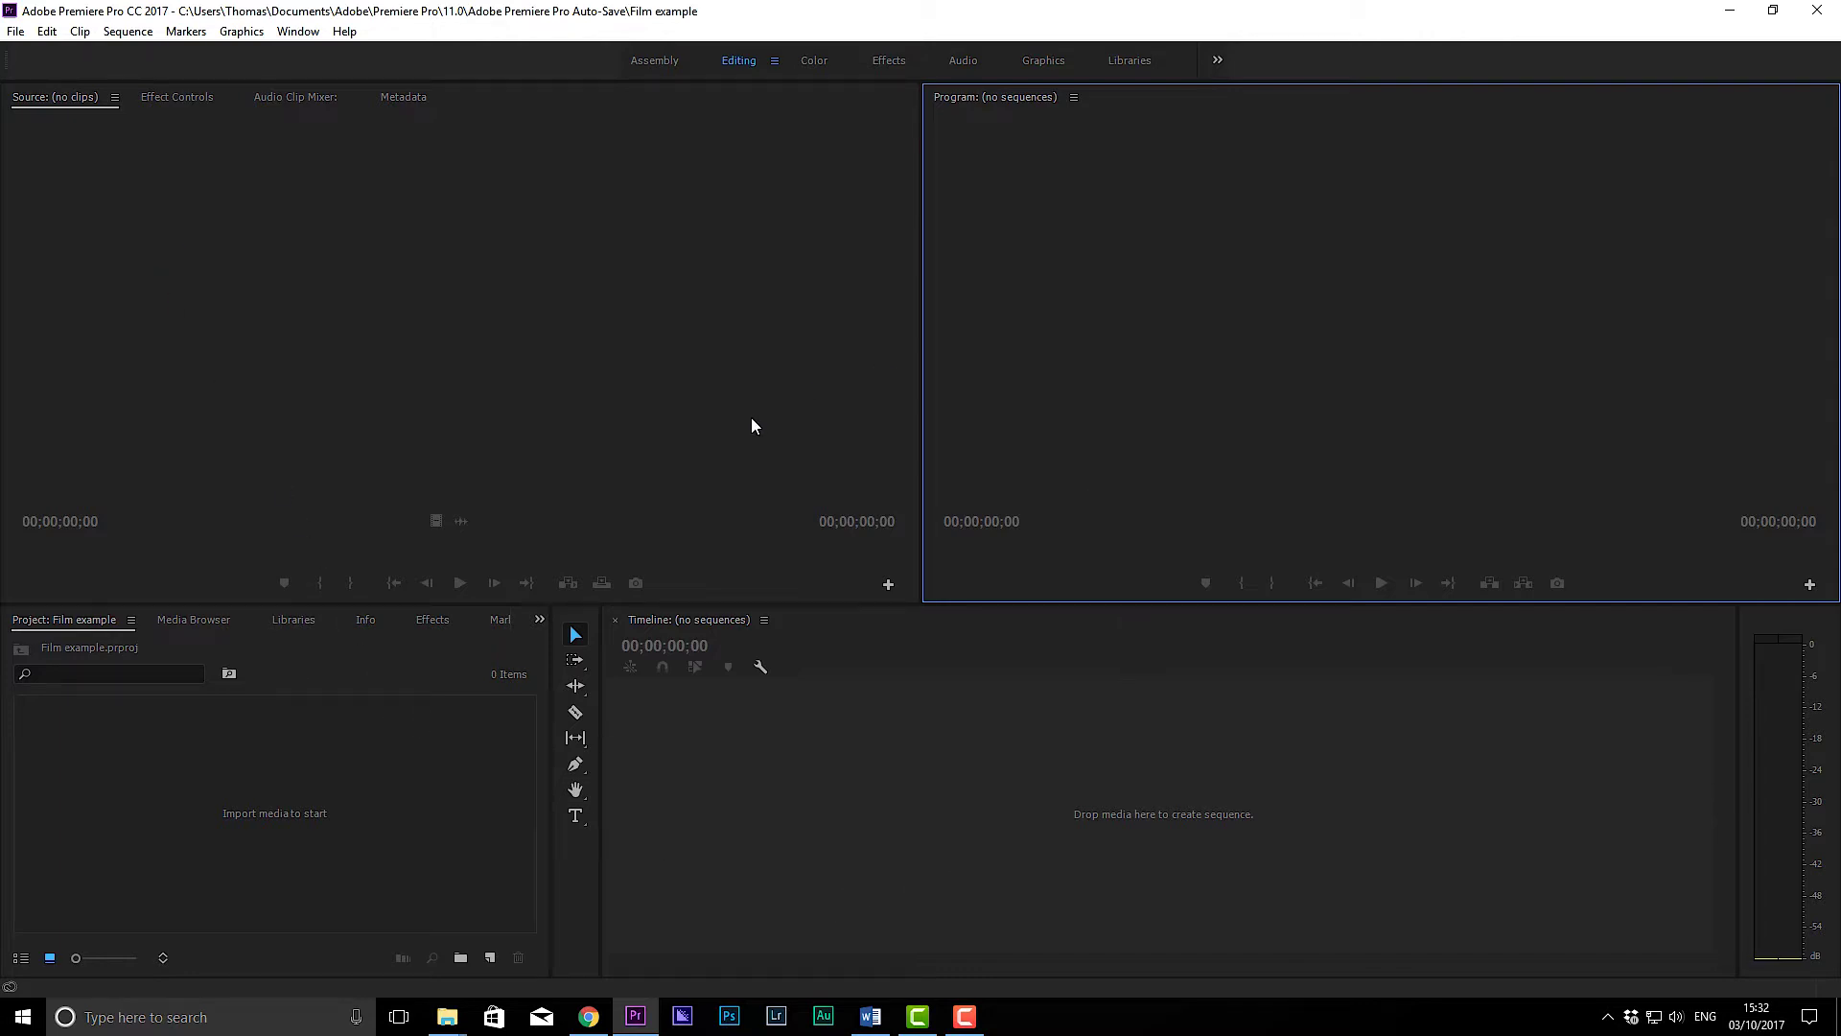
pyautogui.rightClick(385, 796)
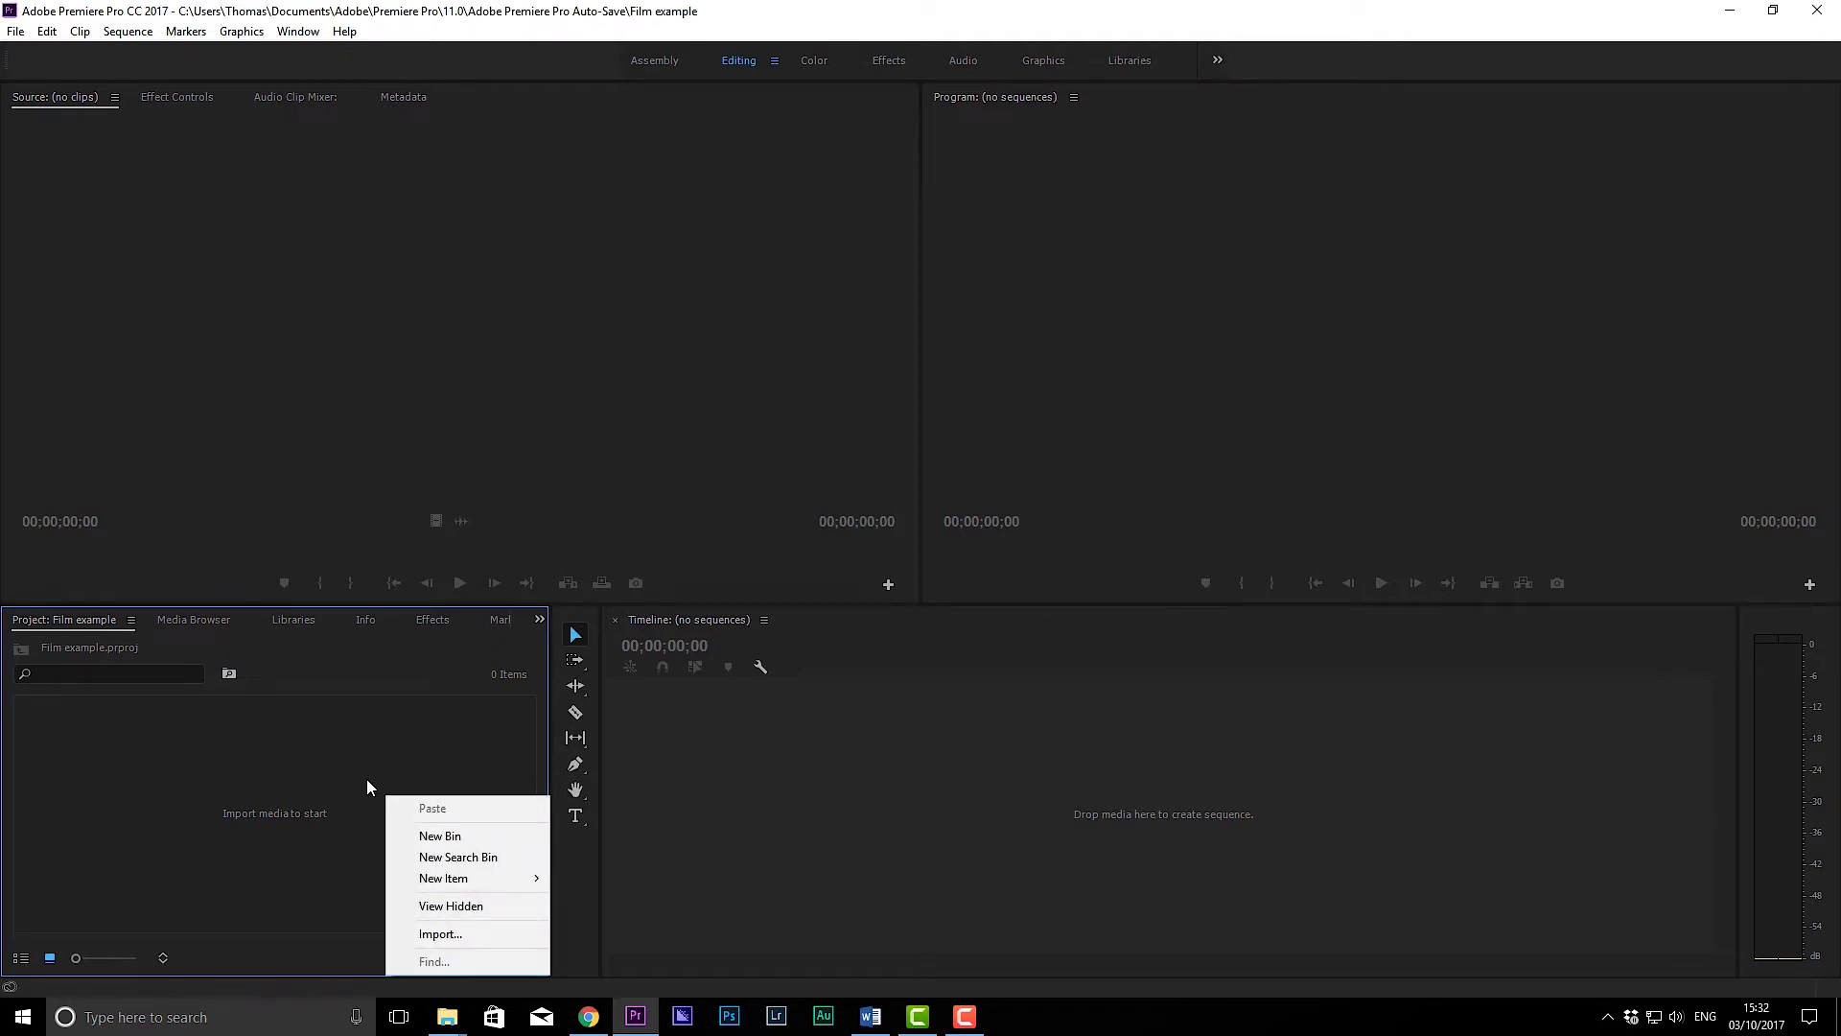
pyautogui.click(351, 772)
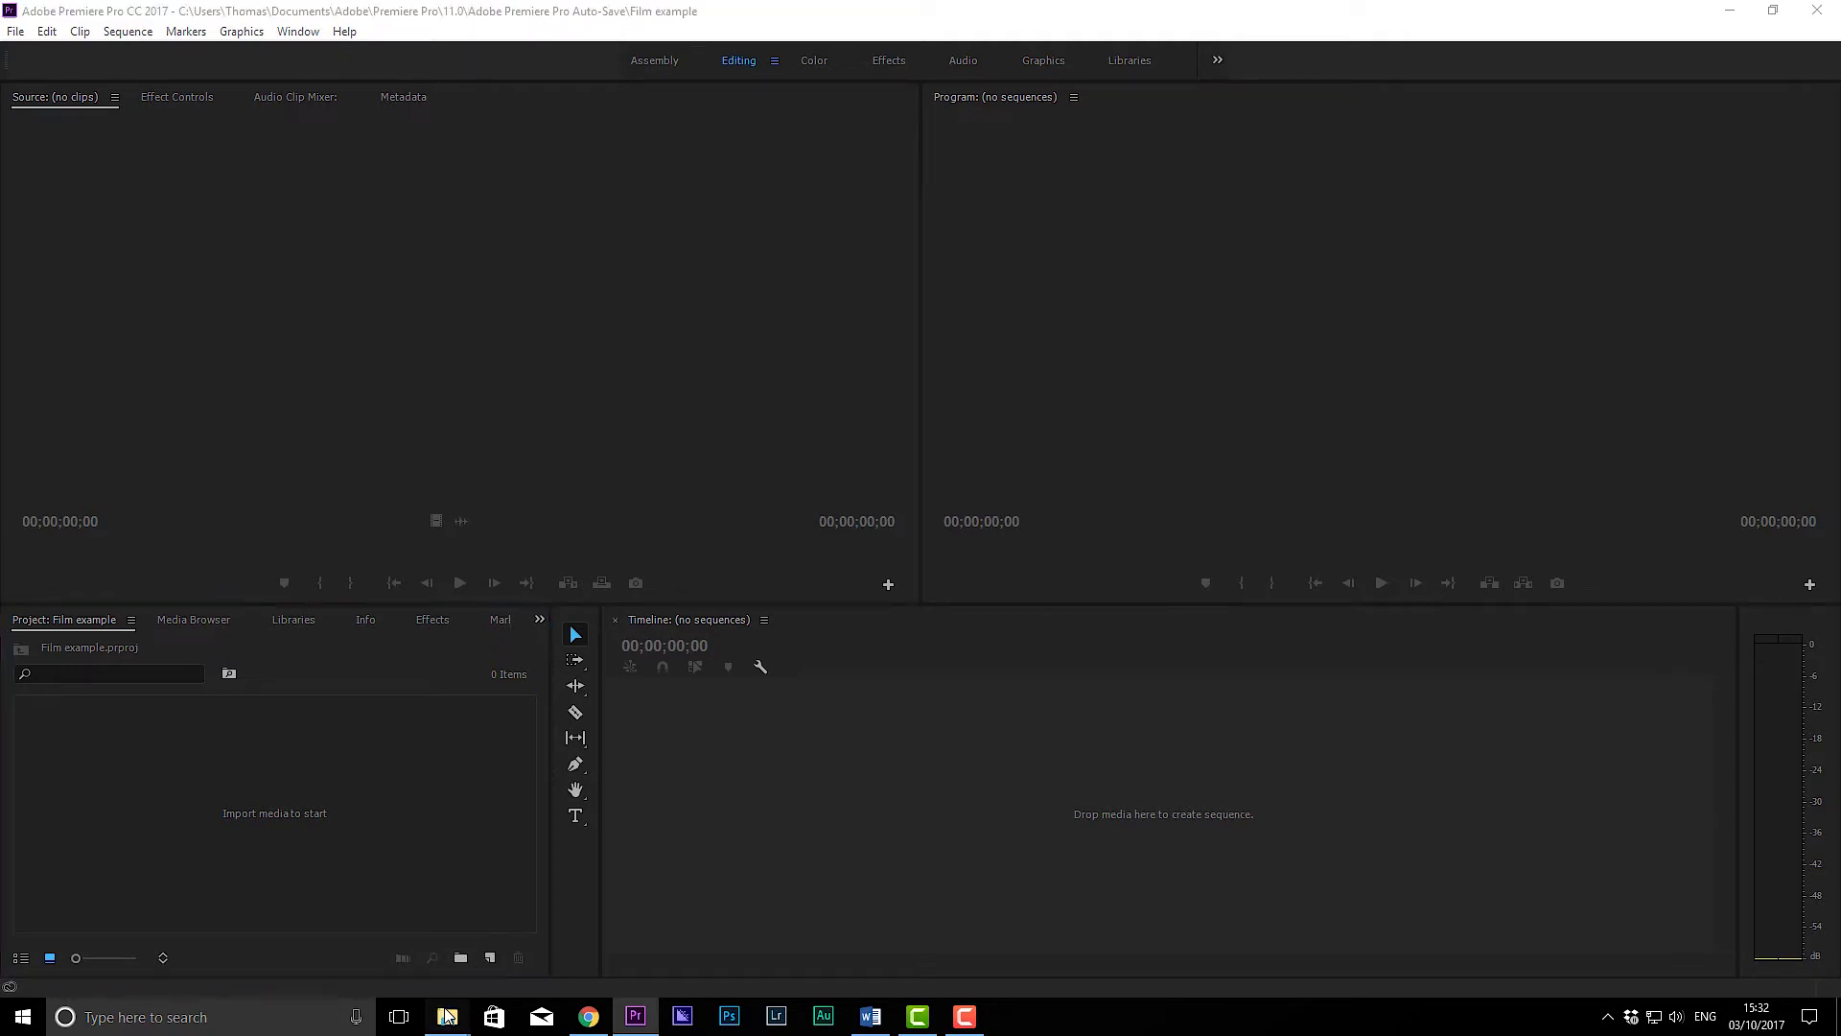
# Step: Select clips P1350030 through P1350043 in Shoot day 1 and drag them toward Premiere
pyautogui.moveTo(447, 1015)
pyautogui.click(551, 921)
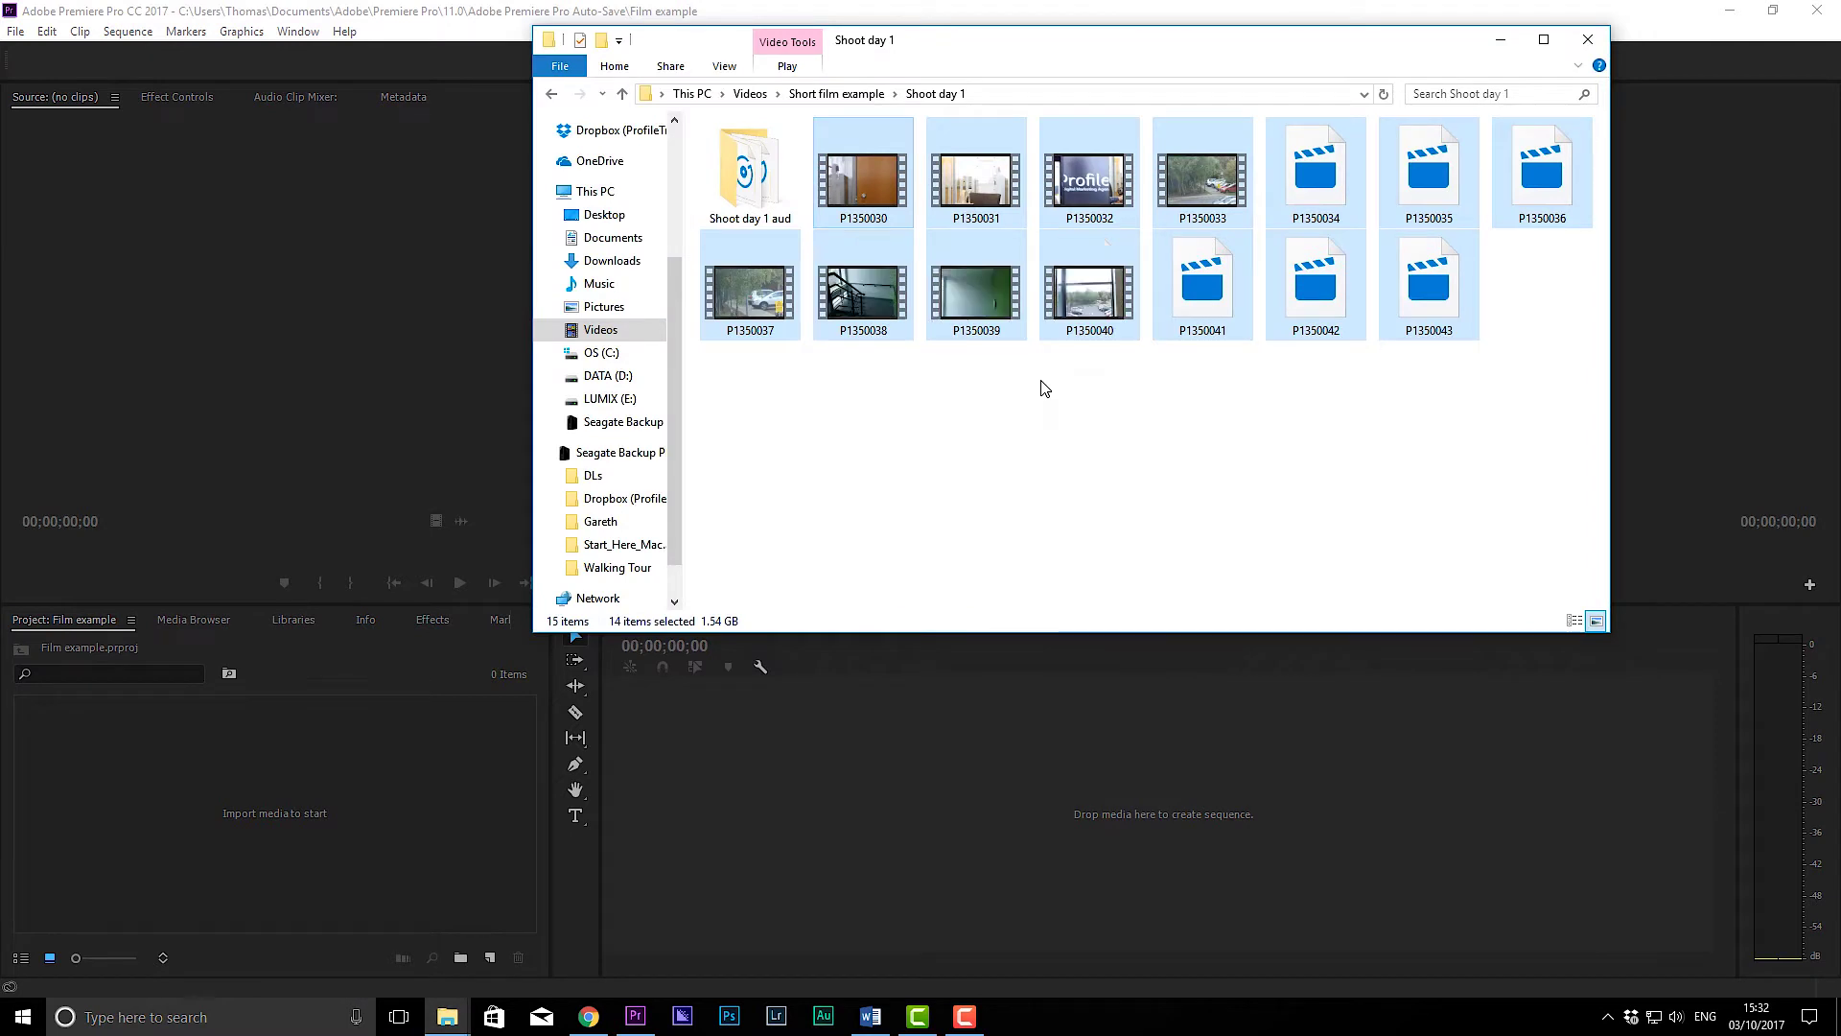
pyautogui.click(873, 187)
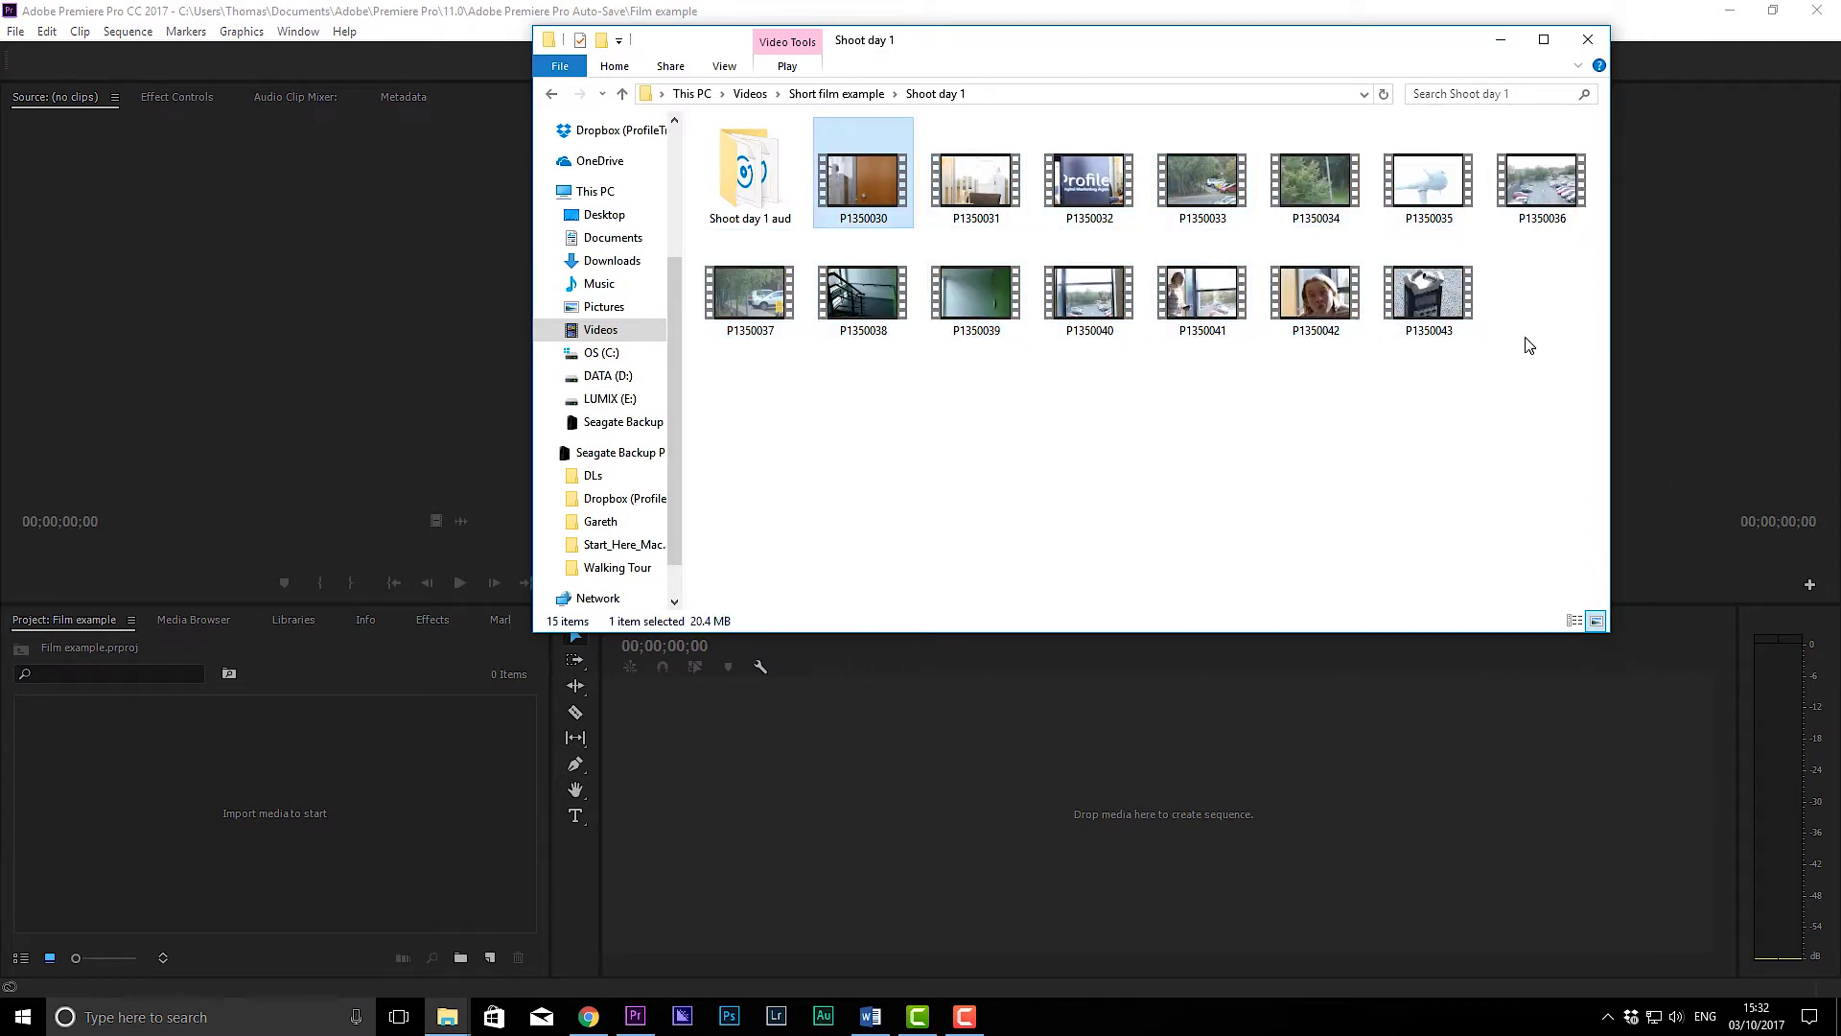
pyautogui.keyDown('shift'); pyautogui.click(1434, 288); pyautogui.keyUp('shift')
pyautogui.moveTo(753, 279); pyautogui.dragTo(382, 815)
# Step: Import the Videos > Short film example > Shoot day 1 folder as a 15-item bin
pyautogui.doubleClick(298, 773)
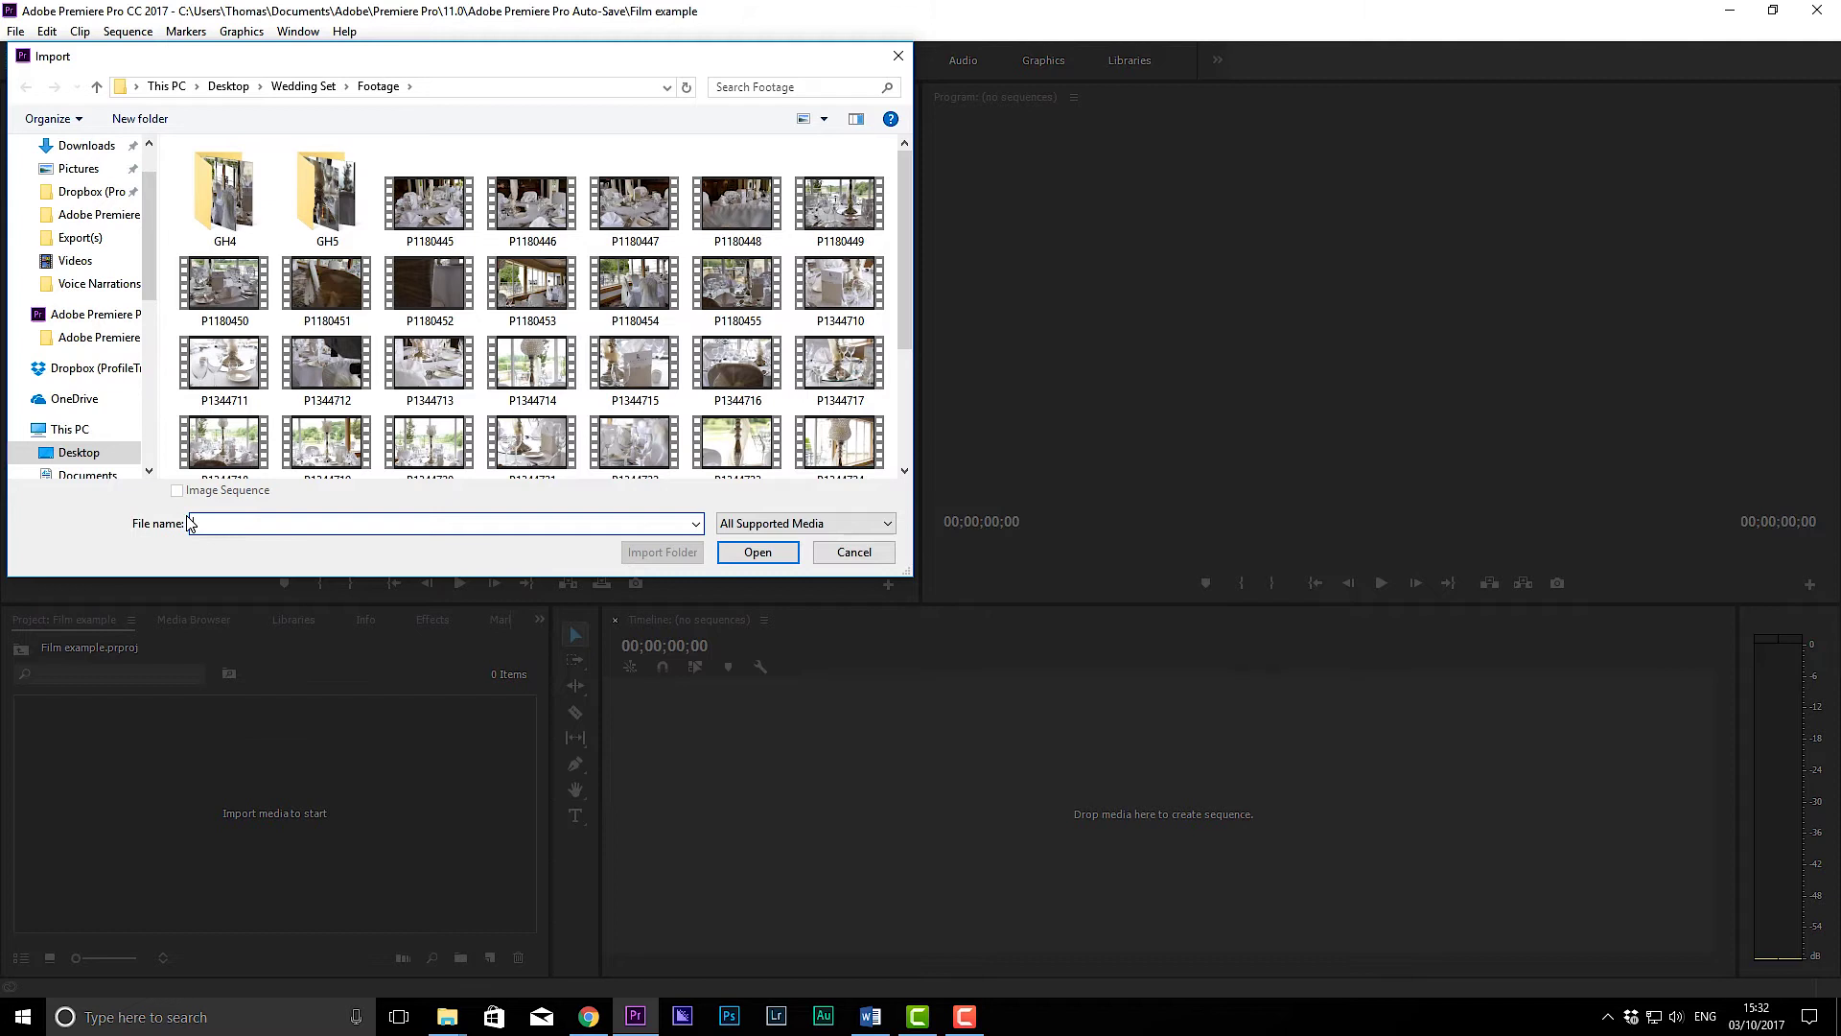
pyautogui.click(226, 86)
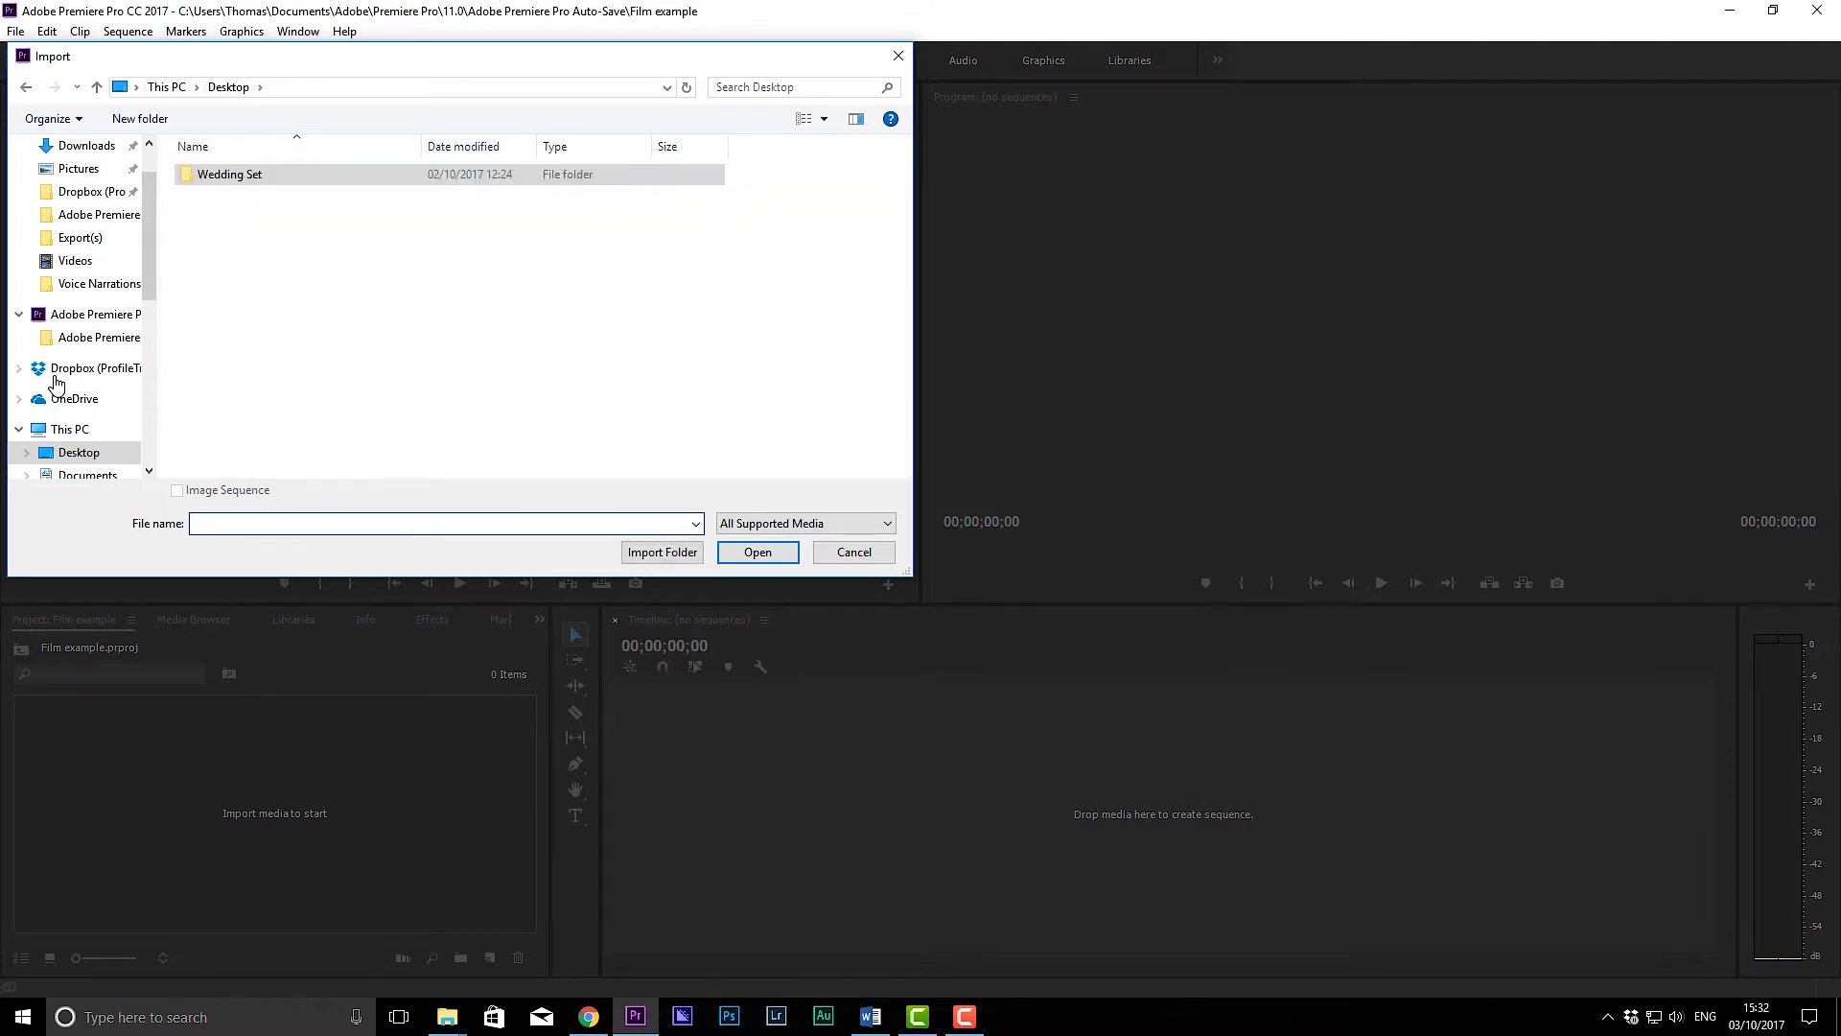
pyautogui.click(67, 261)
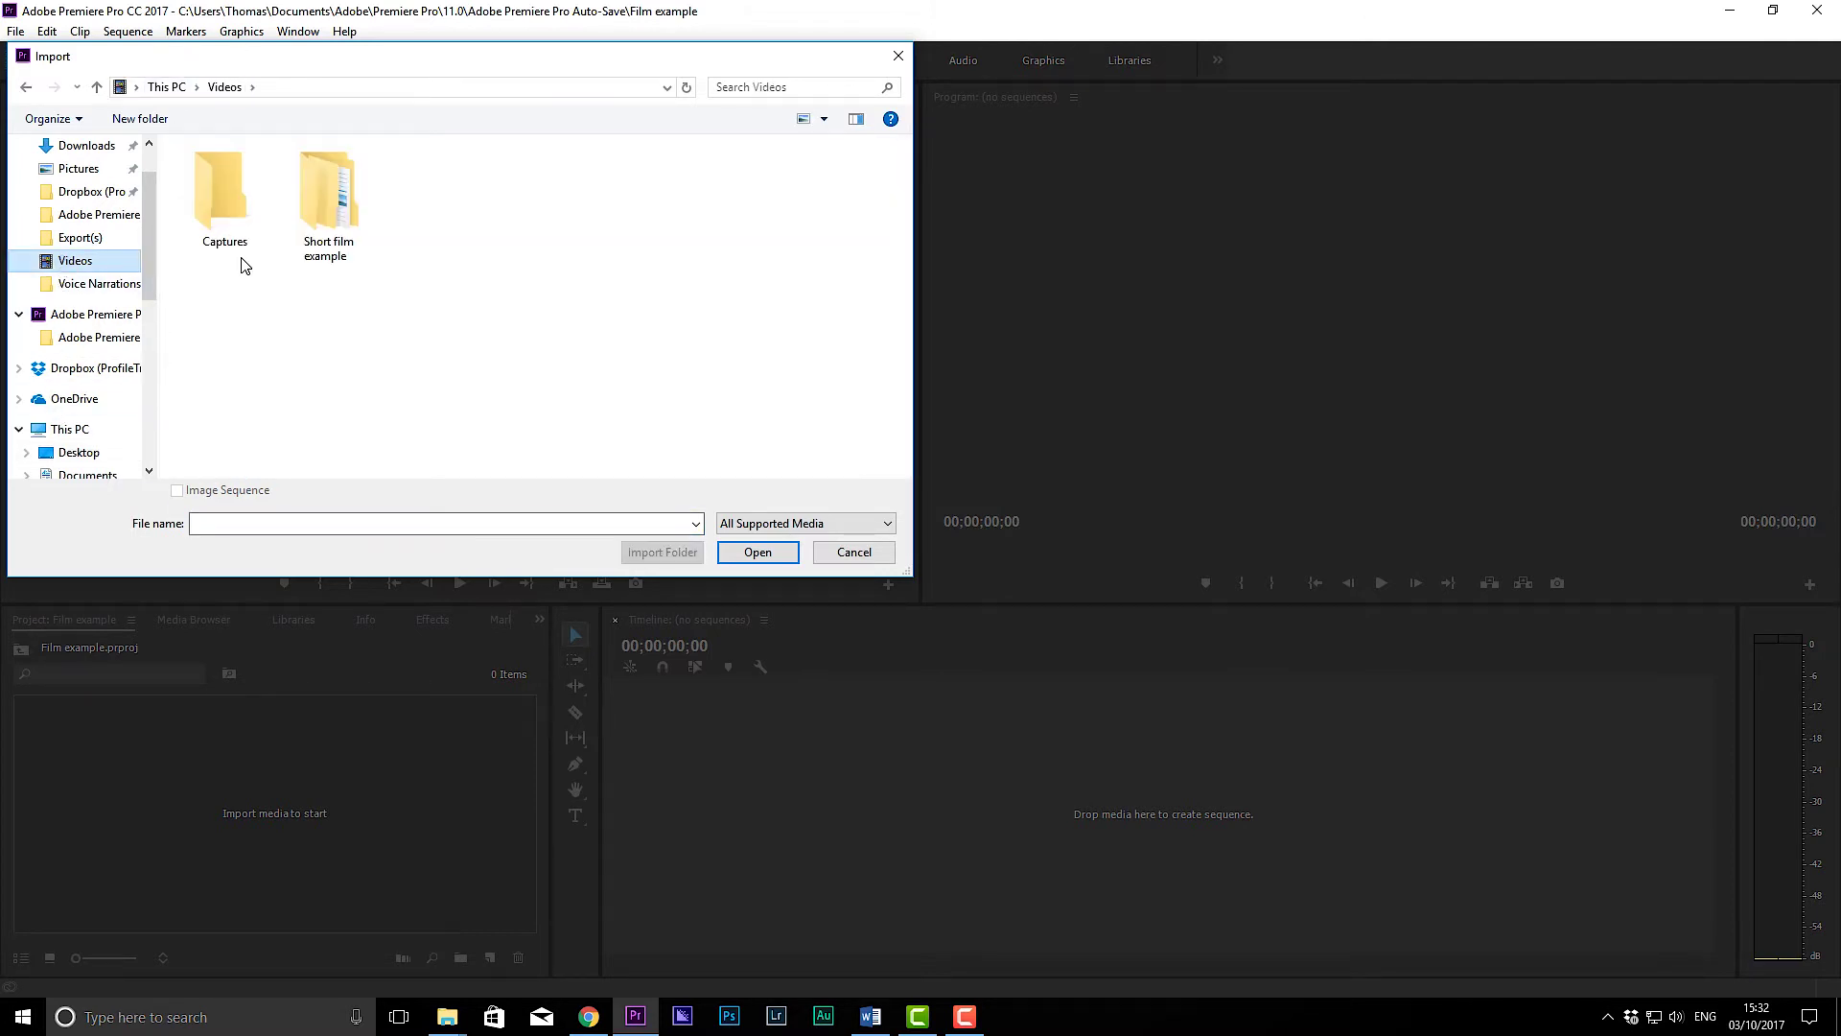
pyautogui.click(326, 240)
pyautogui.doubleClick(337, 211)
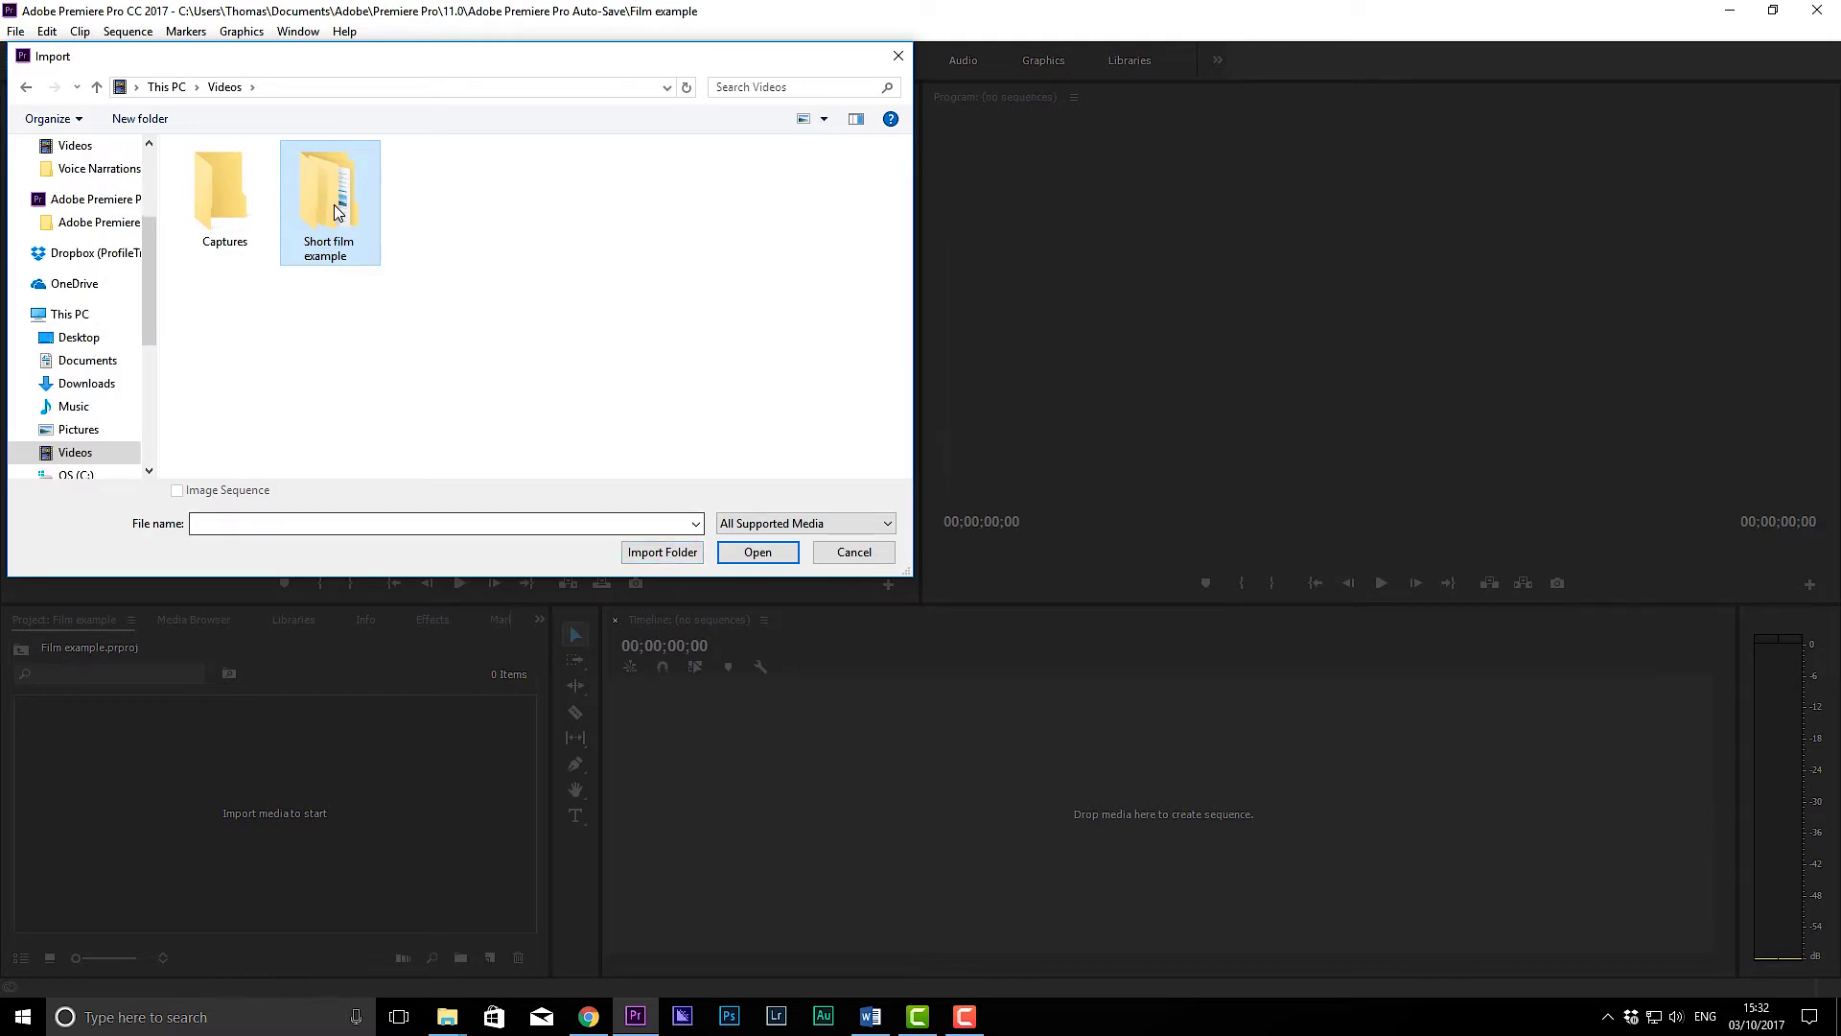
pyautogui.doubleClick(245, 239)
pyautogui.click(322, 90)
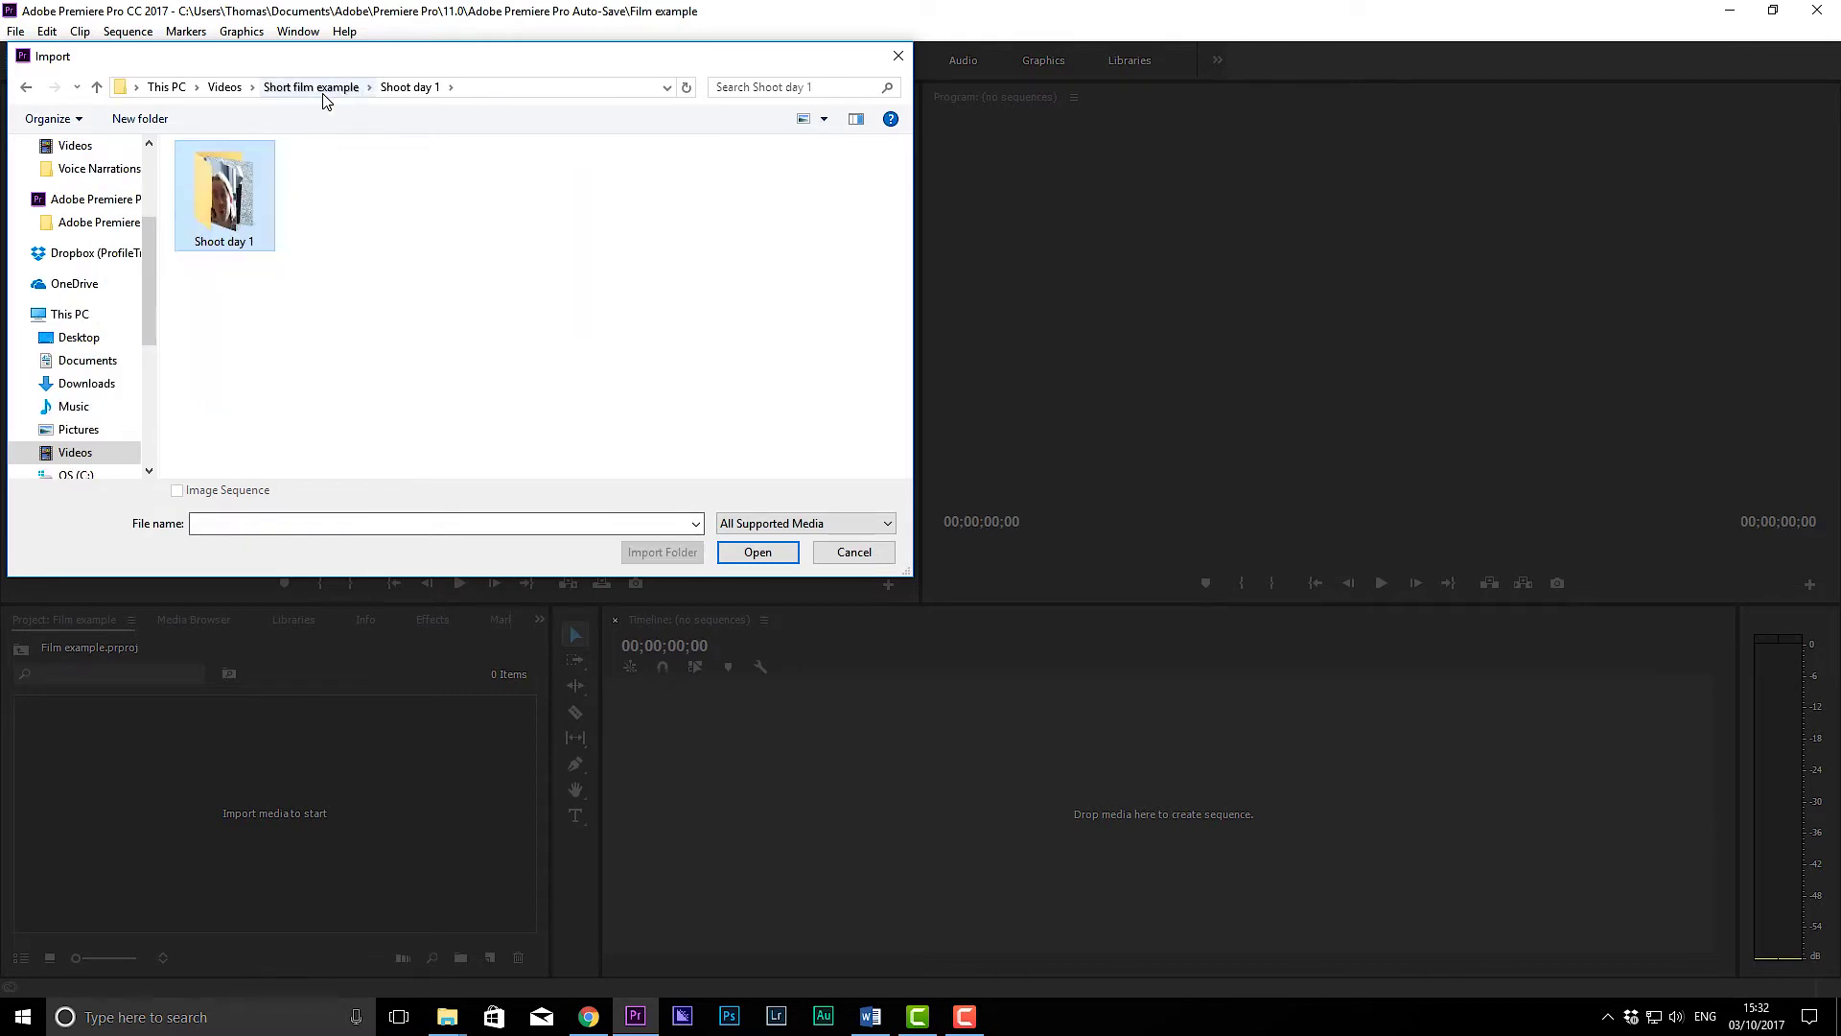
pyautogui.click(228, 88)
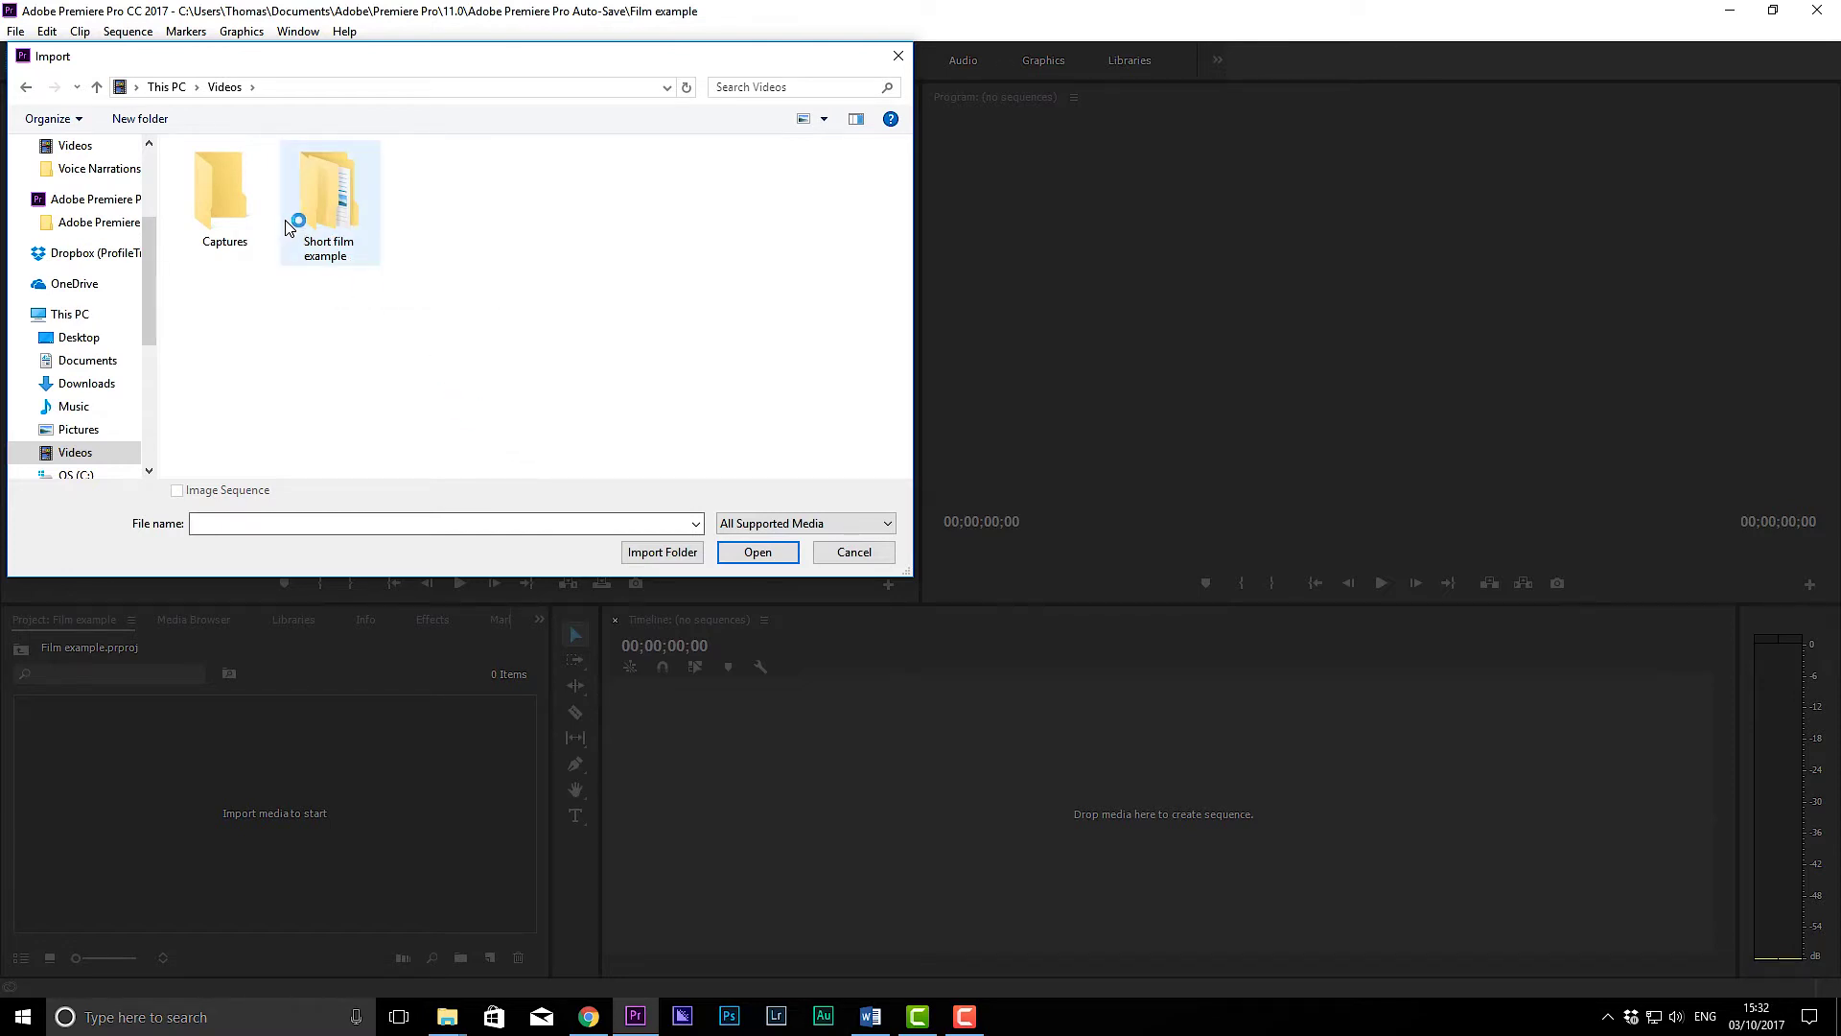
pyautogui.doubleClick(299, 187)
pyautogui.doubleClick(254, 222)
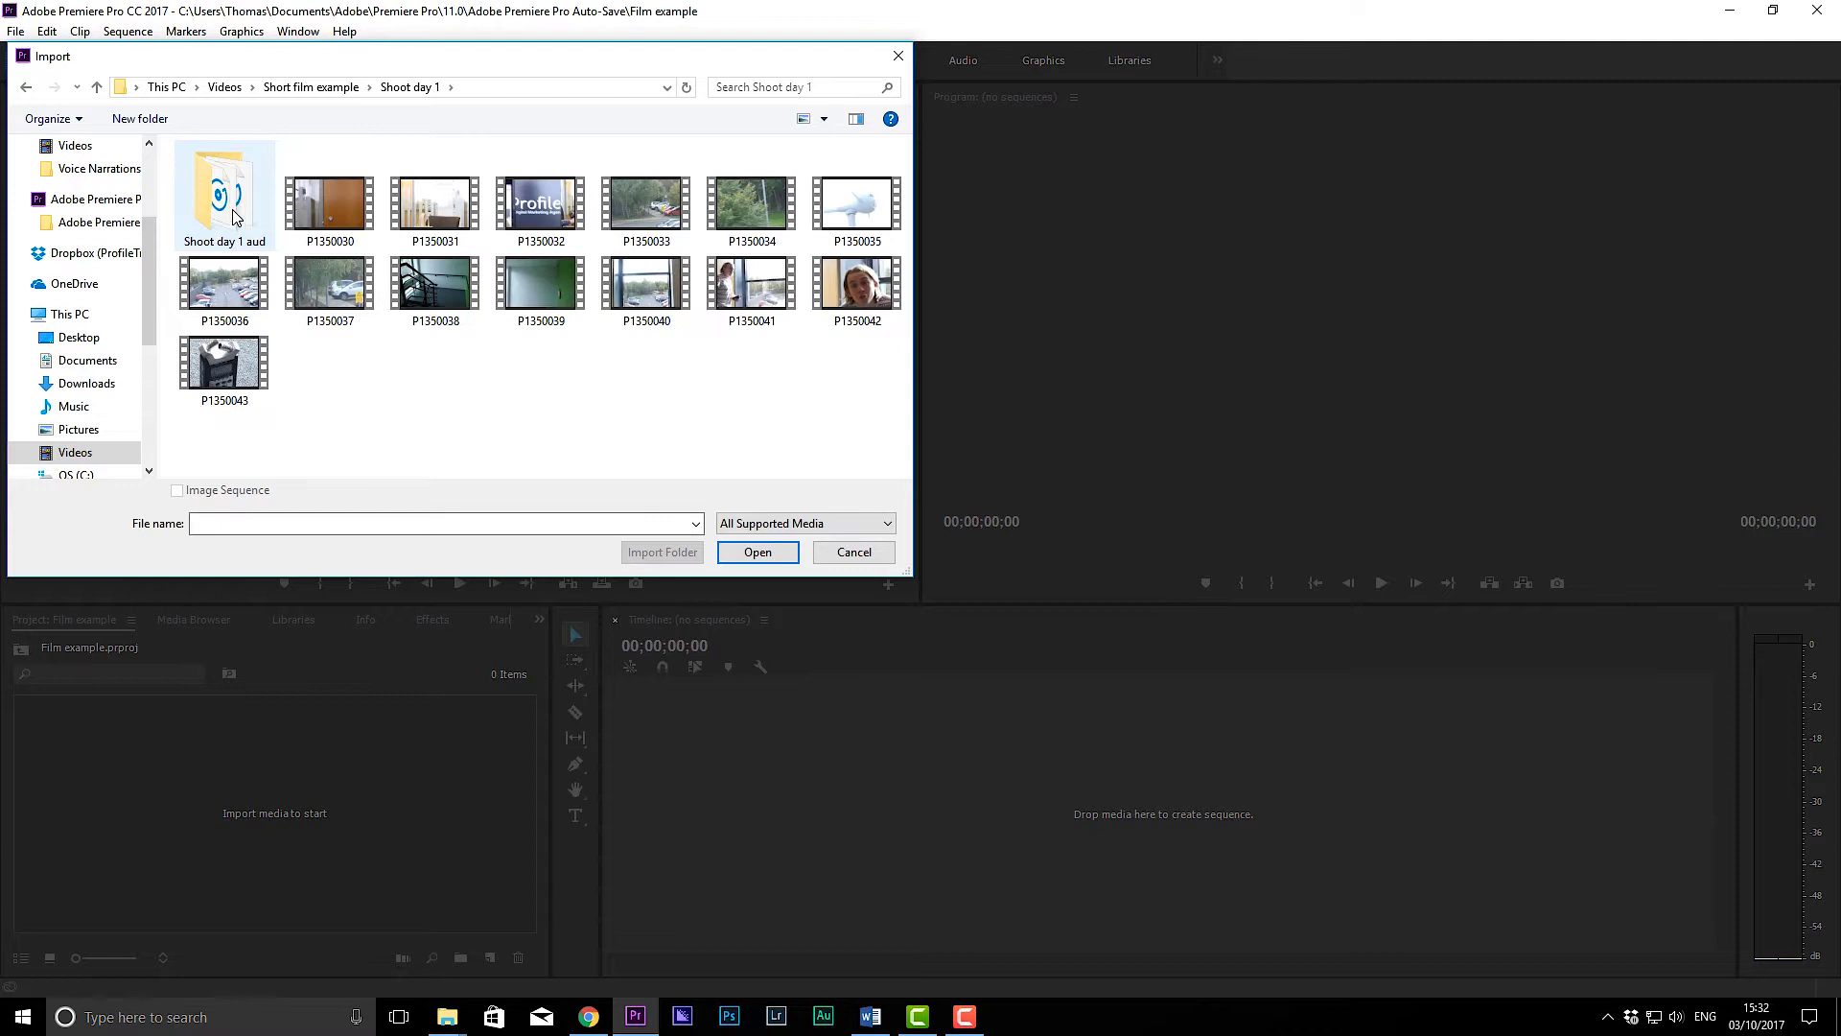
pyautogui.click(308, 87)
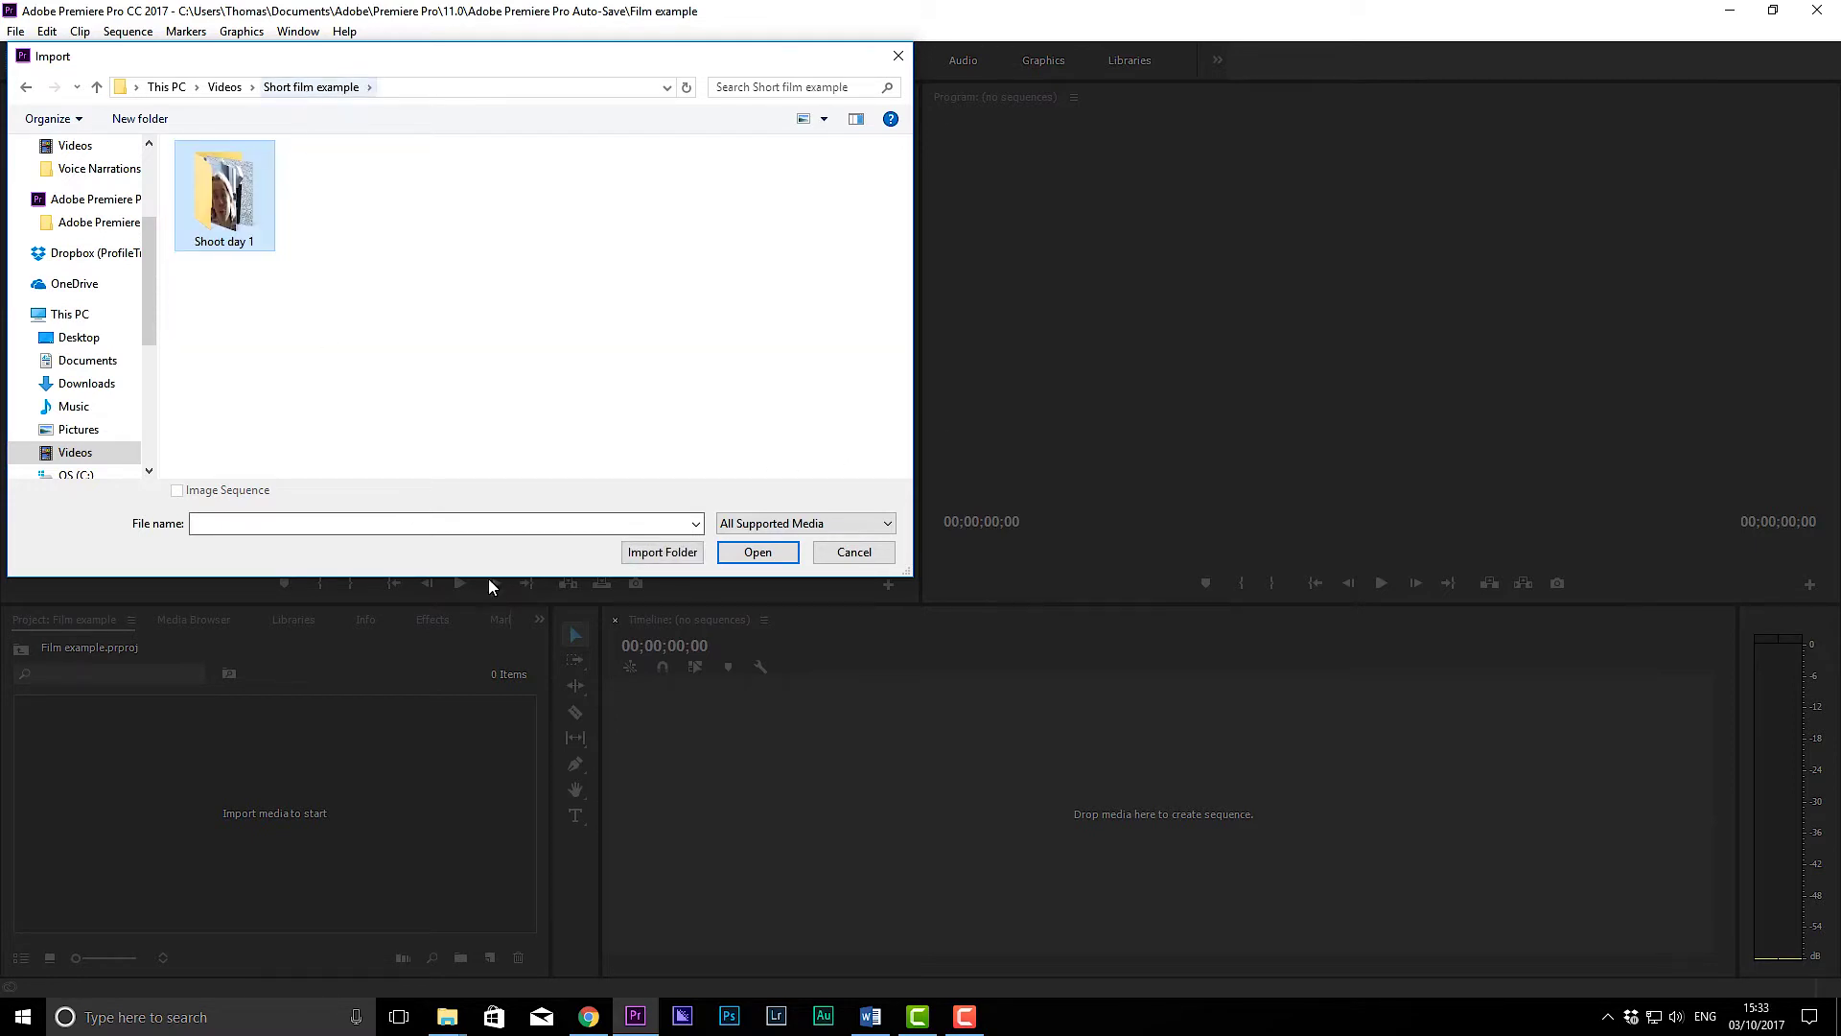
pyautogui.click(662, 554)
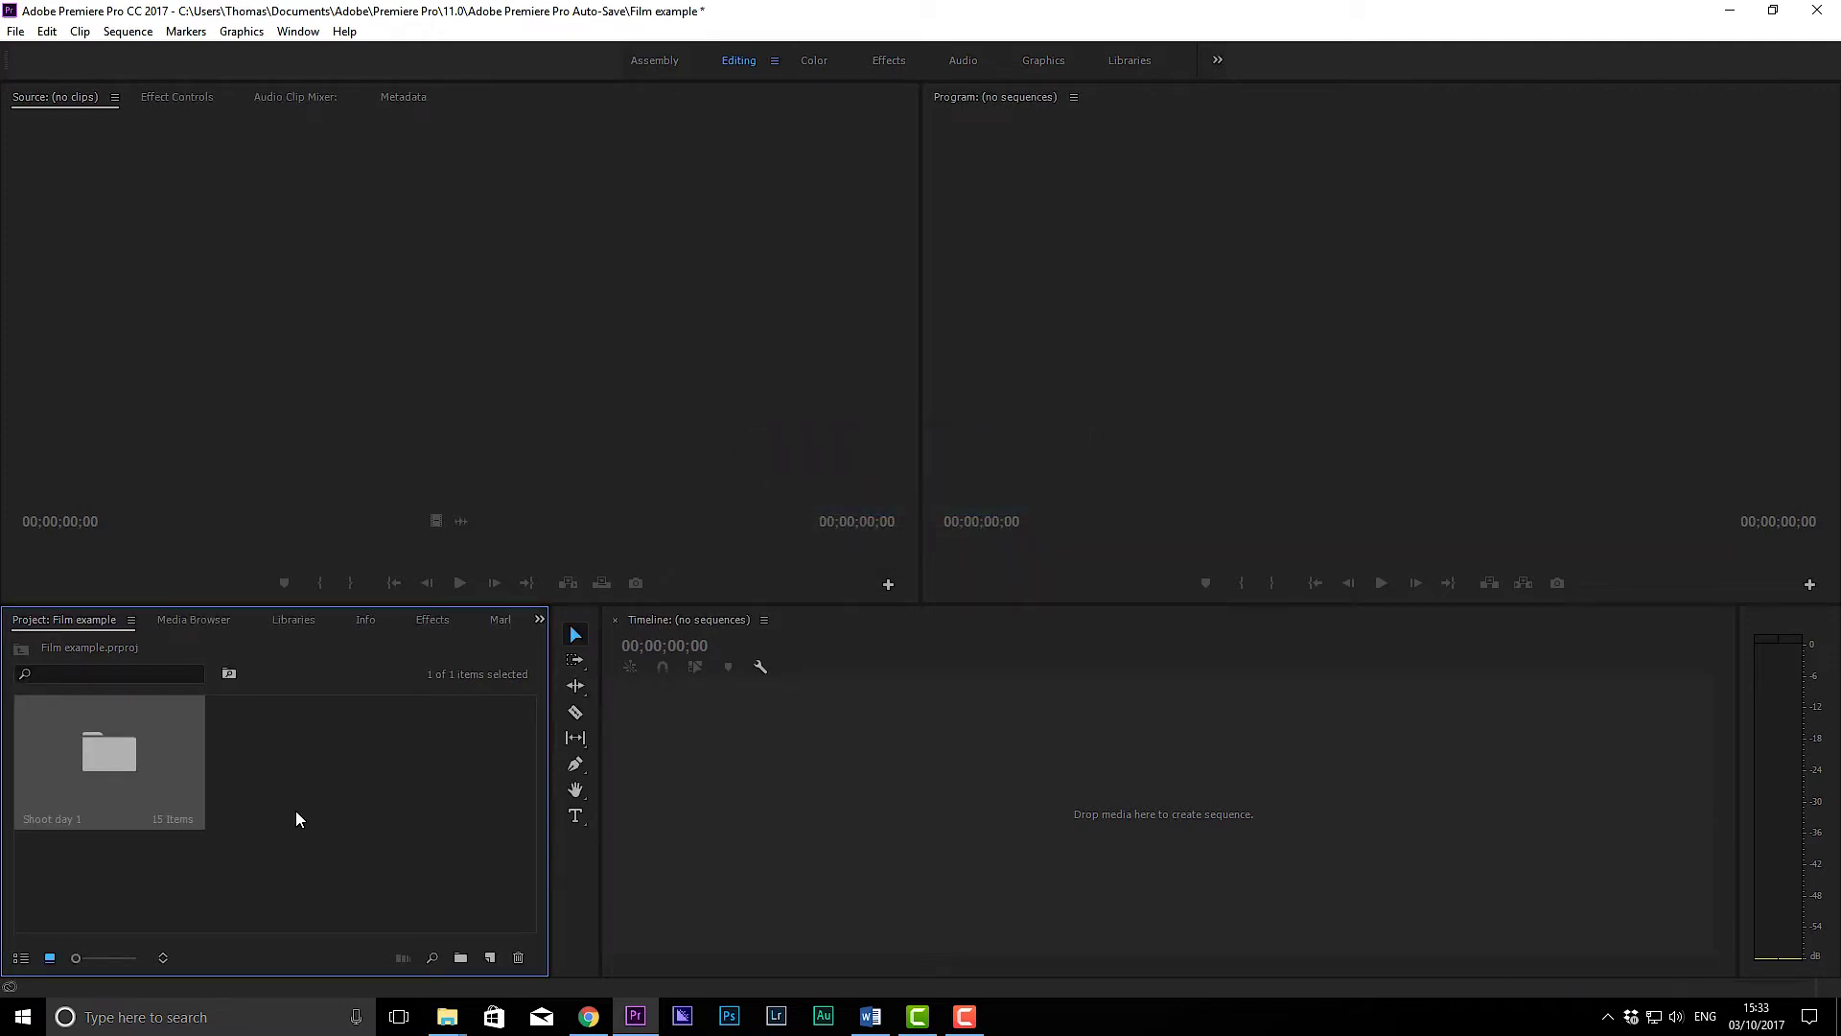
# Step: Open the Shoot day 1 bin in its own window
pyautogui.doubleClick(169, 813)
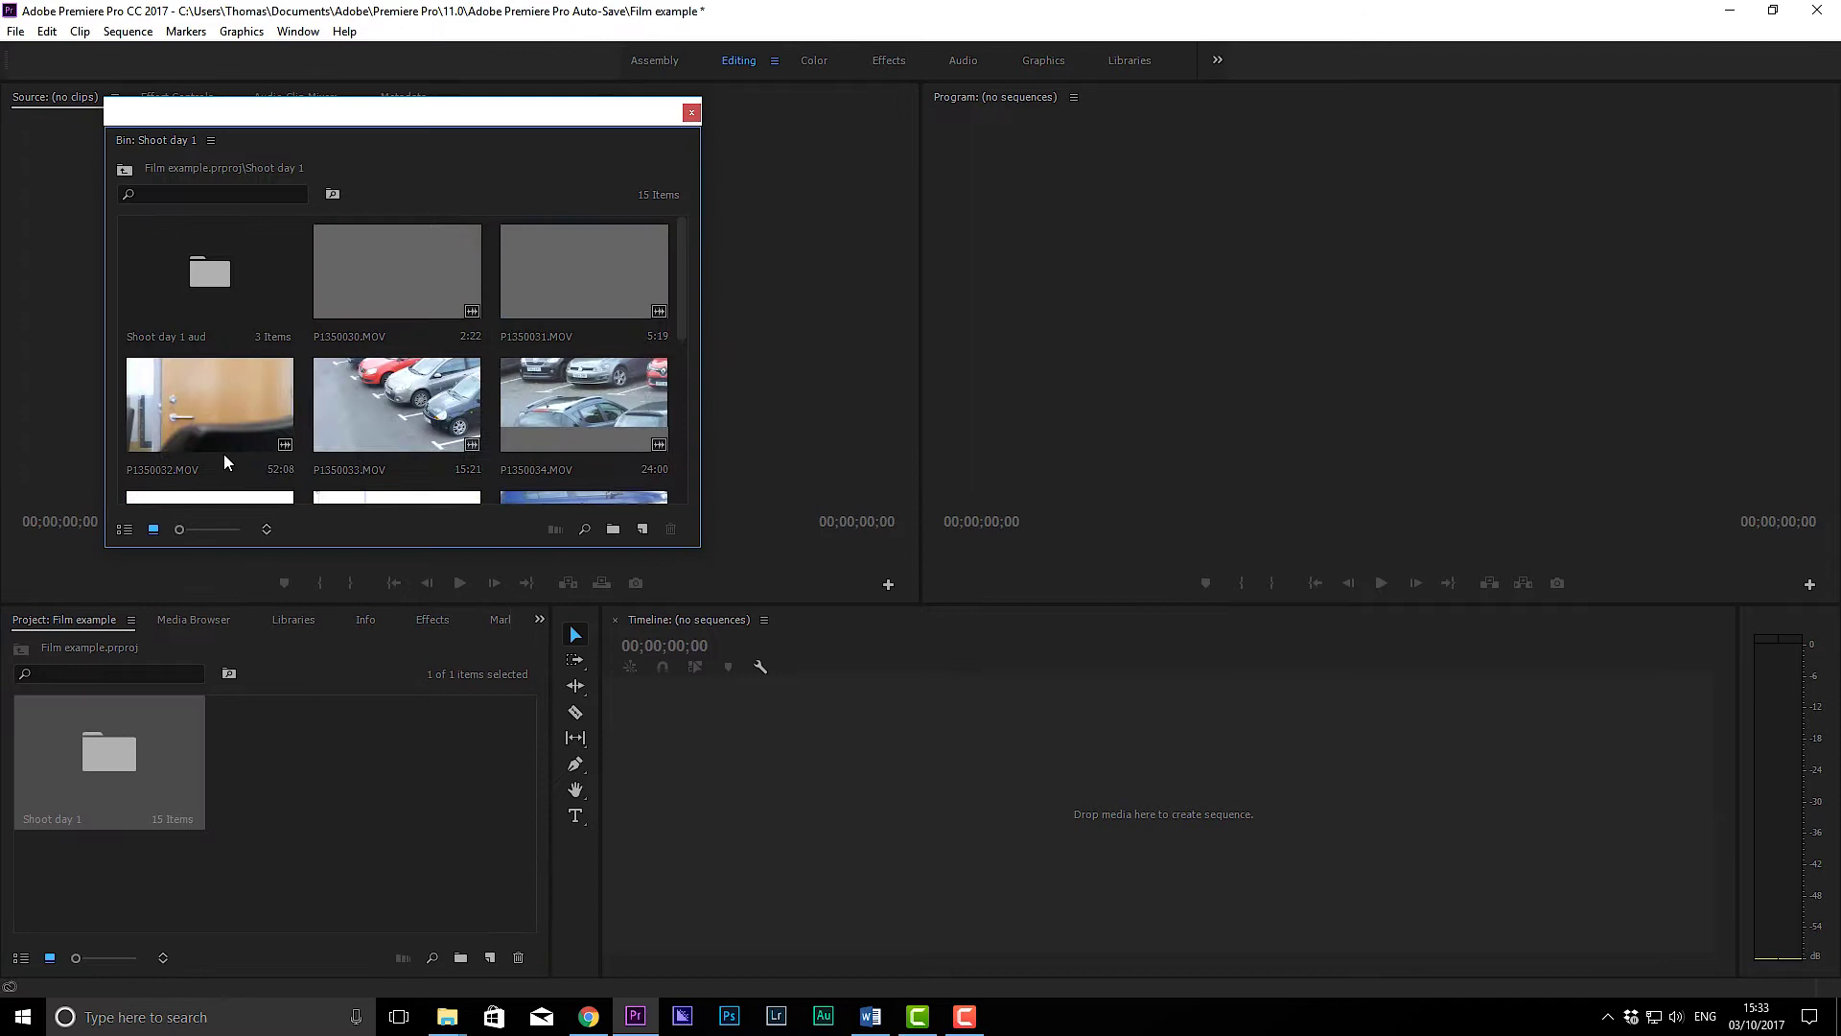
pyautogui.click(205, 307)
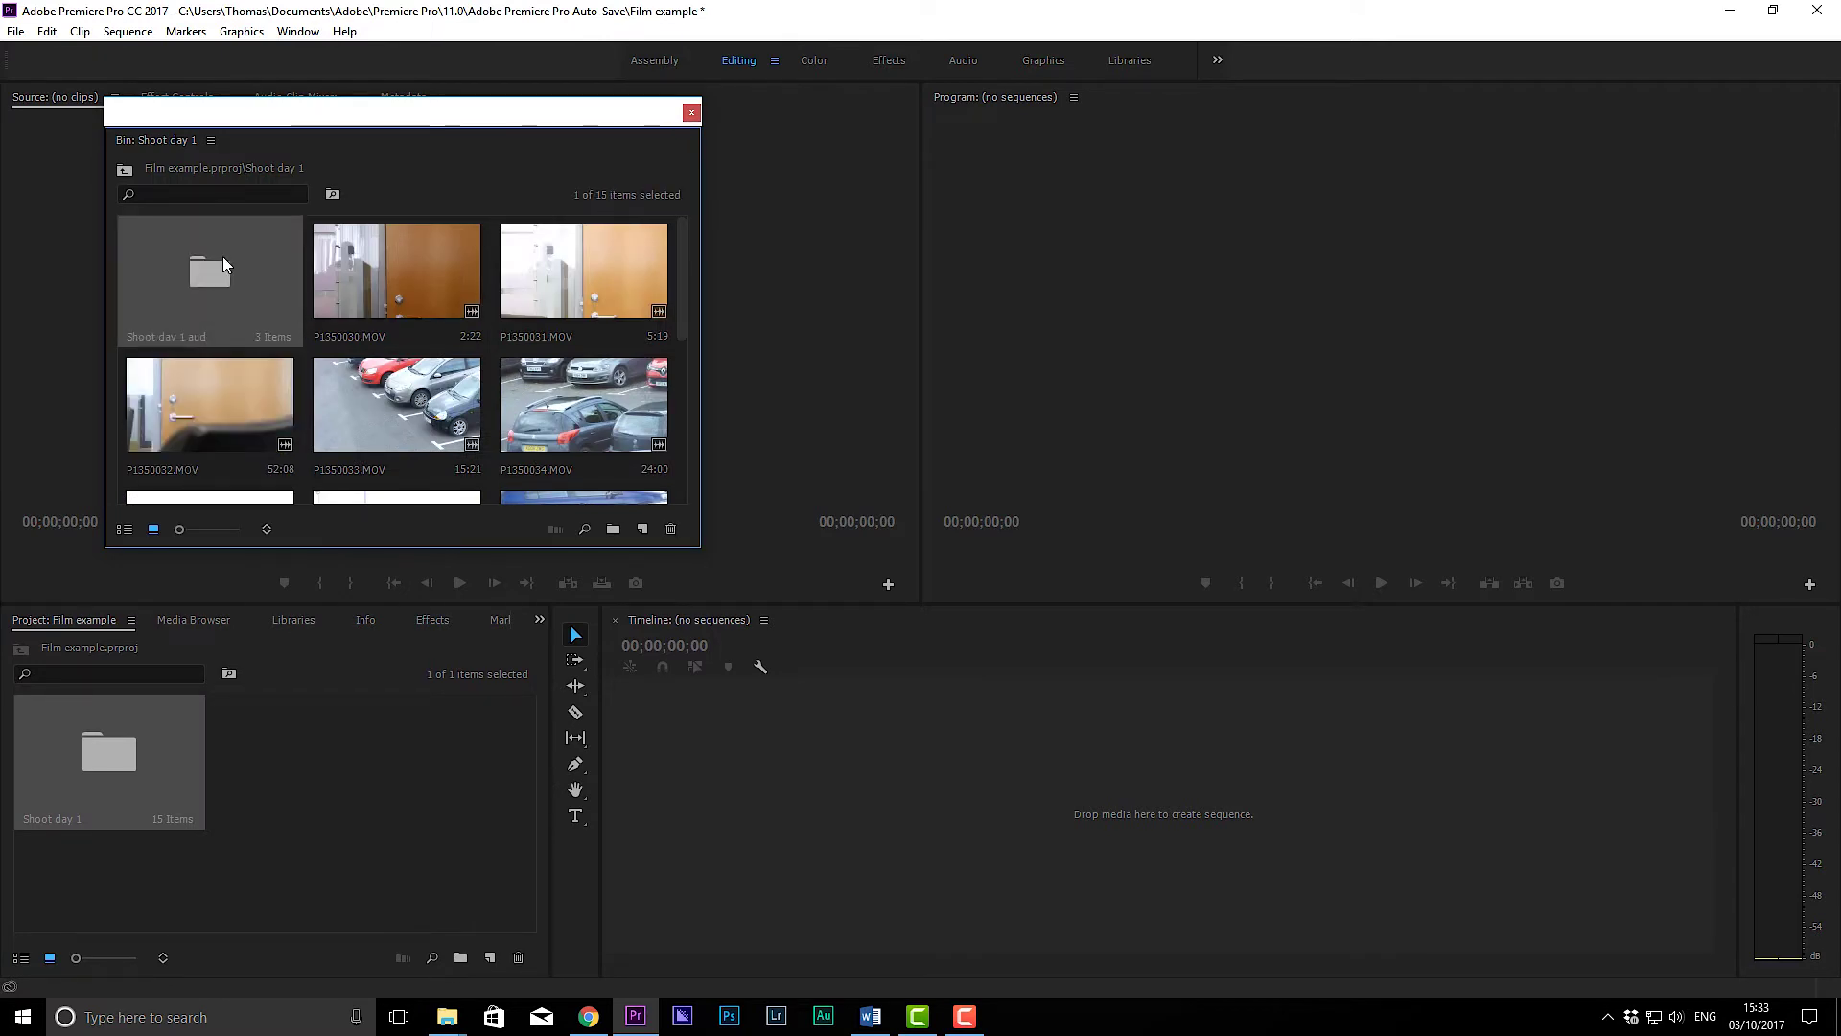
pyautogui.click(350, 743)
# Step: Create a new bin with its default name and move the Shoot day 1 window lower
pyautogui.rightClick(353, 751)
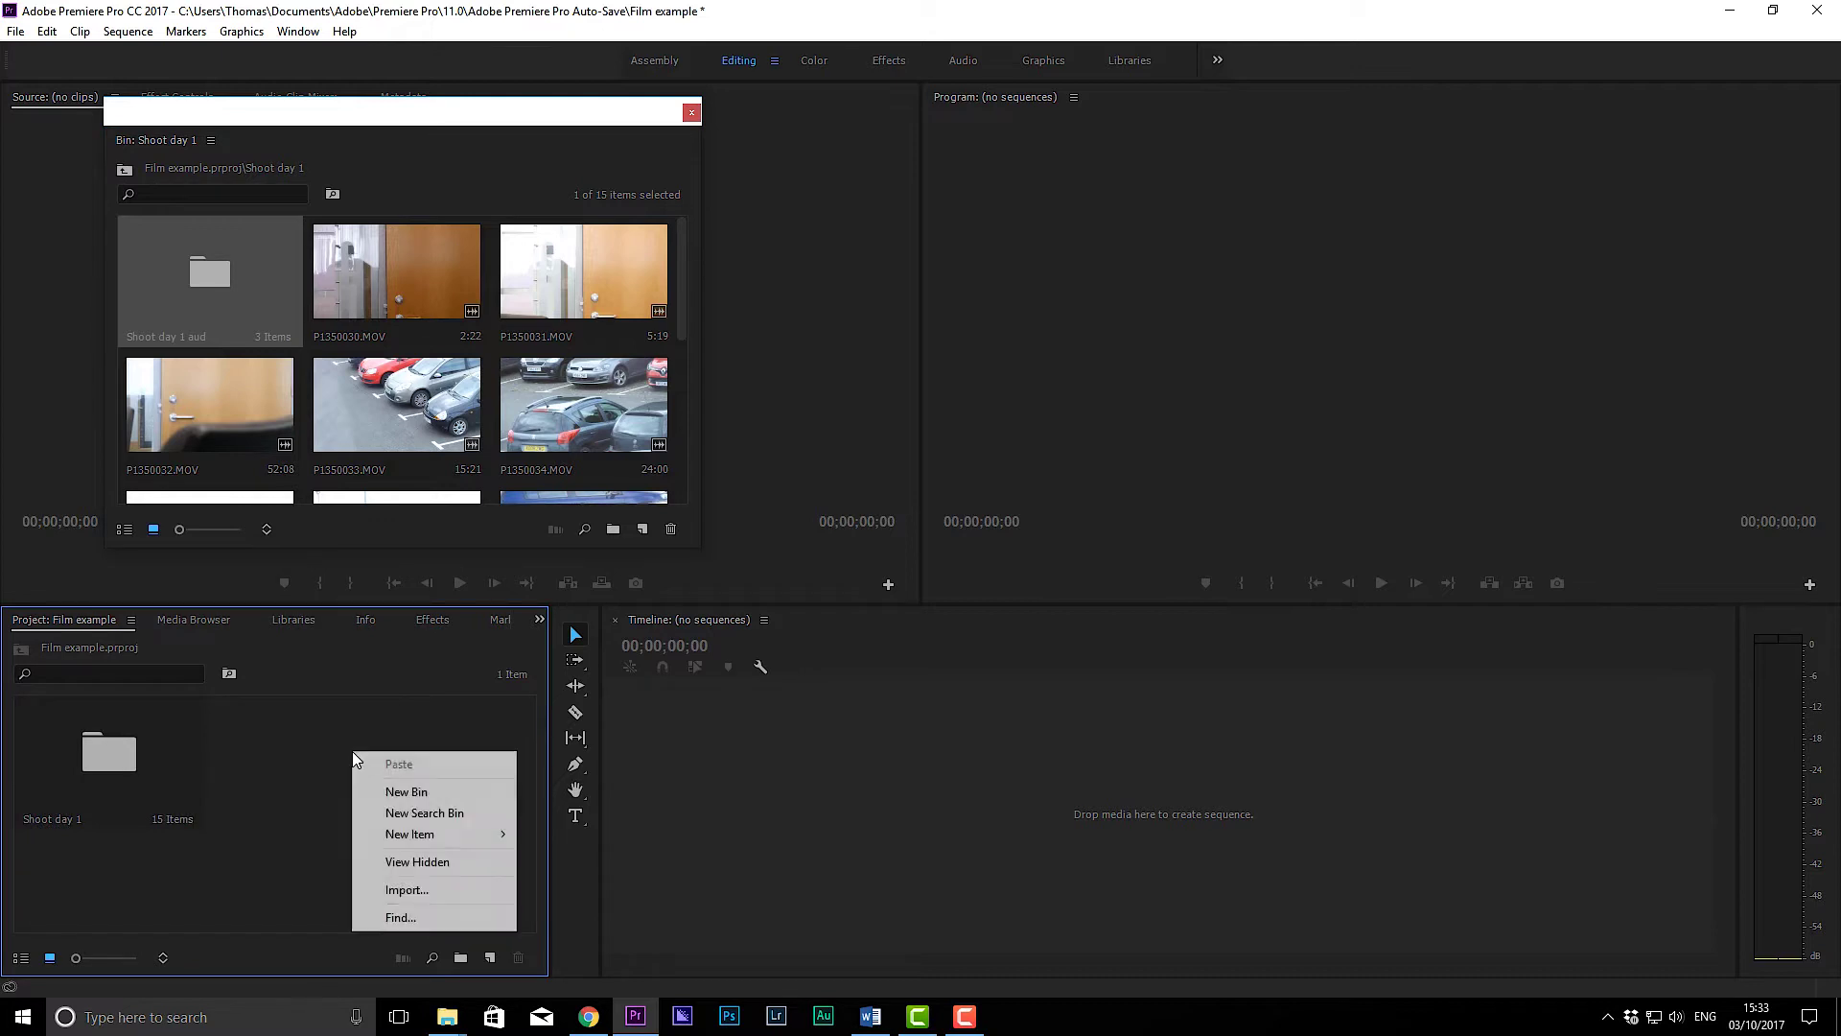
pyautogui.click(374, 793)
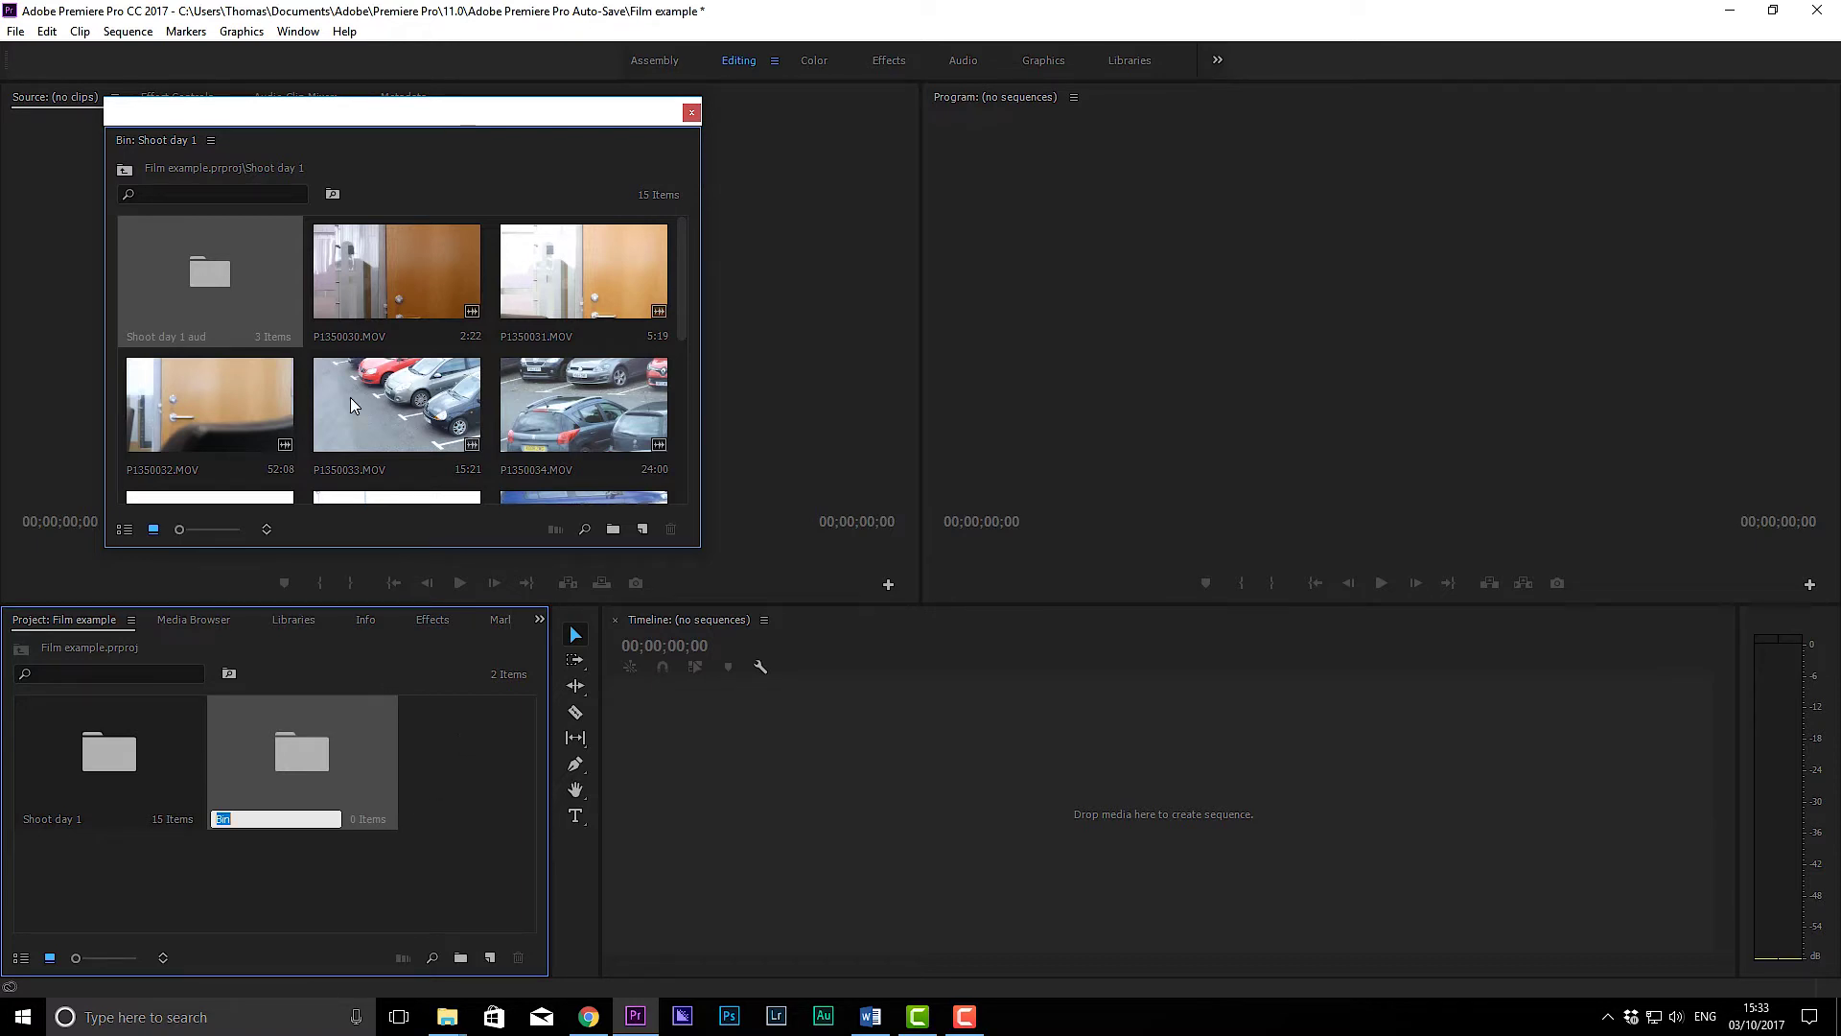
pyautogui.click(340, 321)
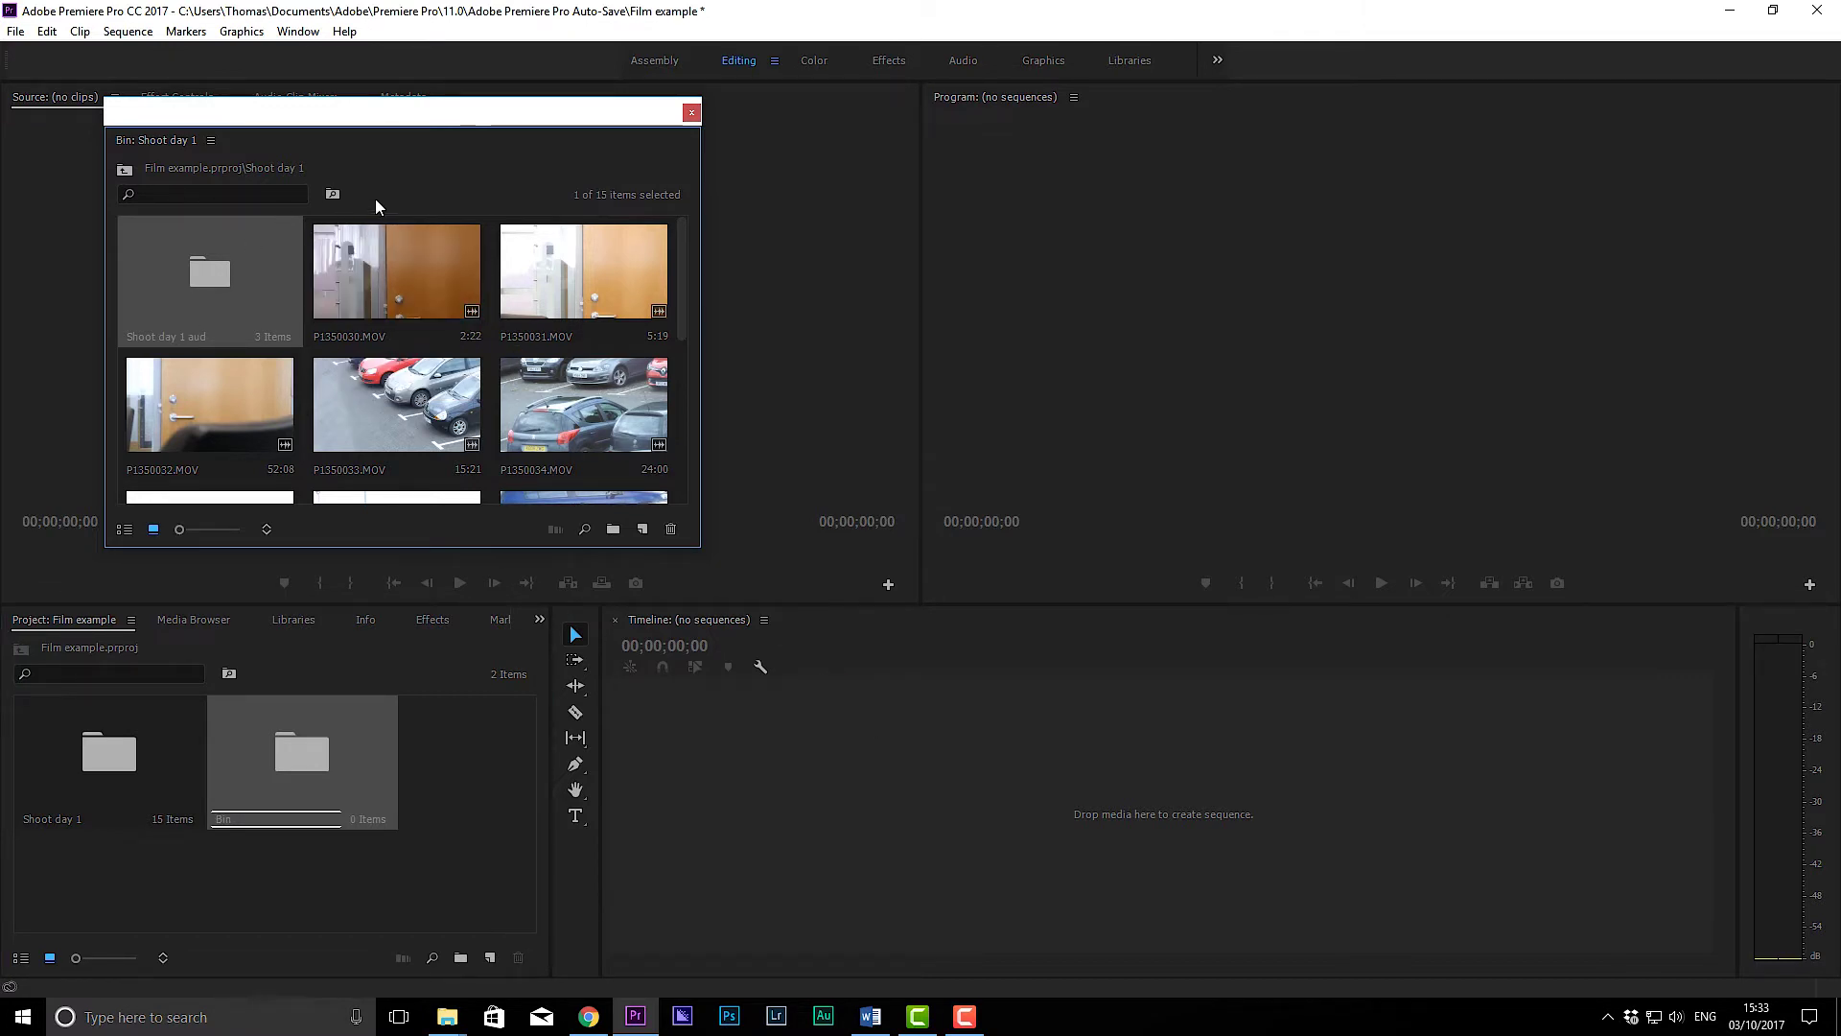
pyautogui.moveTo(150, 142); pyautogui.dragTo(36, 636)
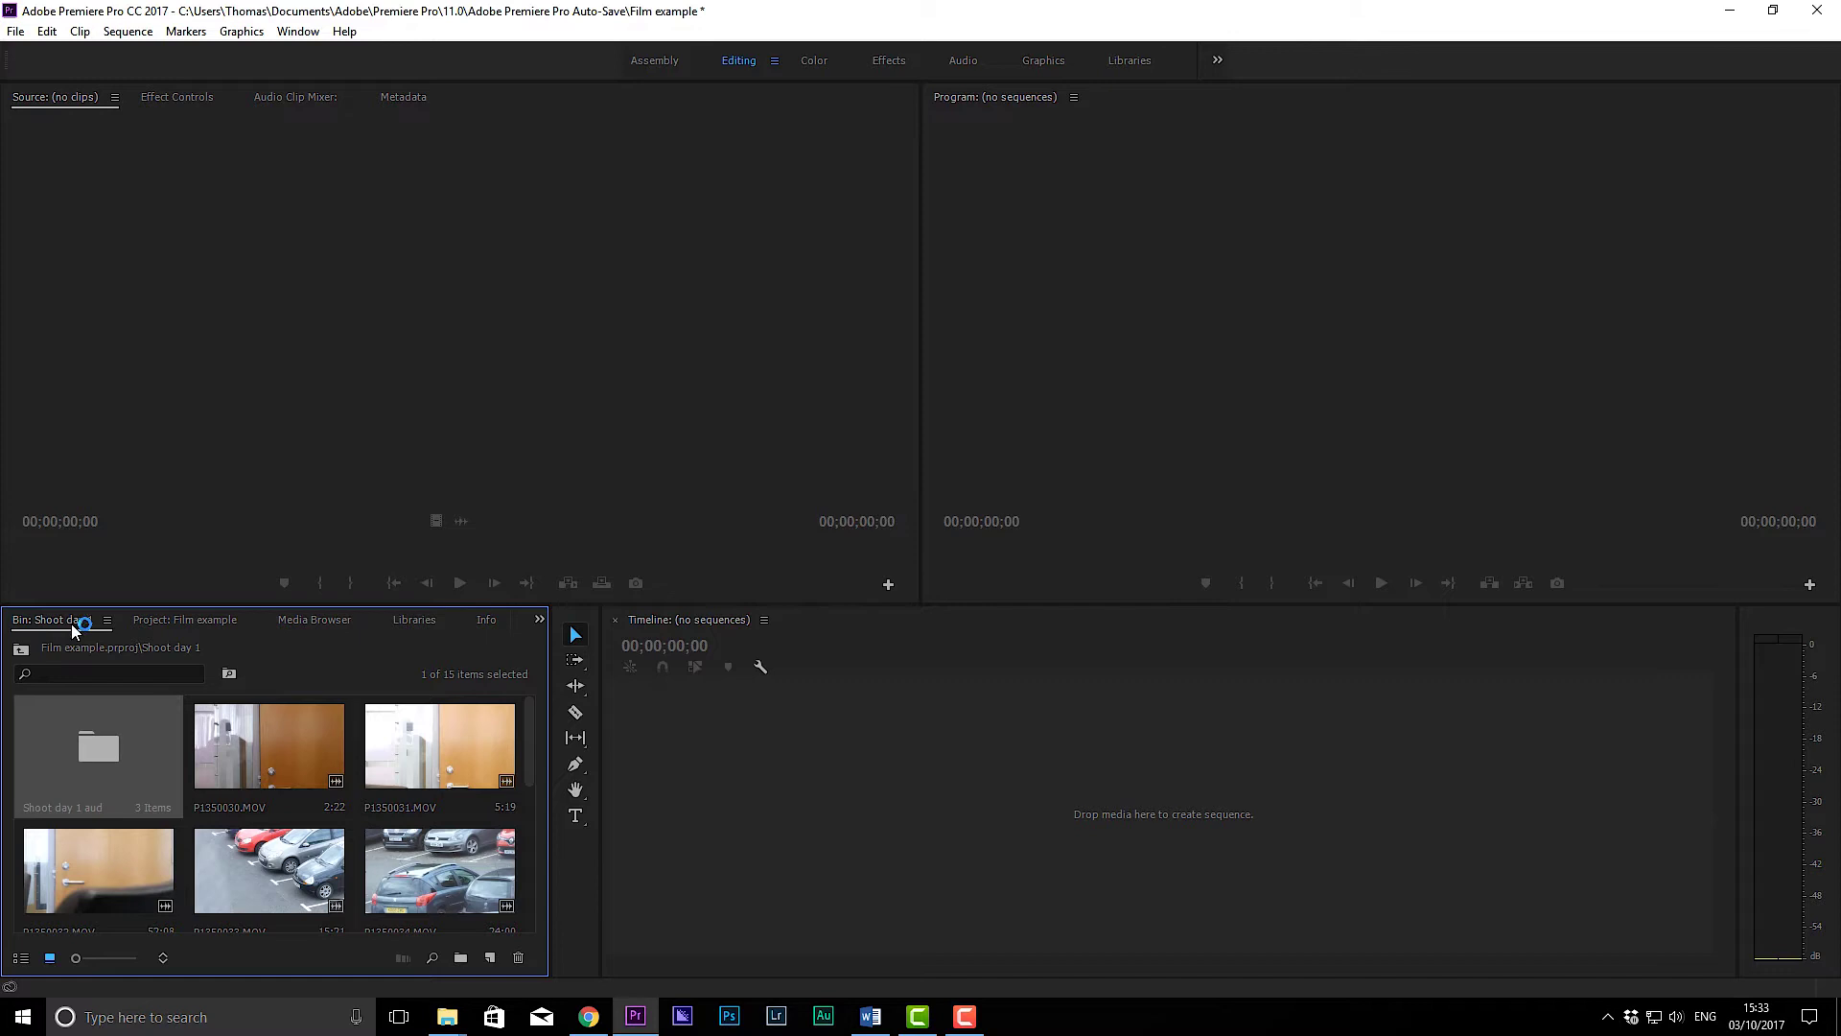
# Step: Return the Project panel to the root and preview Shoot day 1 in a floating bin
pyautogui.click(175, 627)
pyautogui.click(73, 623)
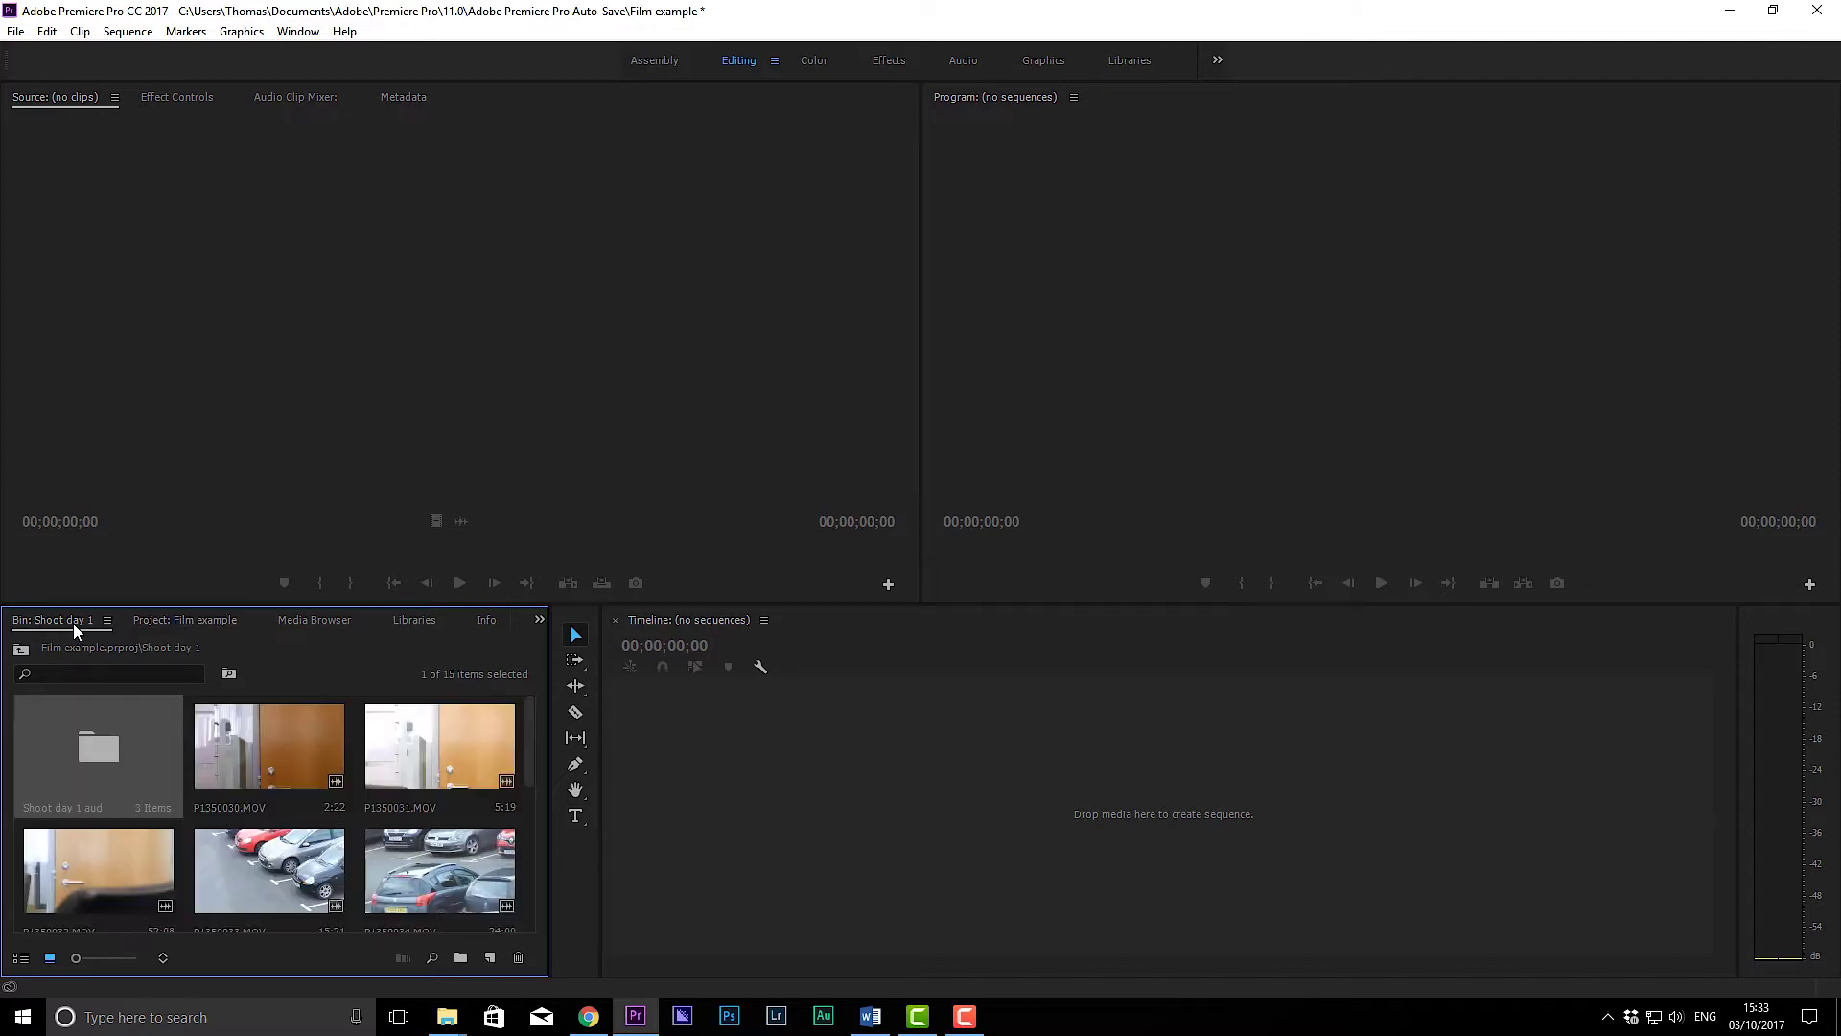
pyautogui.click(21, 648)
pyautogui.doubleClick(95, 744)
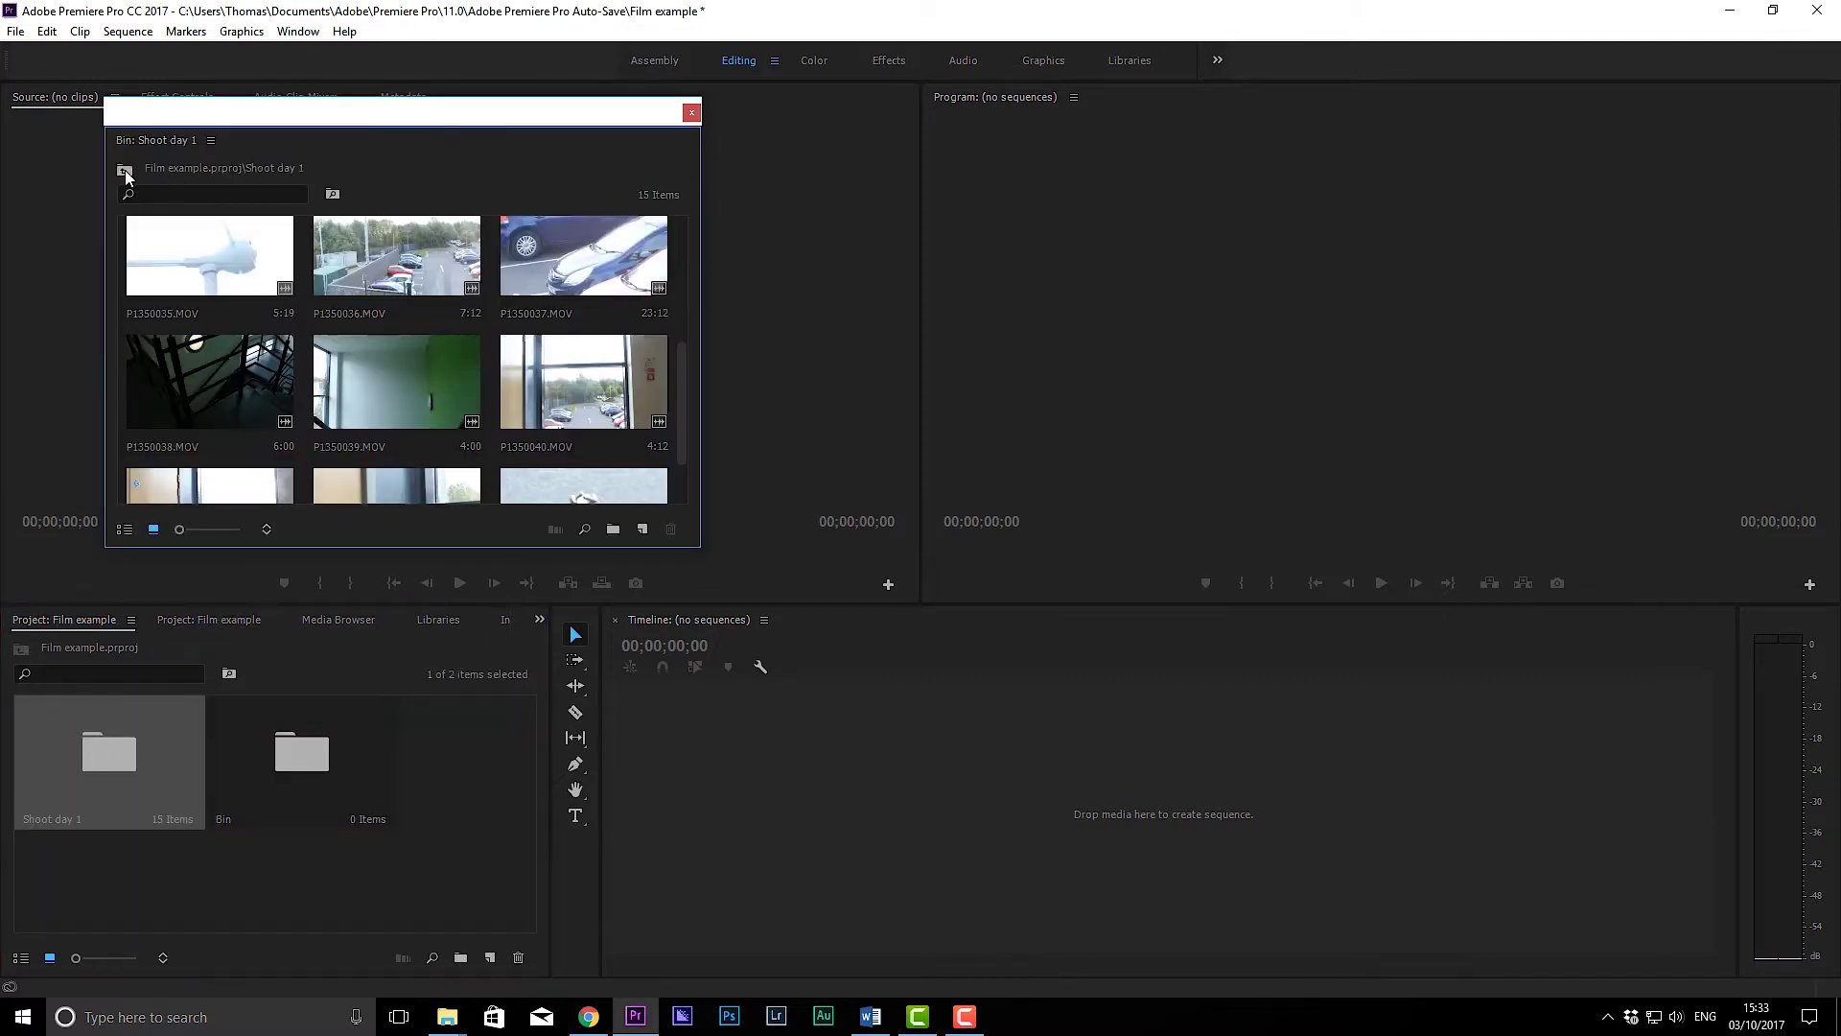
pyautogui.click(692, 112)
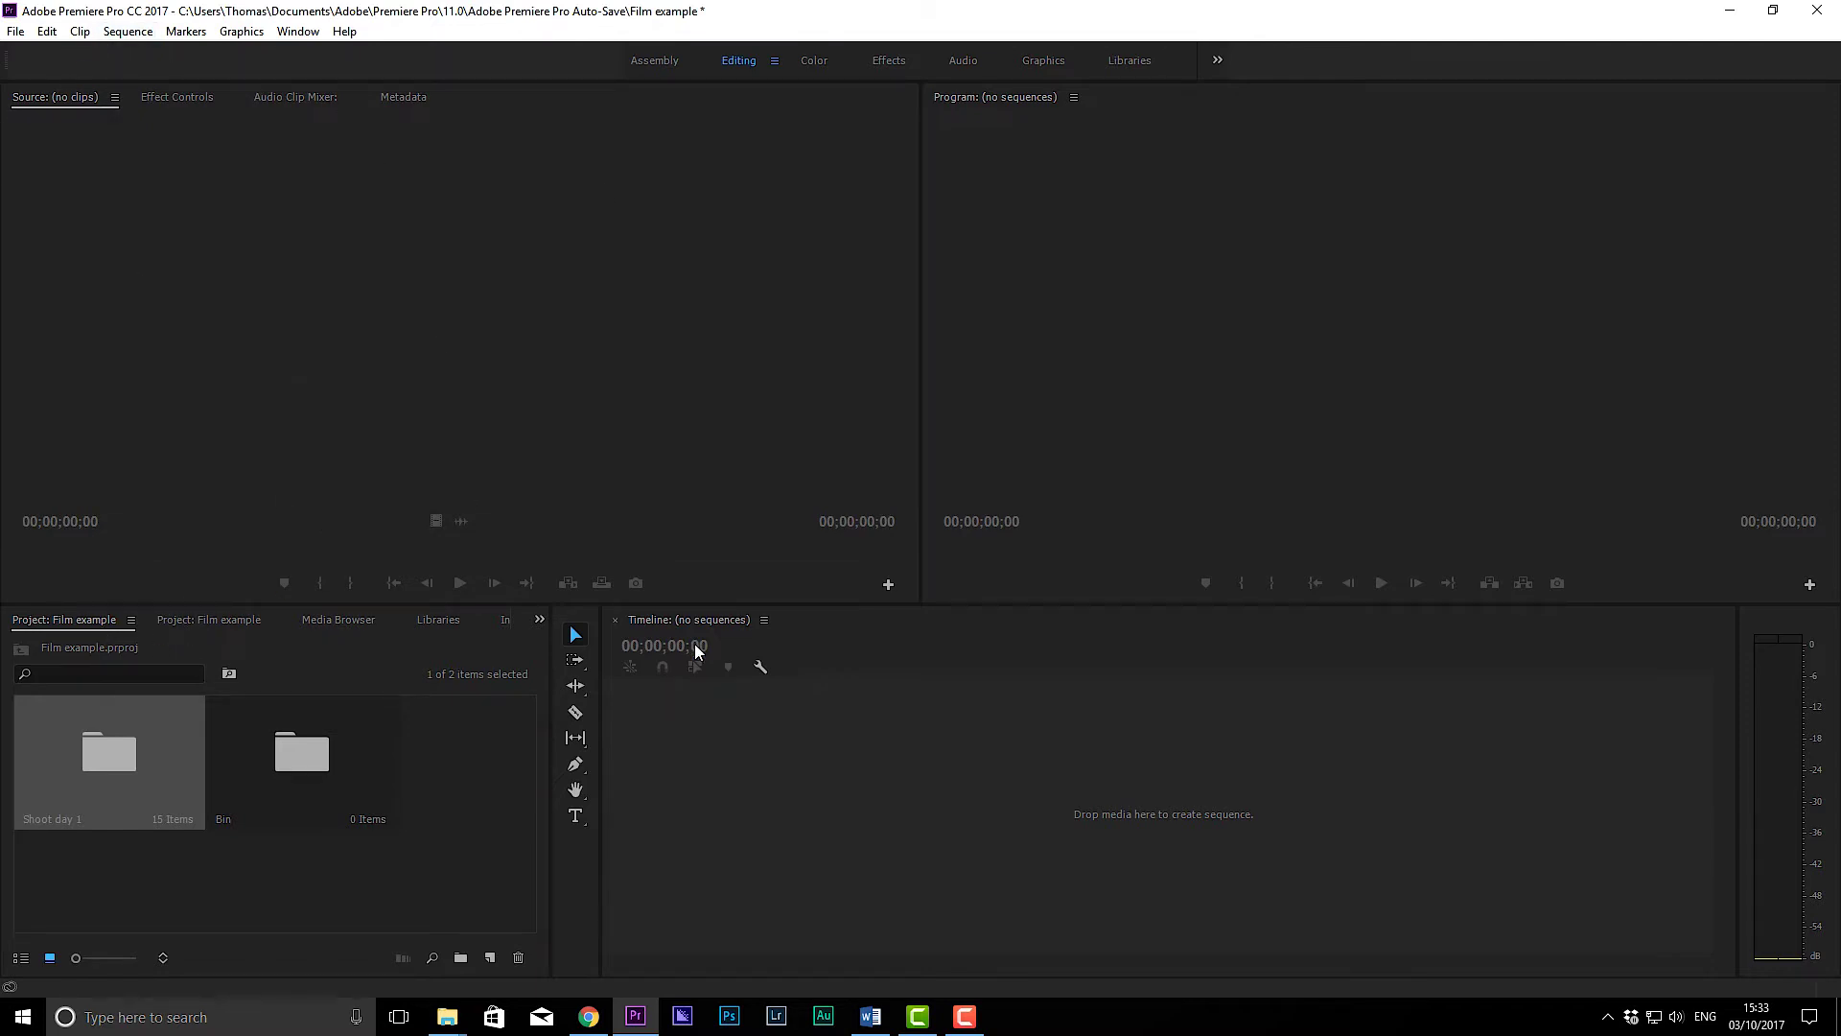
pyautogui.doubleClick(137, 763)
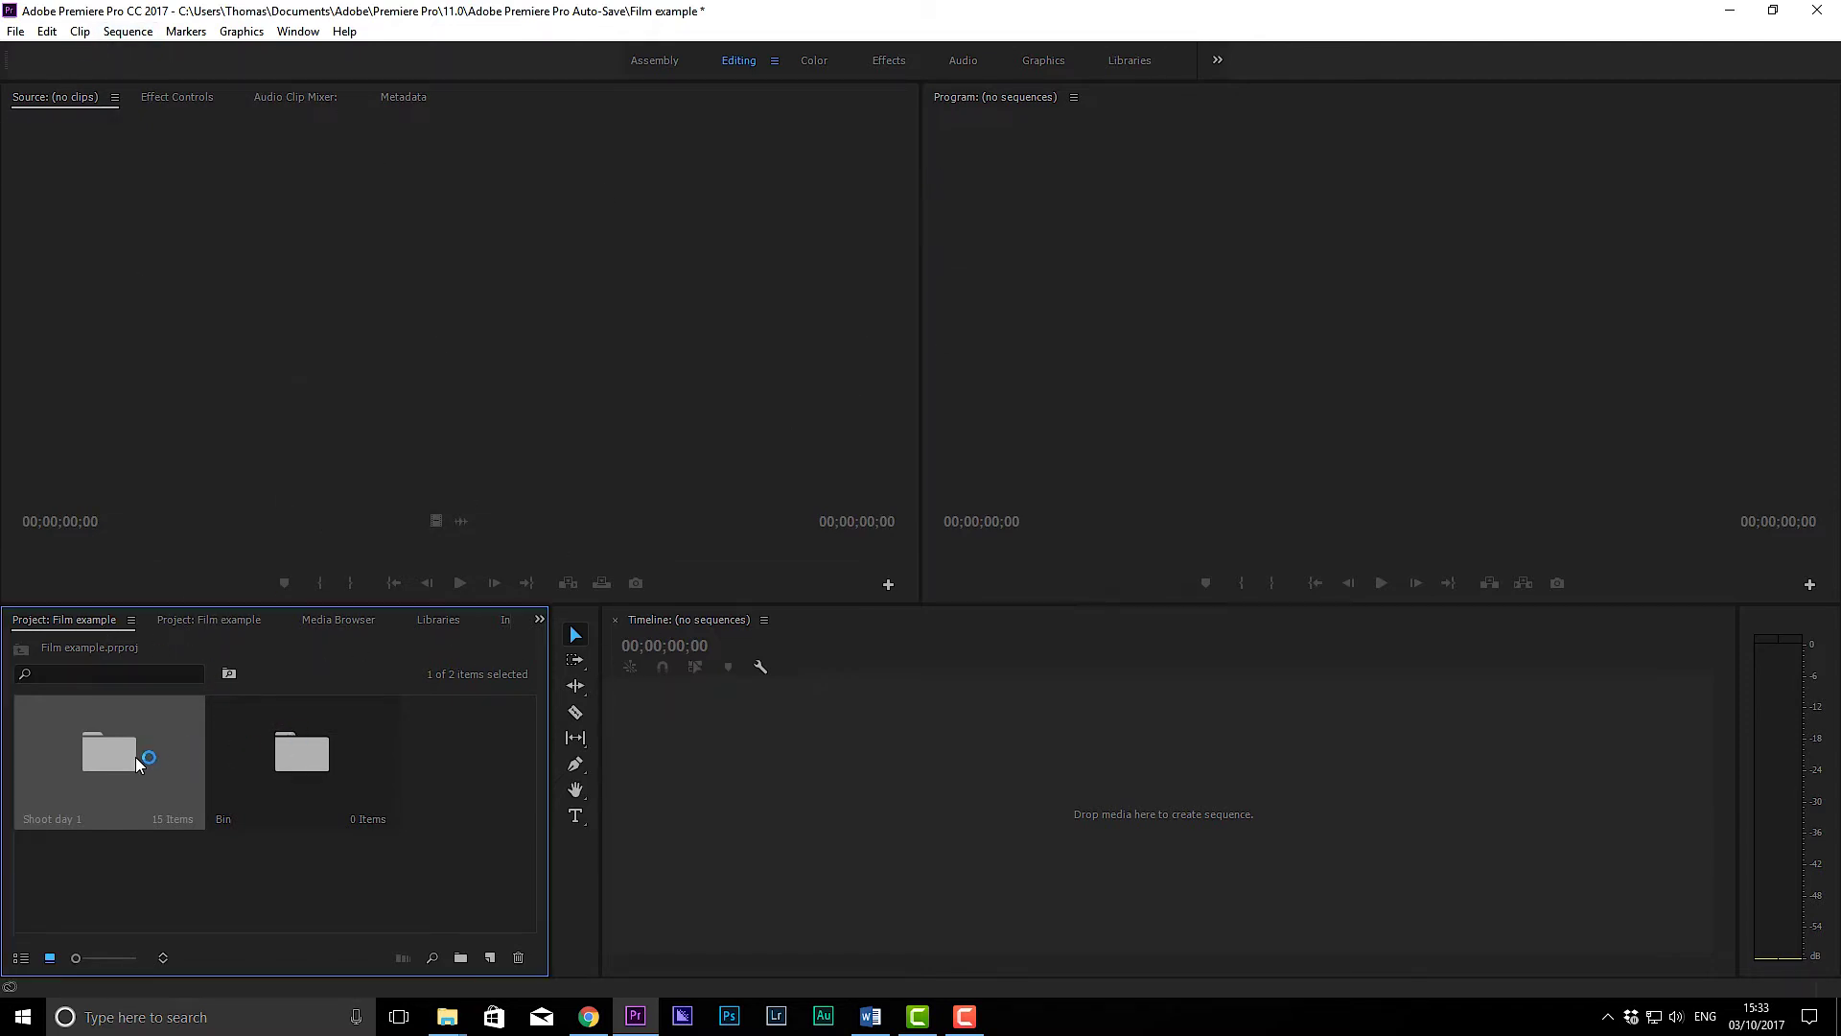
pyautogui.moveTo(137, 762); pyautogui.dragTo(685, 635)
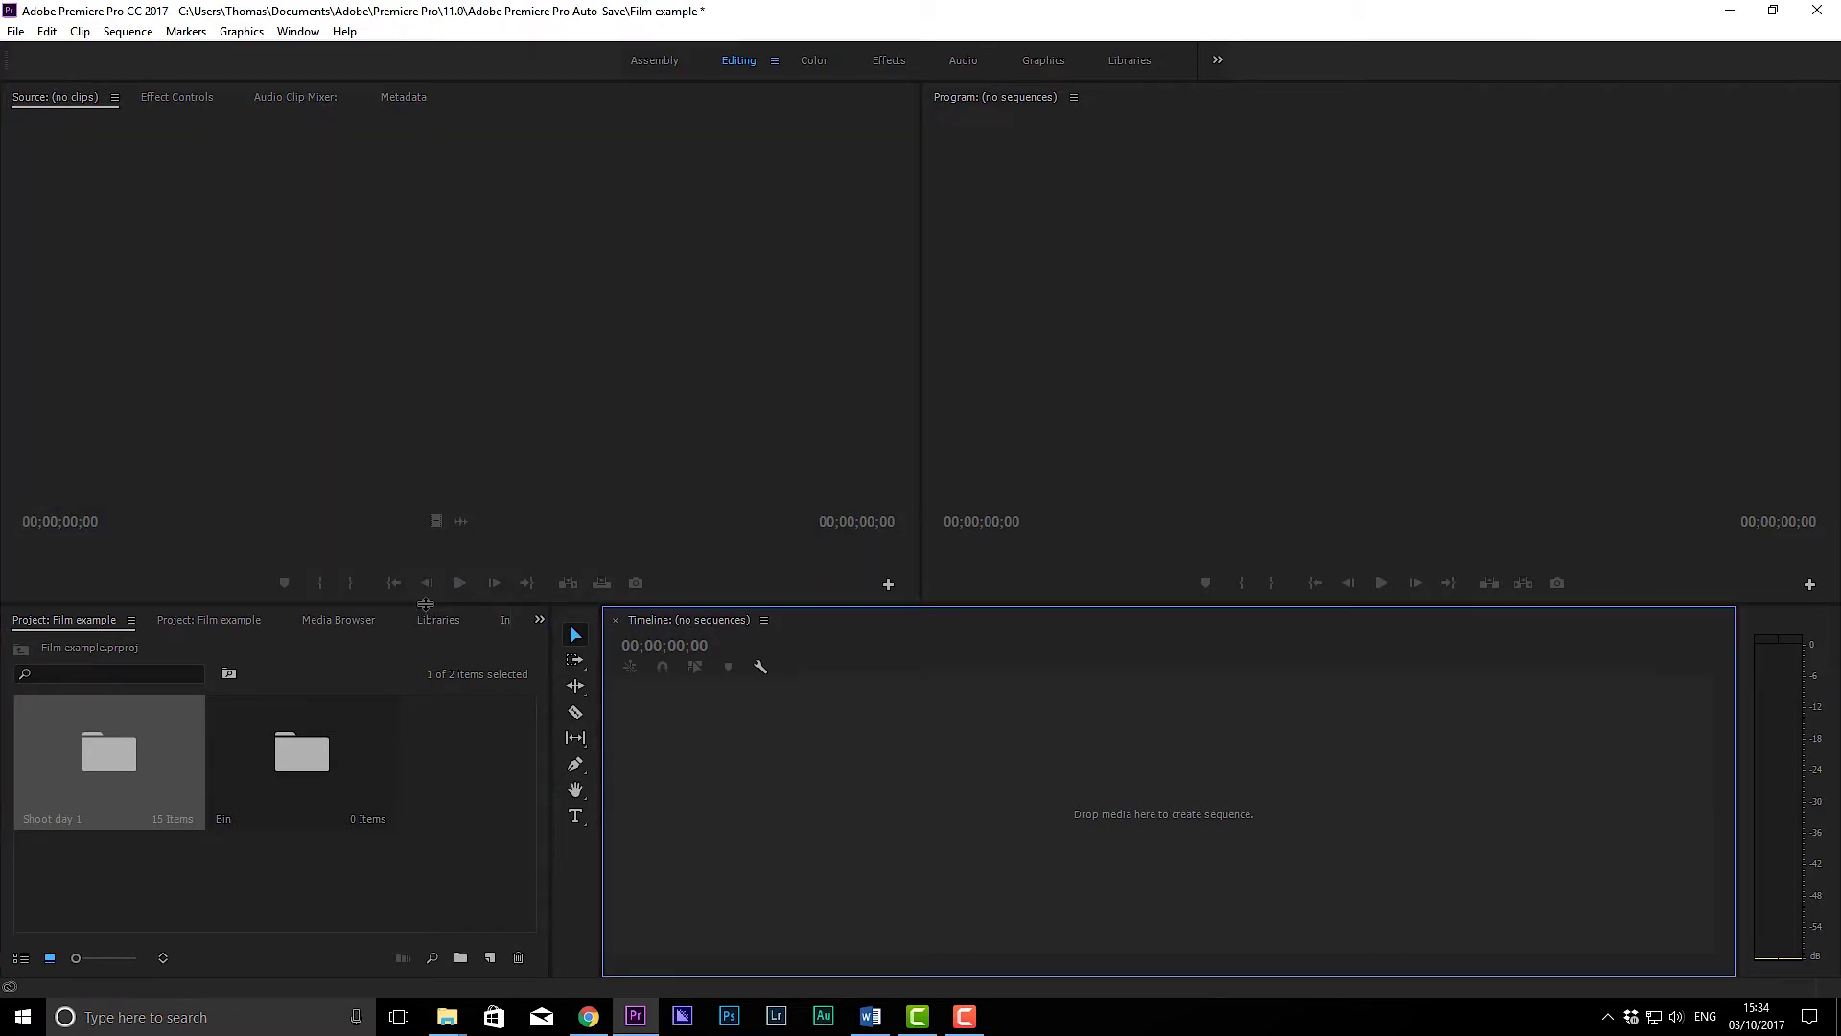
# Step: Make the monitors taller and browse the Media Browser, Libraries, Info and Effects panels
pyautogui.moveTo(425, 604); pyautogui.dragTo(563, 657)
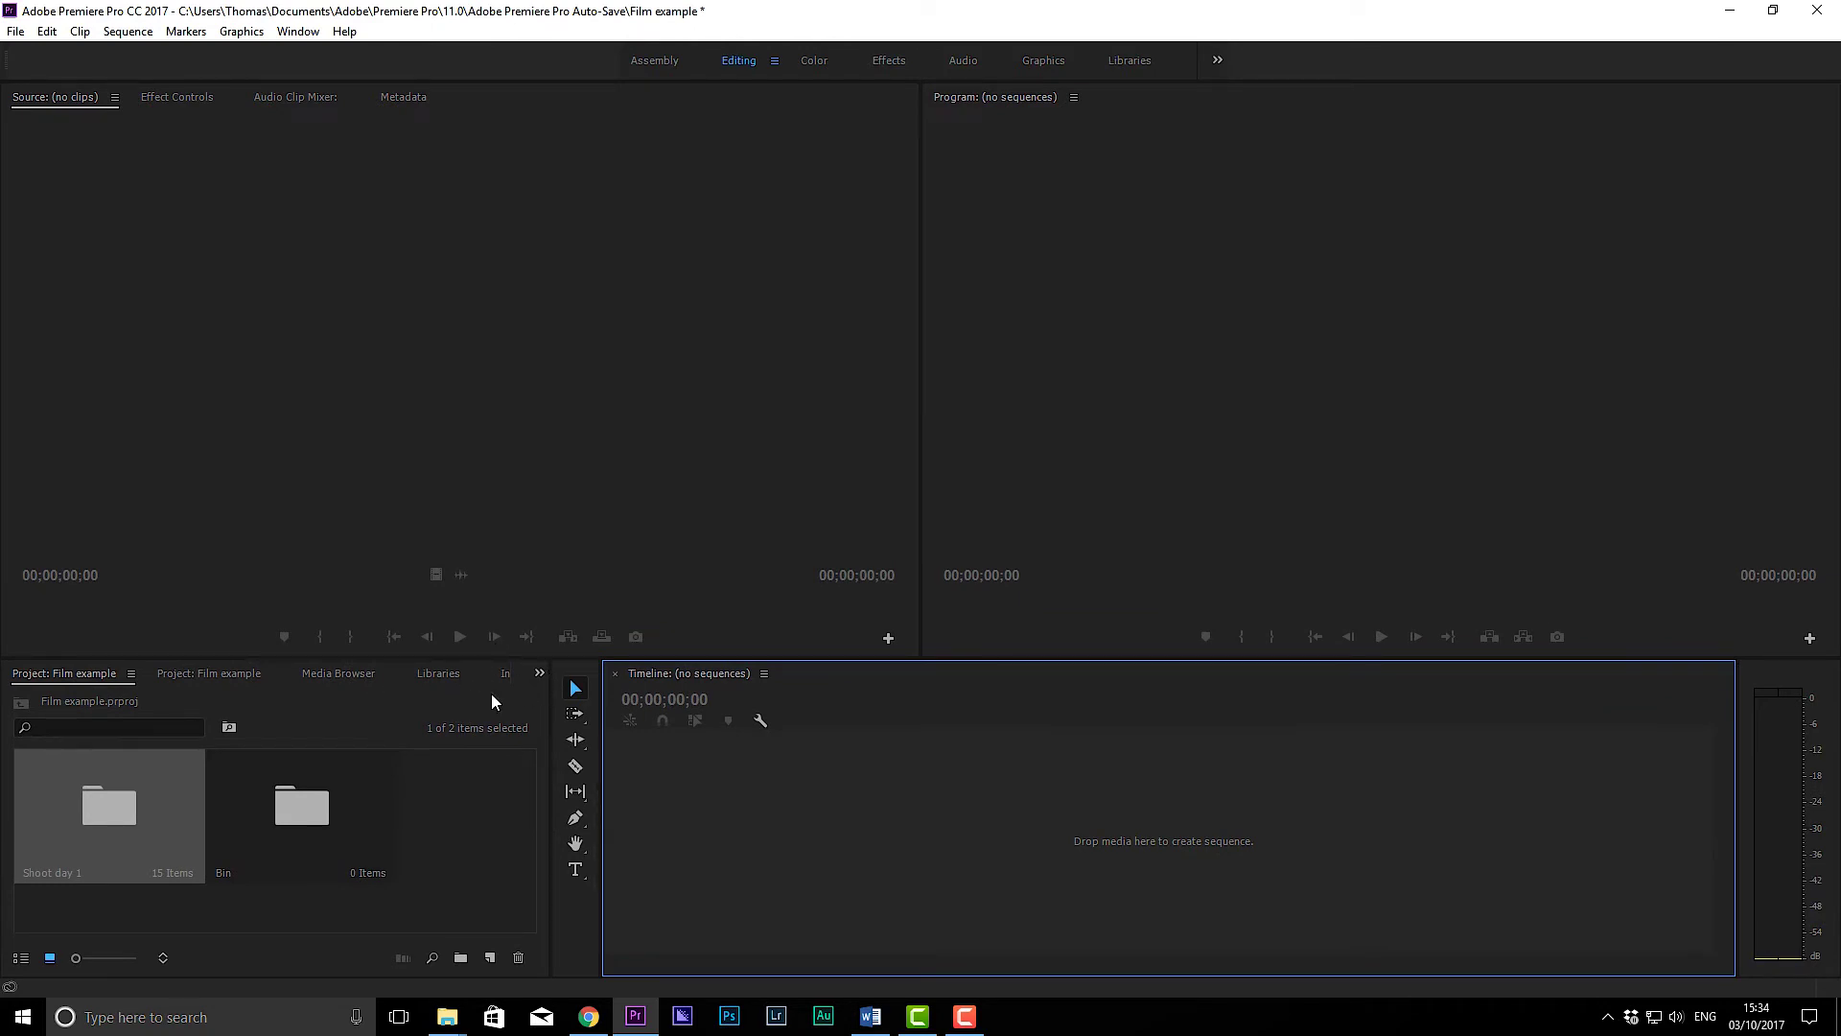
pyautogui.click(205, 672)
pyautogui.click(339, 676)
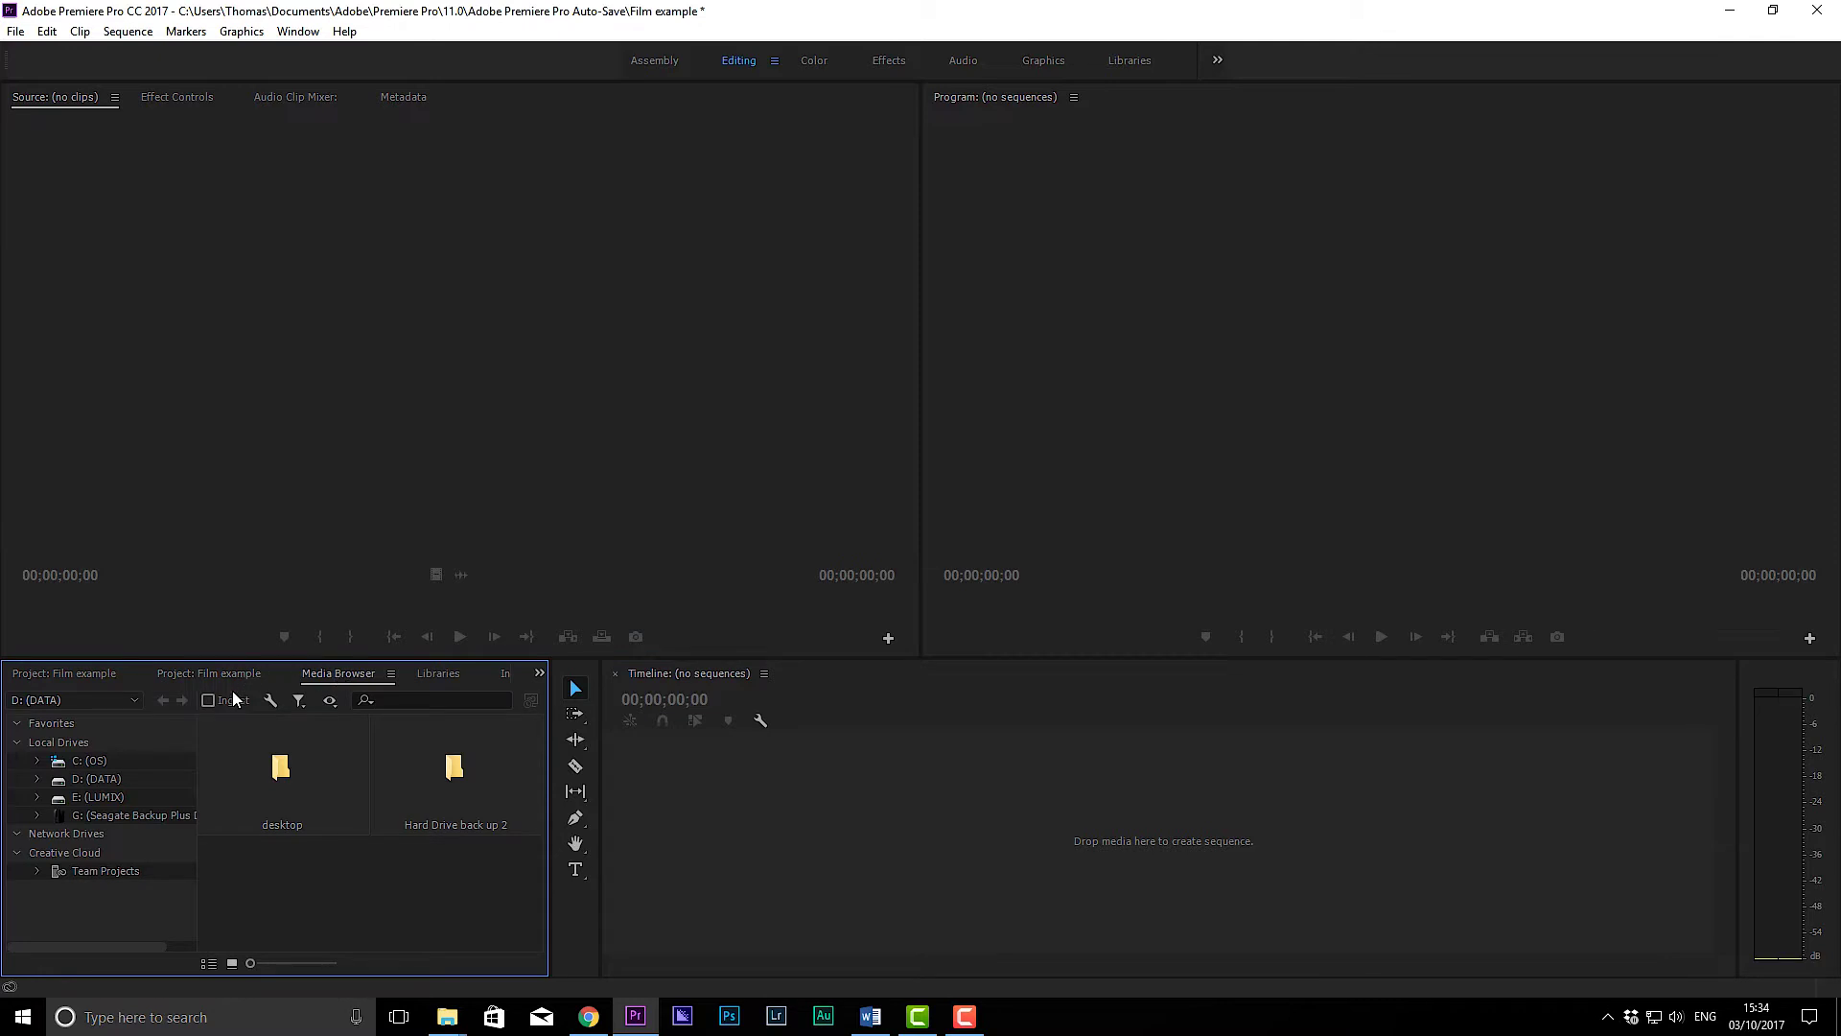
pyautogui.doubleClick(264, 795)
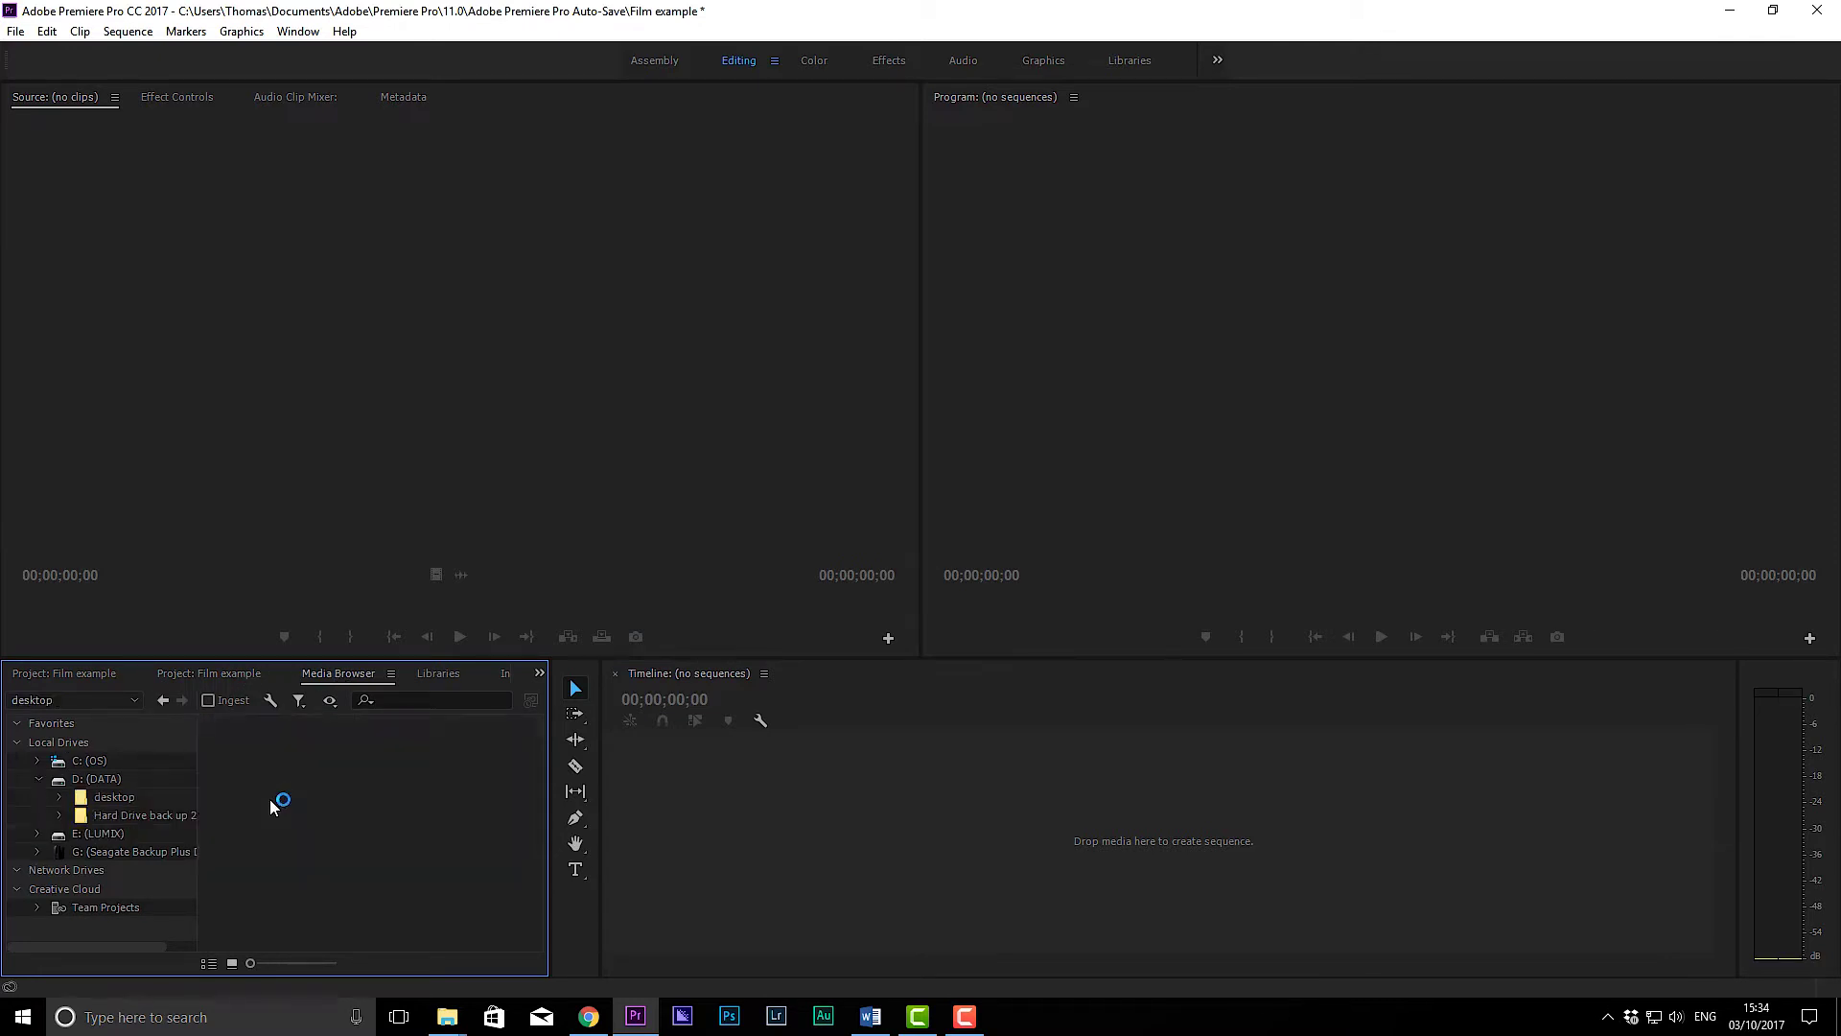
pyautogui.click(428, 676)
pyautogui.click(490, 675)
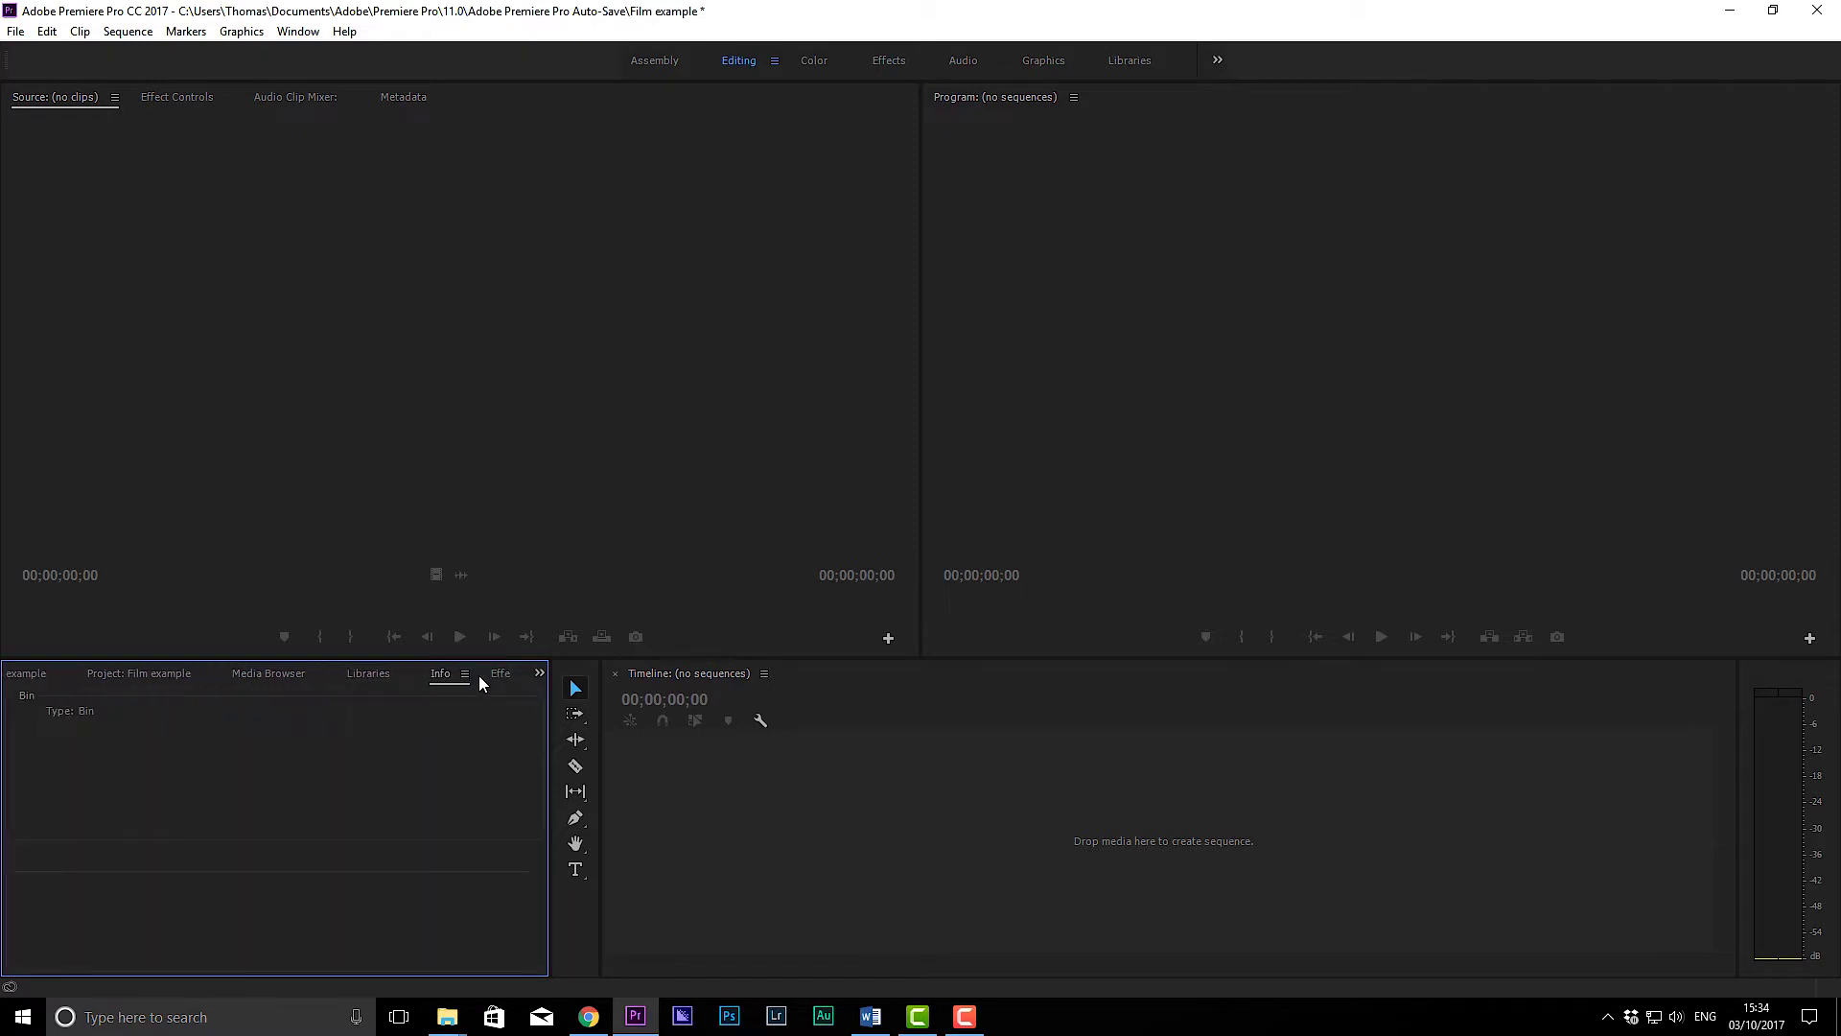
pyautogui.click(492, 675)
pyautogui.click(90, 677)
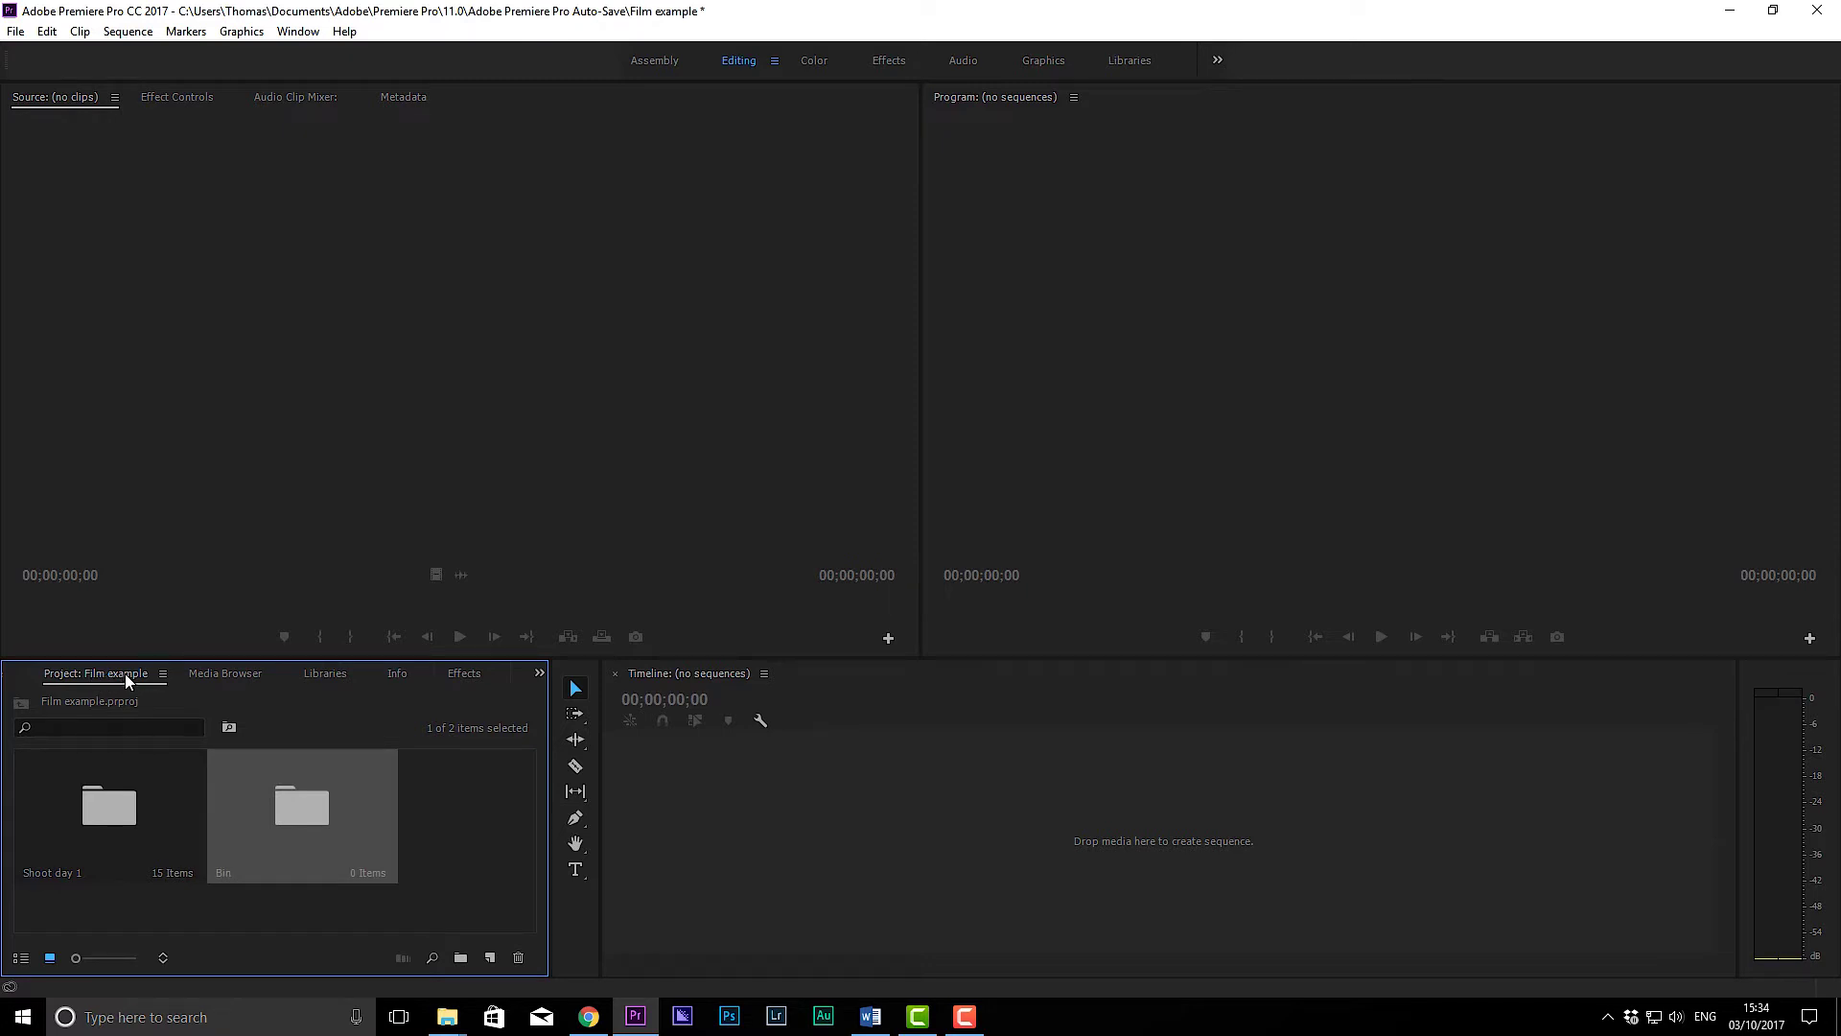
pyautogui.click(146, 661)
# Step: Create a Digital SLR > 1080p > DSLR 1080p24 sequence named 'Stringout day 1'
pyautogui.click(15, 31)
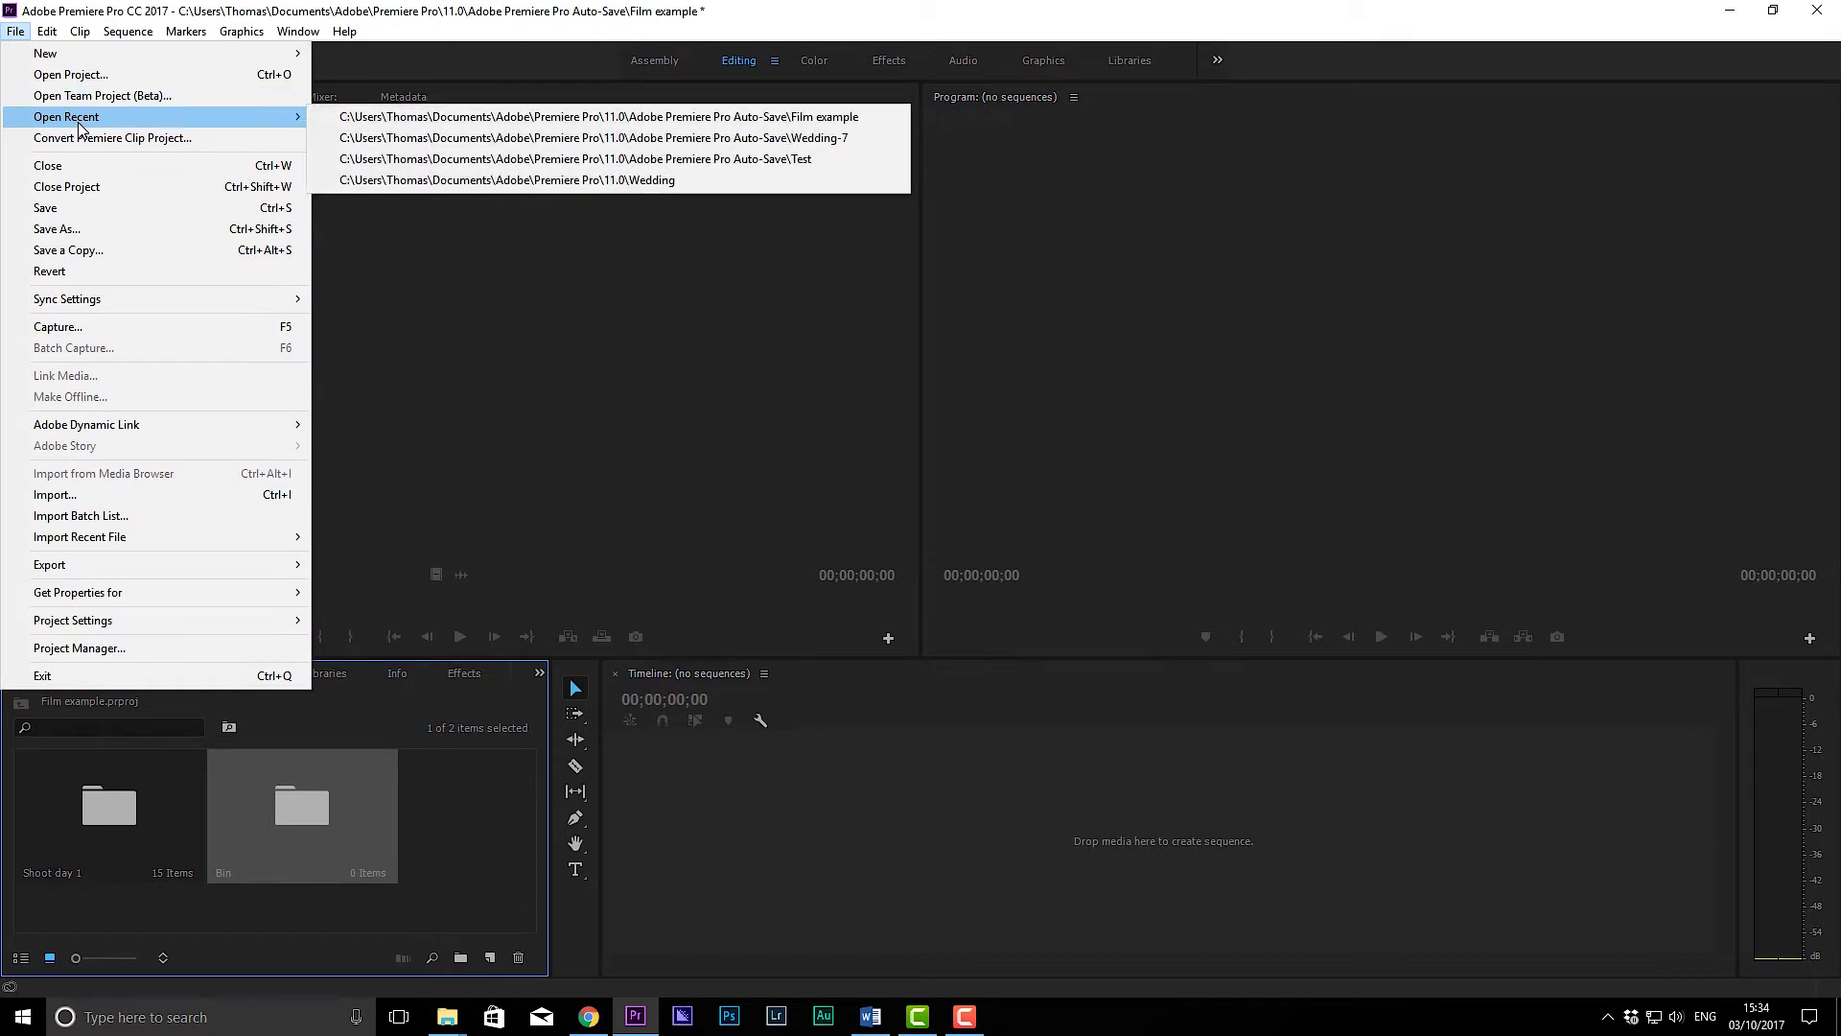
pyautogui.moveTo(86, 54)
pyautogui.click(412, 101)
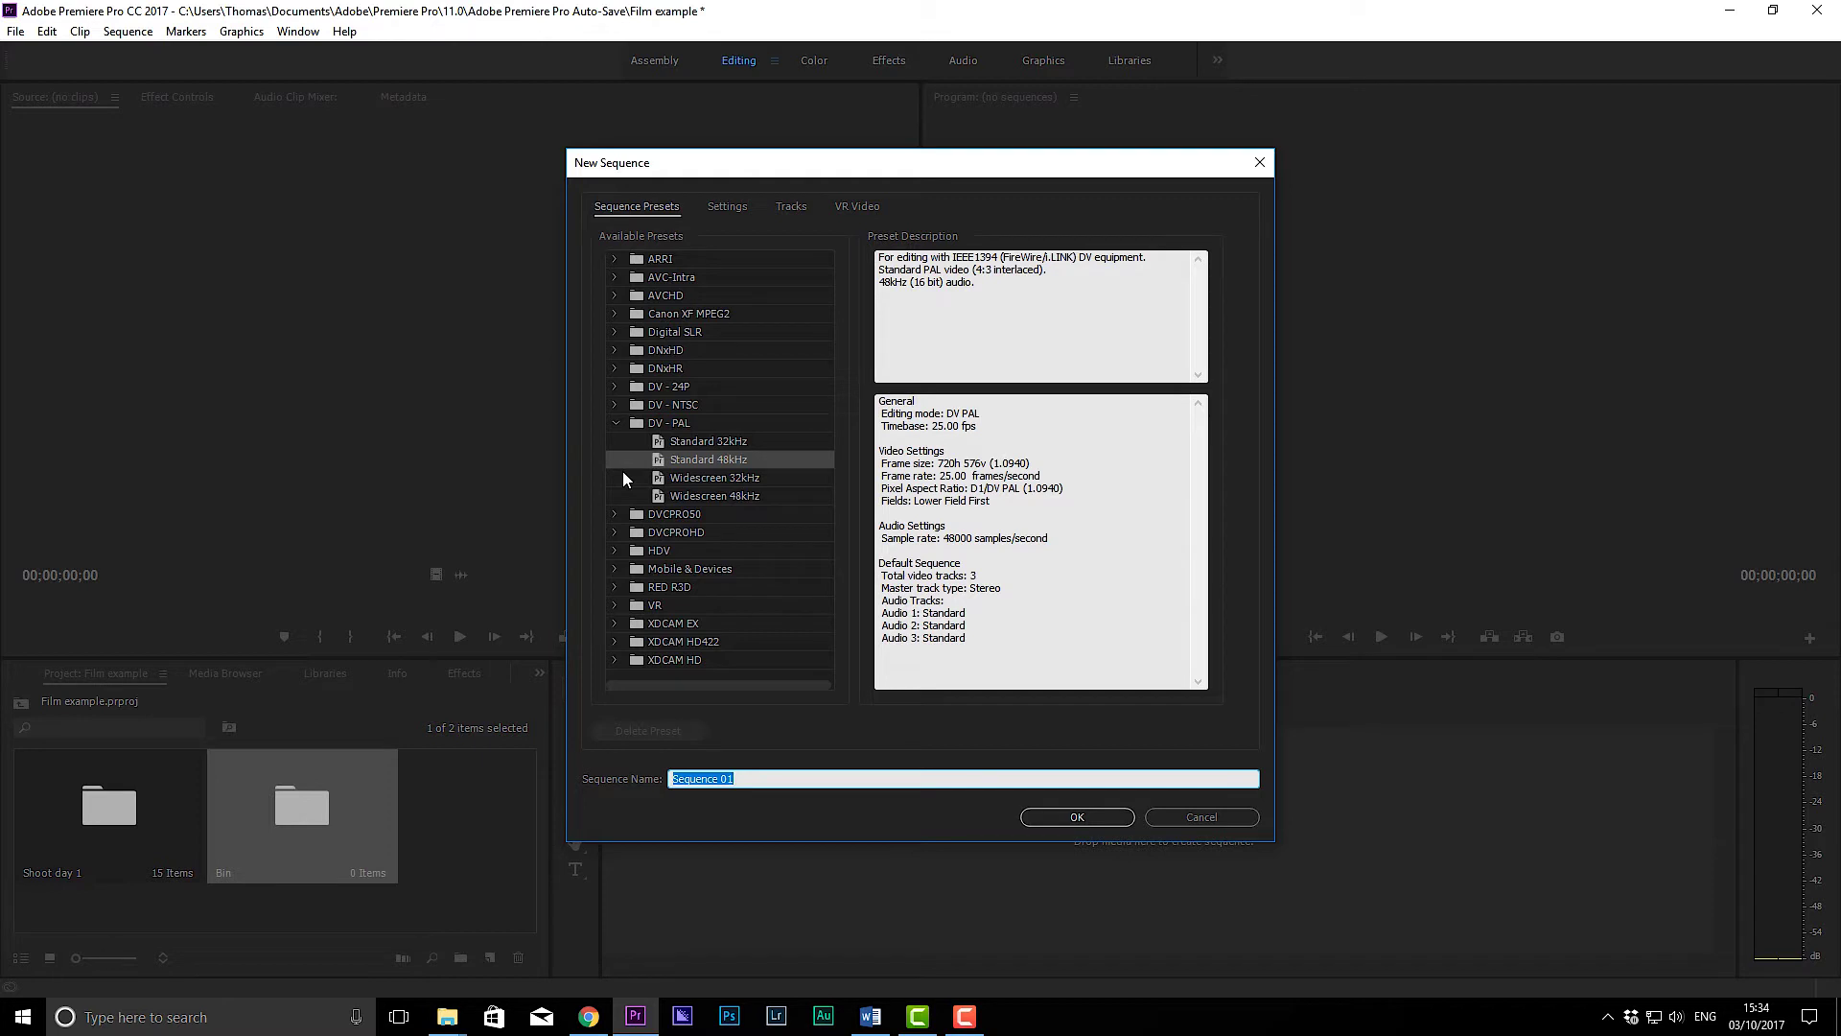
pyautogui.click(615, 332)
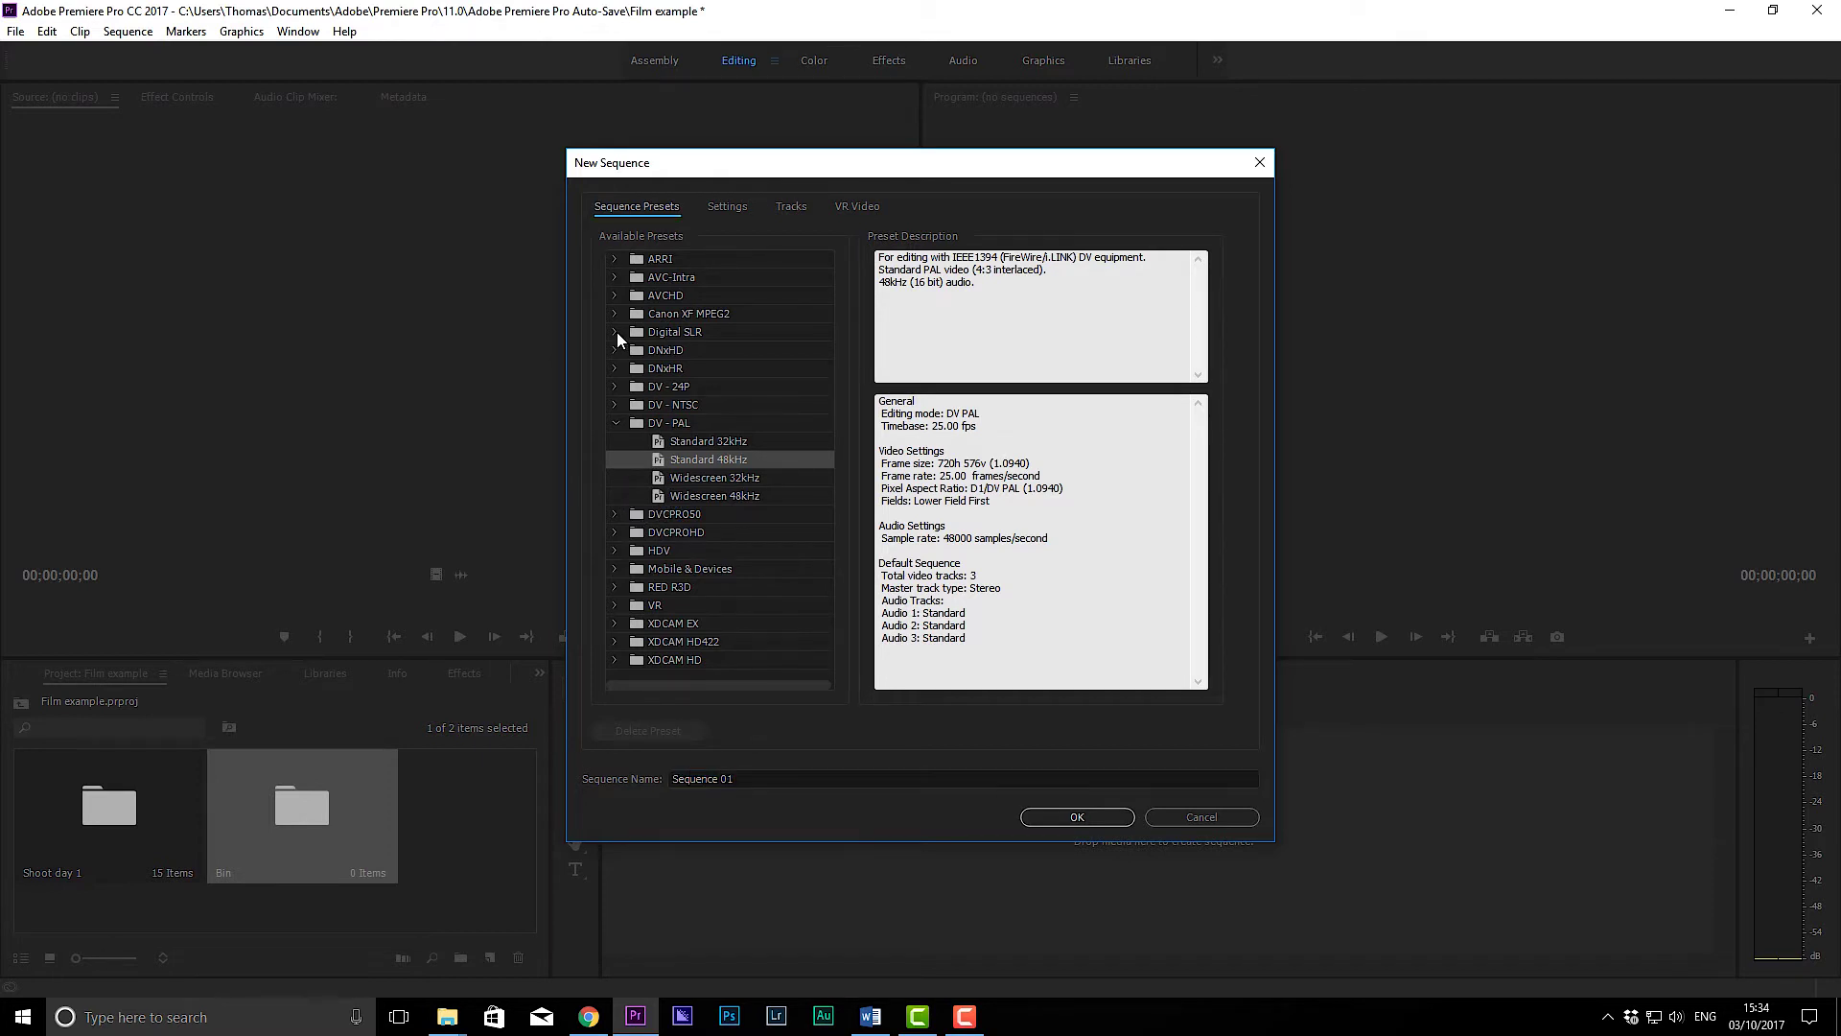
pyautogui.click(637, 350)
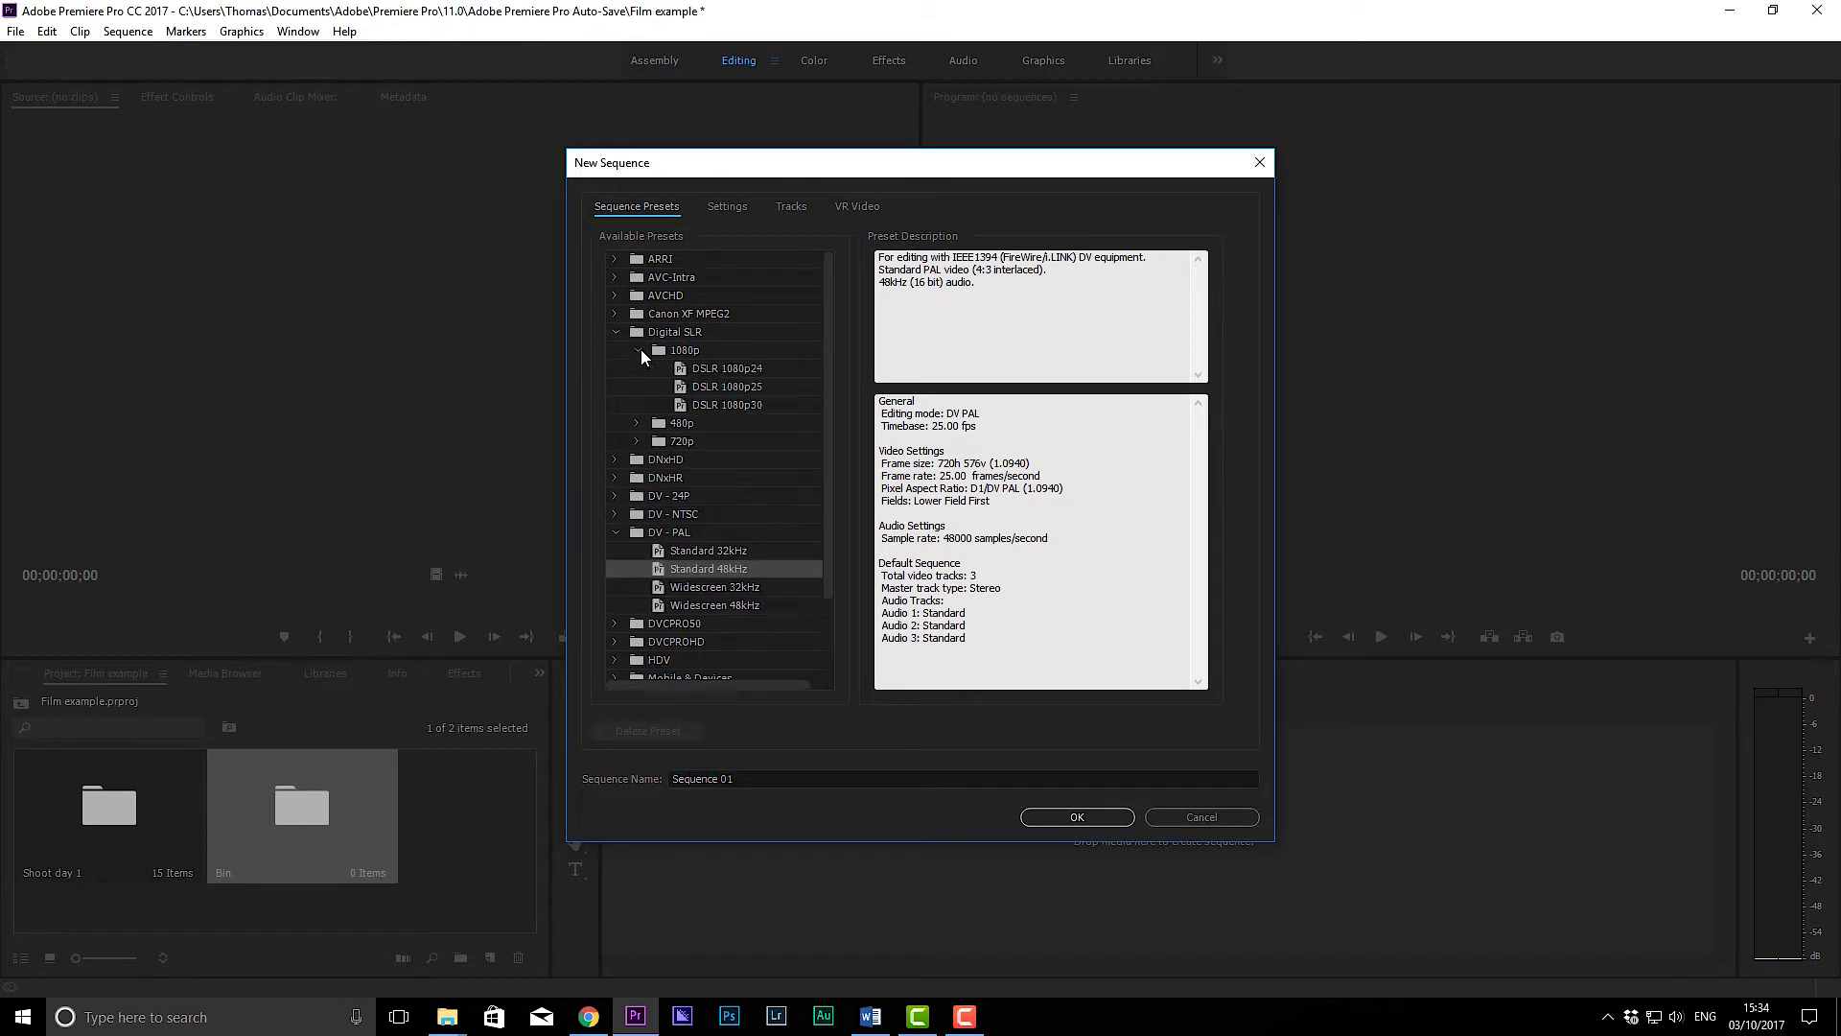
pyautogui.click(709, 370)
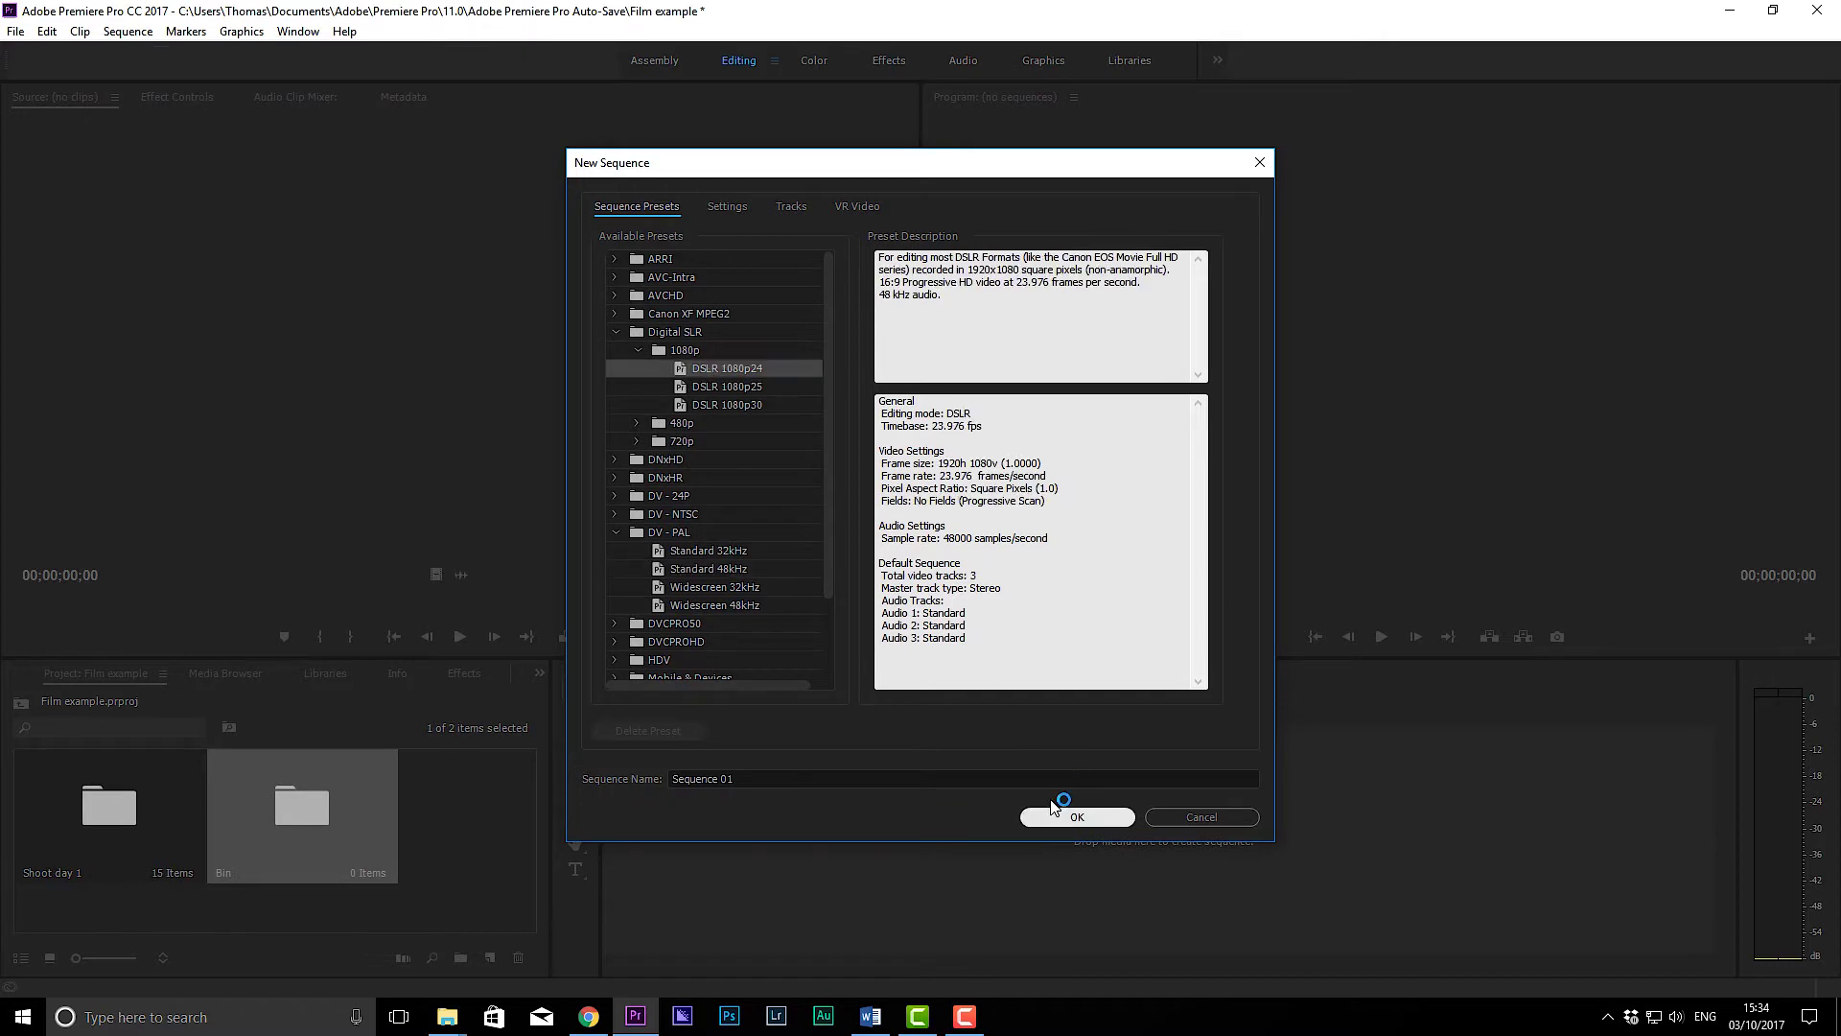
pyautogui.click(764, 779)
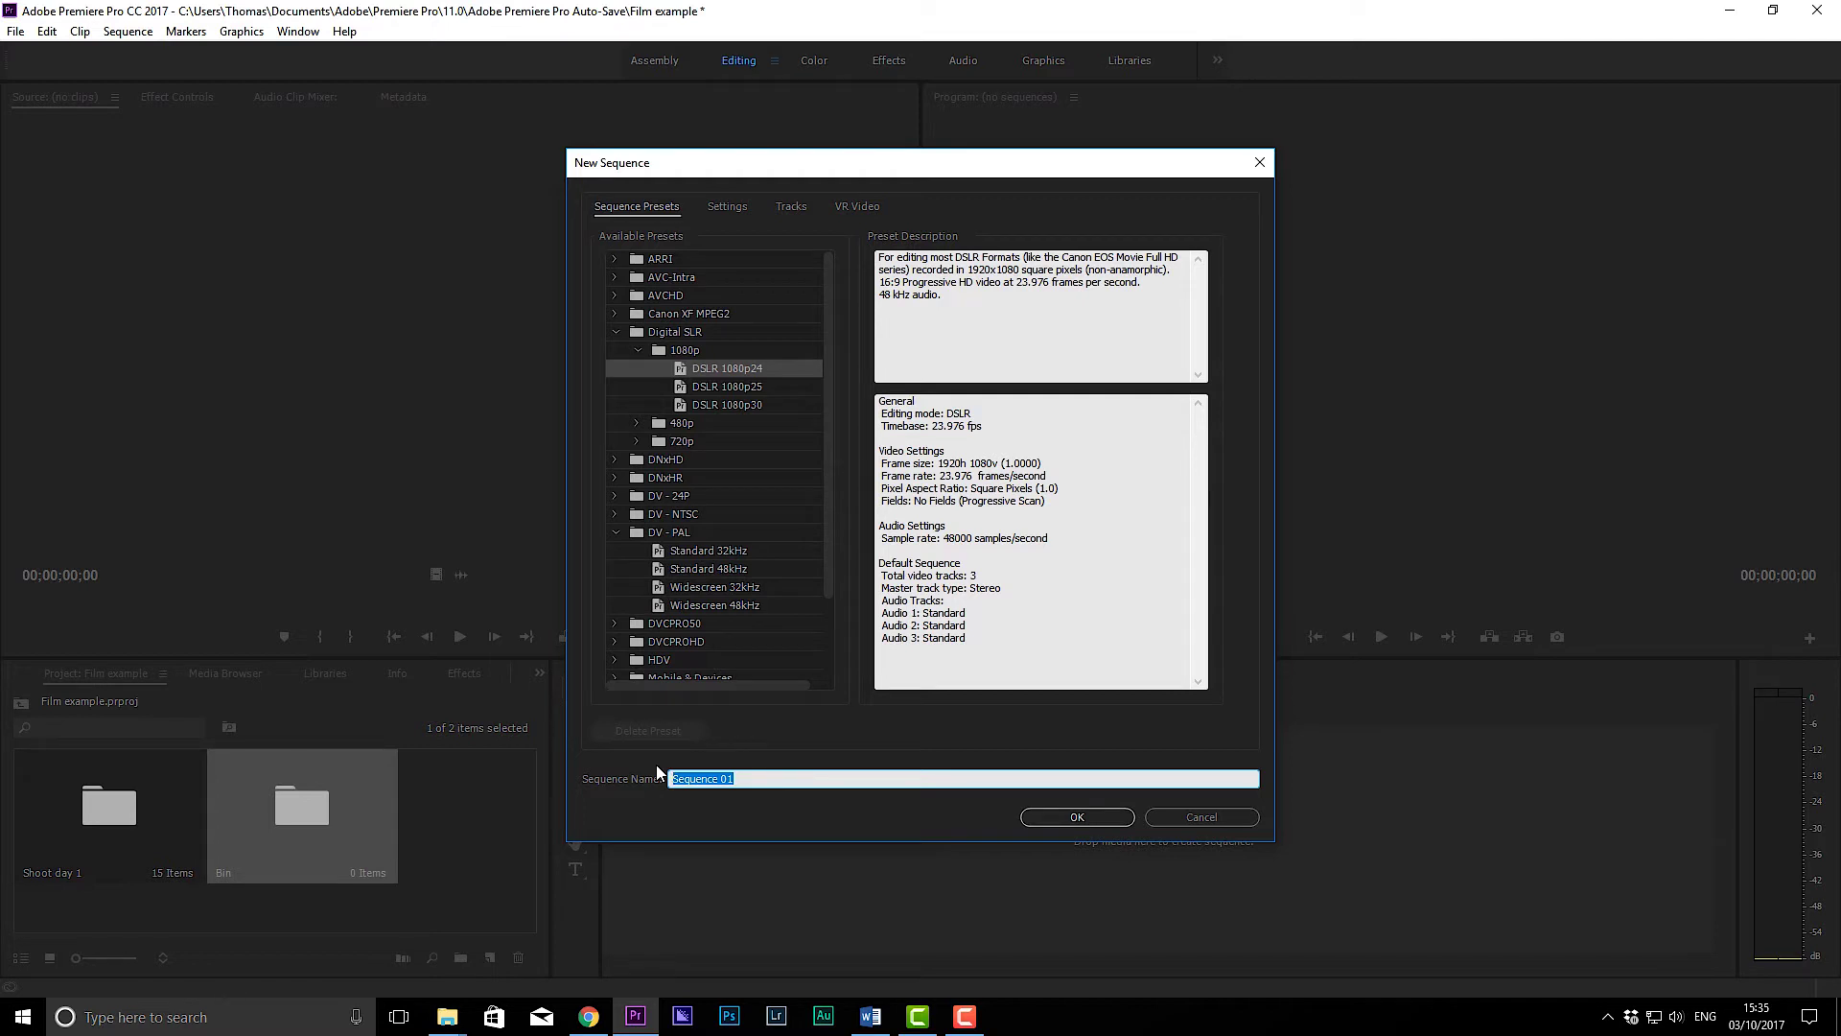
pyautogui.write('Stringout day 1')
pyautogui.press('Return')
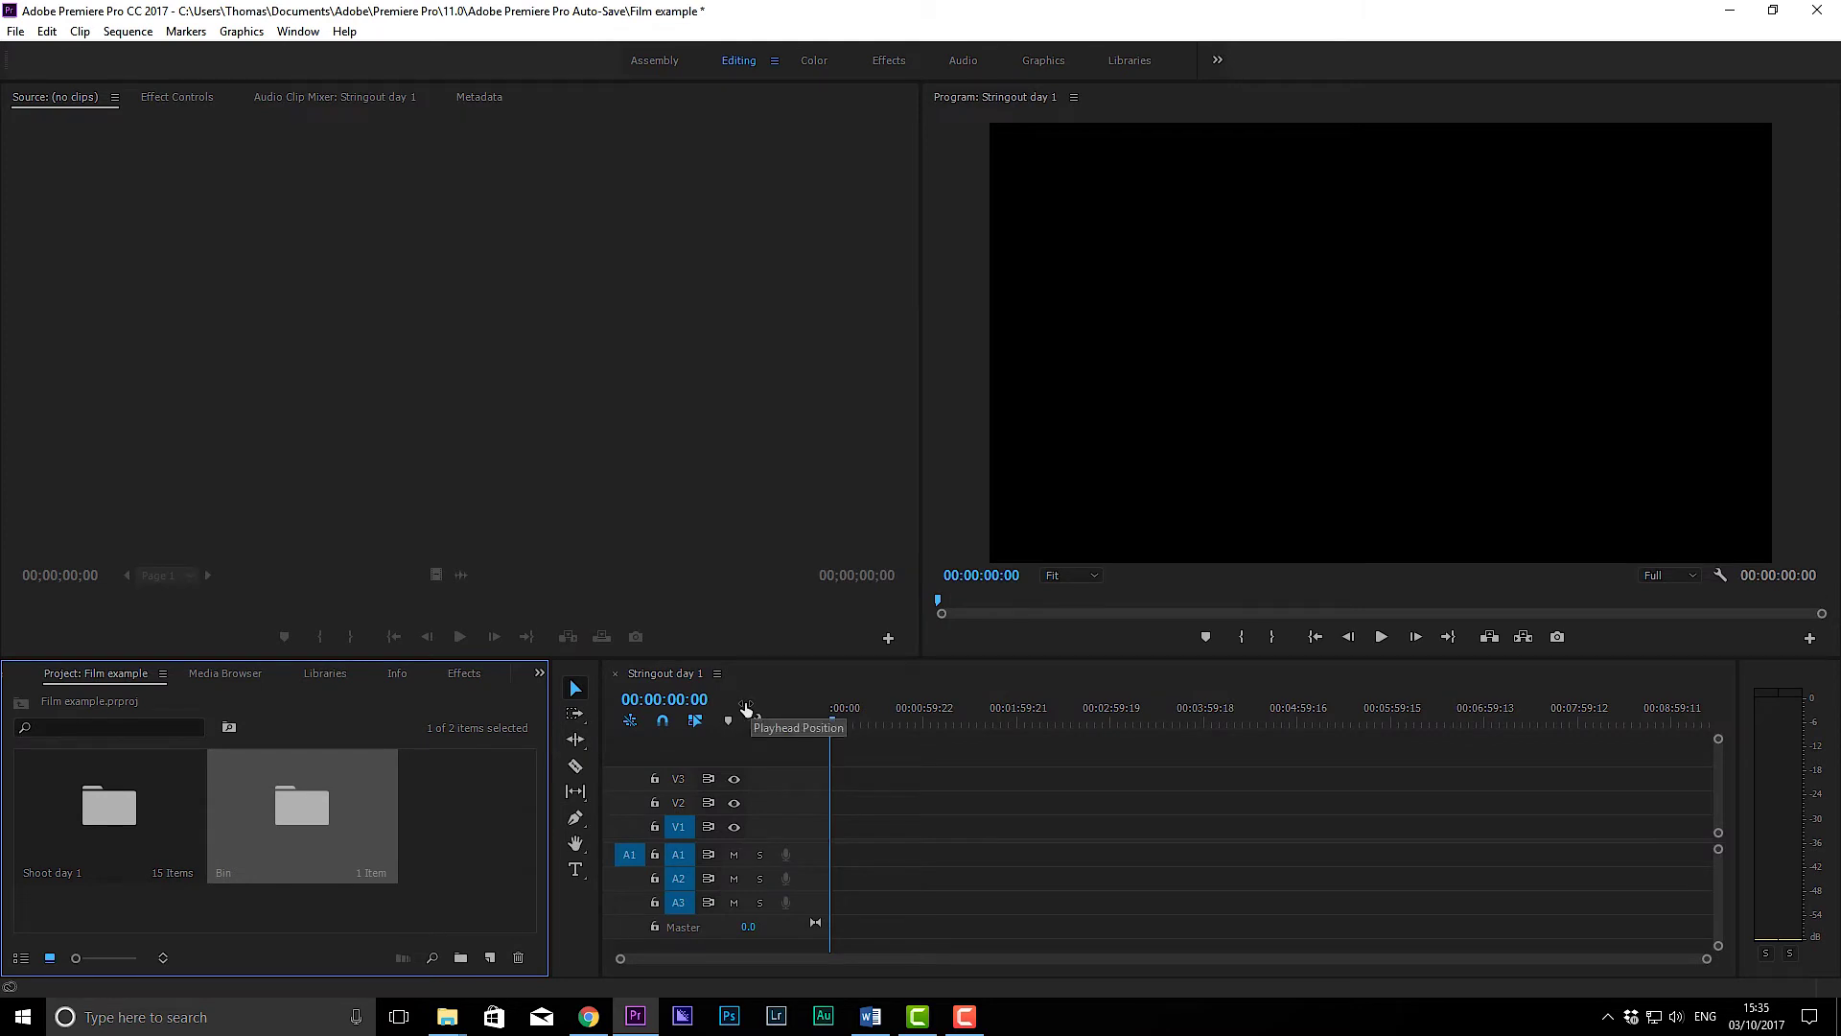
# Step: Move Stringout day 1 out of Bin to the project root
pyautogui.doubleClick(343, 819)
pyautogui.click(204, 291)
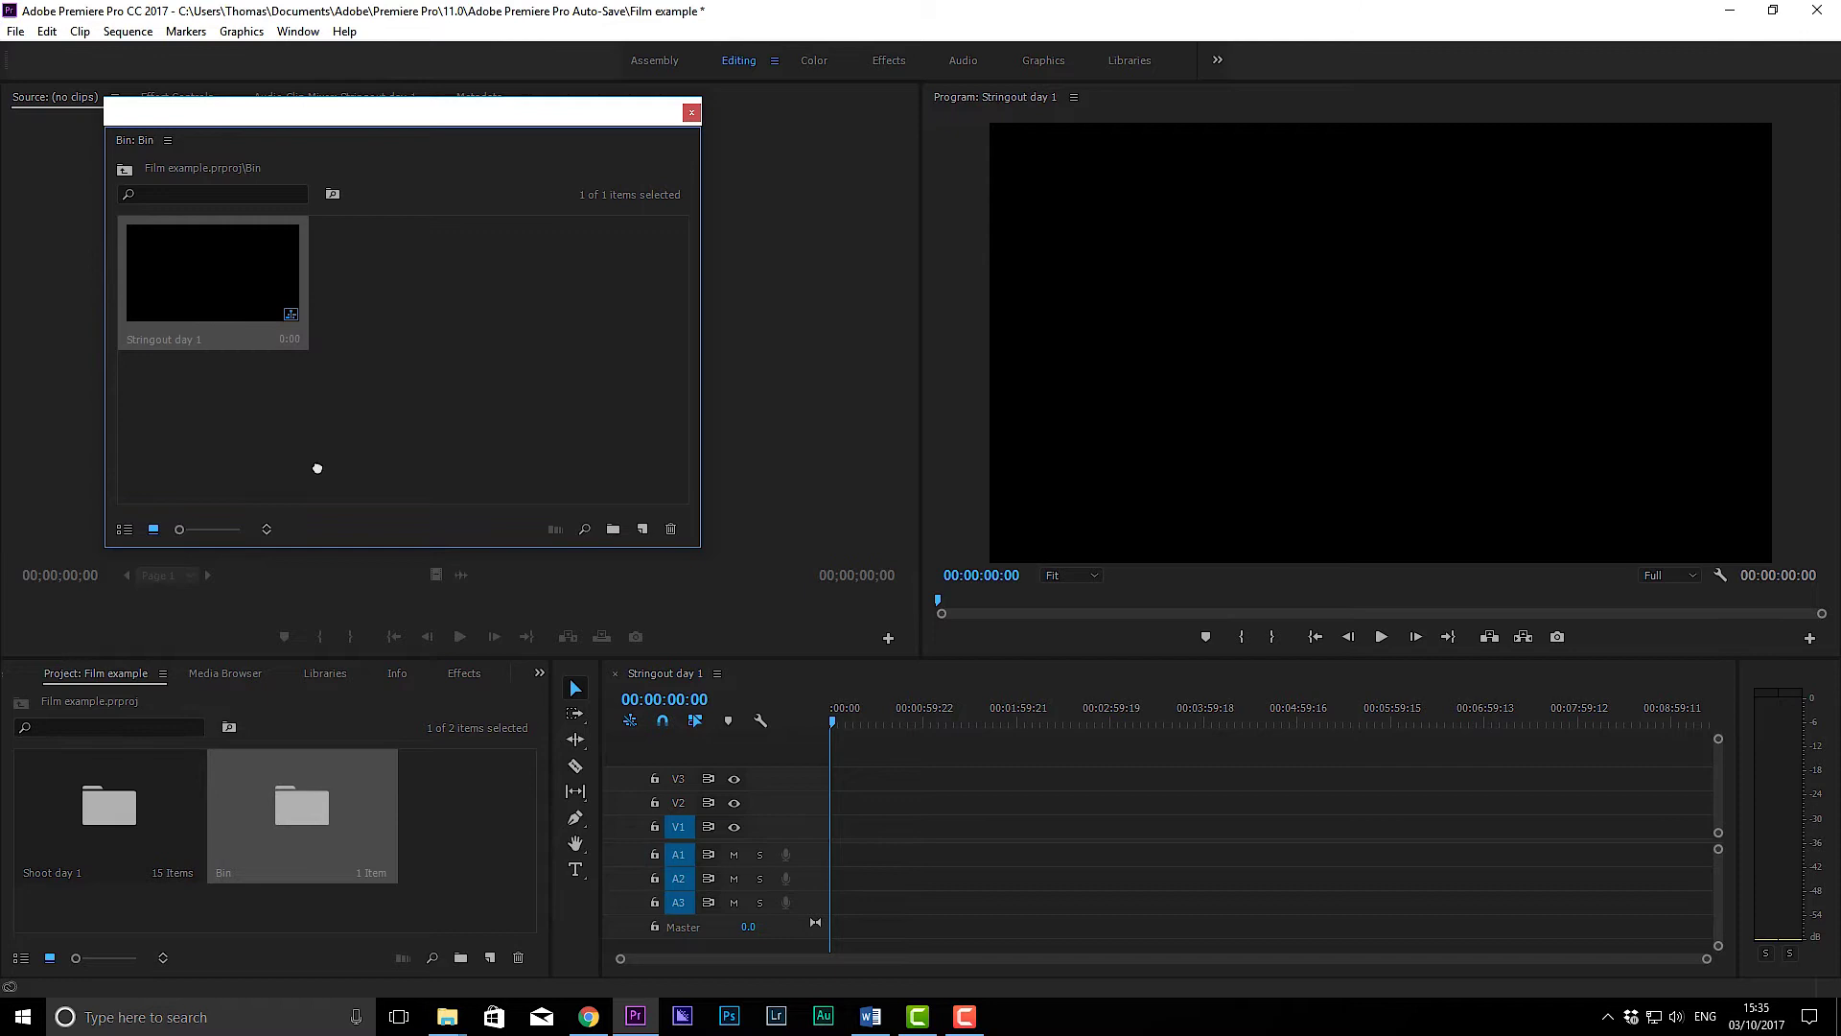
pyautogui.moveTo(156, 255); pyautogui.dragTo(426, 821)
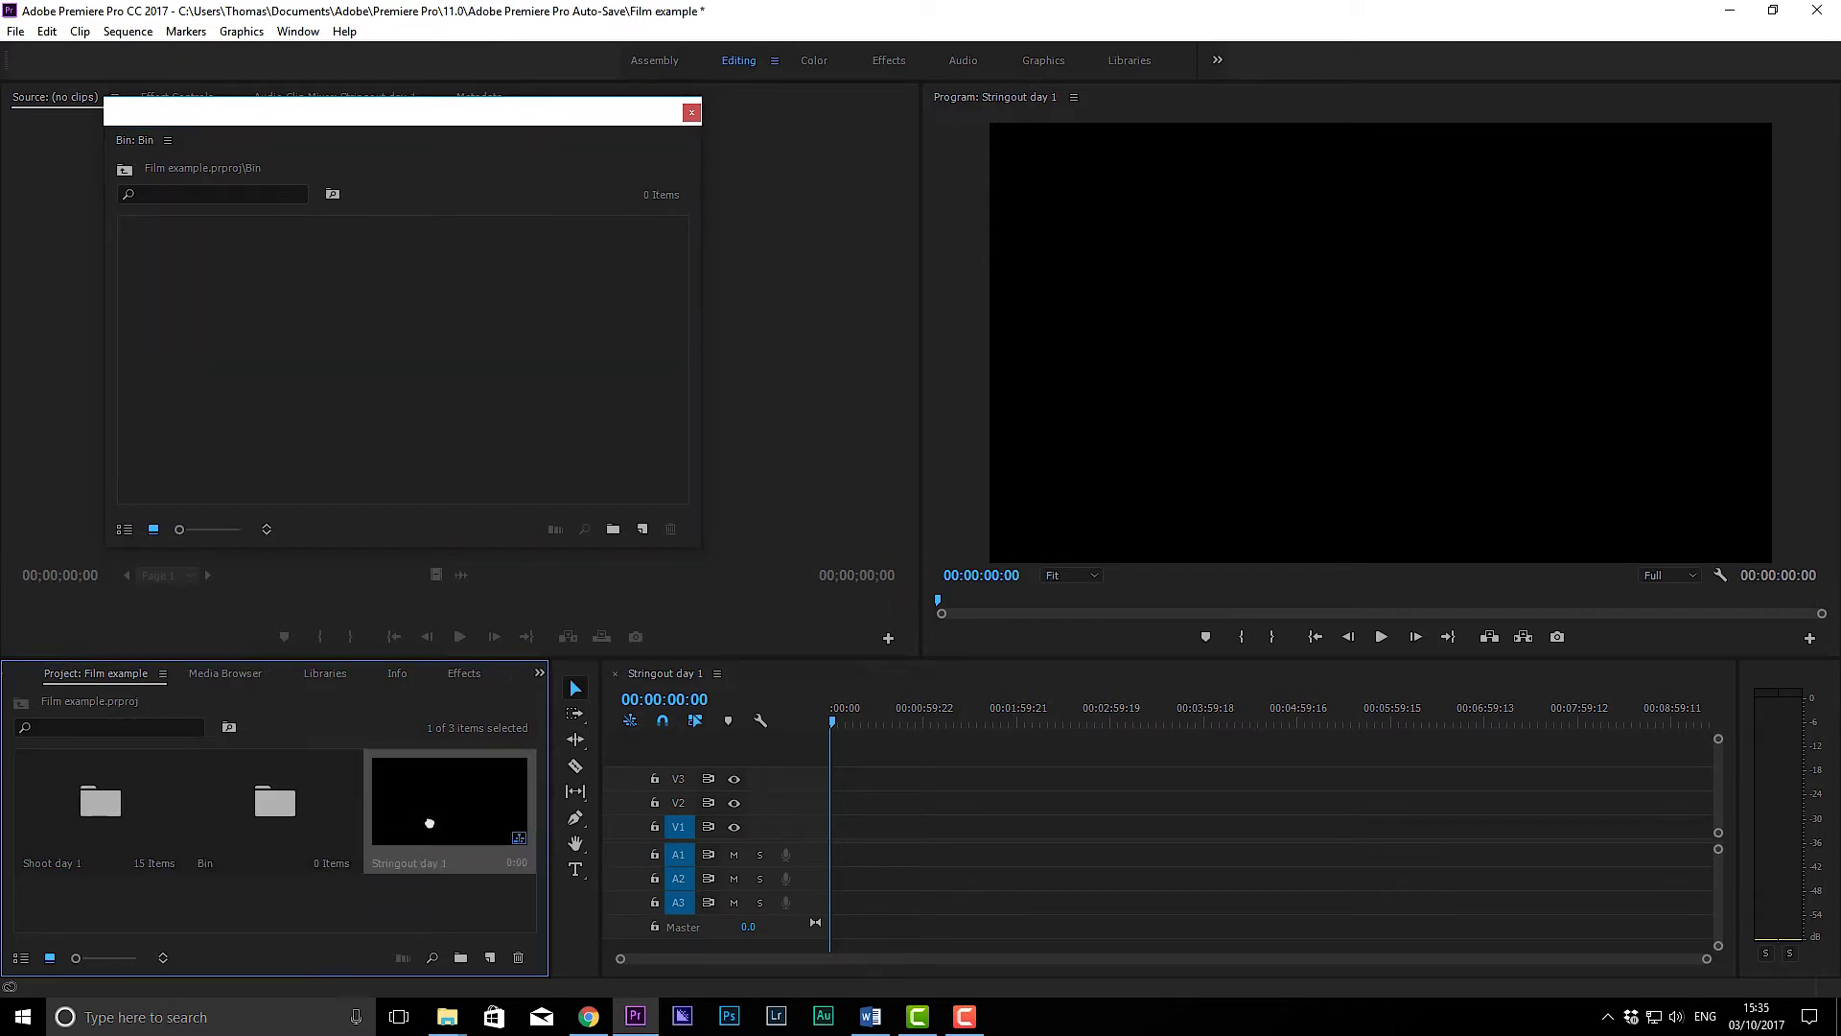
pyautogui.click(688, 114)
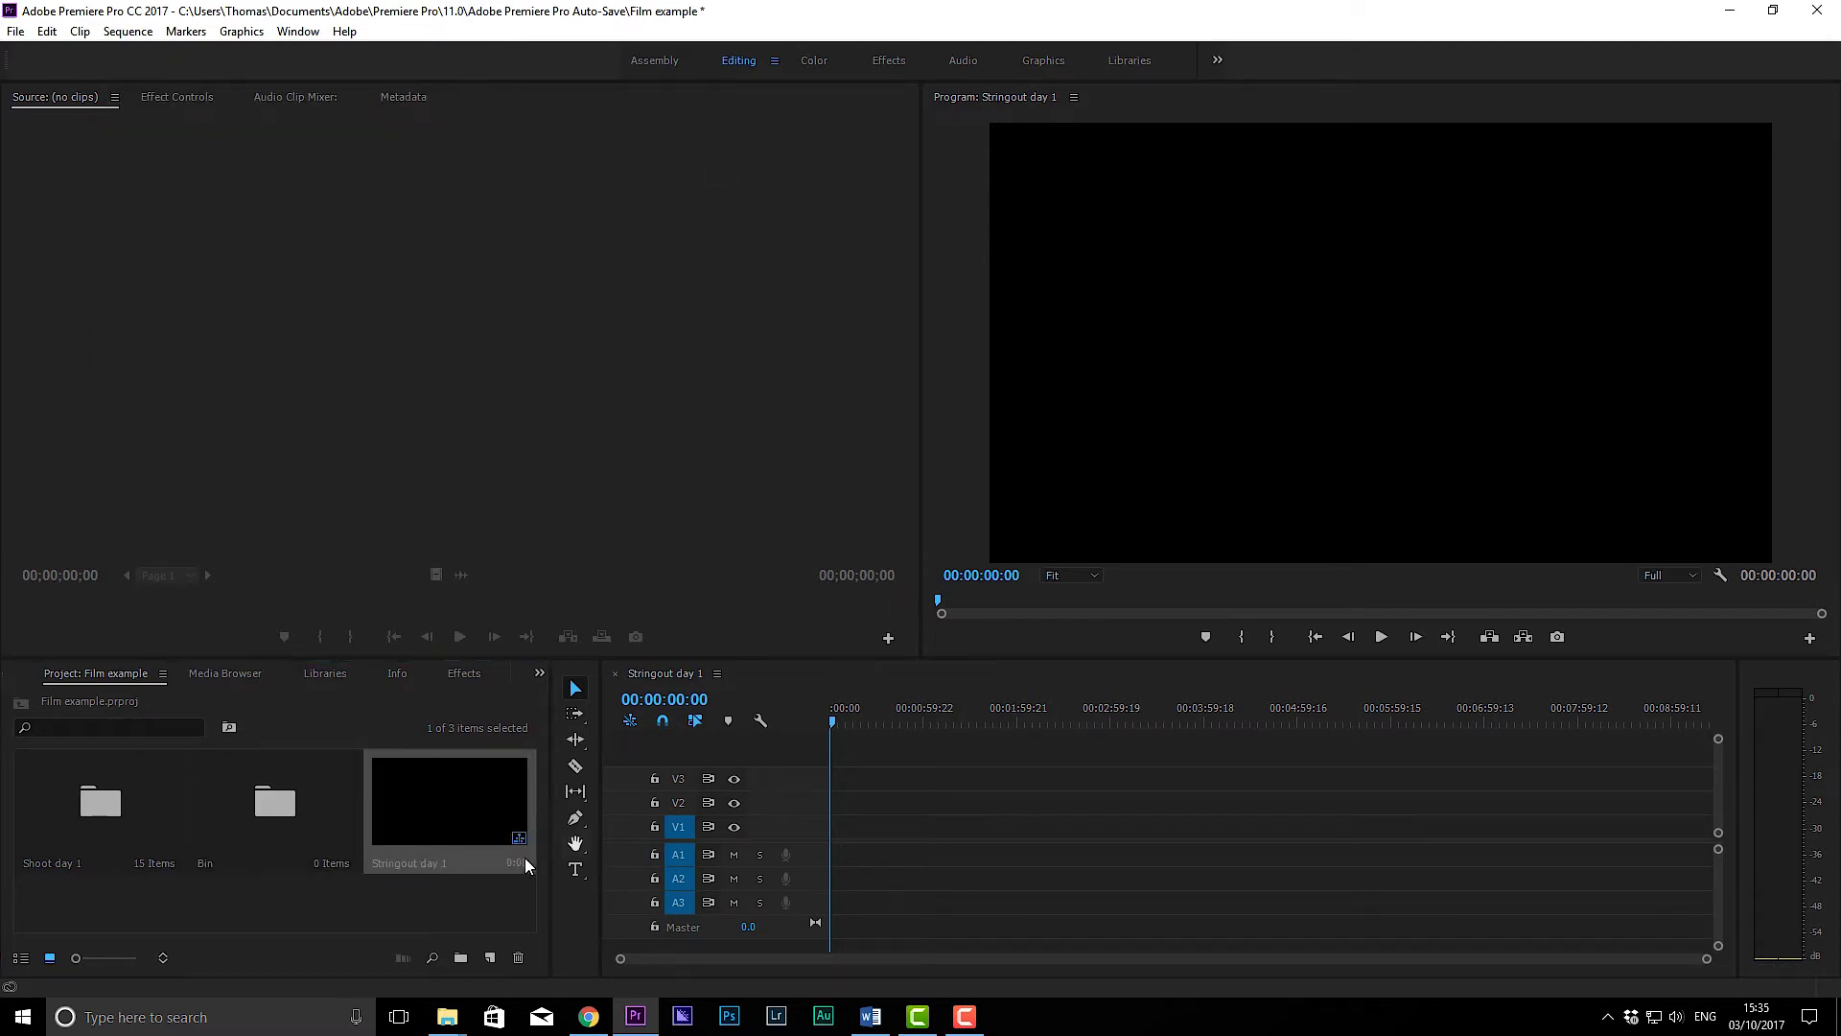
# Step: Close the Stringout day 1 timeline and reopen the sequence from the Project panel
pyautogui.click(332, 750)
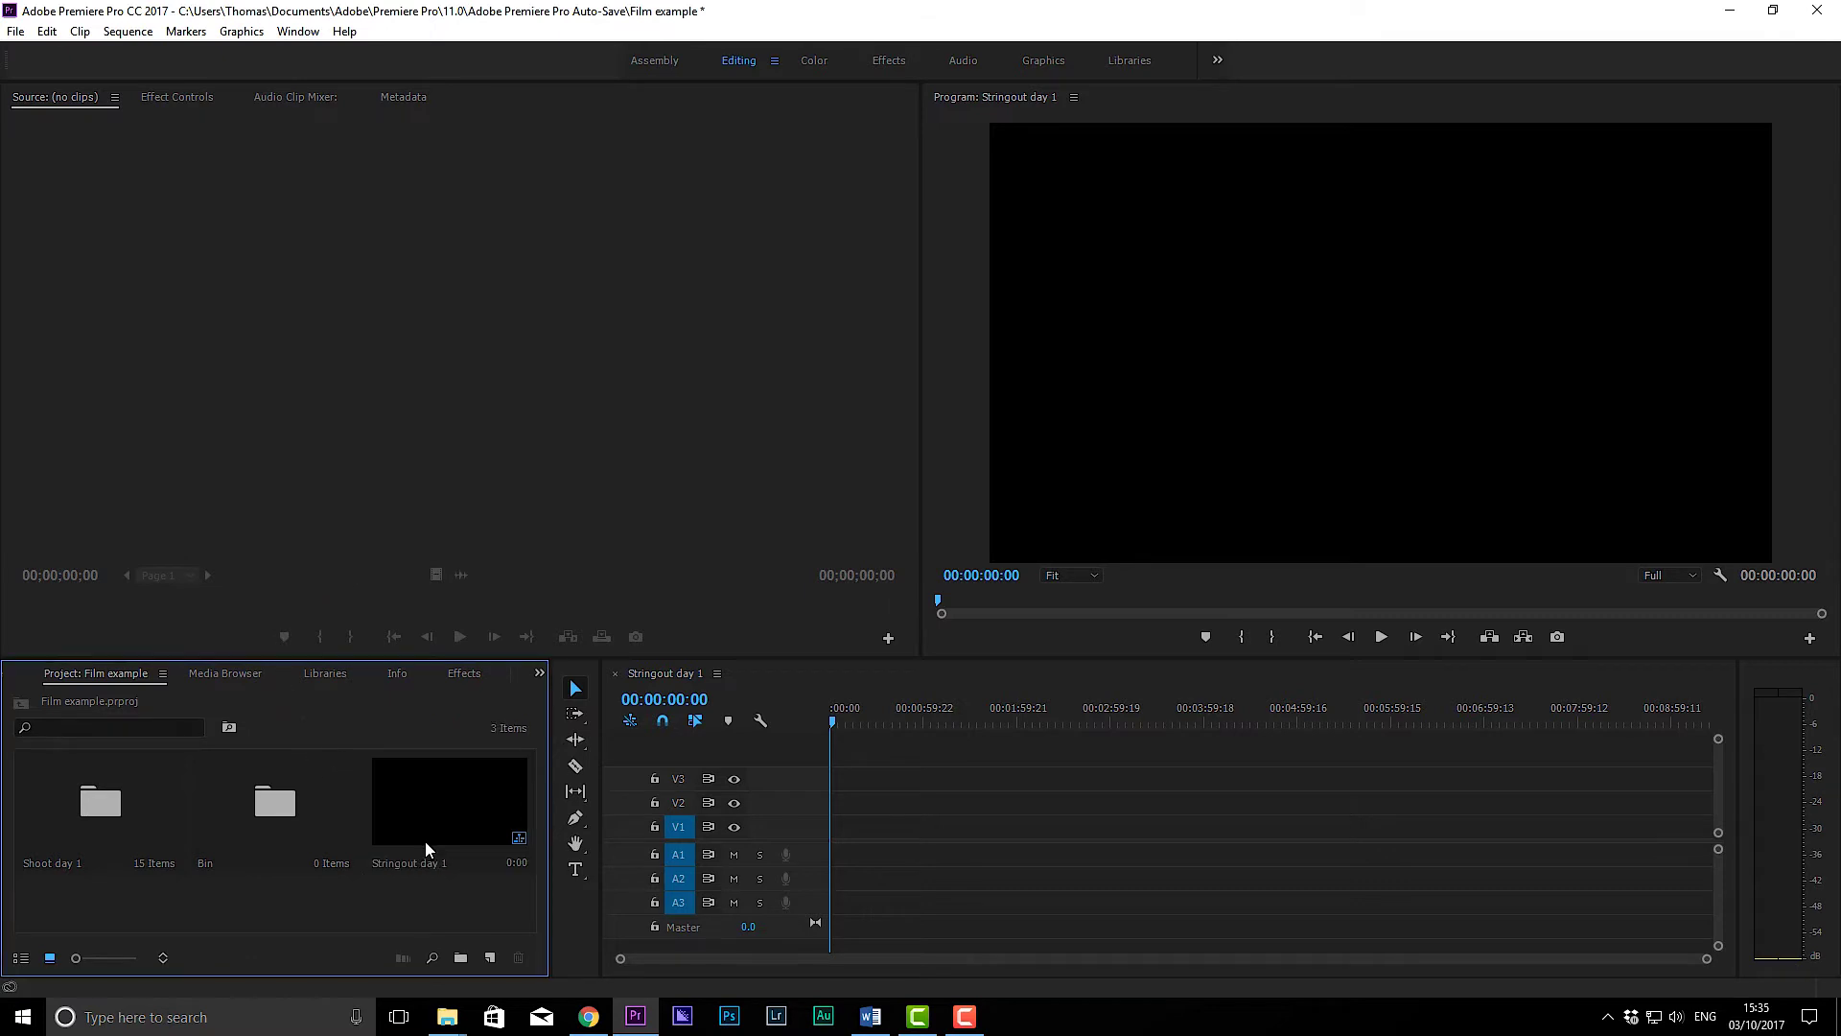
pyautogui.click(614, 674)
pyautogui.click(500, 791)
pyautogui.doubleClick(499, 792)
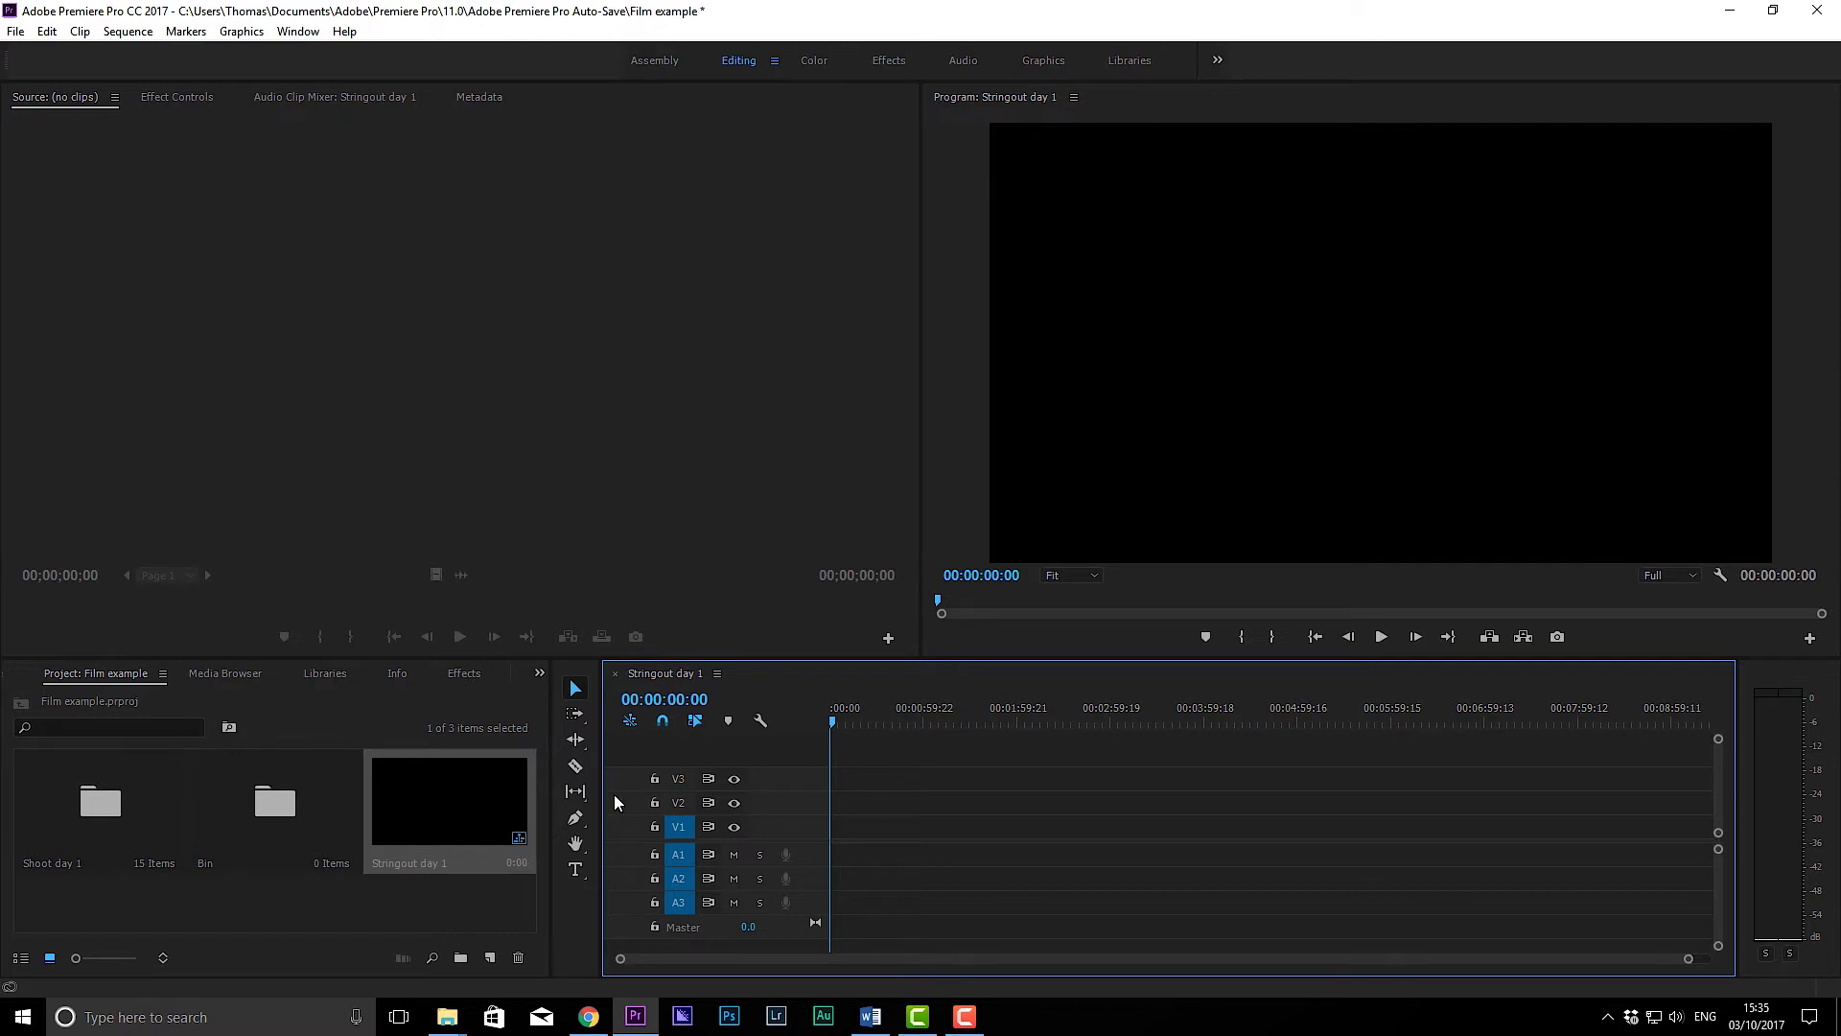
# Step: Scrub the empty timeline, park the playhead at 00:00:00:00, and enlarge the audio tracks
pyautogui.moveTo(832, 721); pyautogui.dragTo(891, 724)
pyautogui.moveTo(849, 722); pyautogui.dragTo(798, 716)
pyautogui.moveTo(813, 840)
pyautogui.mouseDown()
pyautogui.moveTo(804, 817)
pyautogui.moveTo(796, 834)
pyautogui.mouseUp()
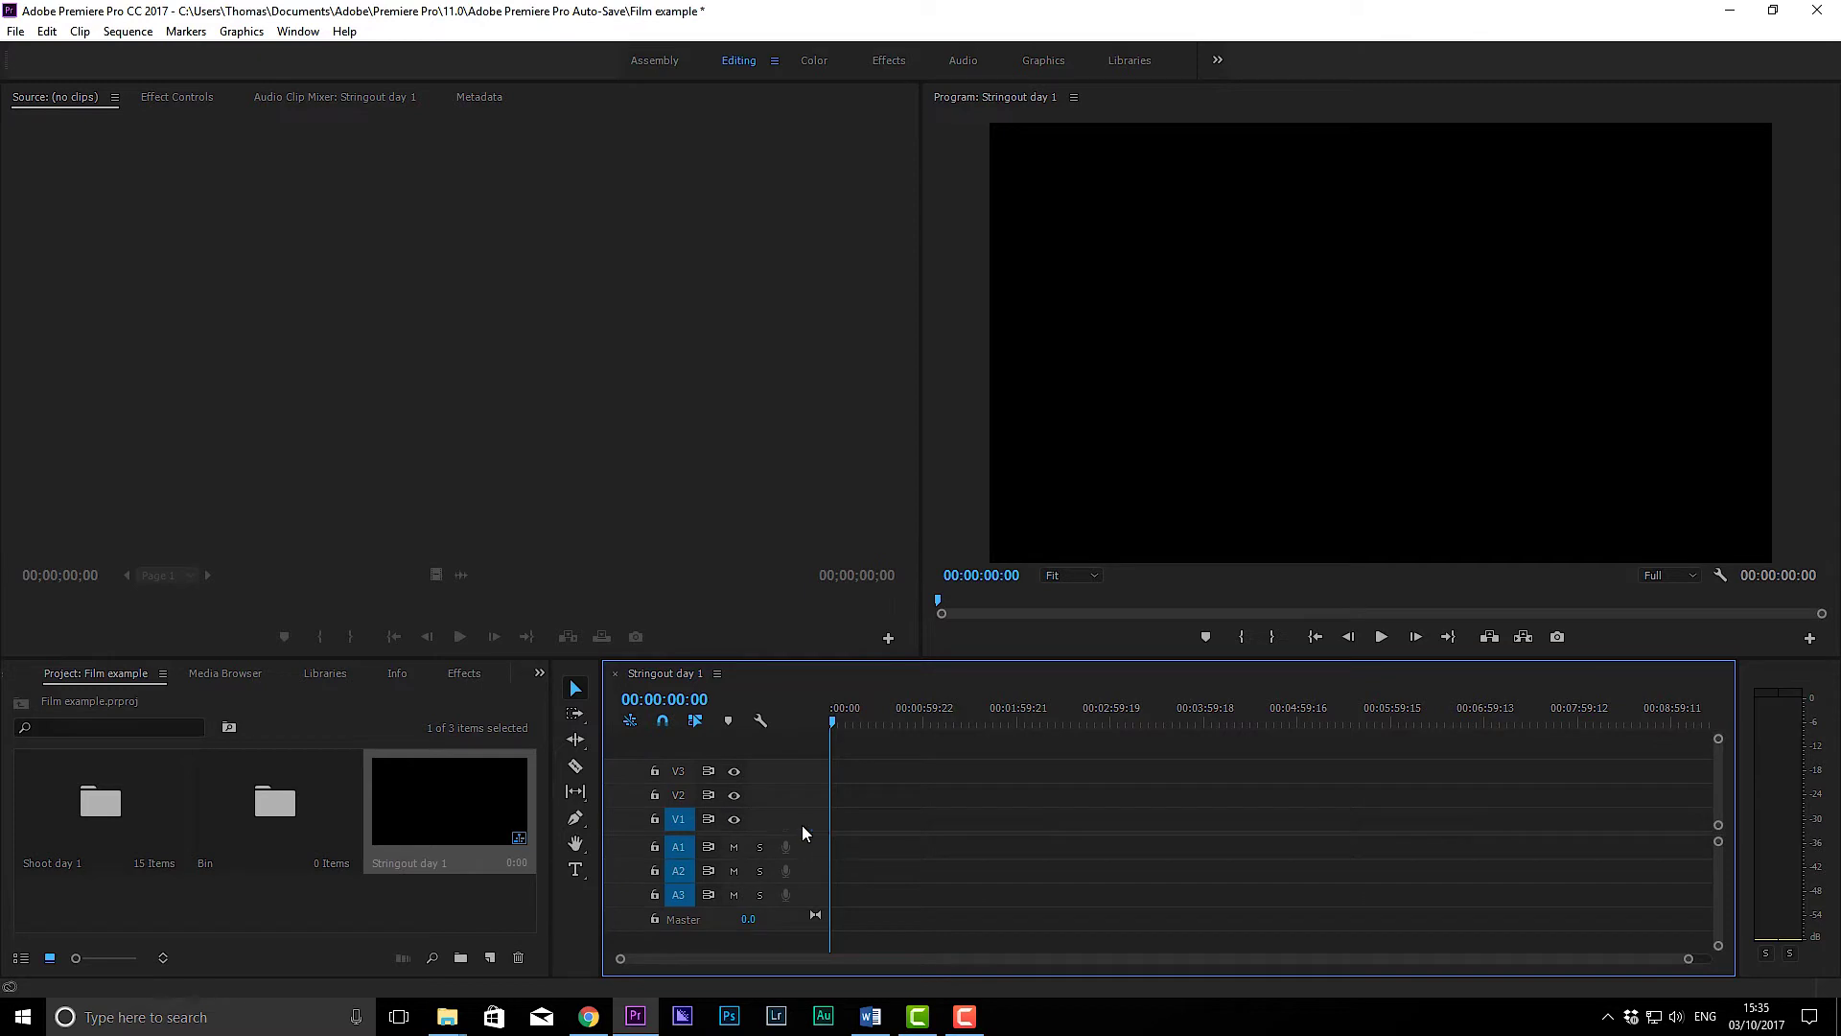
# Step: Open the Shoot day 1 bin in its own window and sort its clips by name
pyautogui.doubleClick(67, 810)
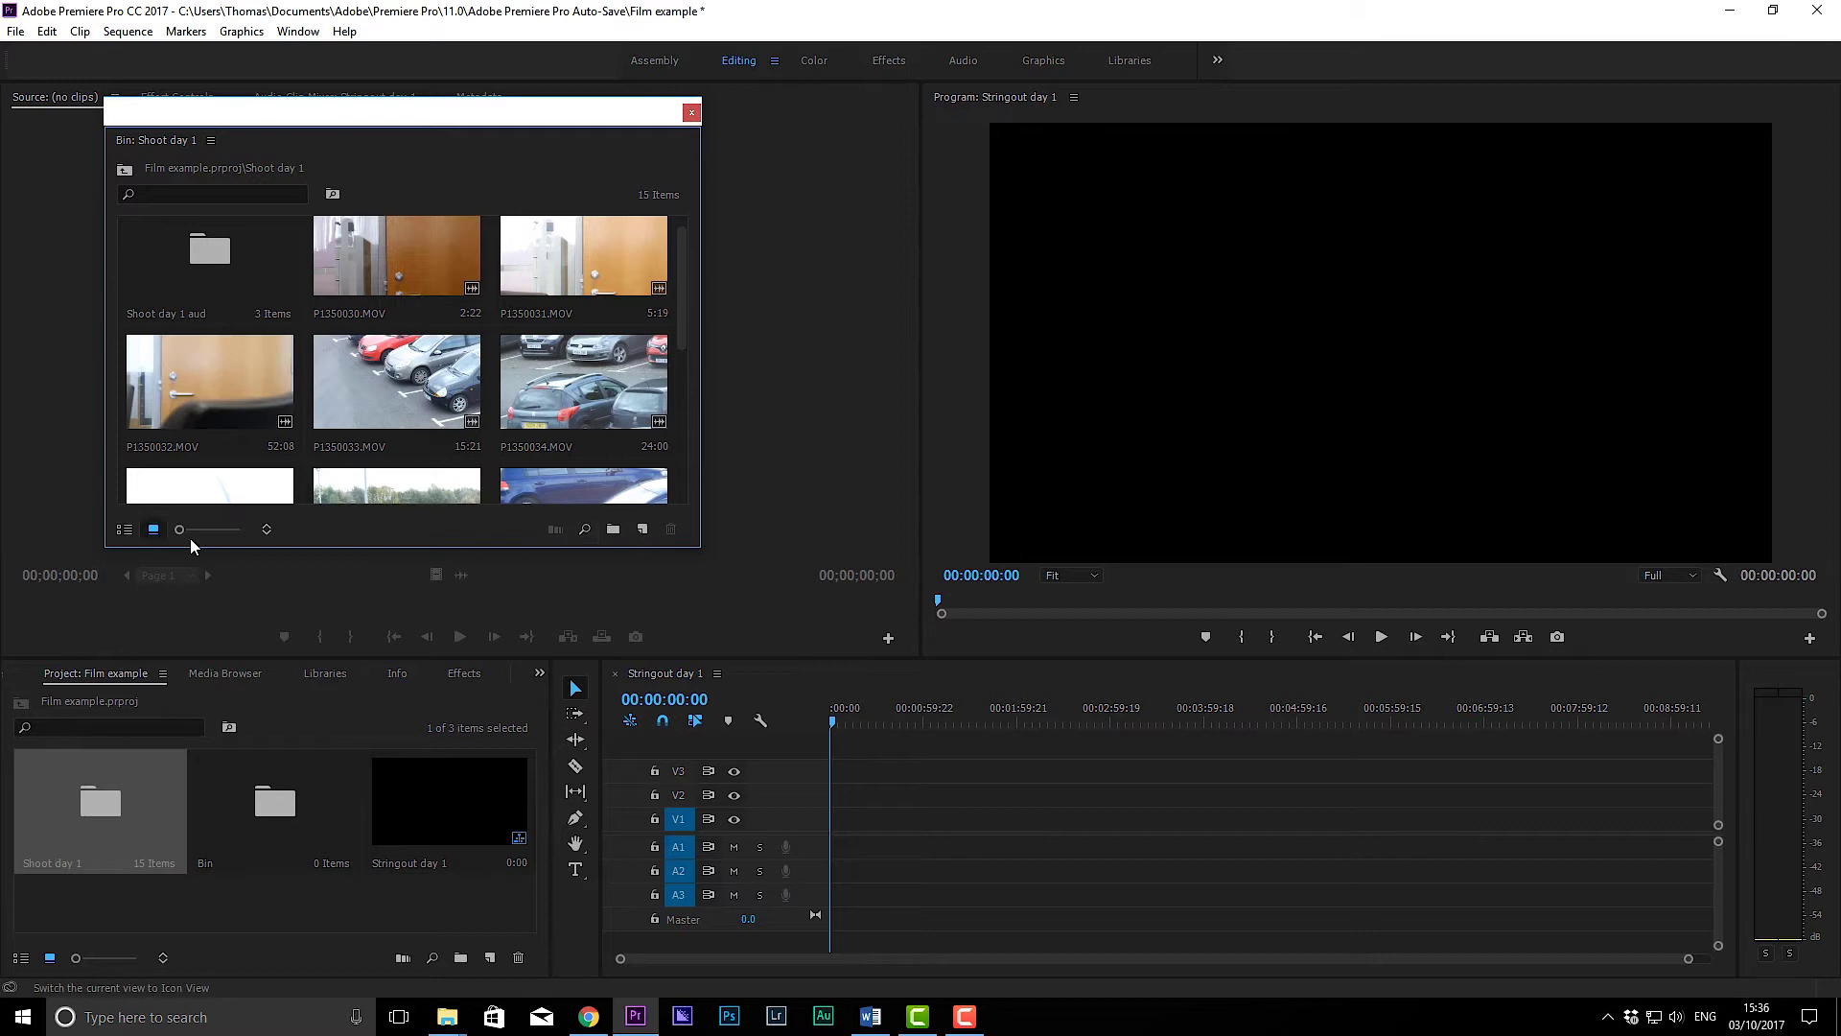
pyautogui.click(270, 531)
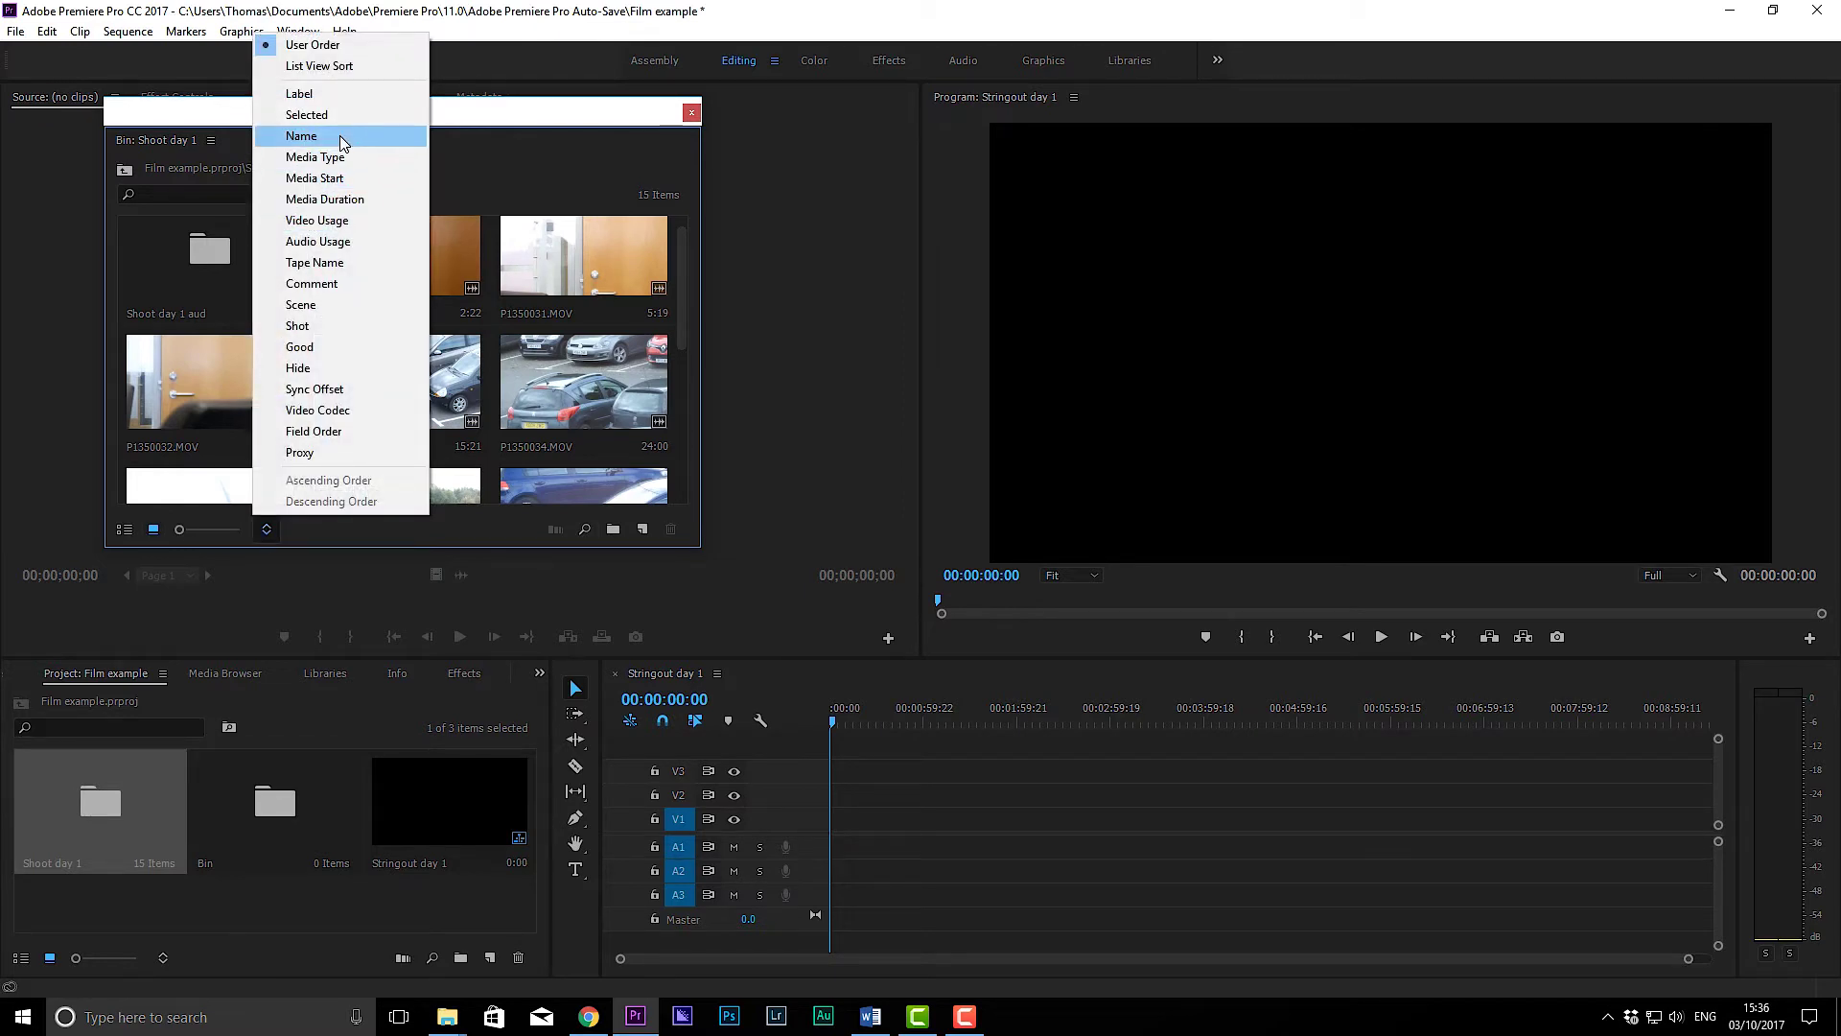
pyautogui.click(301, 135)
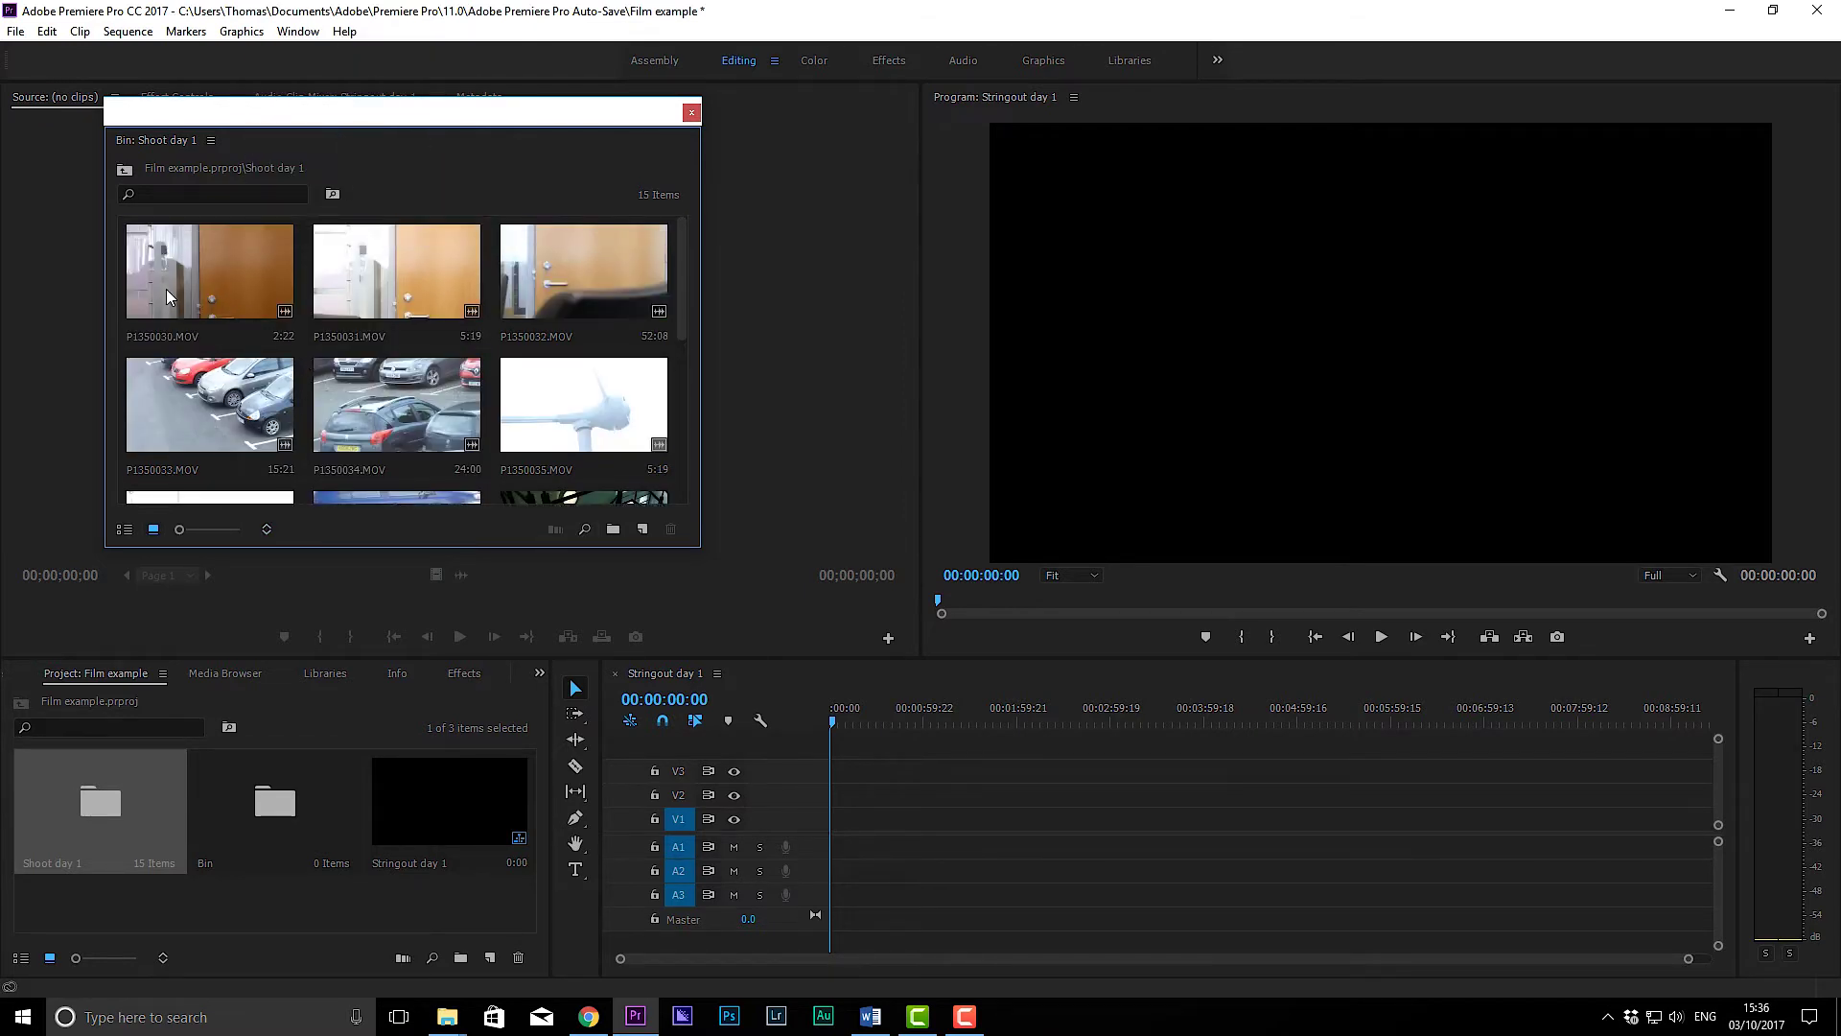
# Step: Select eleven camera clips in the bin, starting from P1350030
pyautogui.click(209, 249)
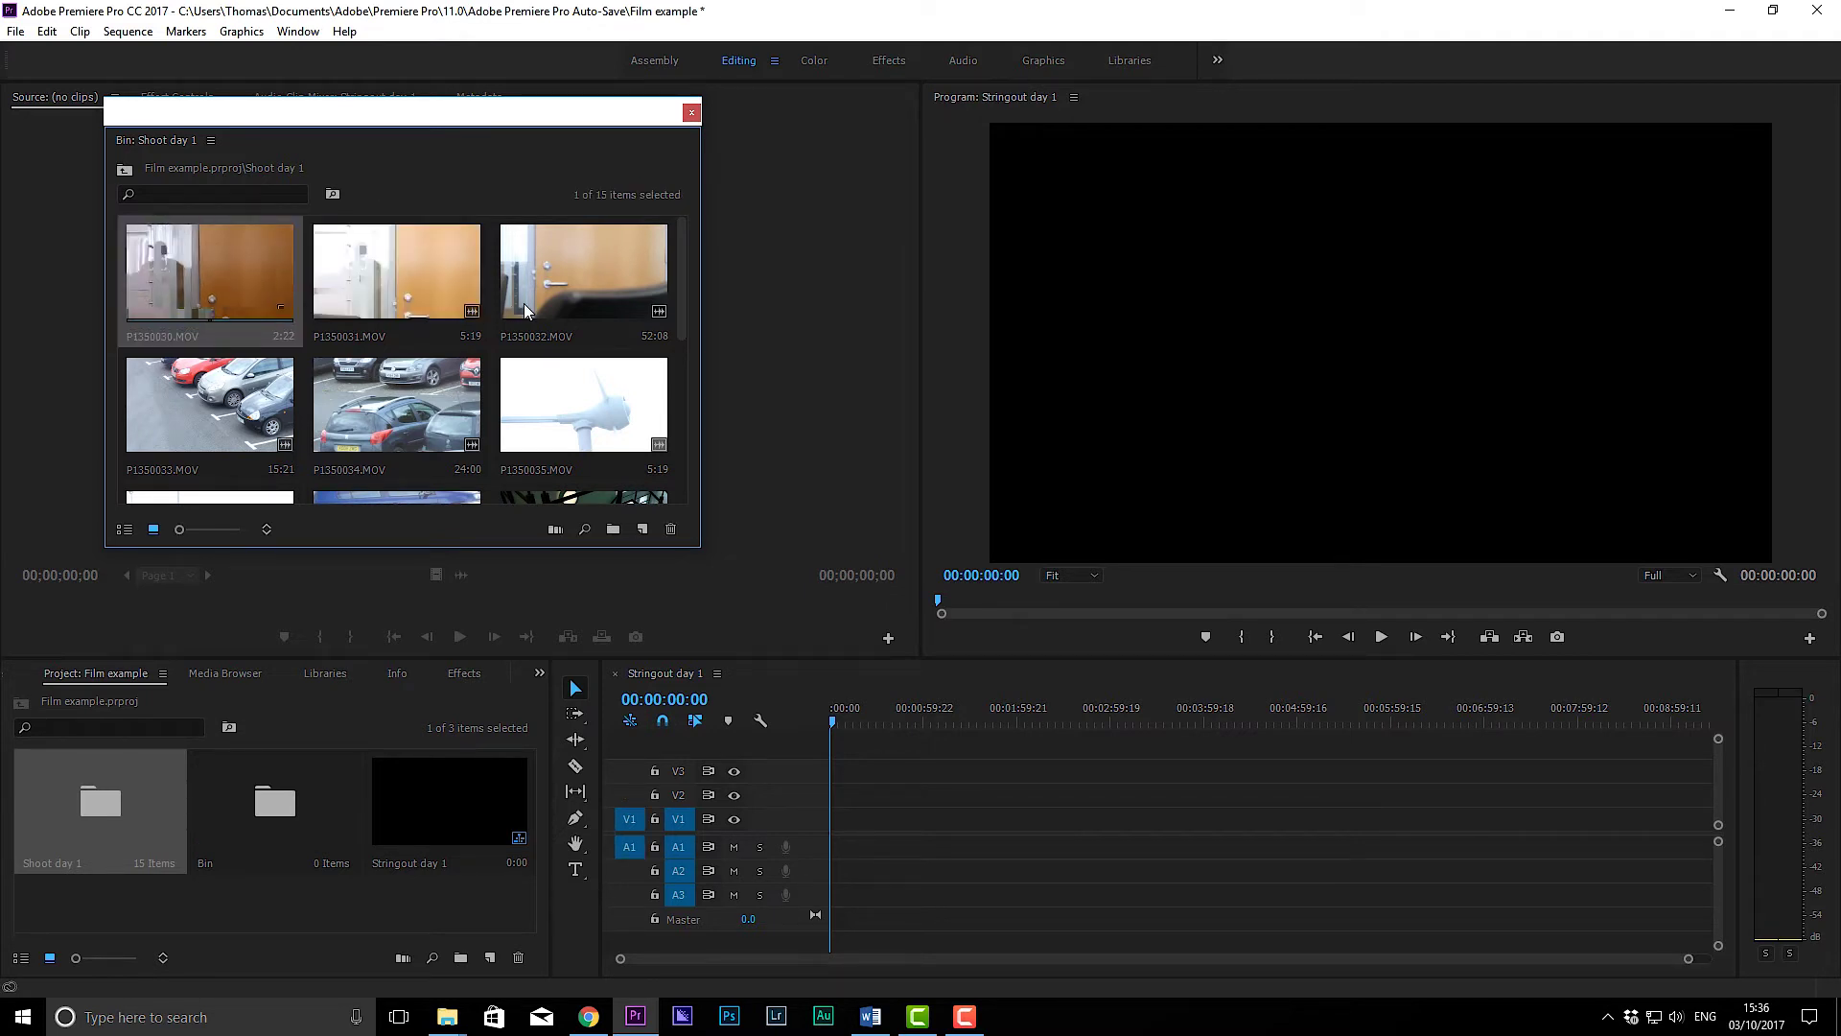
pyautogui.scroll(-2, 230, 388)
pyautogui.scroll(-1, 235, 395)
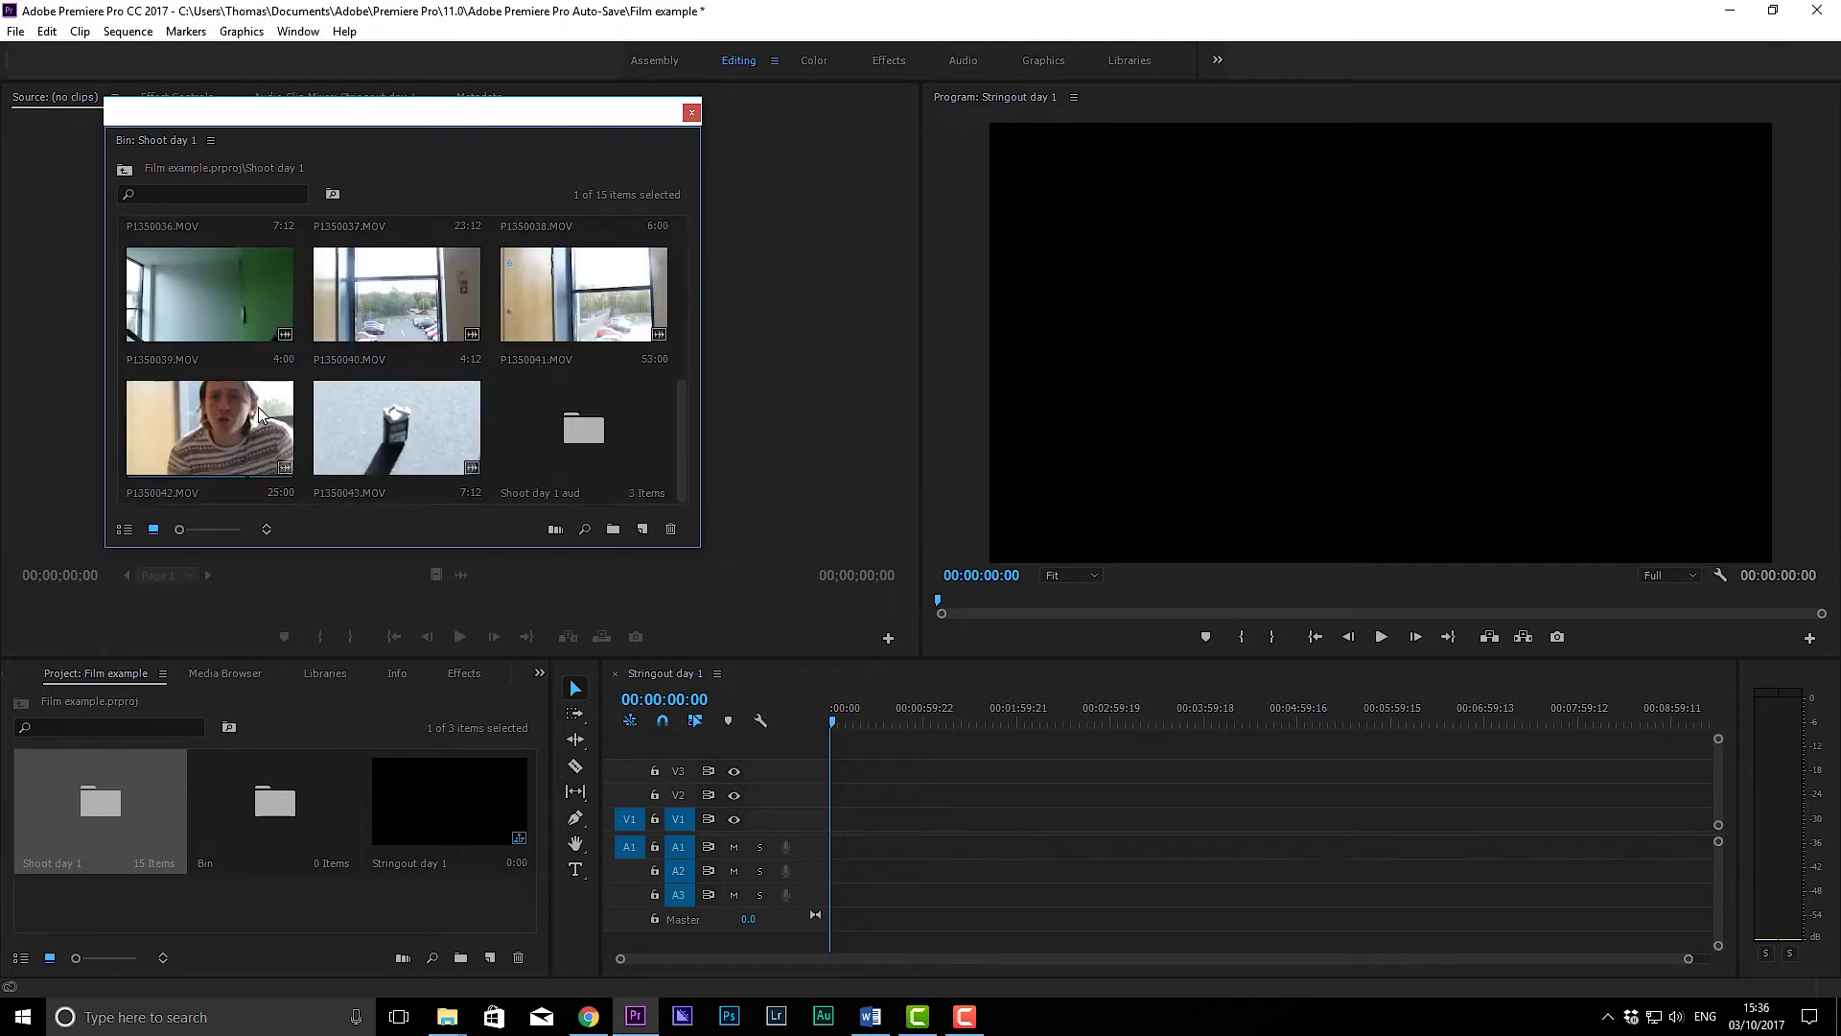
pyautogui.scroll(3, 321, 415)
pyautogui.scroll(-3, 319, 414)
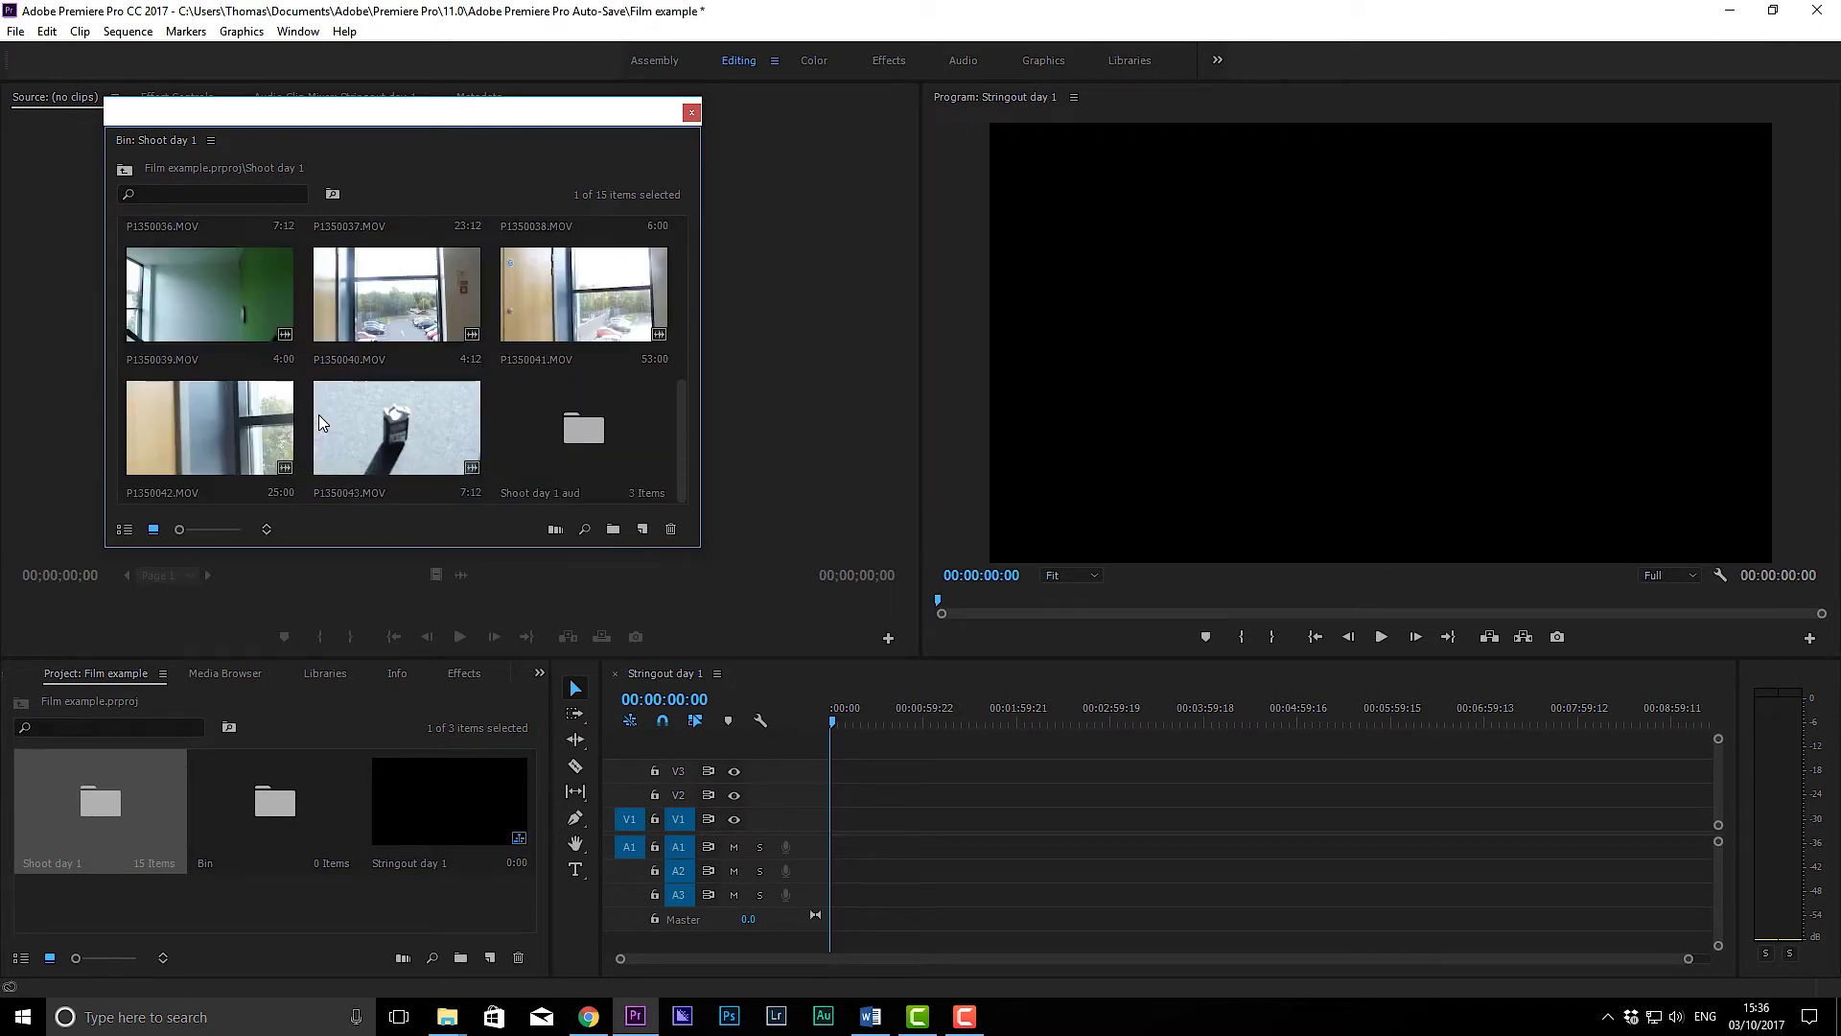
pyautogui.scroll(2, 243, 428)
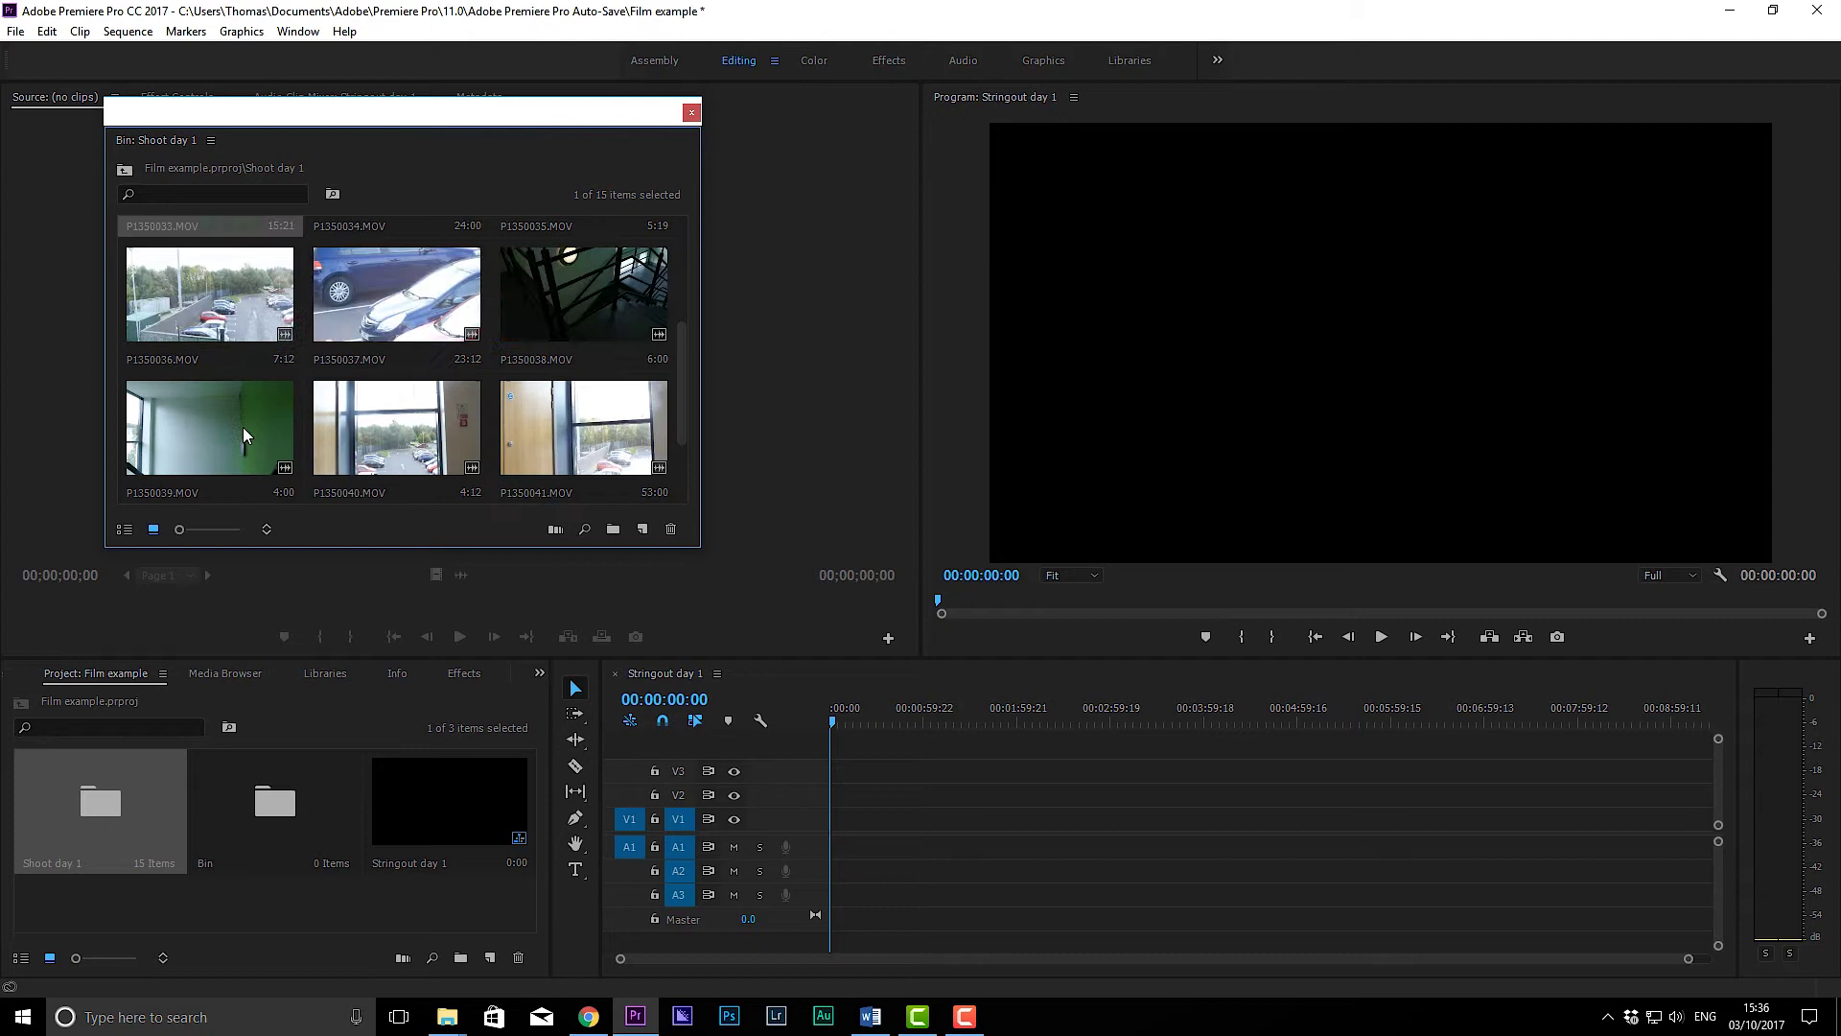
pyautogui.scroll(-1, 307, 407)
pyautogui.scroll(-1, 334, 418)
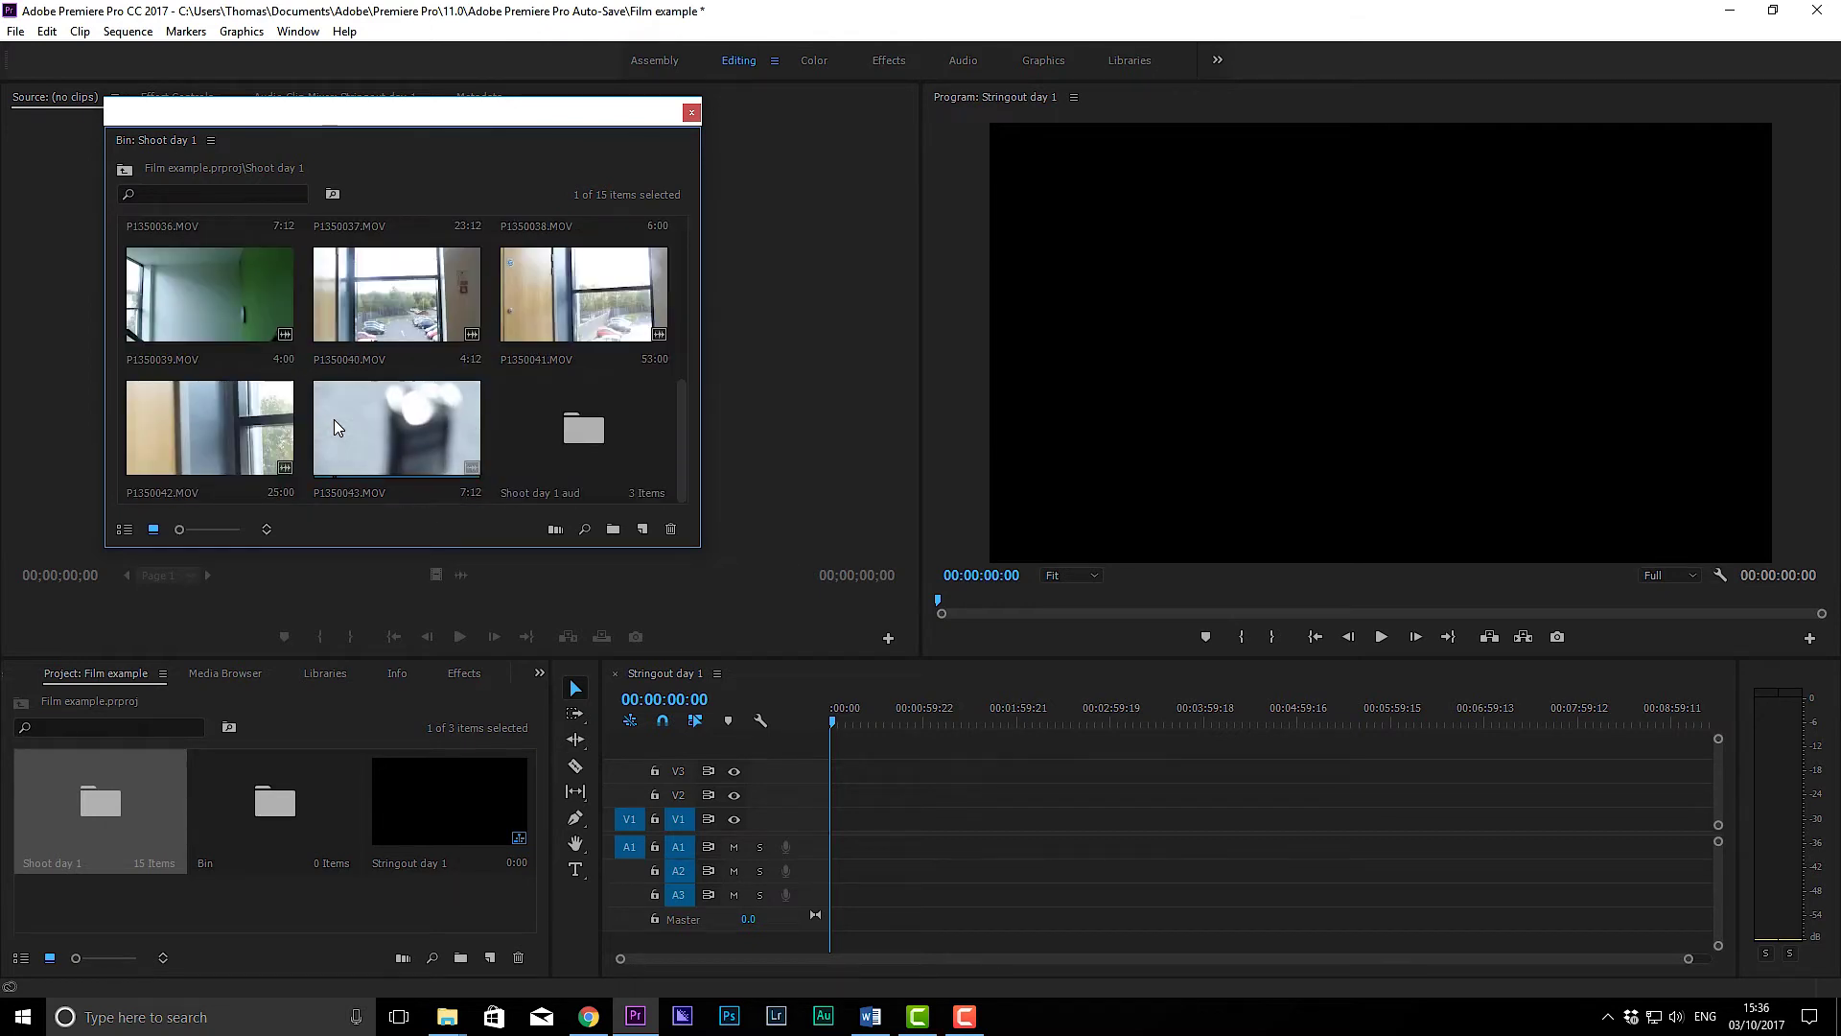
pyautogui.scroll(3, 320, 424)
pyautogui.keyDown('shift'); pyautogui.click(479, 445); pyautogui.keyUp('shift')
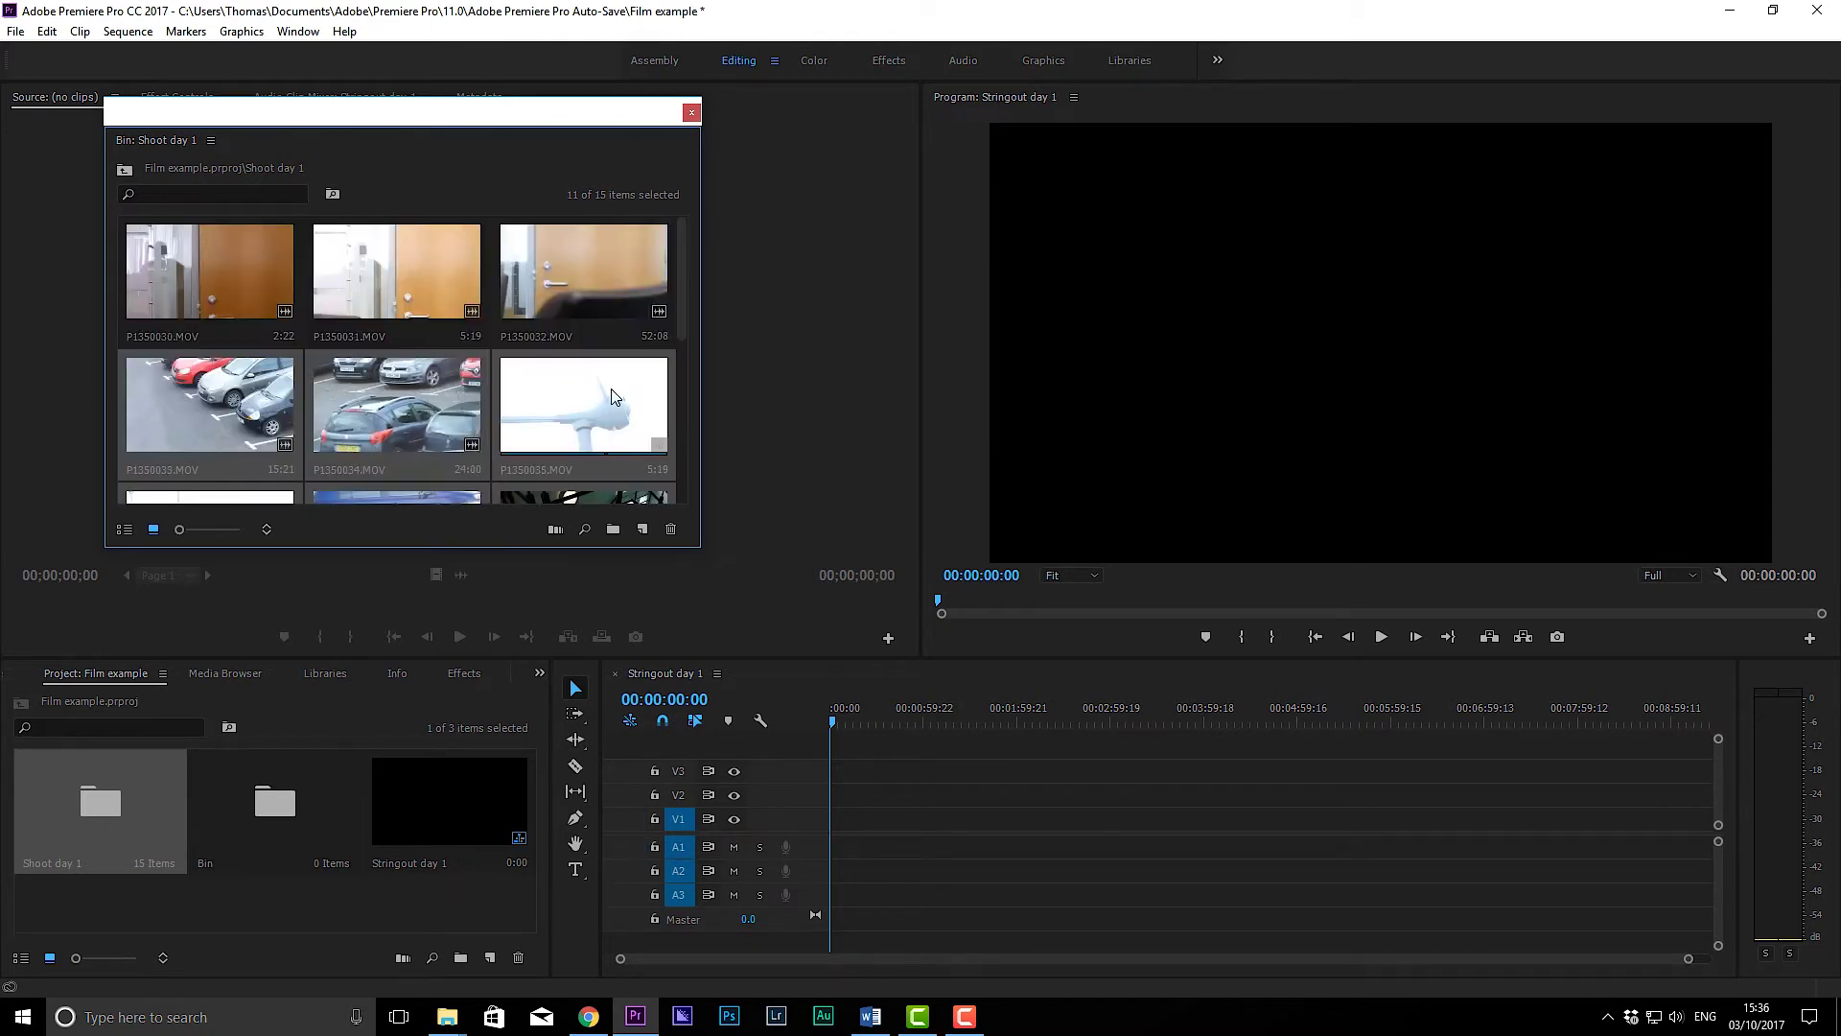
# Step: Add the selected clips to Stringout day 1, keeping the sequence's existing settings
pyautogui.moveTo(480, 445); pyautogui.dragTo(858, 833)
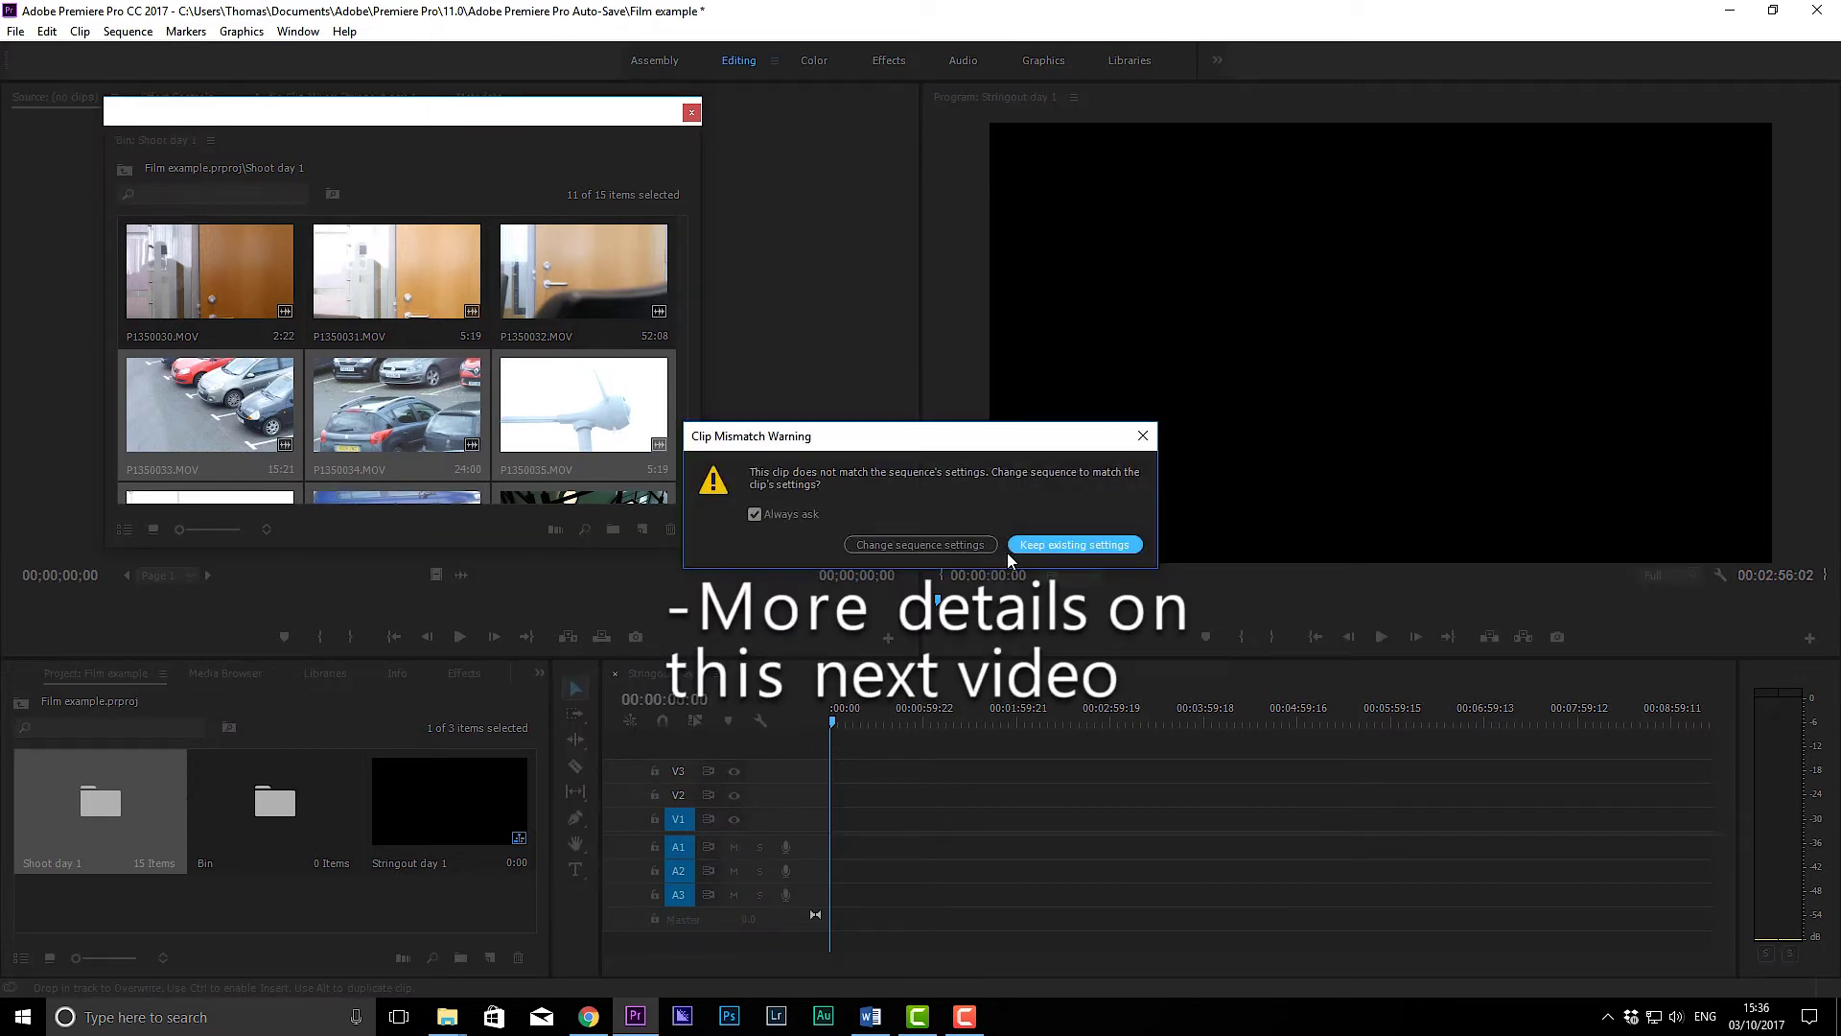
pyautogui.click(915, 545)
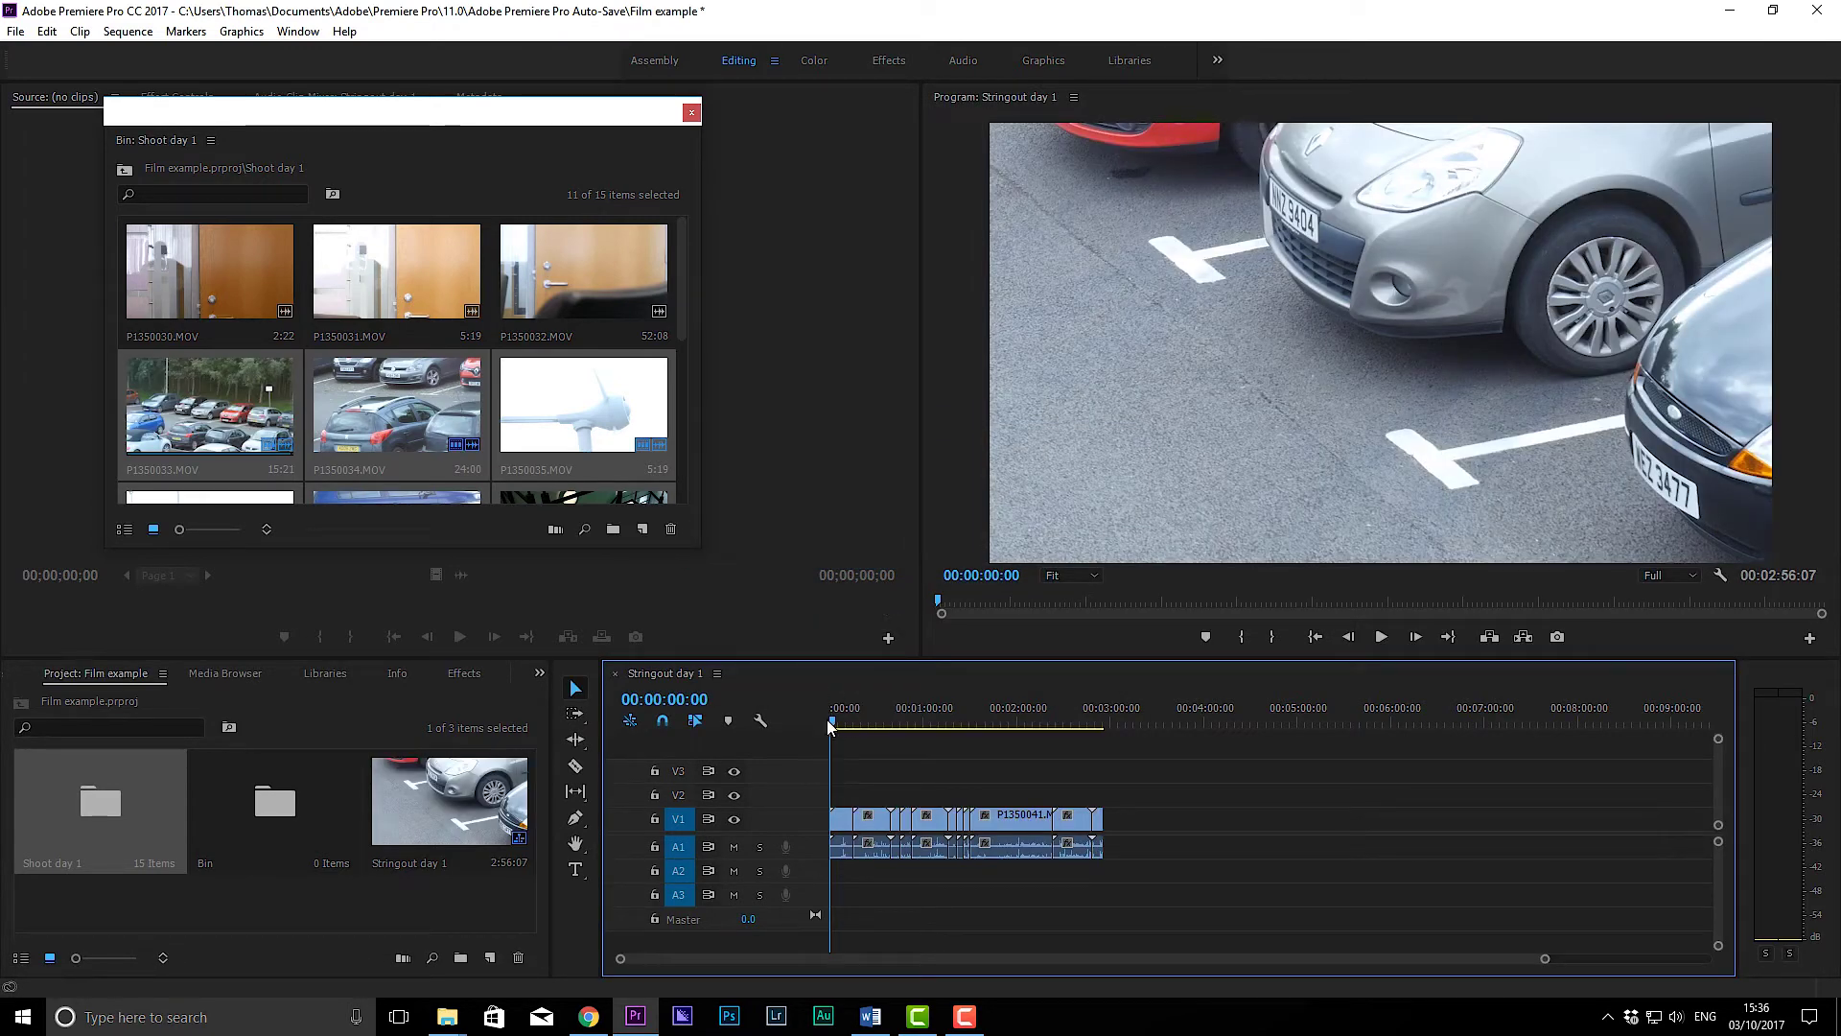
pyautogui.moveTo(844, 722)
pyautogui.mouseDown()
pyautogui.moveTo(1088, 721)
pyautogui.moveTo(843, 723)
pyautogui.moveTo(964, 744)
pyautogui.moveTo(811, 739)
pyautogui.mouseUp()
# Step: Play and scrub through the 00:02:56:07 stringout, stopping at 00:00:25:05
pyautogui.press('space')
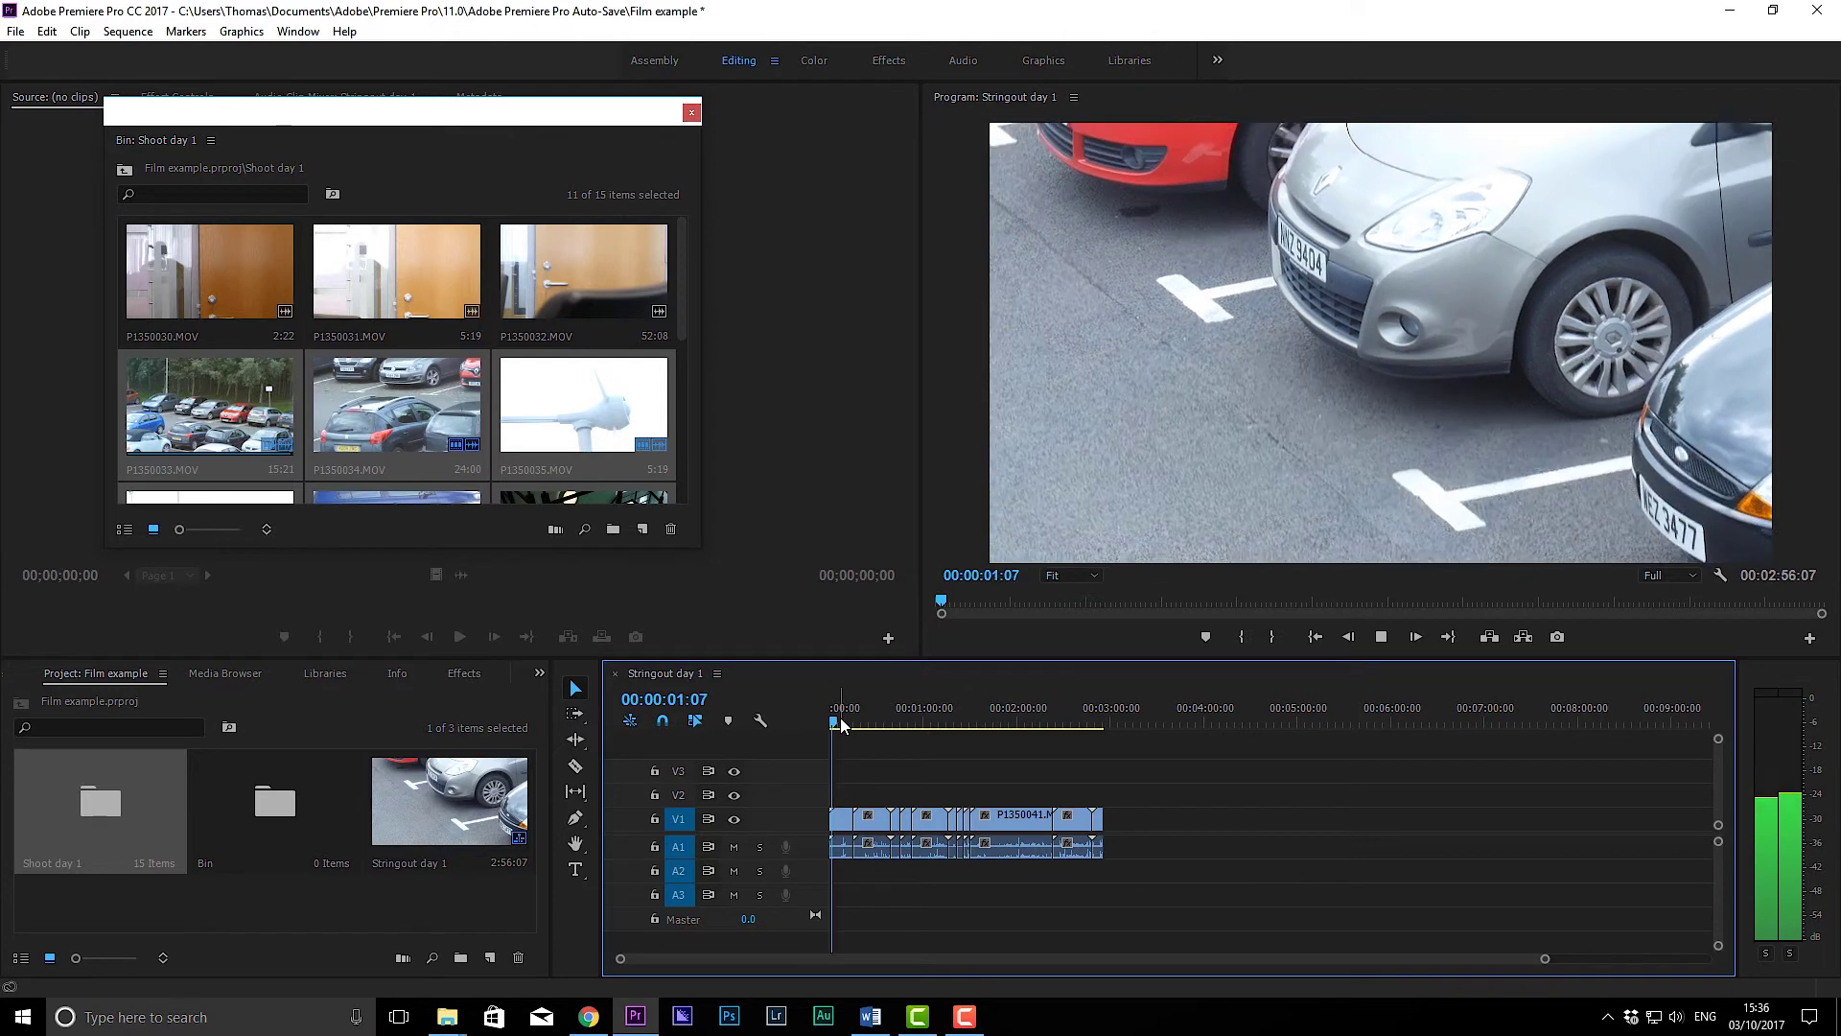
pyautogui.moveTo(839, 717); pyautogui.dragTo(808, 727)
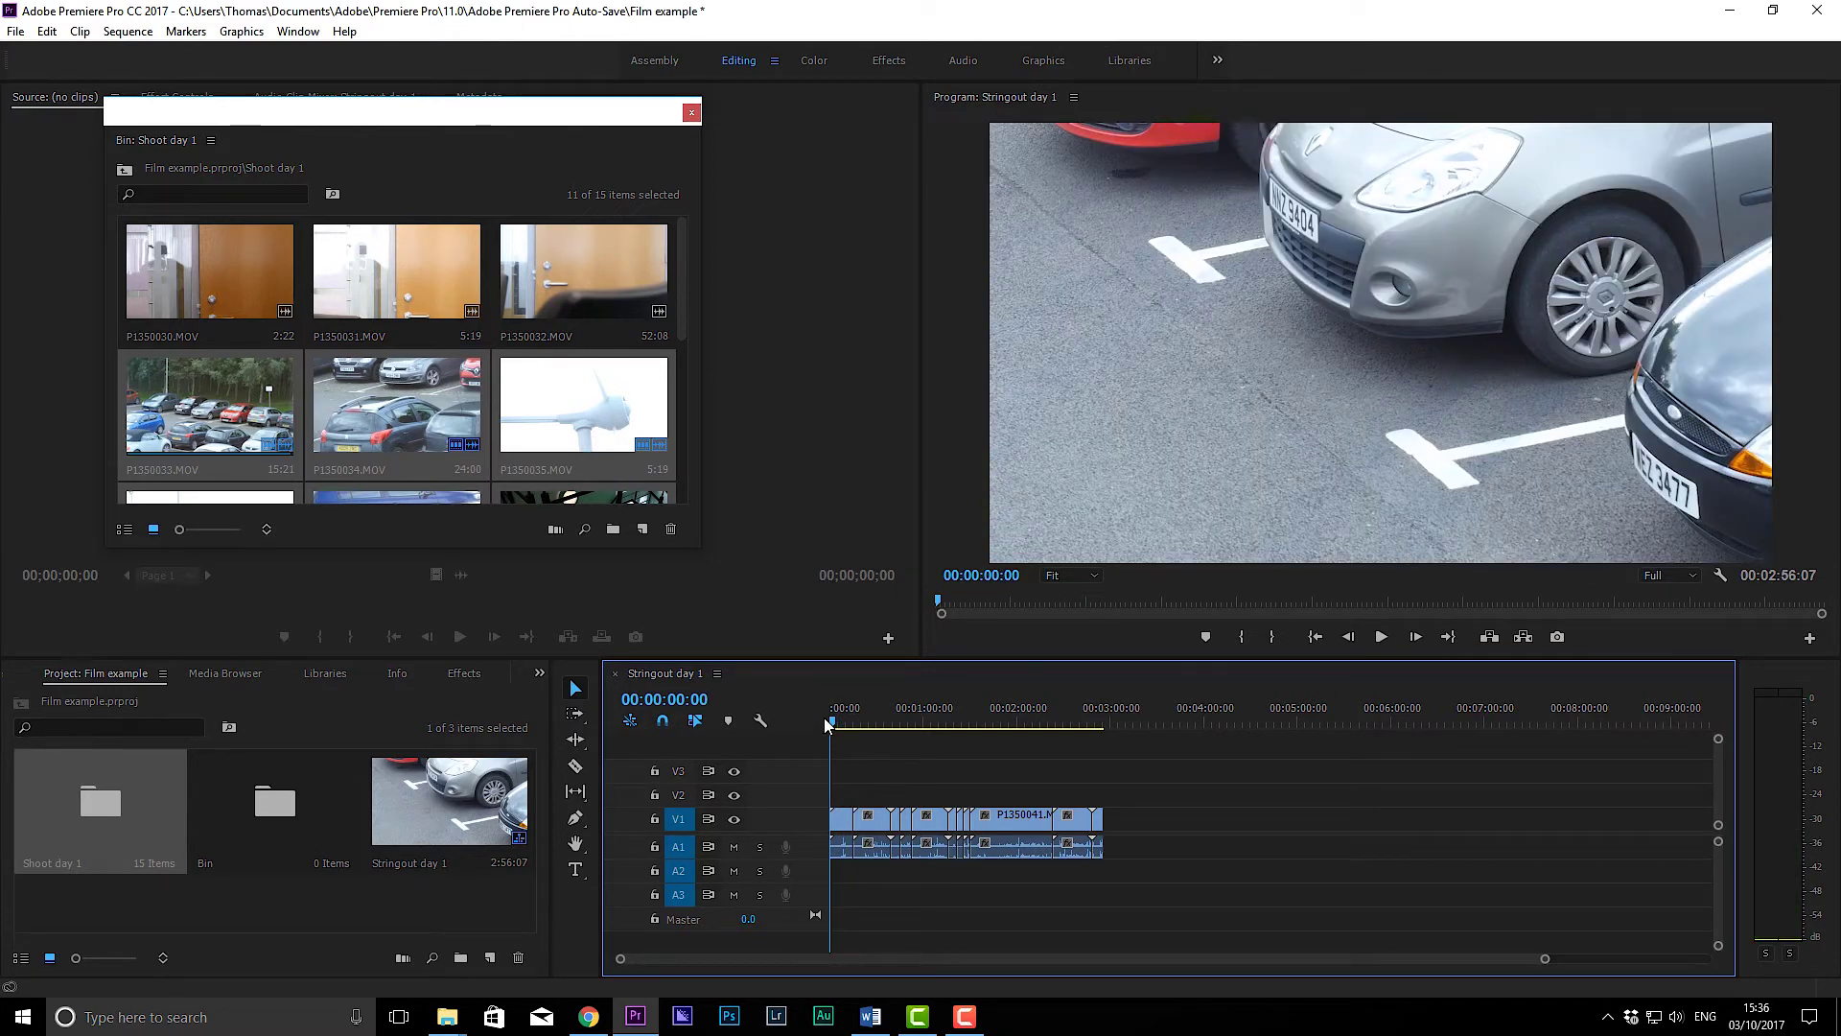
pyautogui.press('space')
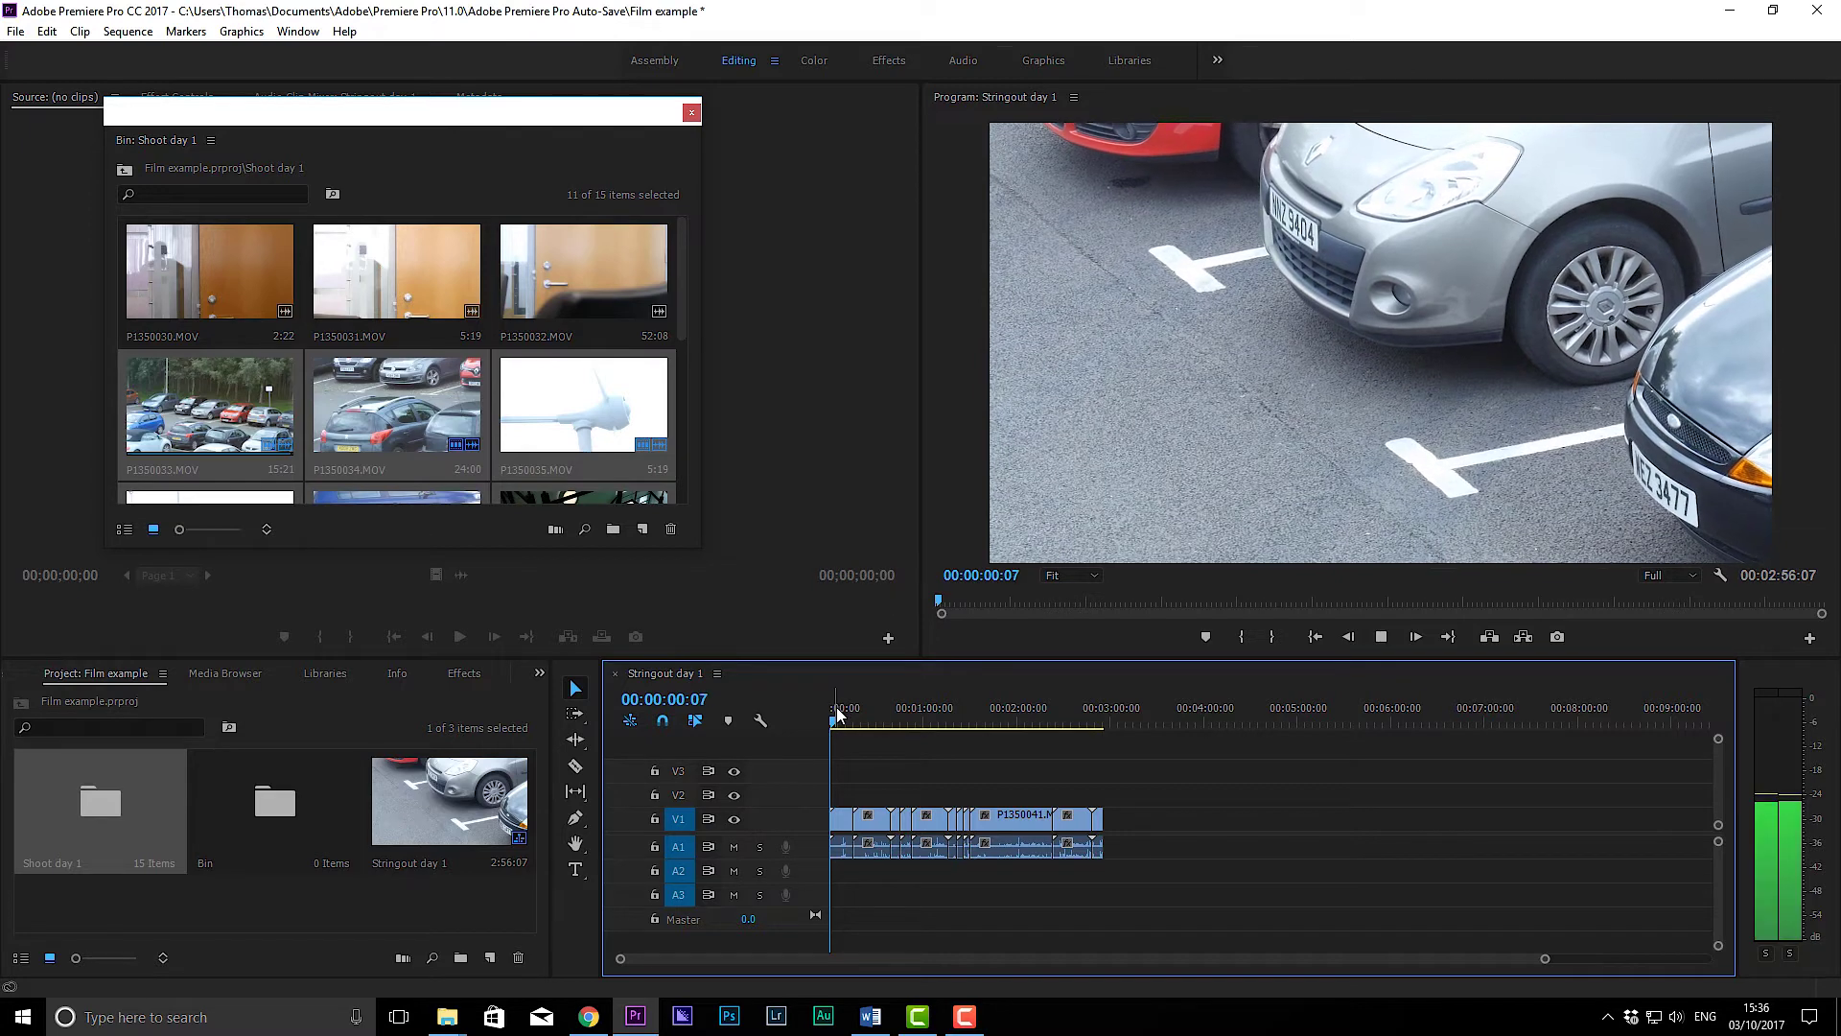
pyautogui.click(835, 722)
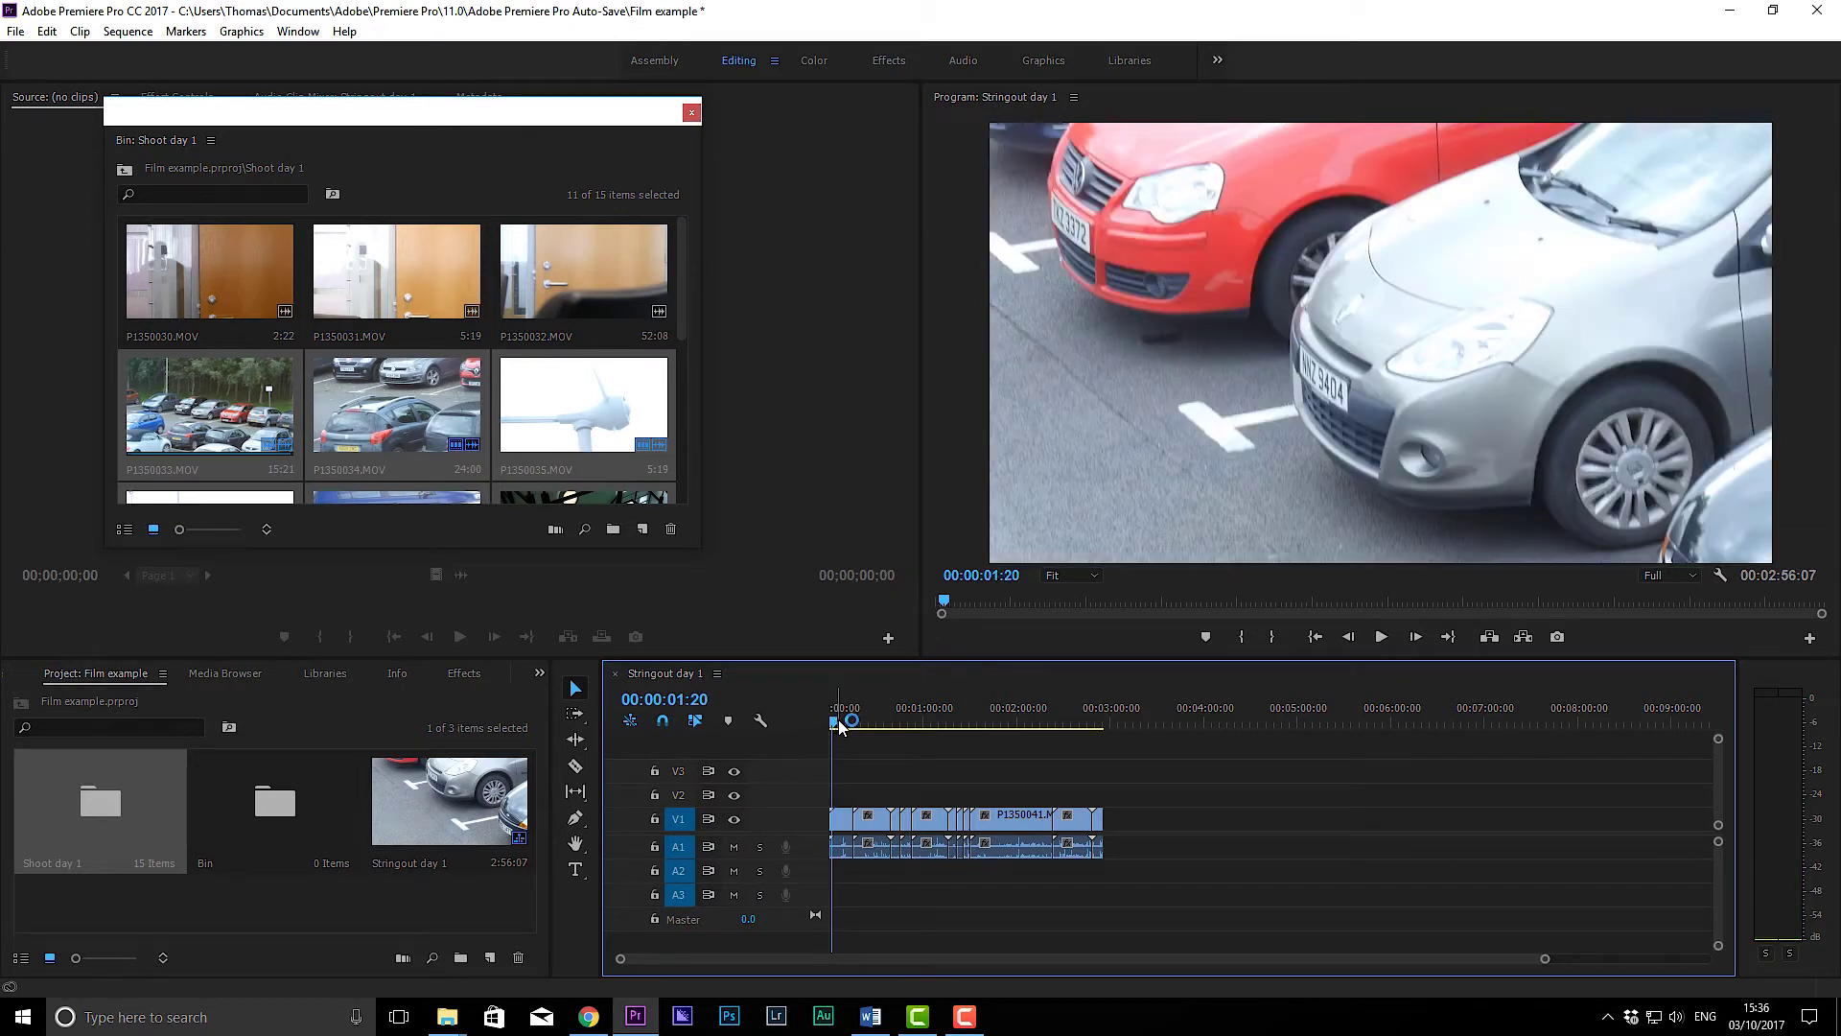
pyautogui.press('space')
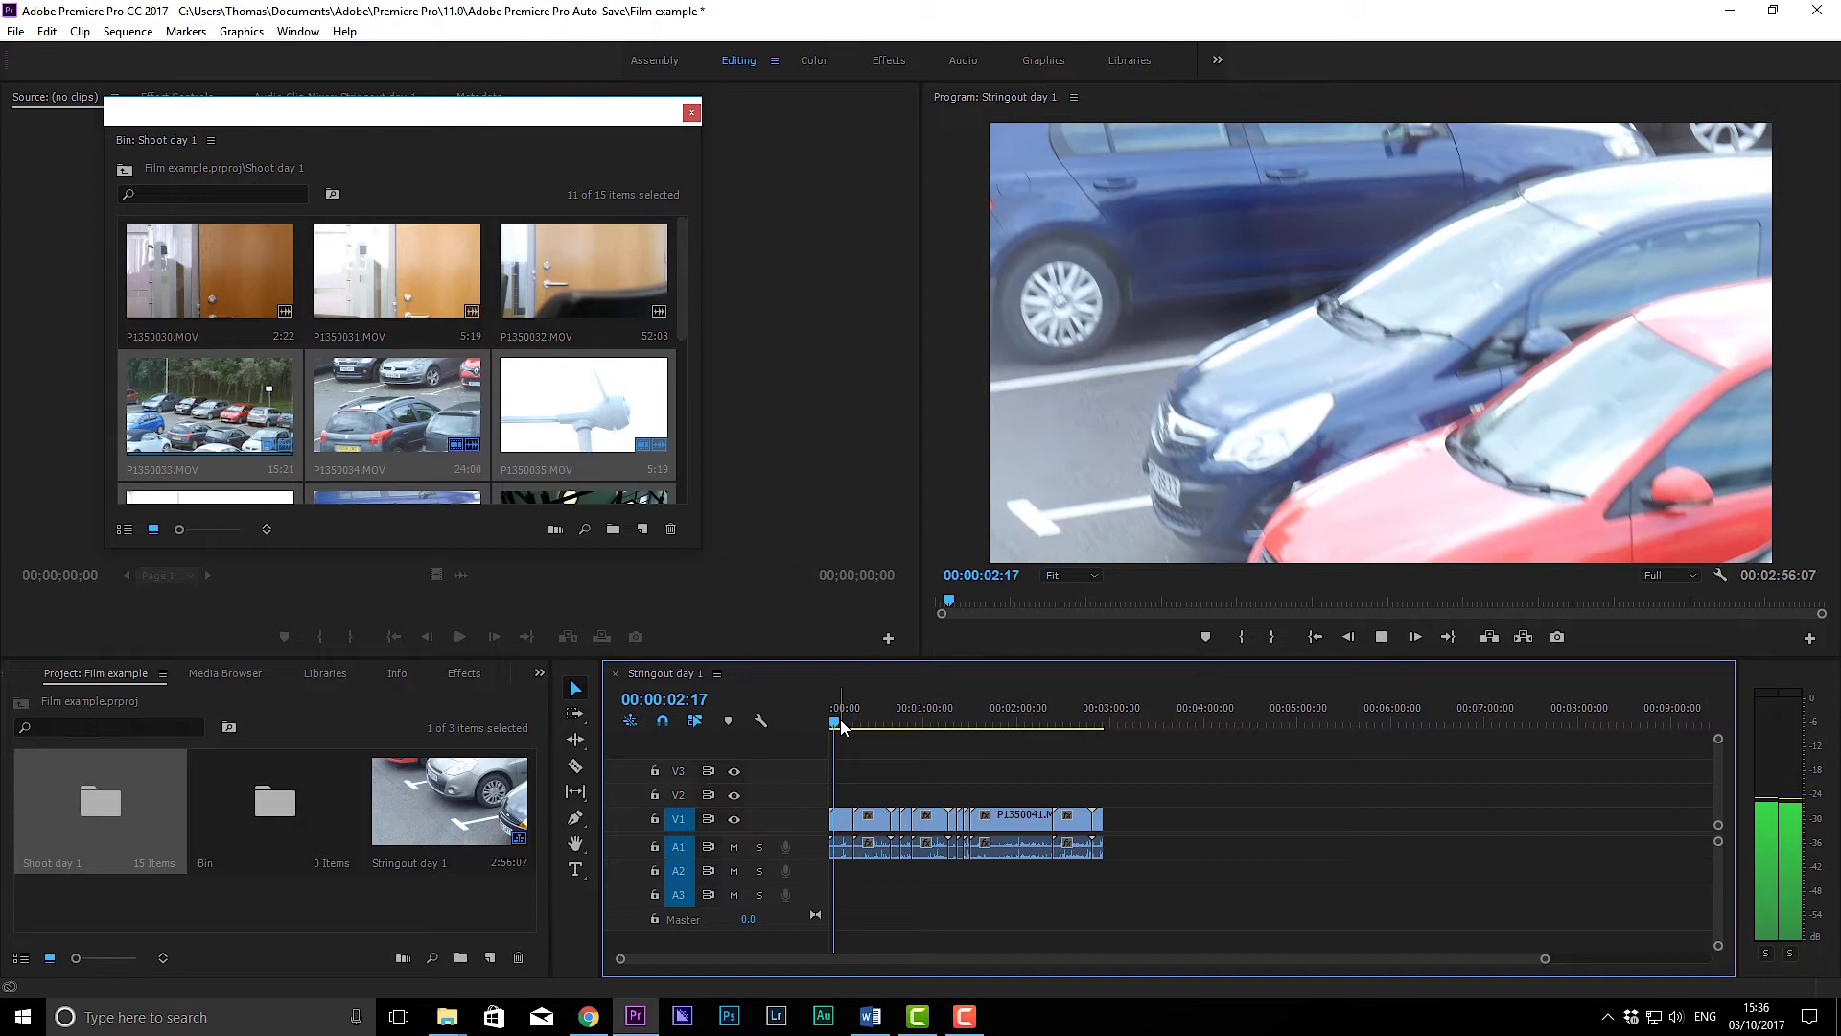
pyautogui.press('space')
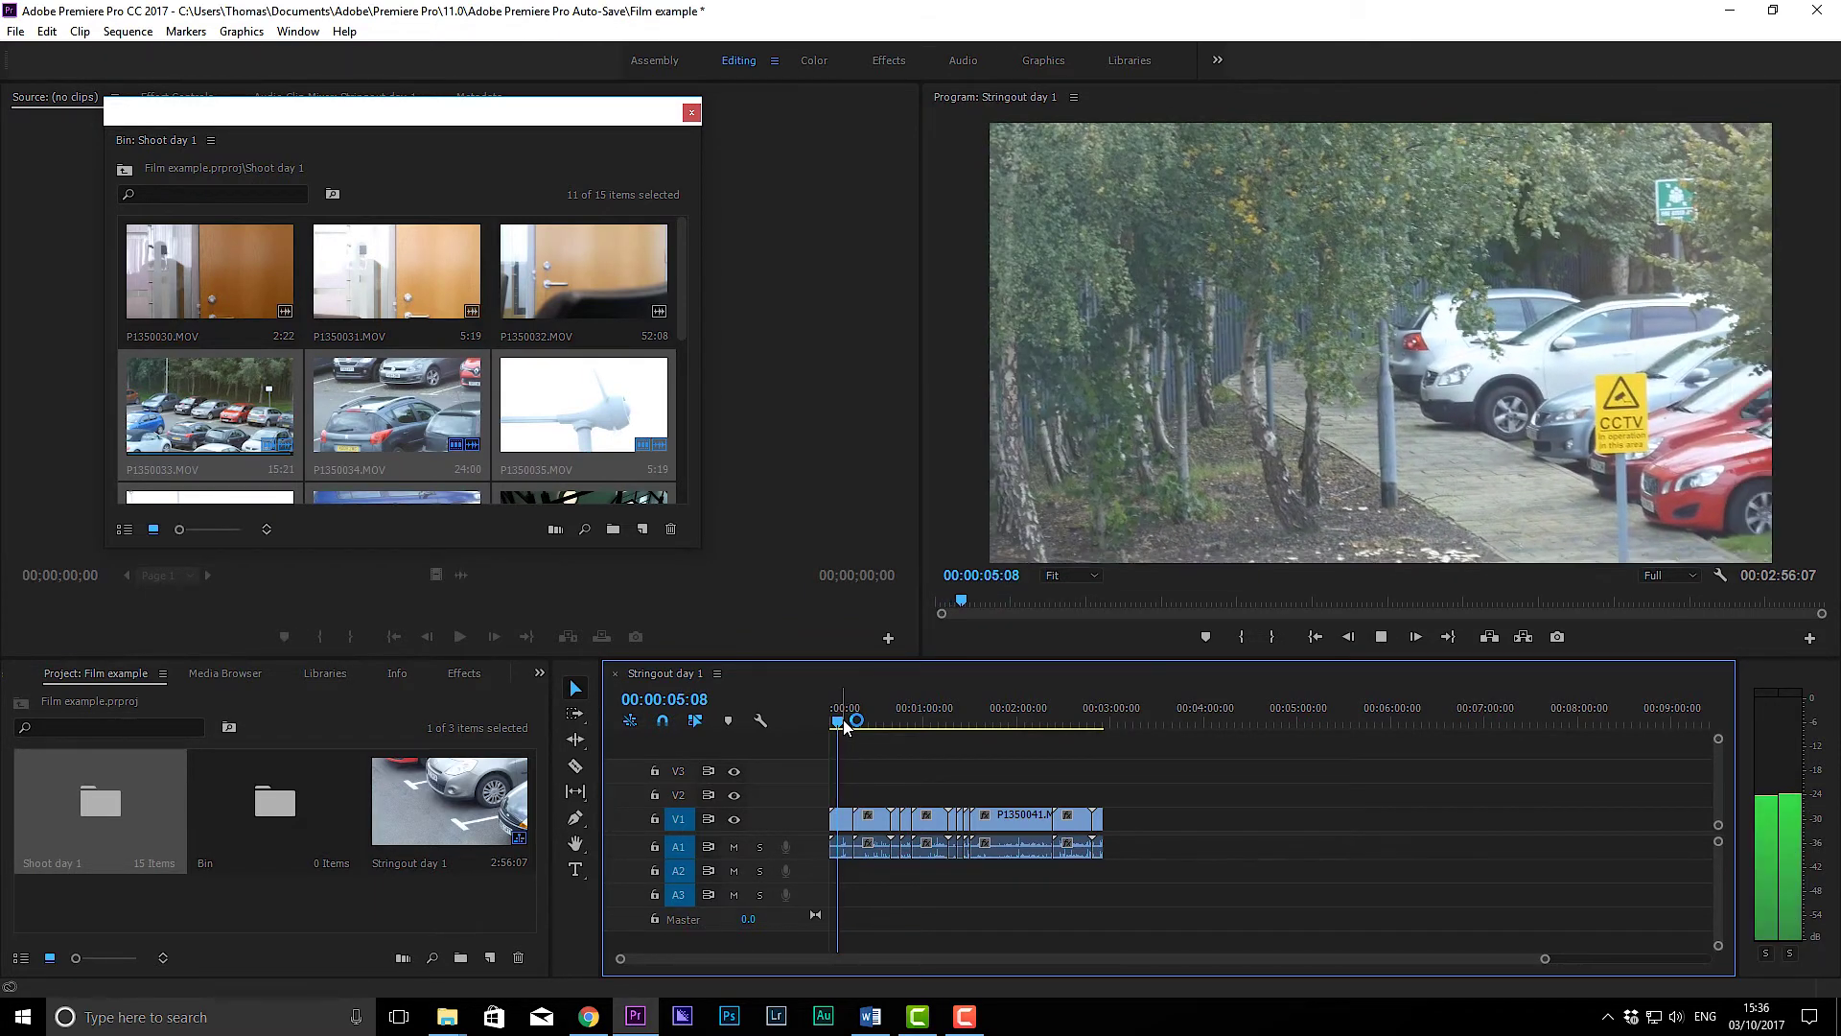
pyautogui.press('space')
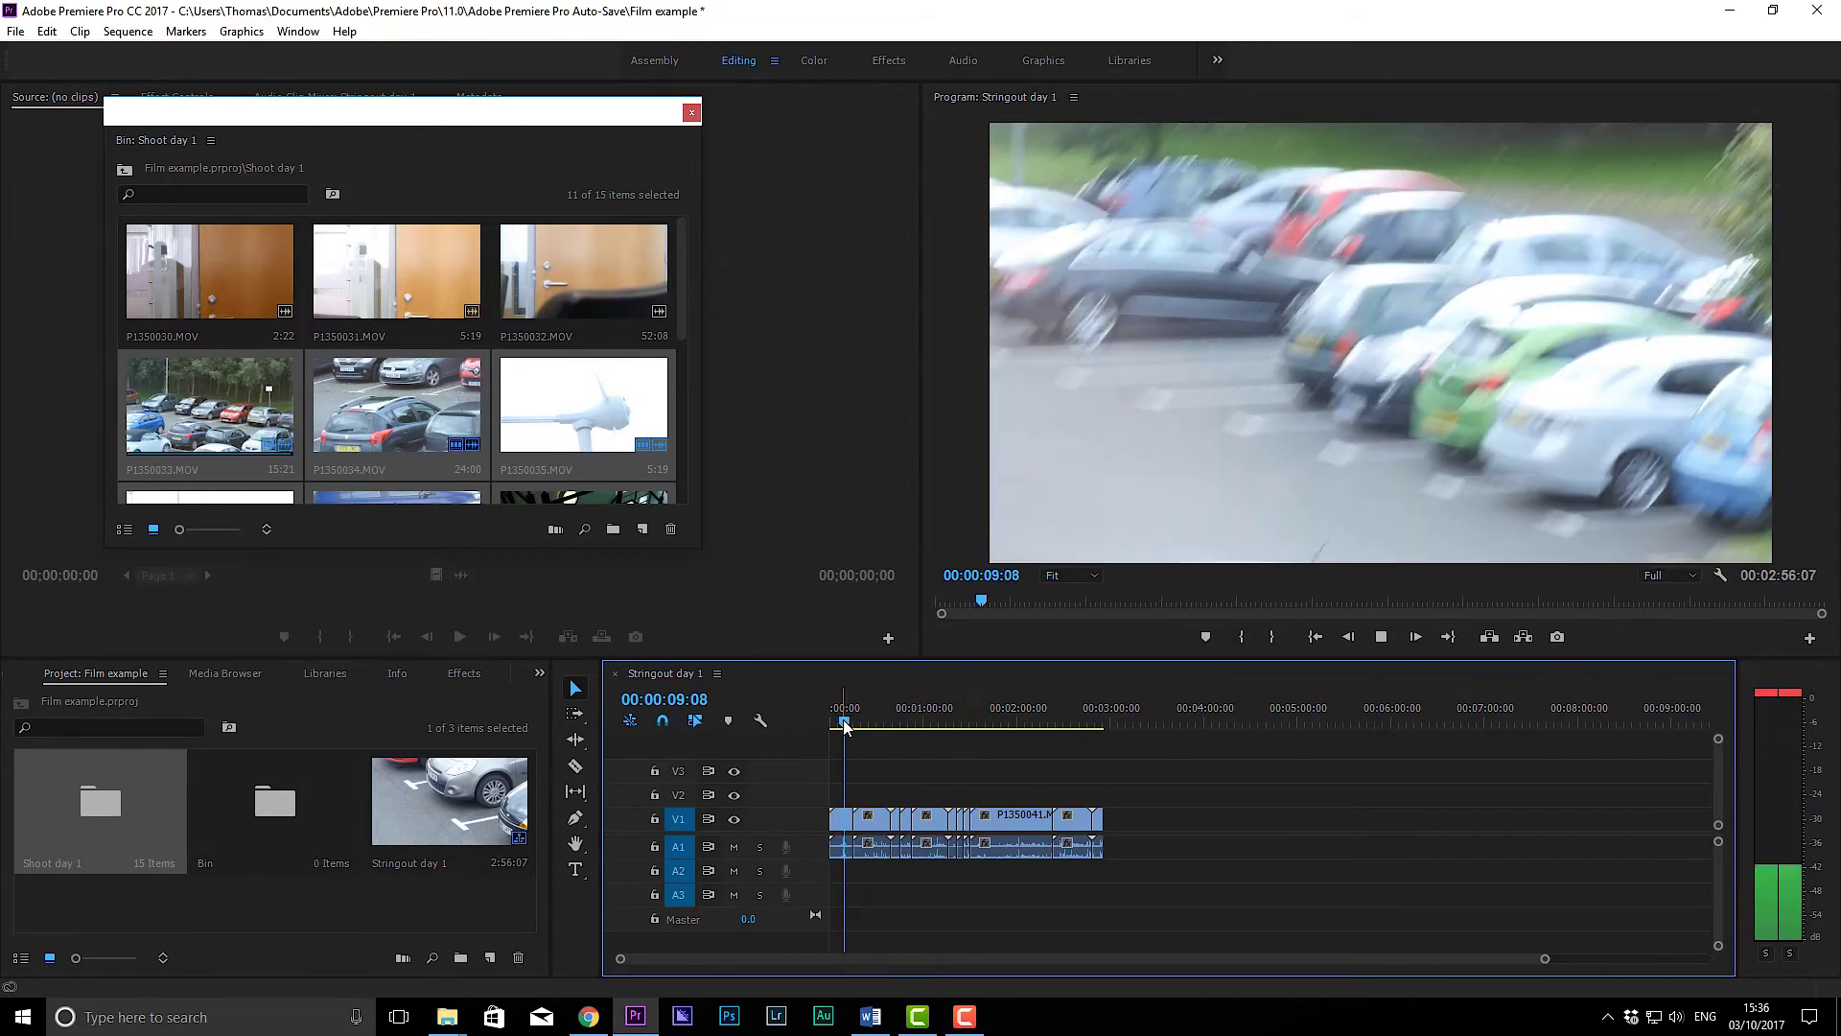
pyautogui.moveTo(843, 719); pyautogui.dragTo(848, 726)
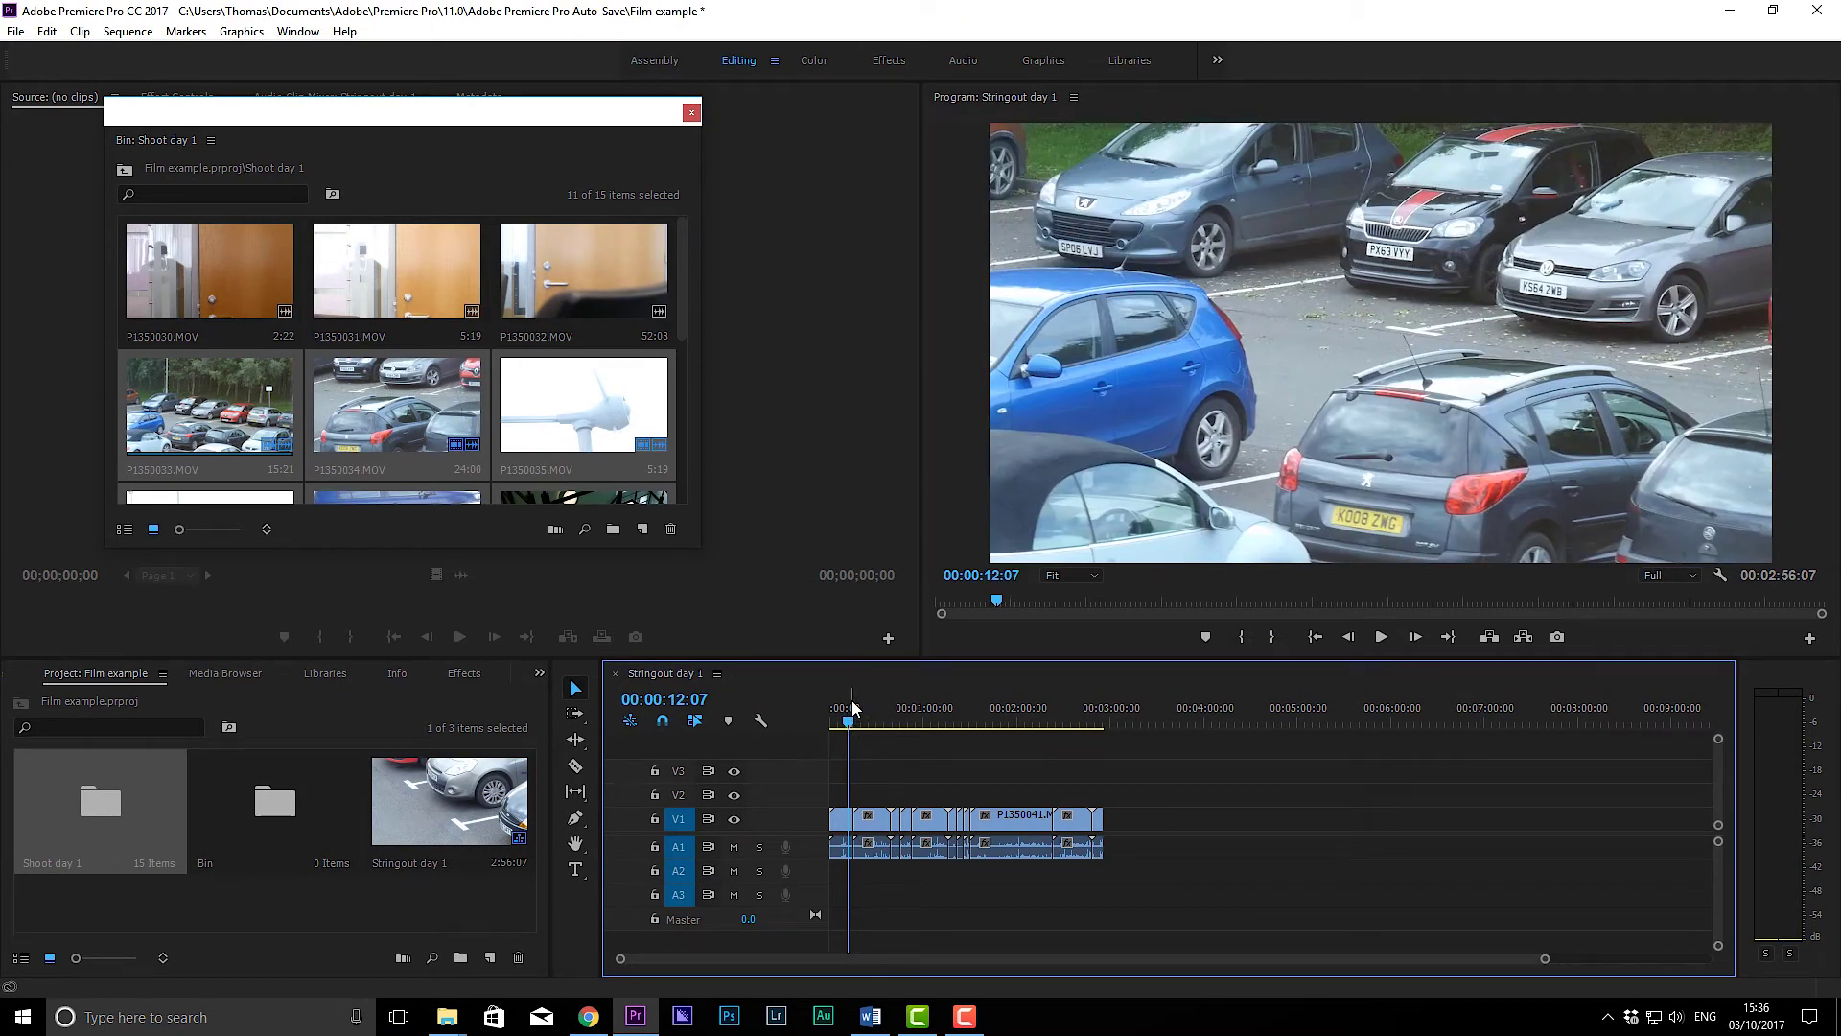
pyautogui.moveTo(848, 719); pyautogui.dragTo(870, 724)
pyautogui.press('space')
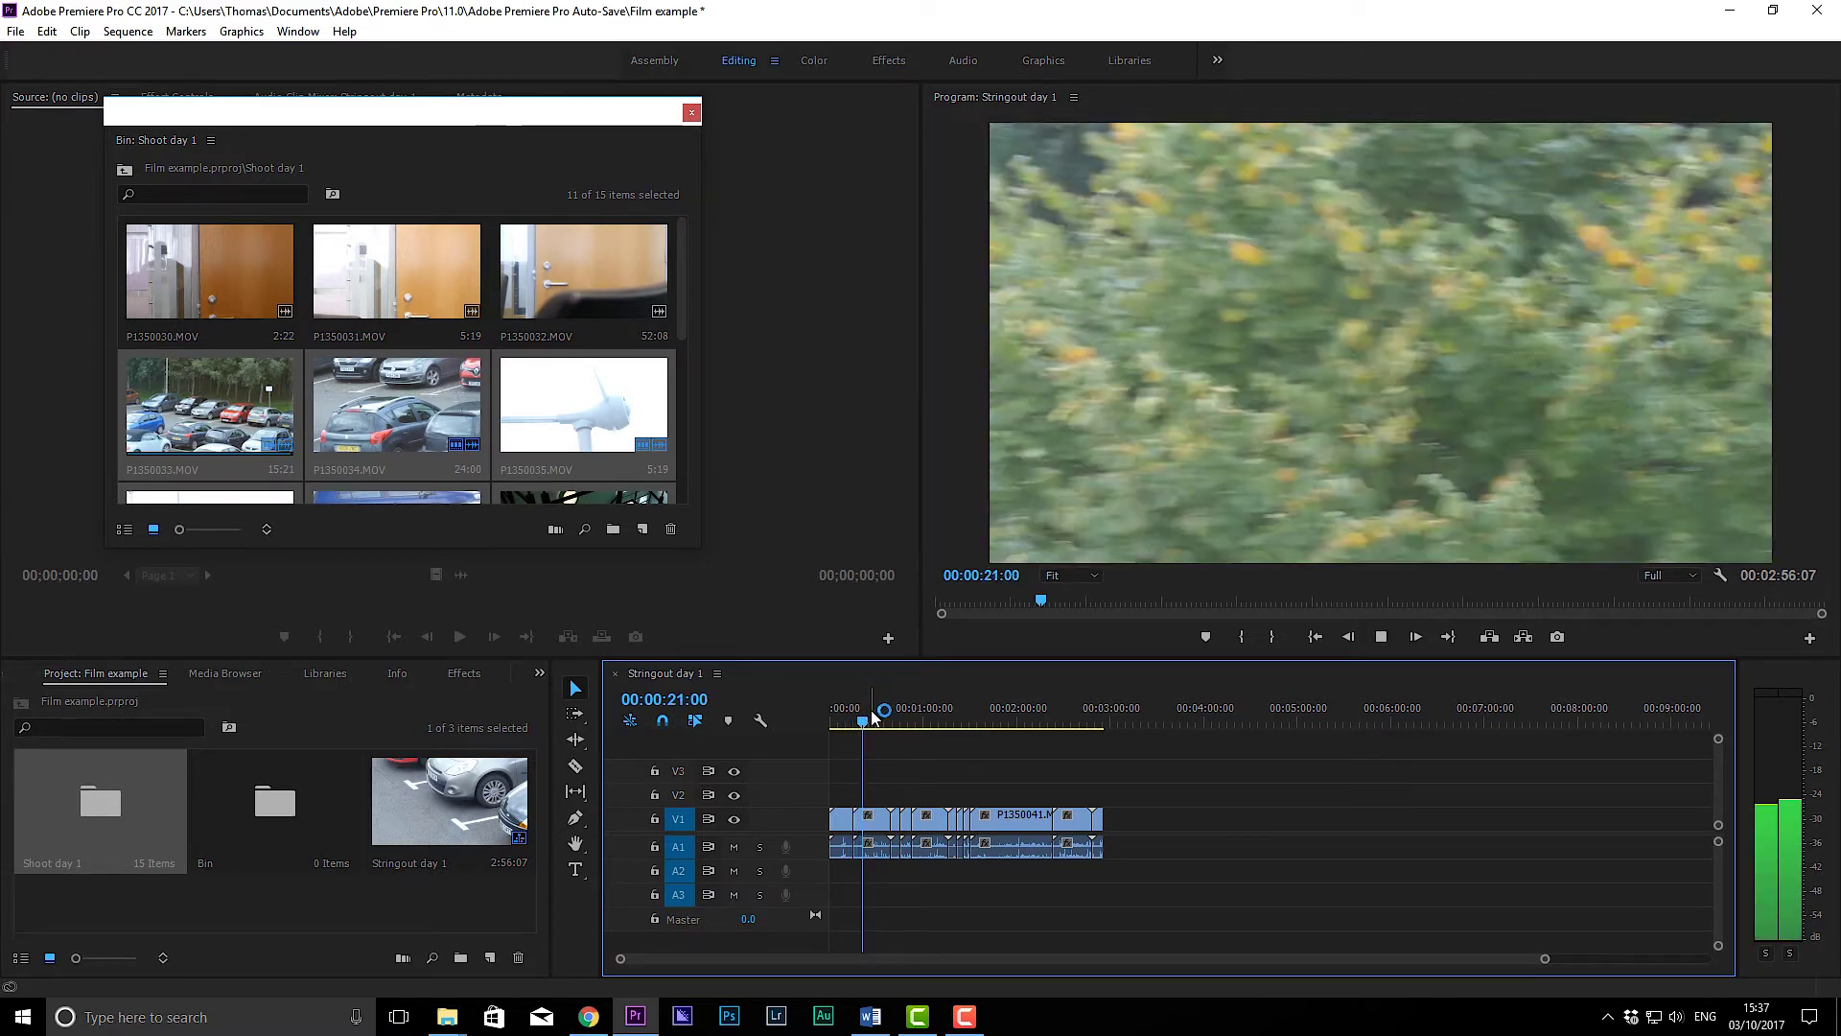
pyautogui.press('space')
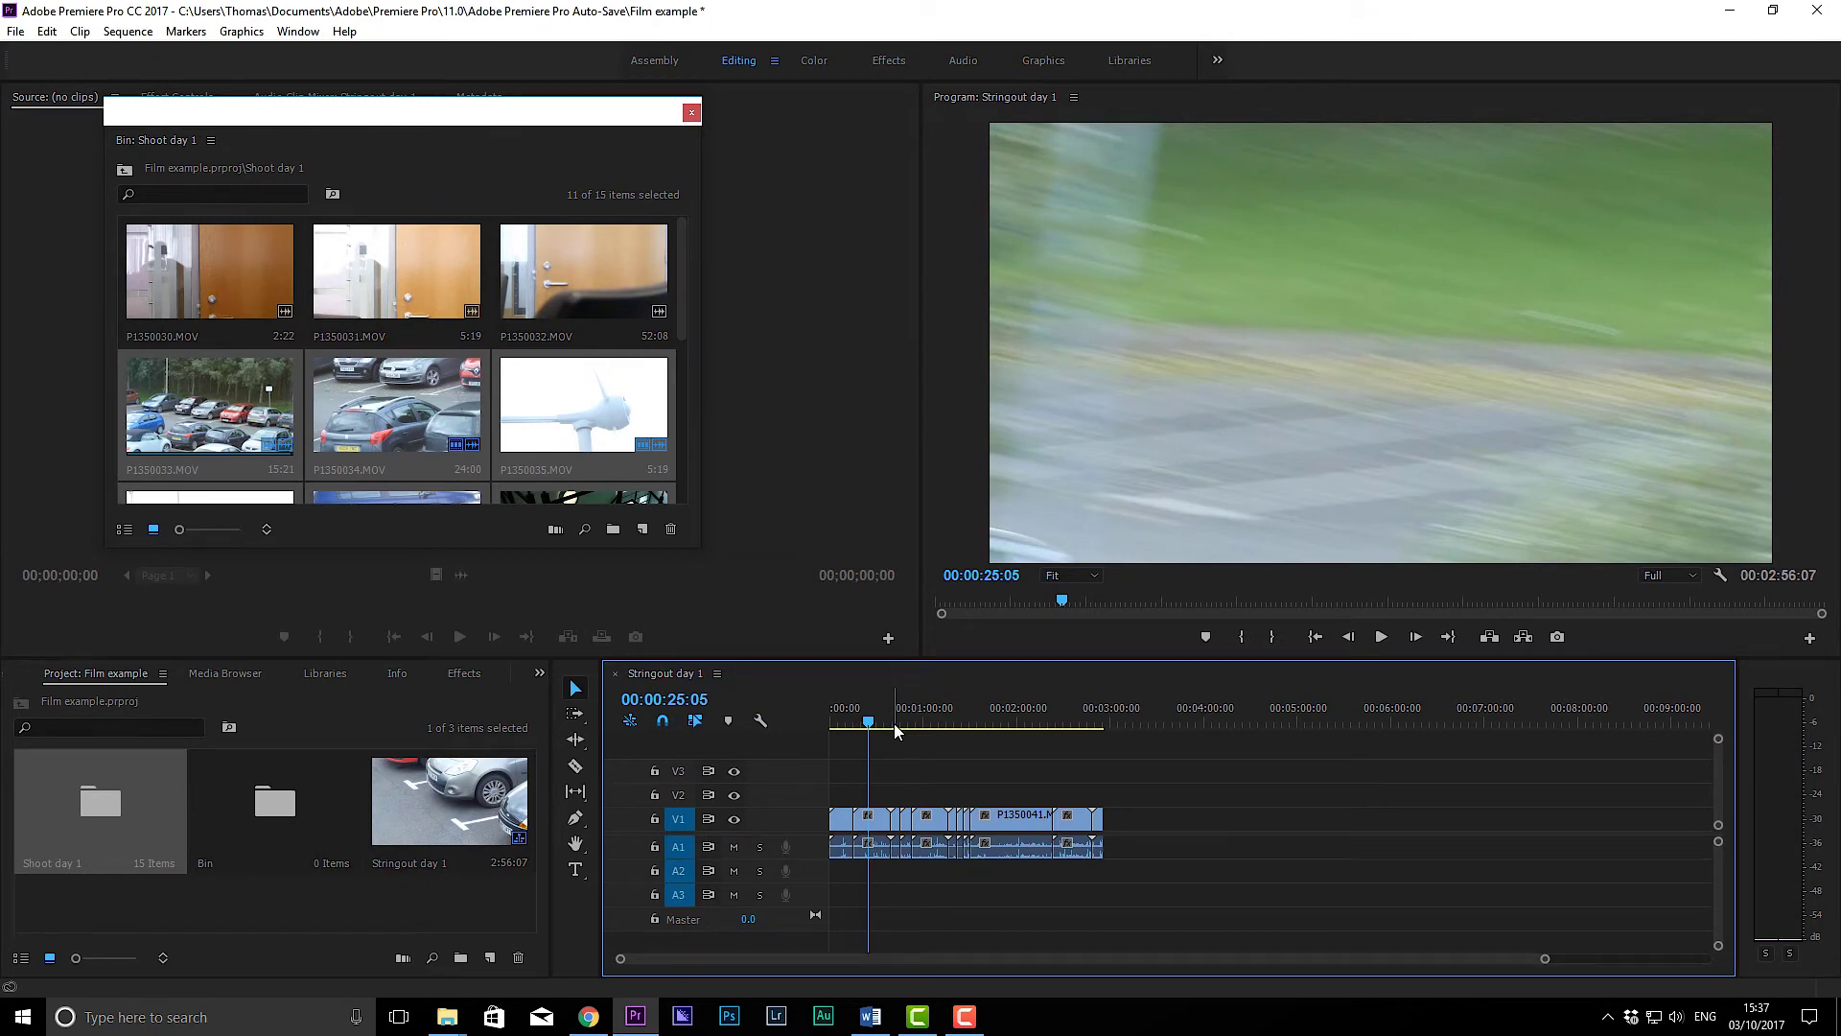
# Step: Zoom the timeline in and return the playhead to the sequence start
pyautogui.moveTo(893, 723); pyautogui.dragTo(934, 754)
pyautogui.scroll(2, 811, 846)
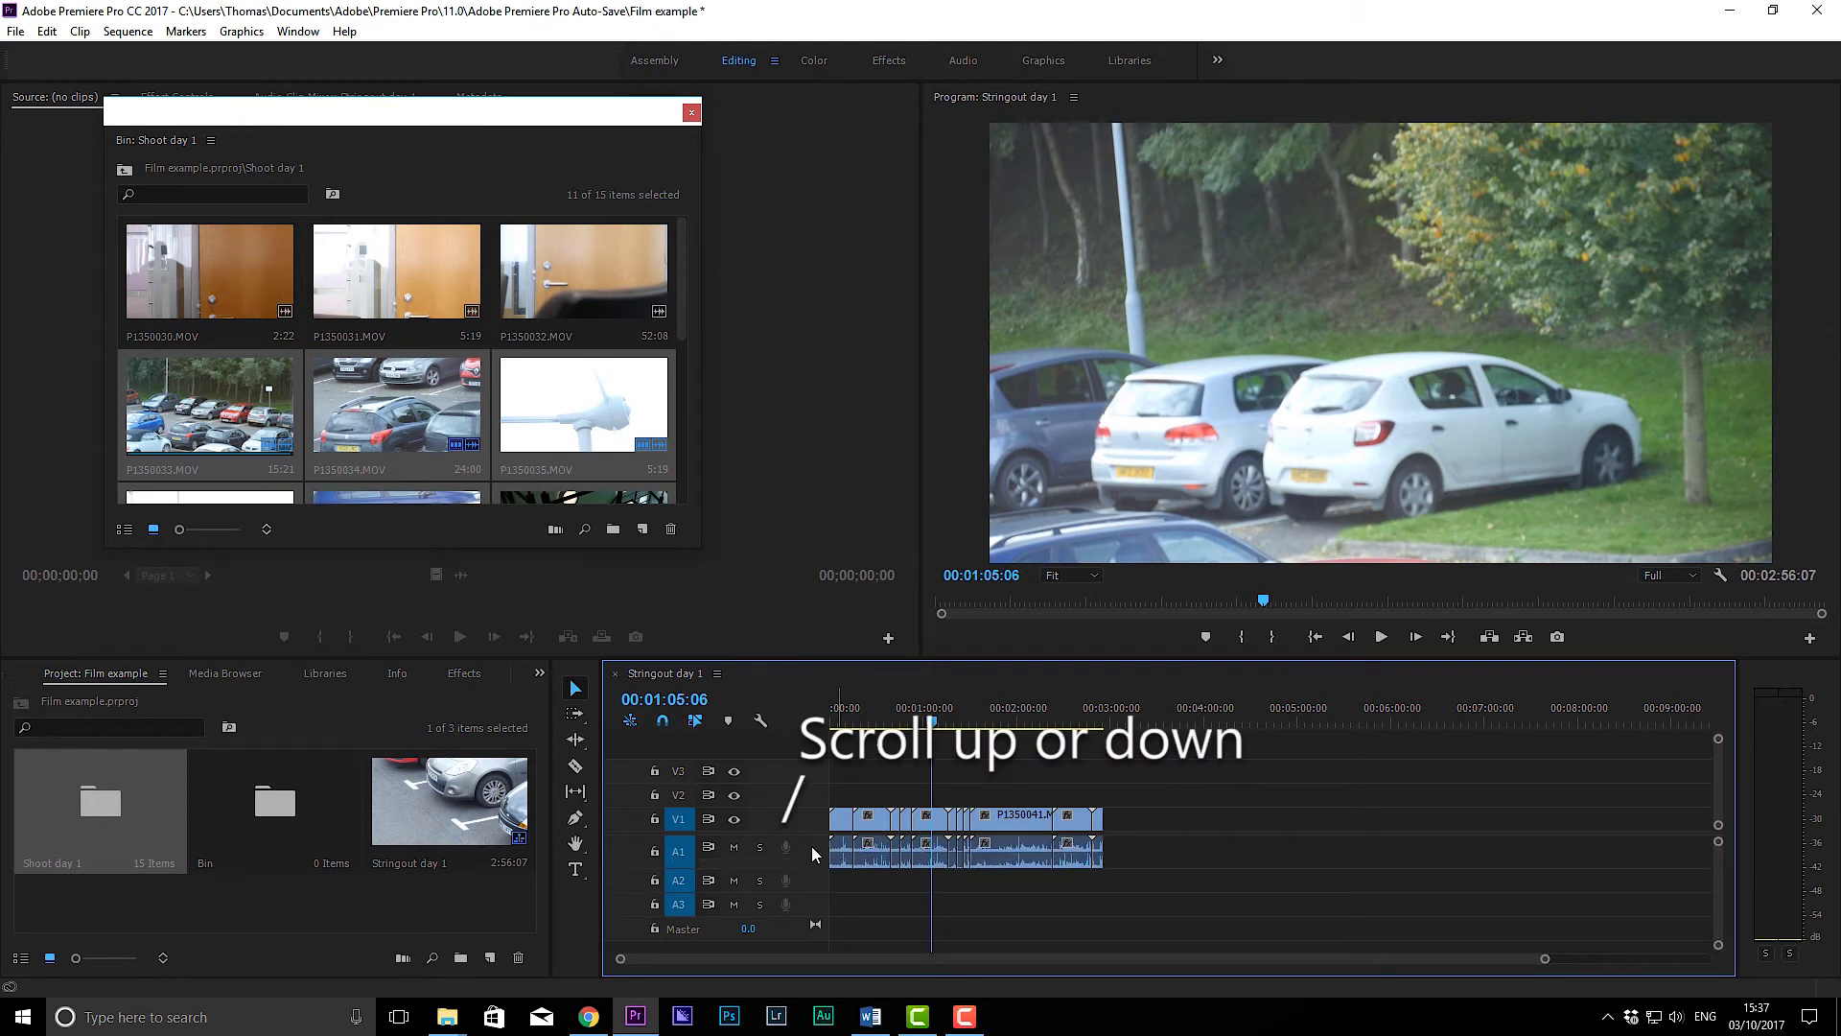
pyautogui.scroll(1, 826, 852)
pyautogui.scroll(3, 781, 824)
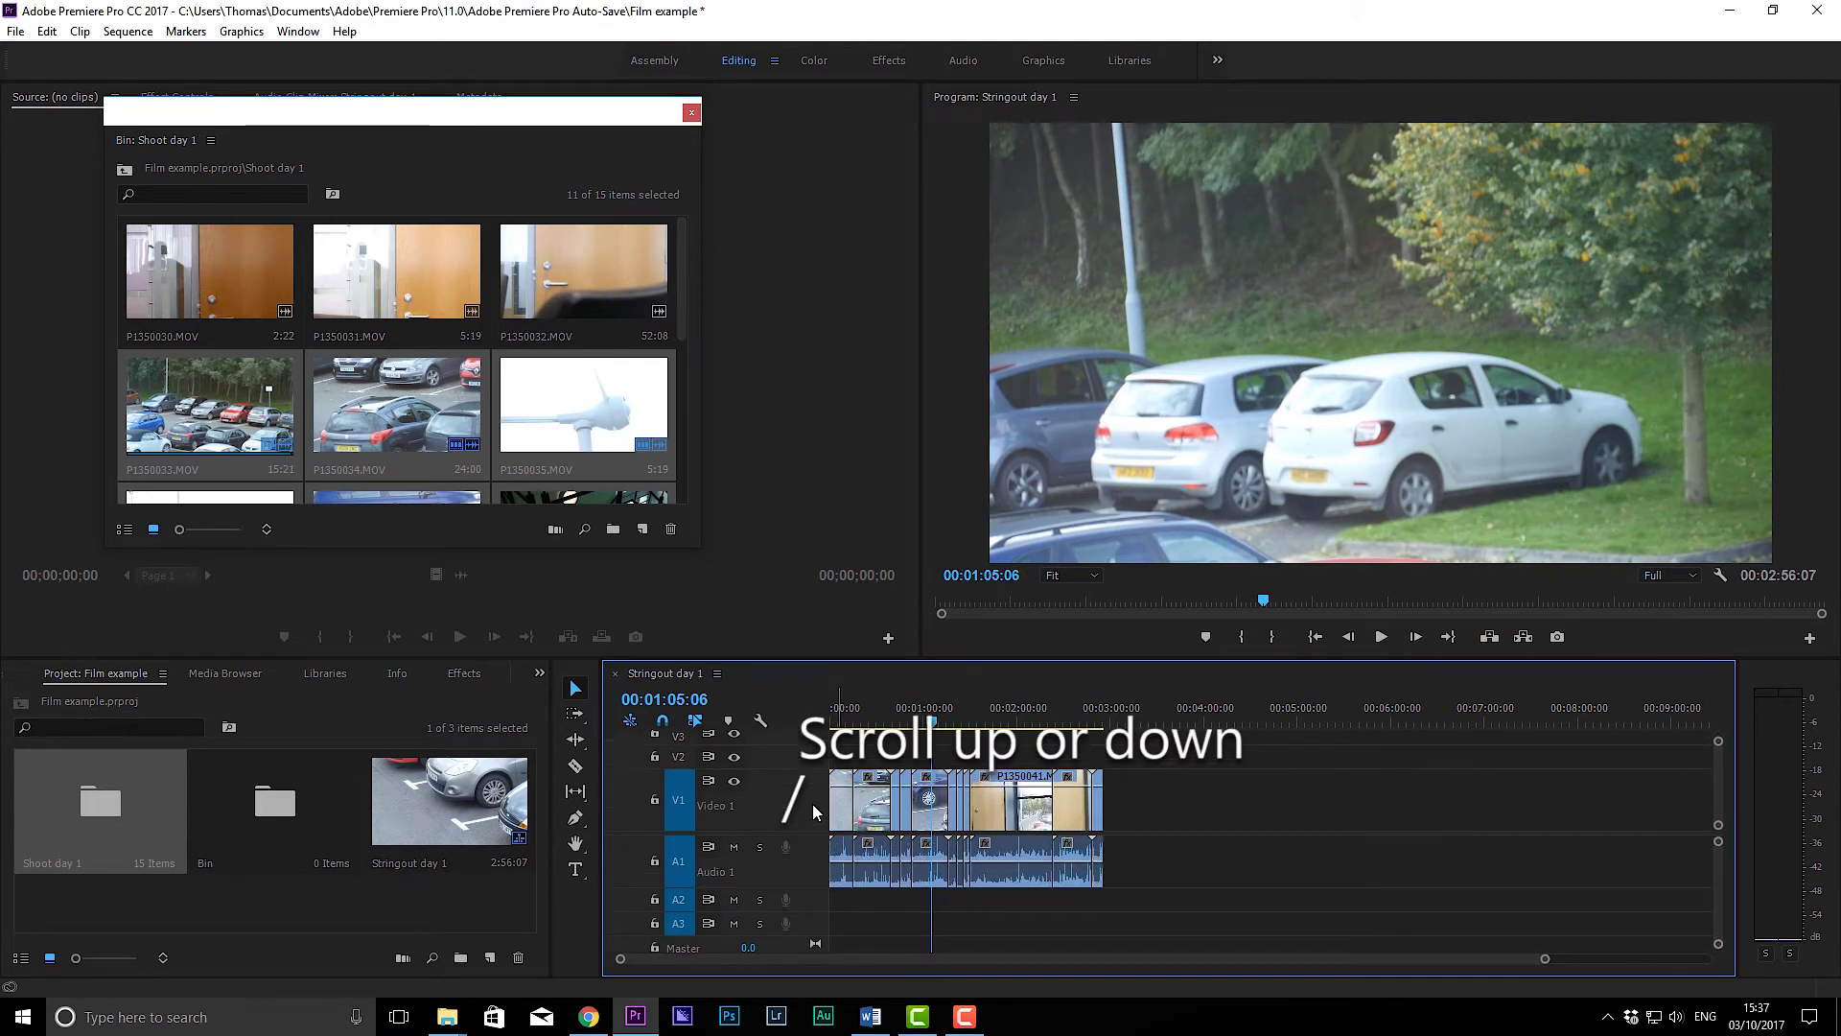
pyautogui.scroll(3, 868, 726)
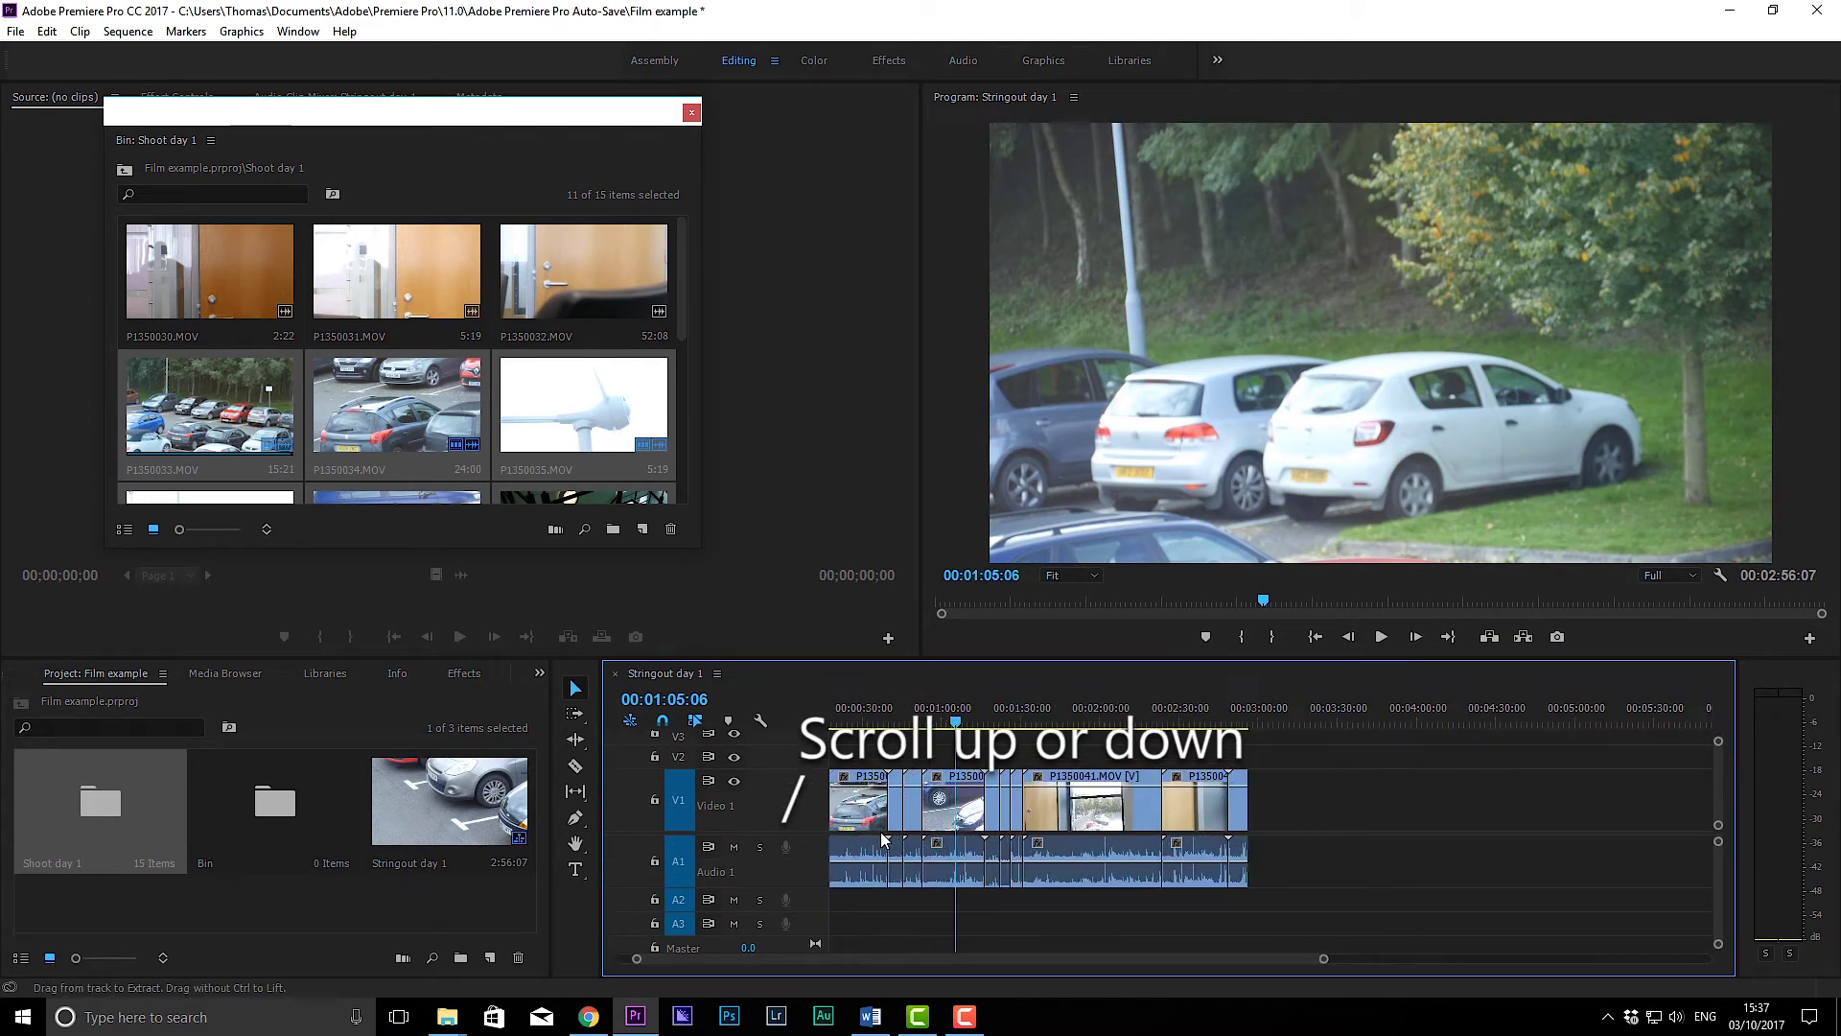
pyautogui.moveTo(872, 714); pyautogui.dragTo(735, 736)
# Step: Move clip P1350033 up to V2 and A2, then put it back in its original V1/A1 slot
pyautogui.moveTo(903, 815)
pyautogui.mouseDown()
pyautogui.moveTo(888, 798)
pyautogui.moveTo(904, 801)
pyautogui.mouseUp()
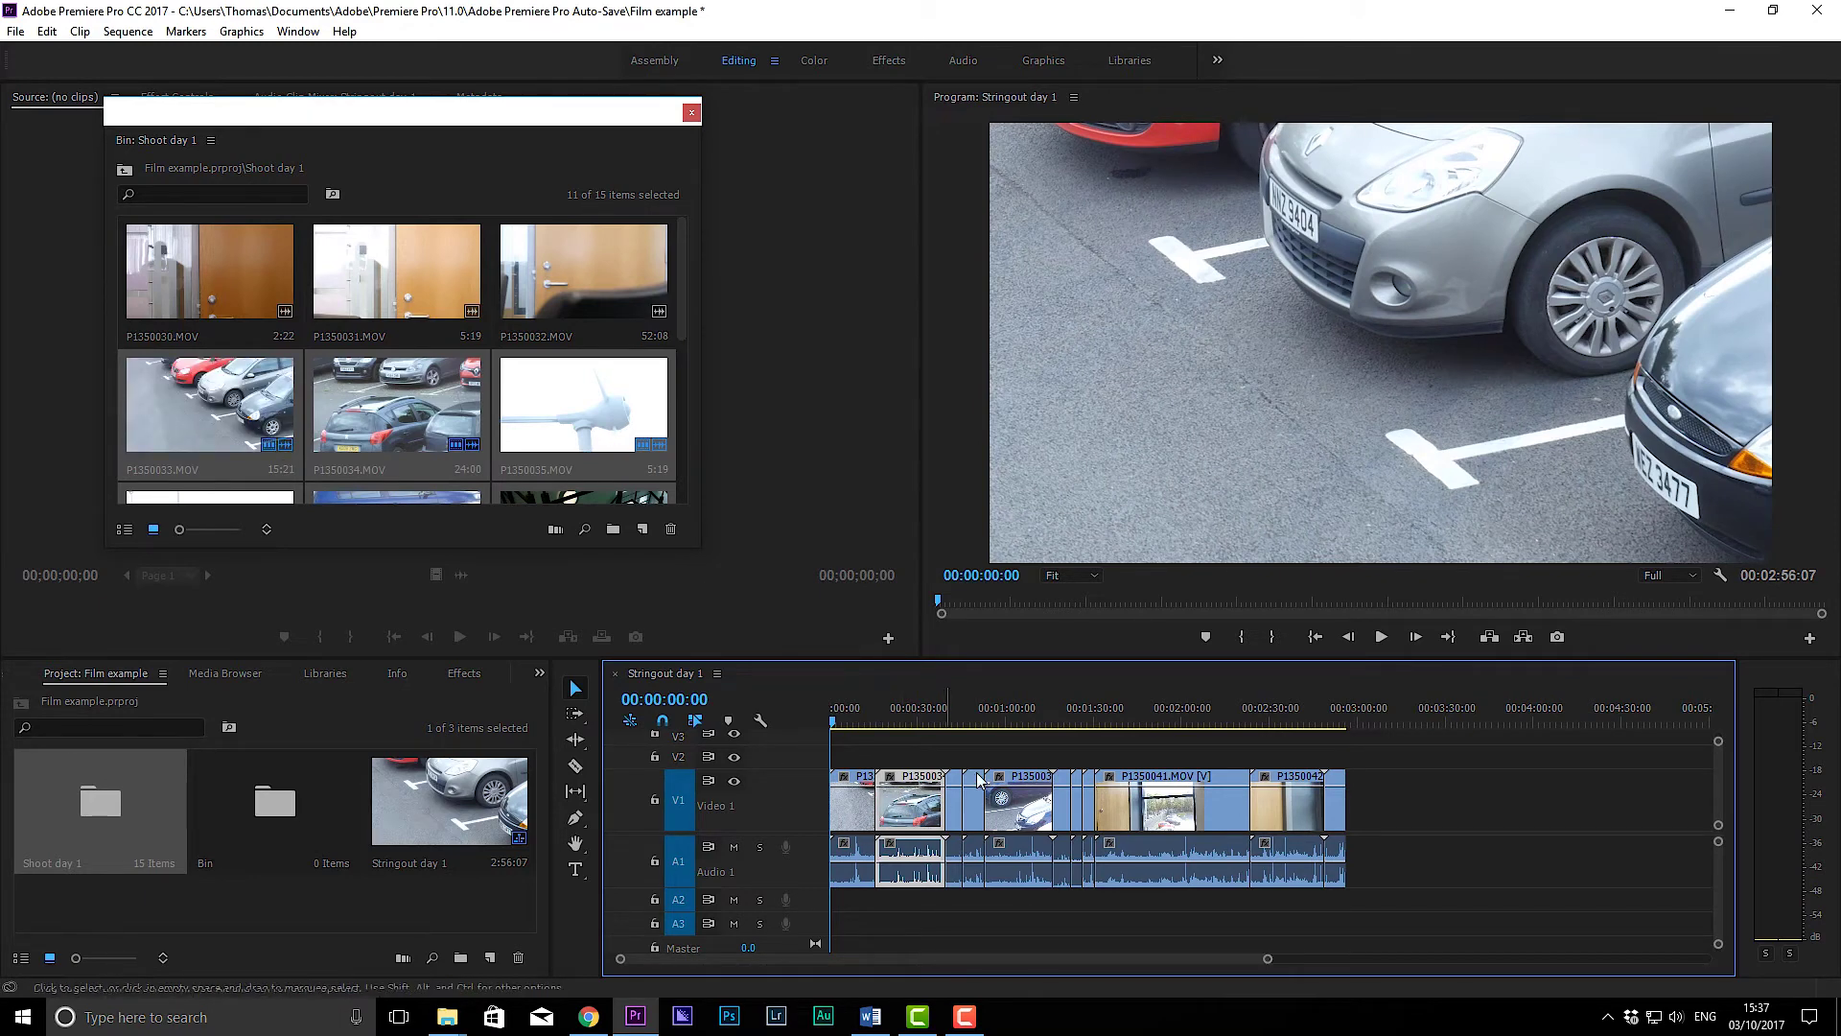
pyautogui.moveTo(909, 800); pyautogui.dragTo(909, 755)
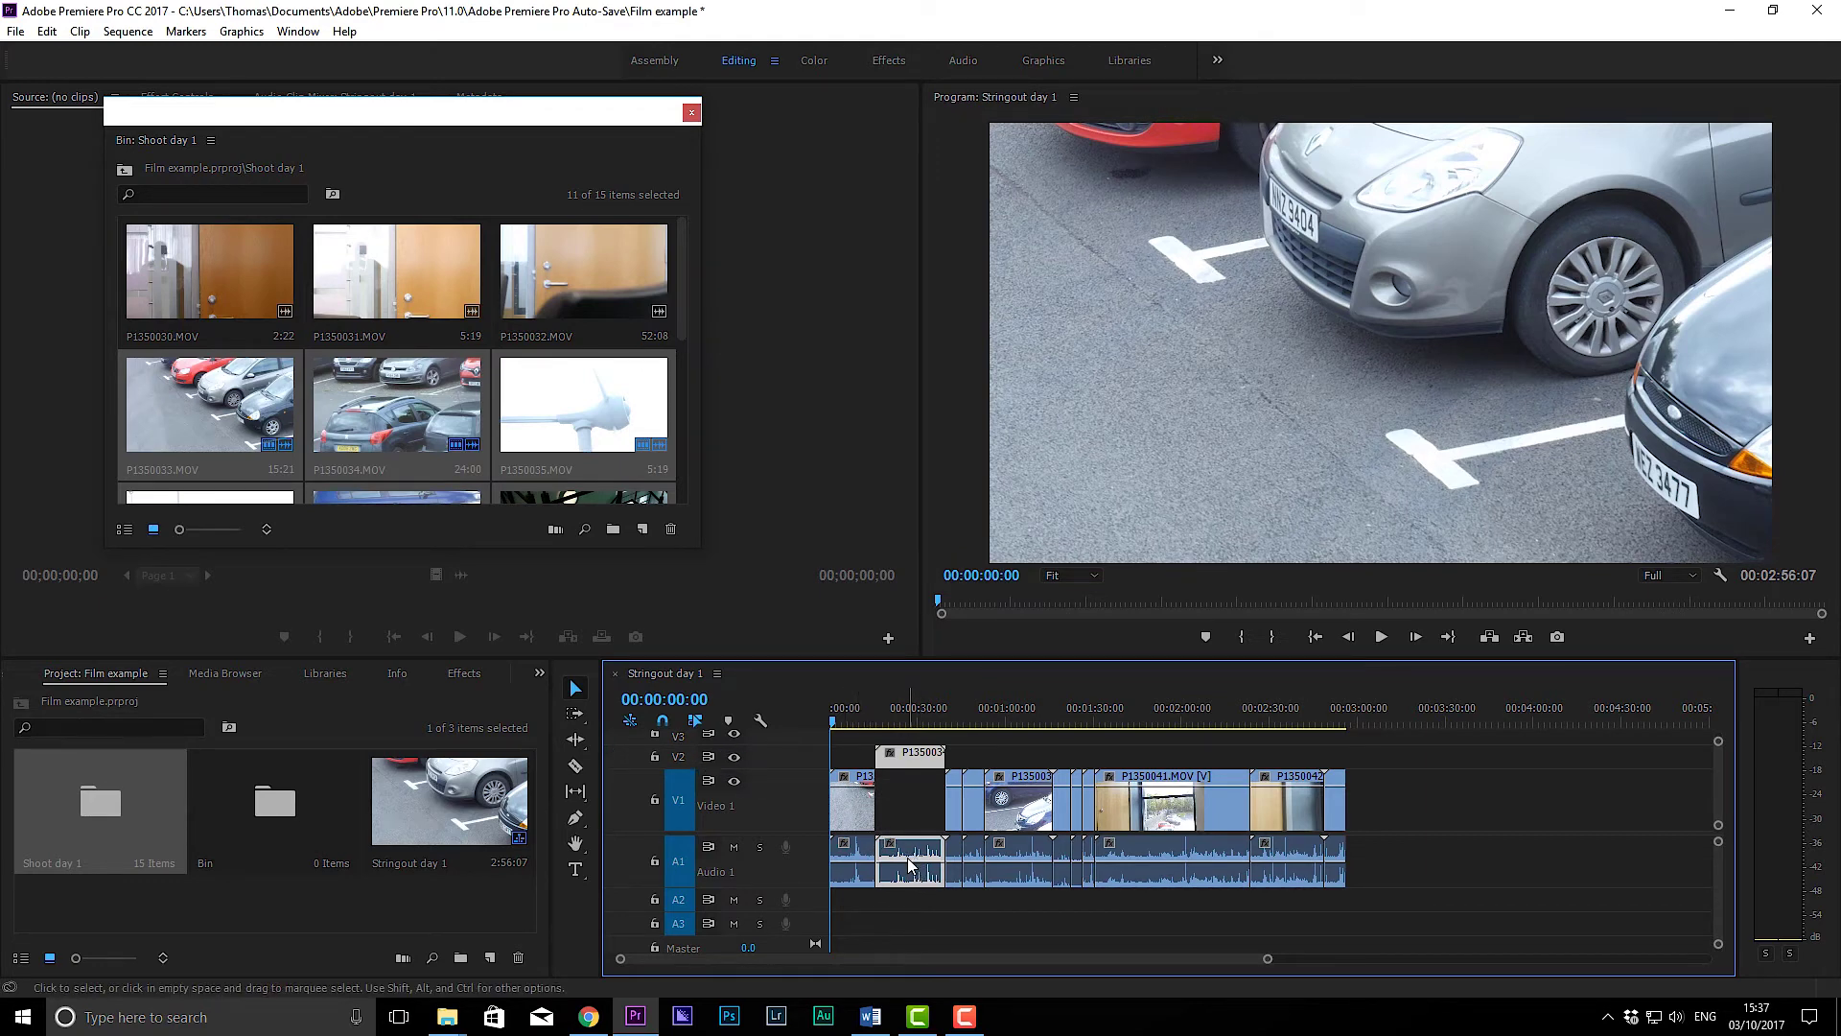
pyautogui.moveTo(911, 857); pyautogui.dragTo(911, 899)
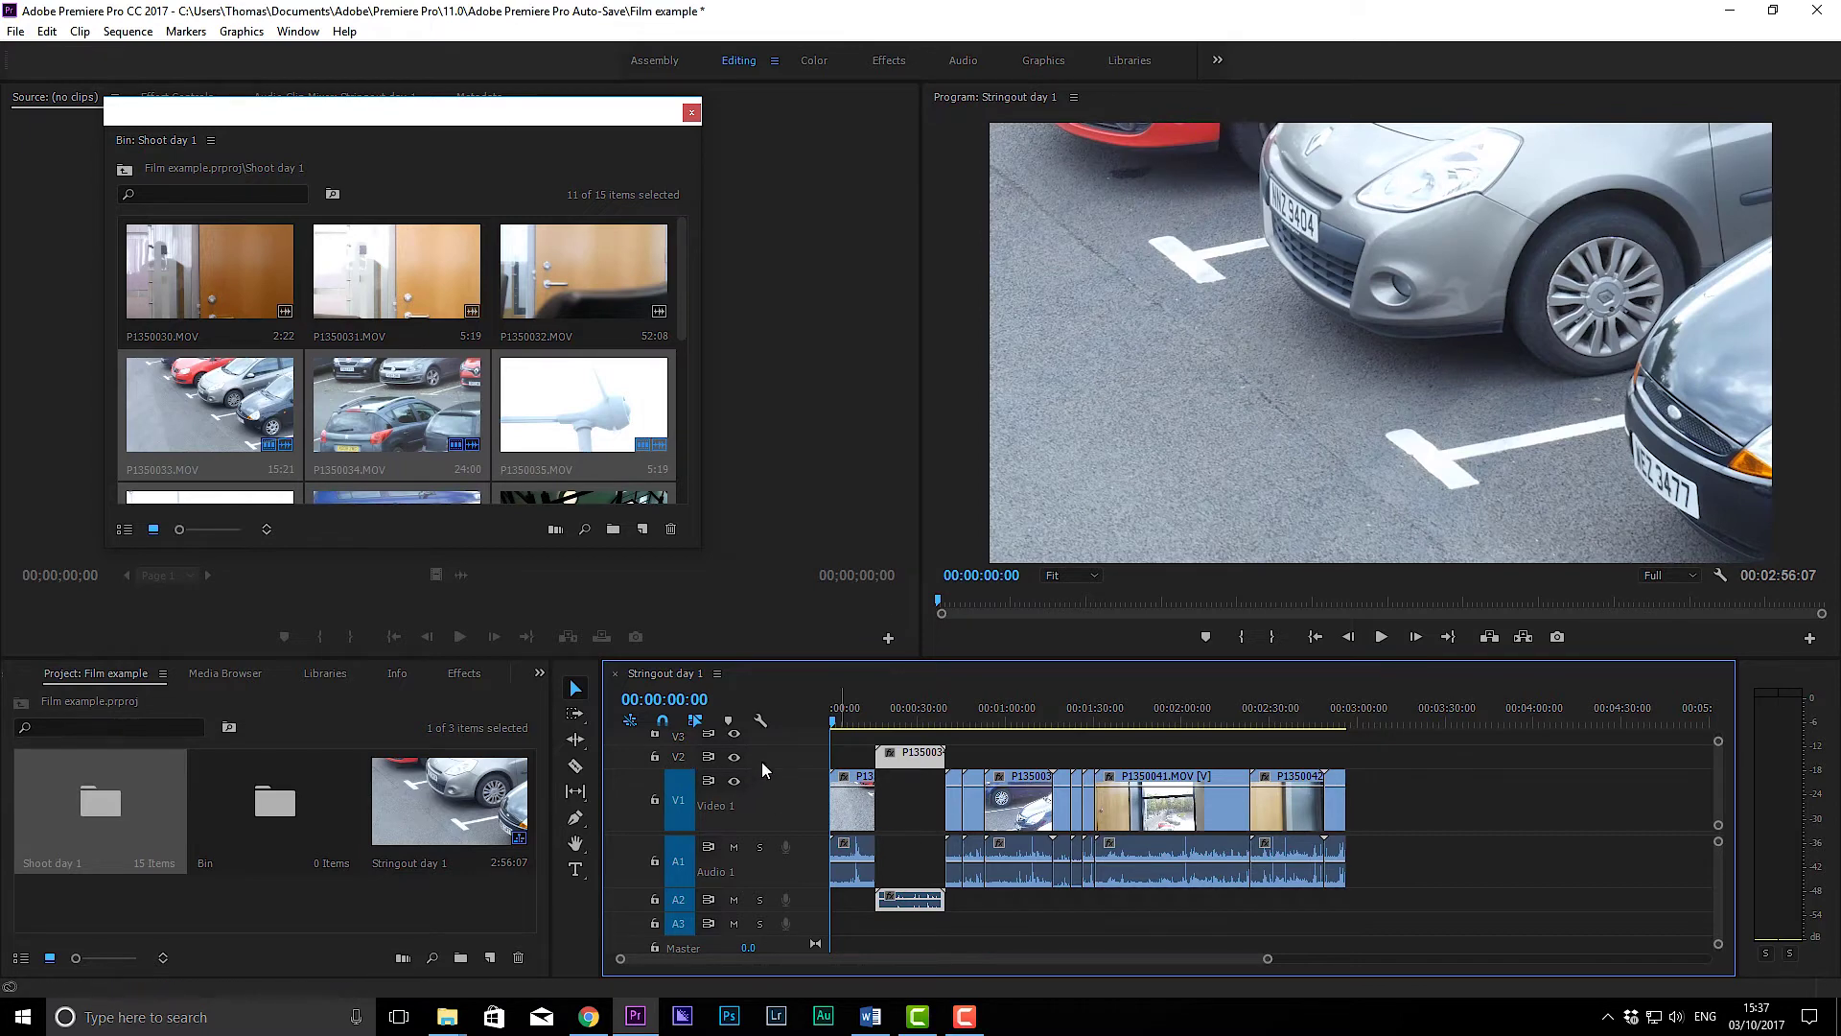
pyautogui.moveTo(902, 757)
pyautogui.mouseDown()
pyautogui.moveTo(1016, 763)
pyautogui.moveTo(1014, 788)
pyautogui.moveTo(1012, 763)
pyautogui.moveTo(904, 767)
pyautogui.mouseUp()
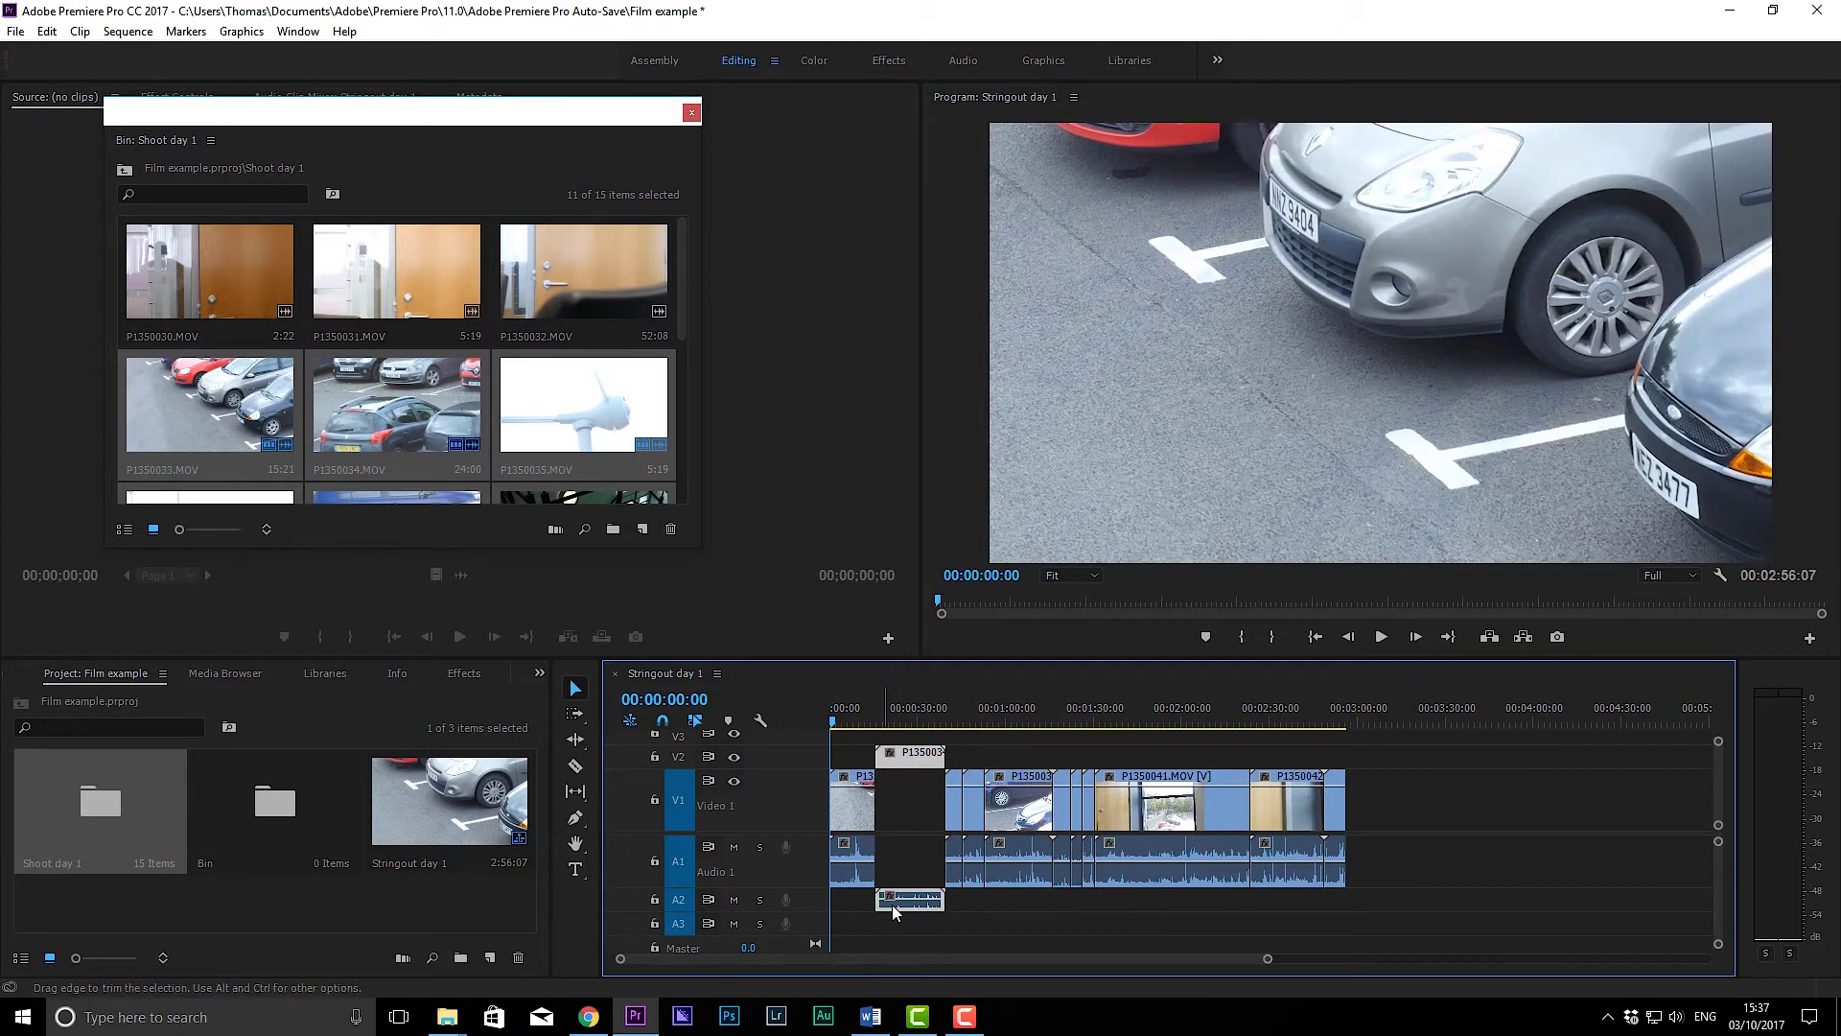
pyautogui.moveTo(908, 897); pyautogui.dragTo(911, 867)
pyautogui.moveTo(910, 757); pyautogui.dragTo(895, 788)
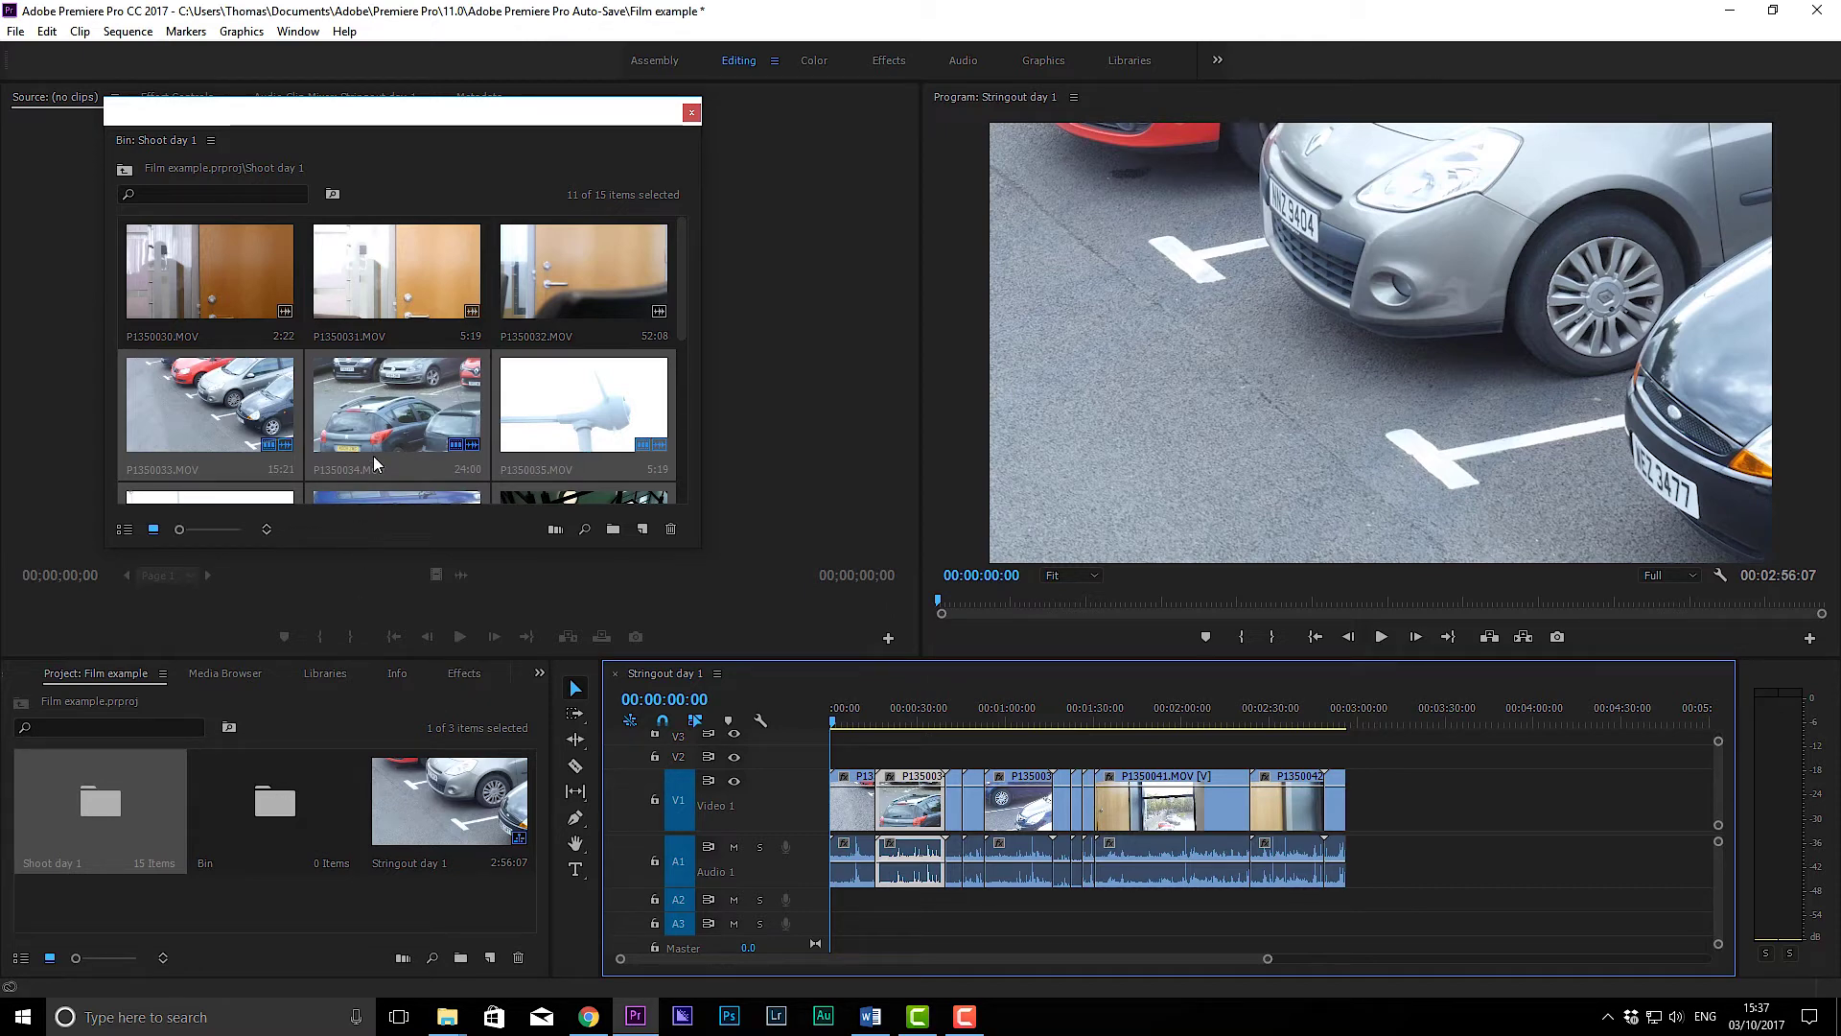
# Step: Place MONO-001.wav from the Shoot day 1 aud bin onto track A2
pyautogui.scroll(-3, 372, 457)
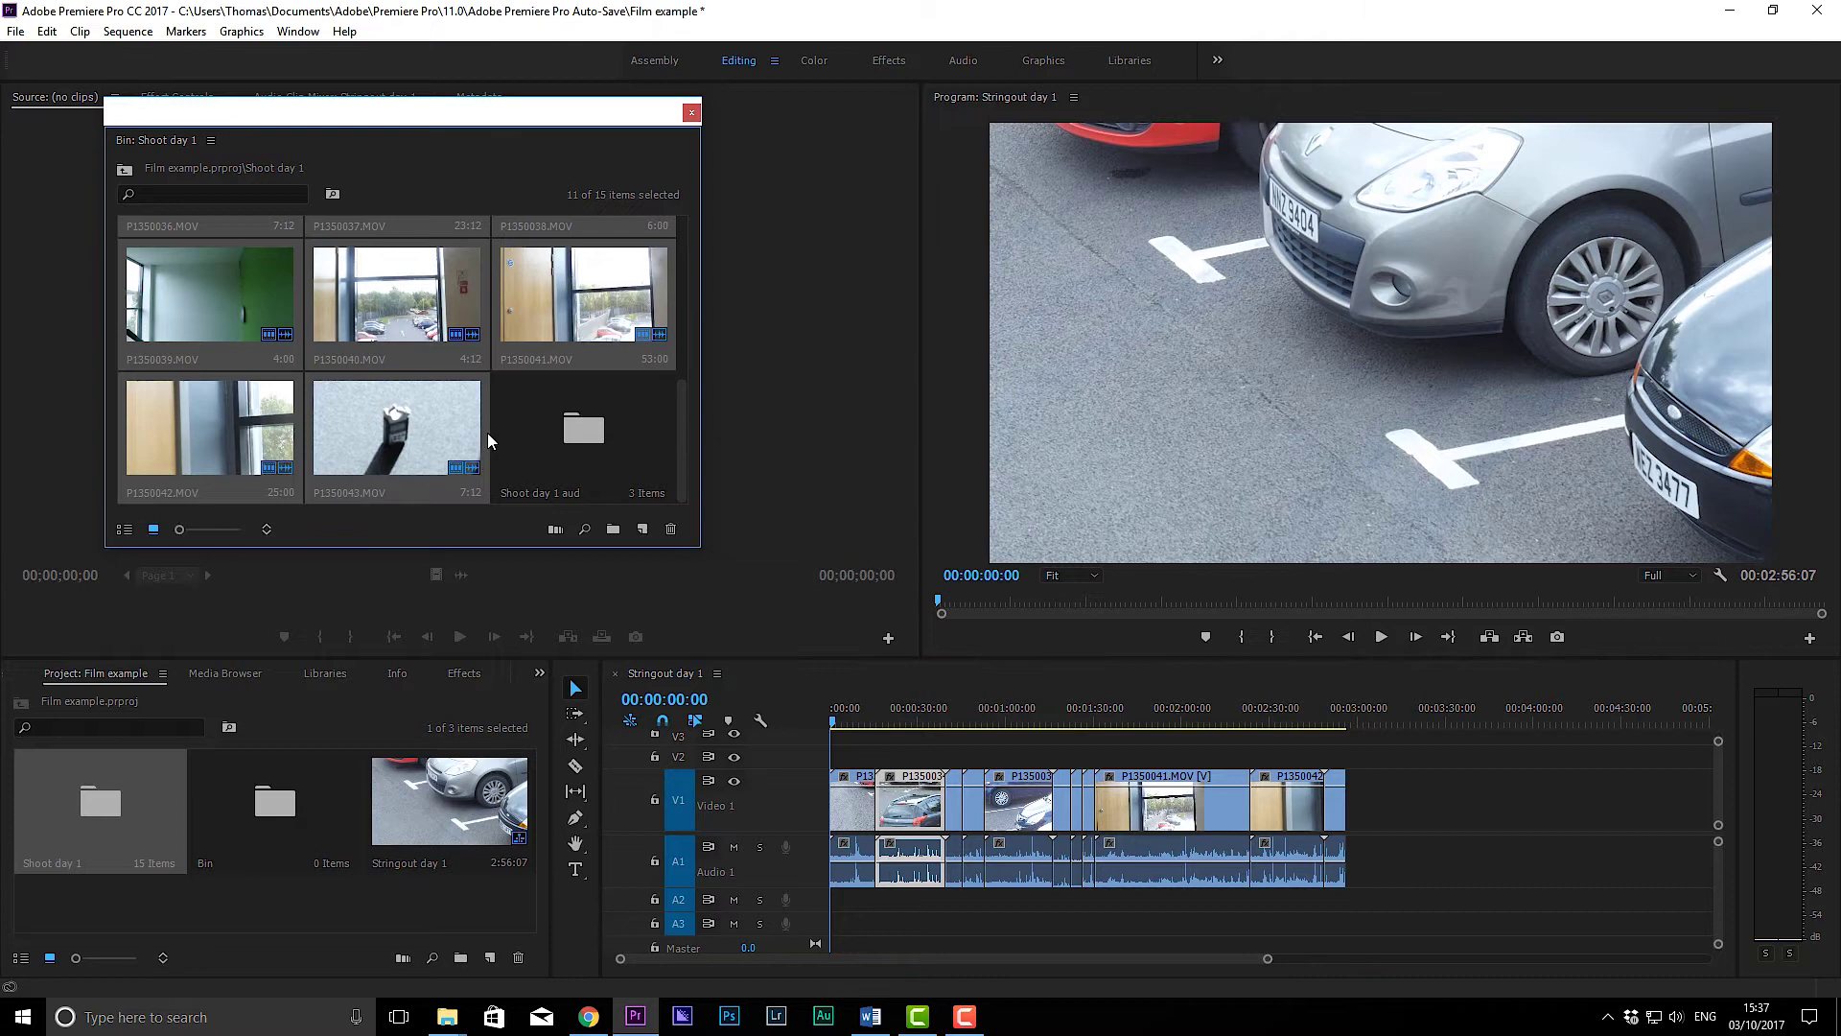
pyautogui.doubleClick(558, 437)
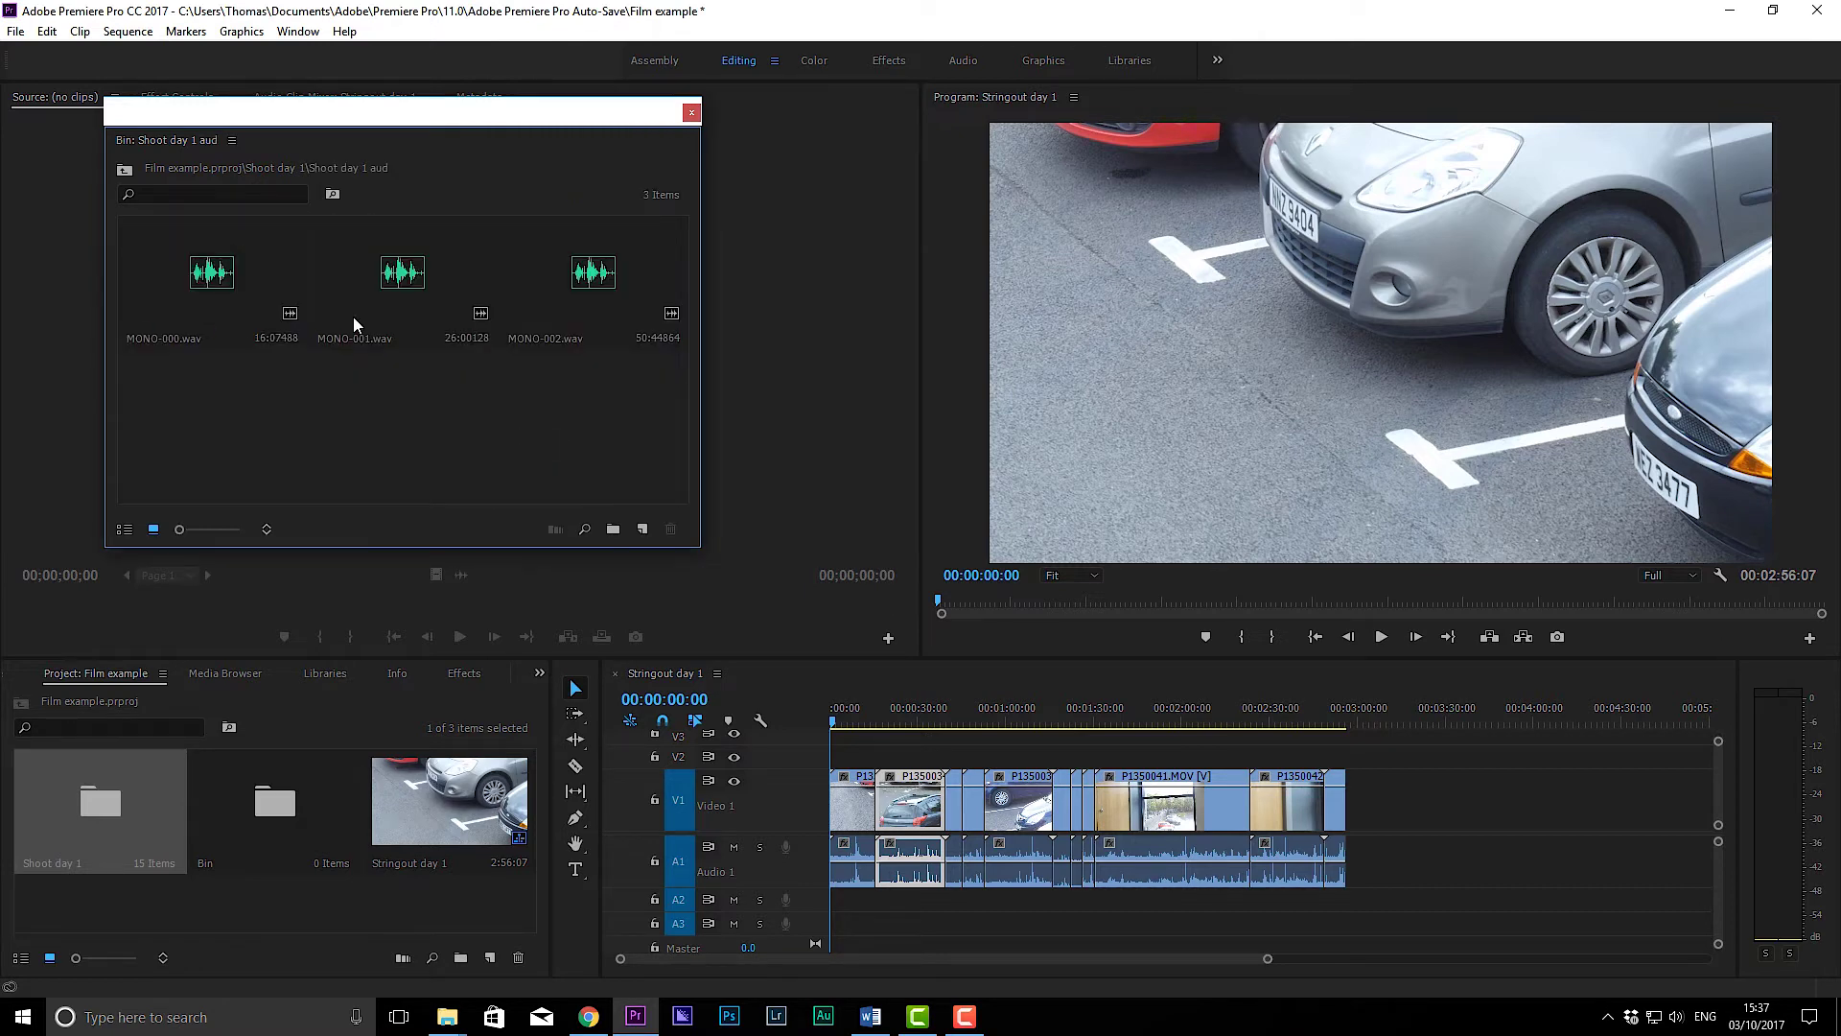
pyautogui.click(184, 274)
pyautogui.click(378, 382)
pyautogui.click(402, 288)
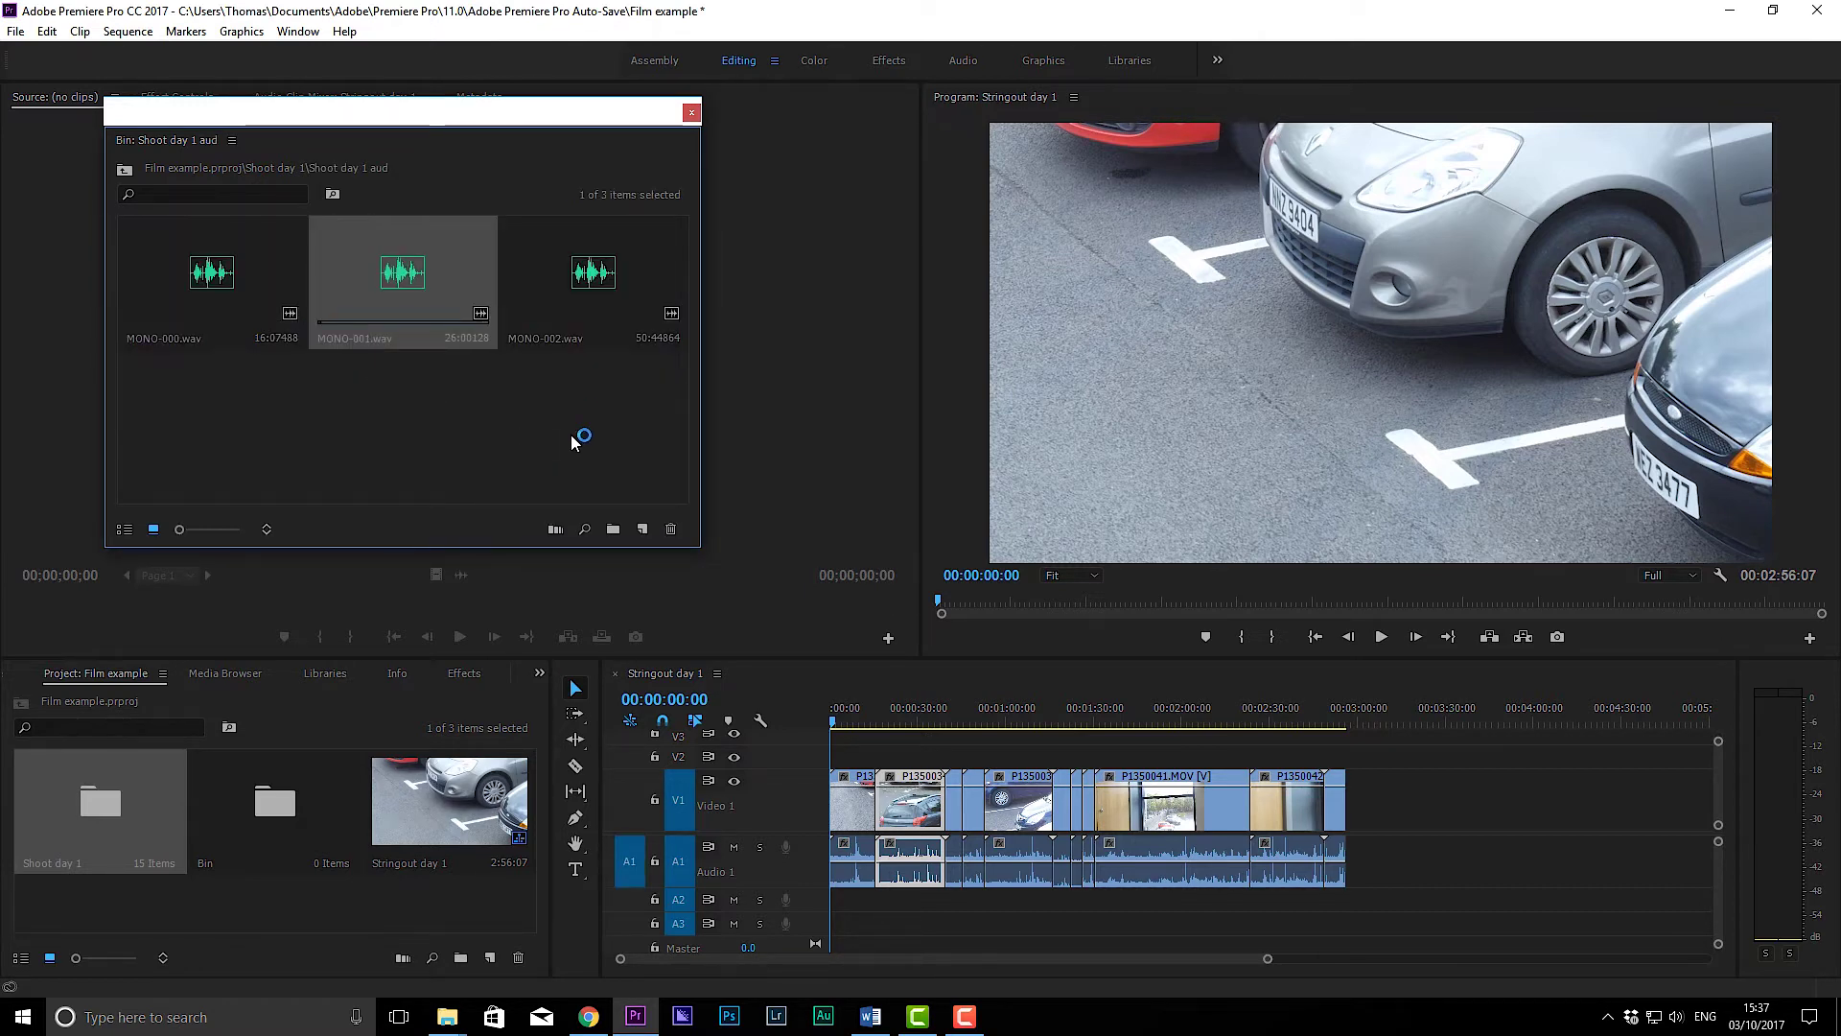
pyautogui.keyDown('ctrl'); pyautogui.click(394, 294); pyautogui.keyUp('ctrl')
pyautogui.moveTo(395, 291); pyautogui.dragTo(891, 901)
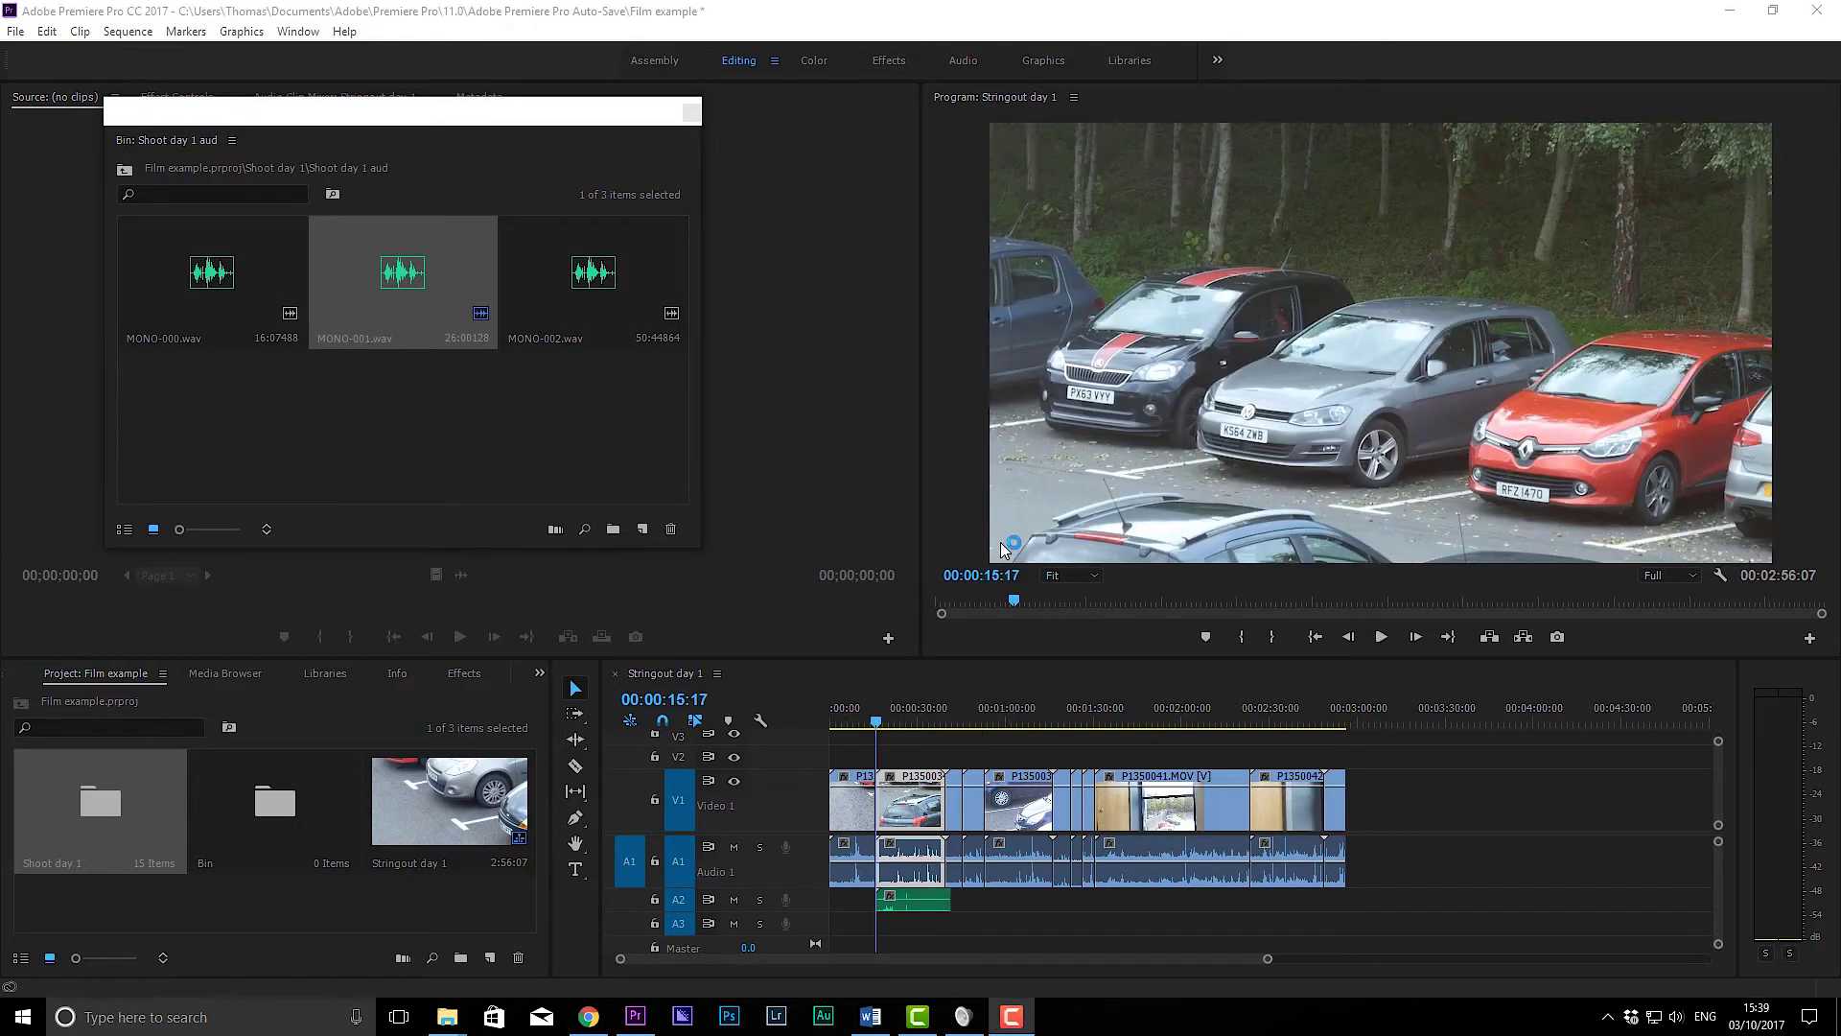
# Step: Fit the sequence in the timeline and scrub to around 1:33 to find P1350041
pyautogui.moveTo(939, 711); pyautogui.dragTo(851, 728)
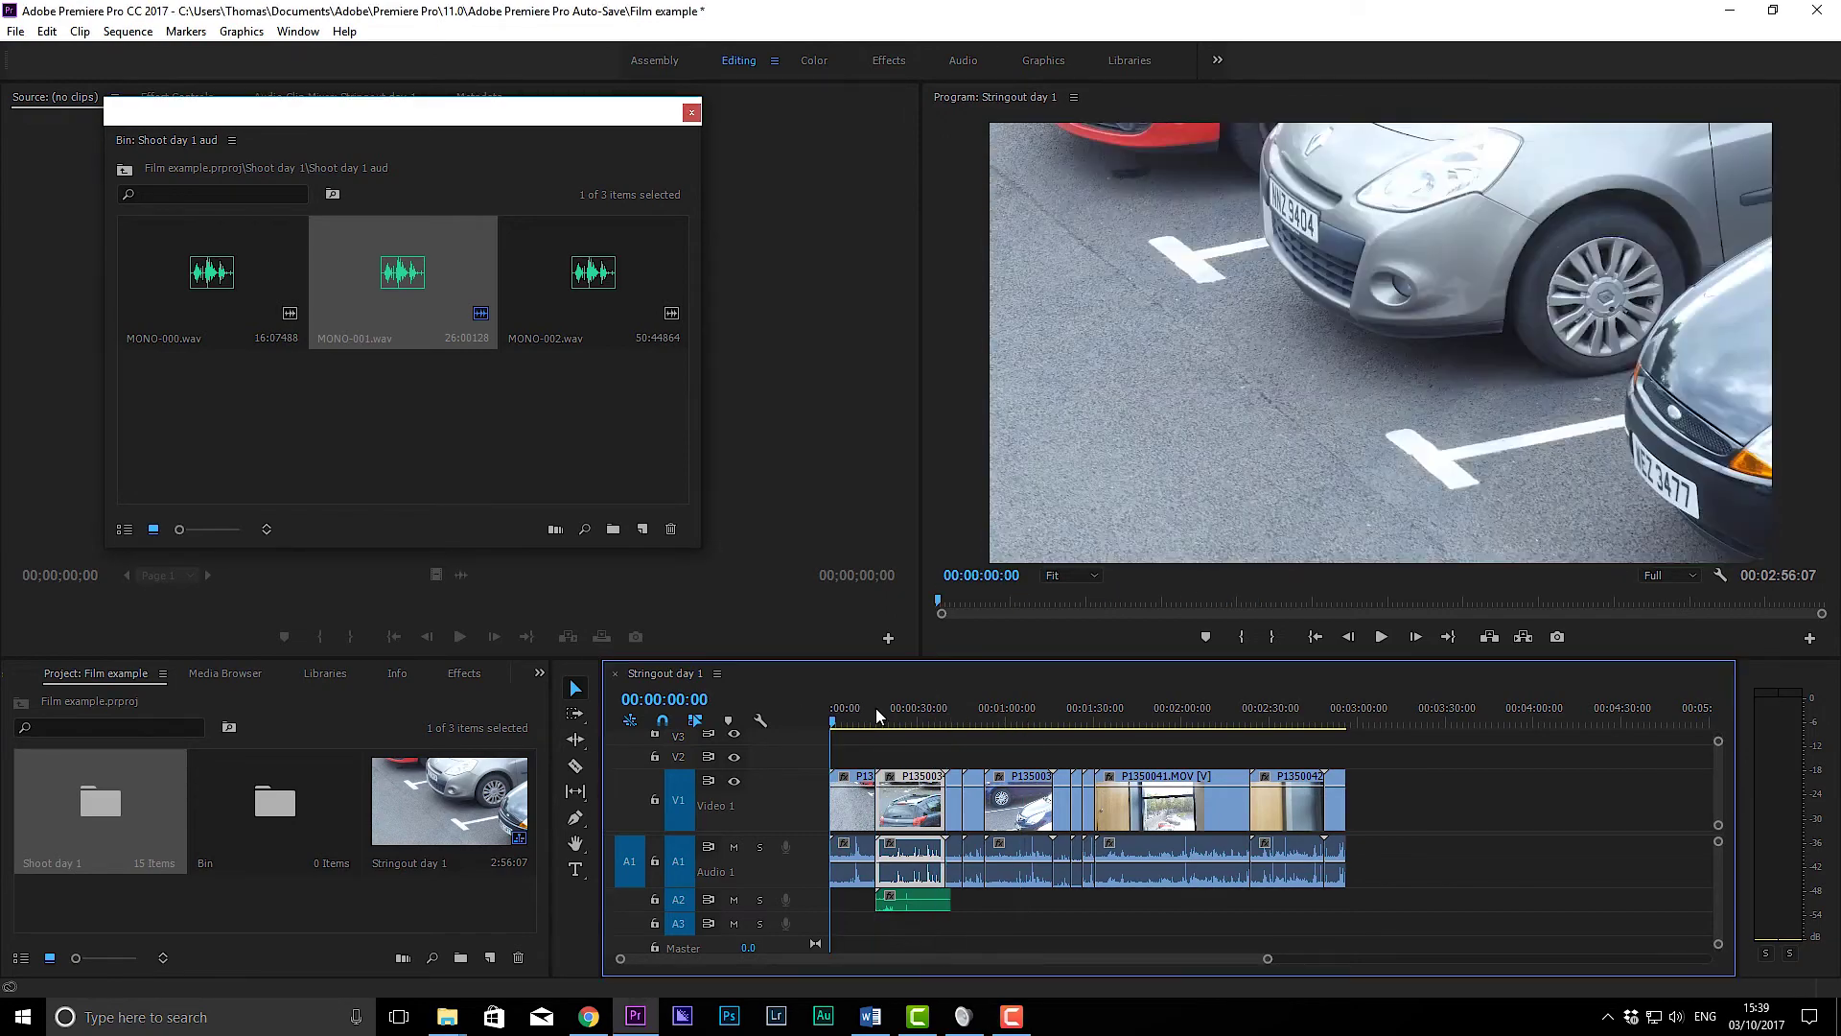
pyautogui.press('=')
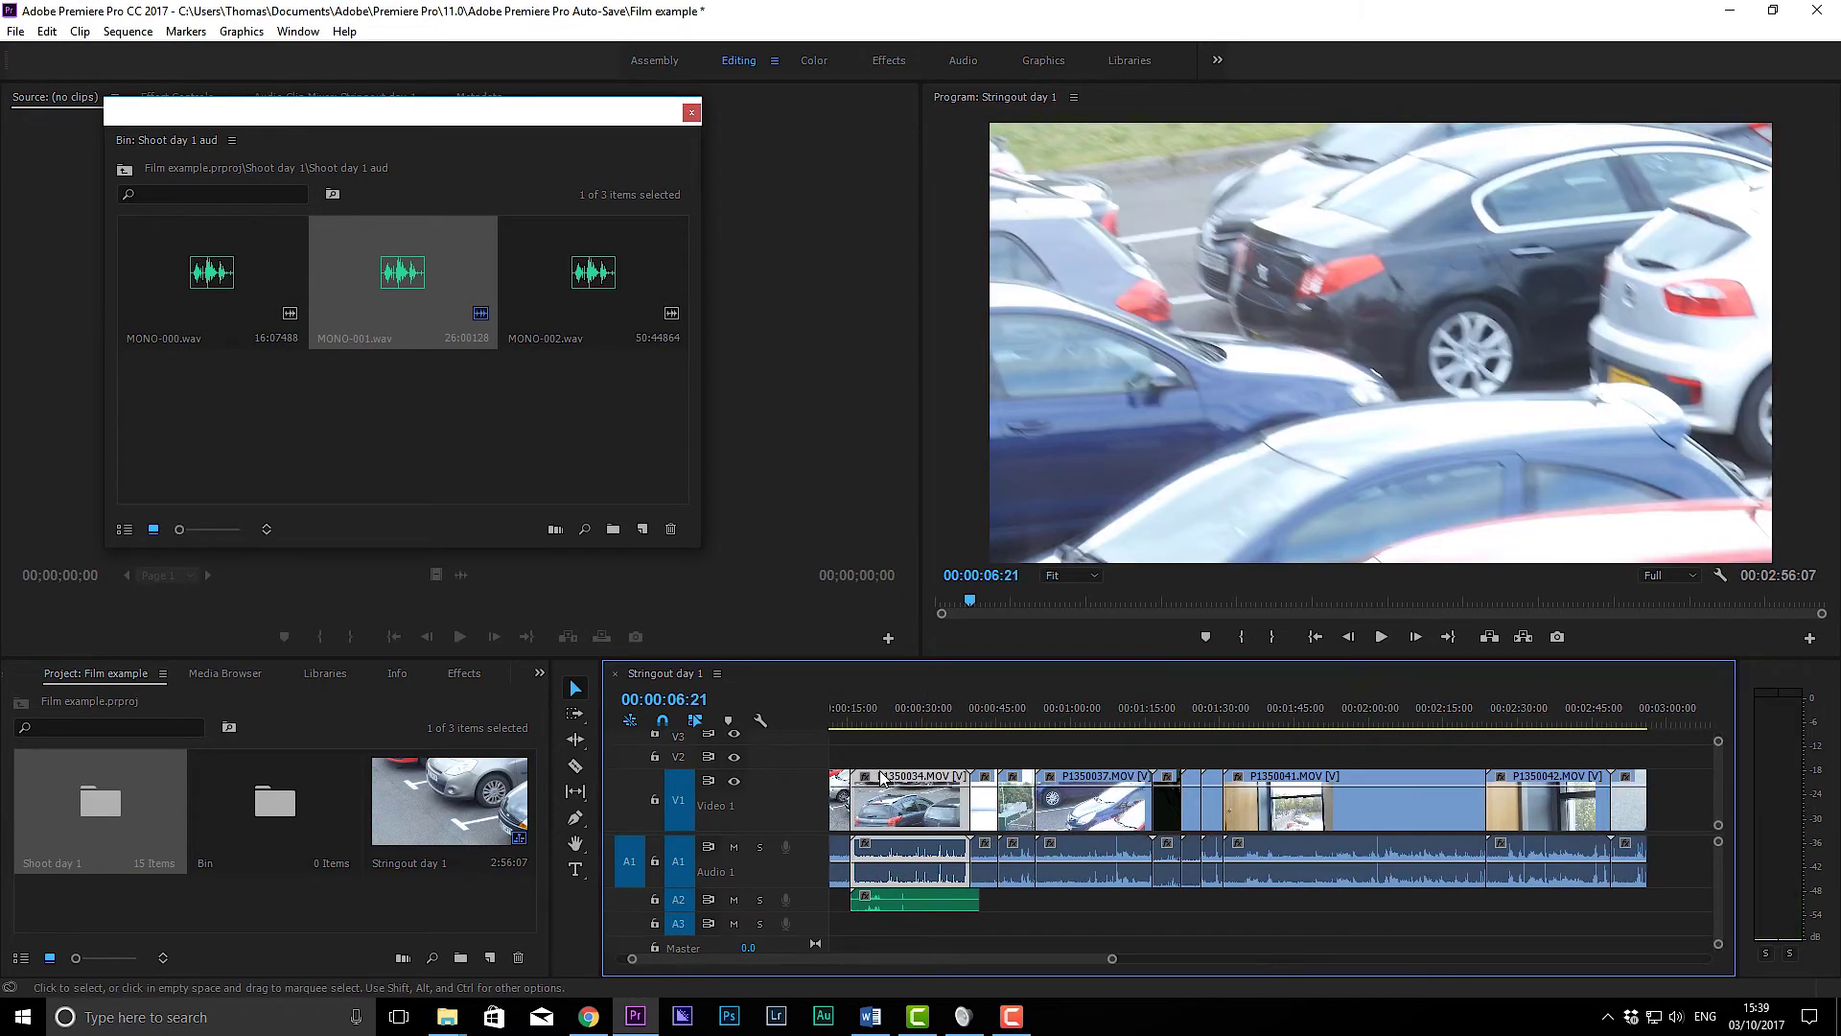
pyautogui.press('Home')
pyautogui.press('\\')
pyautogui.moveTo(820, 731); pyautogui.dragTo(1146, 726)
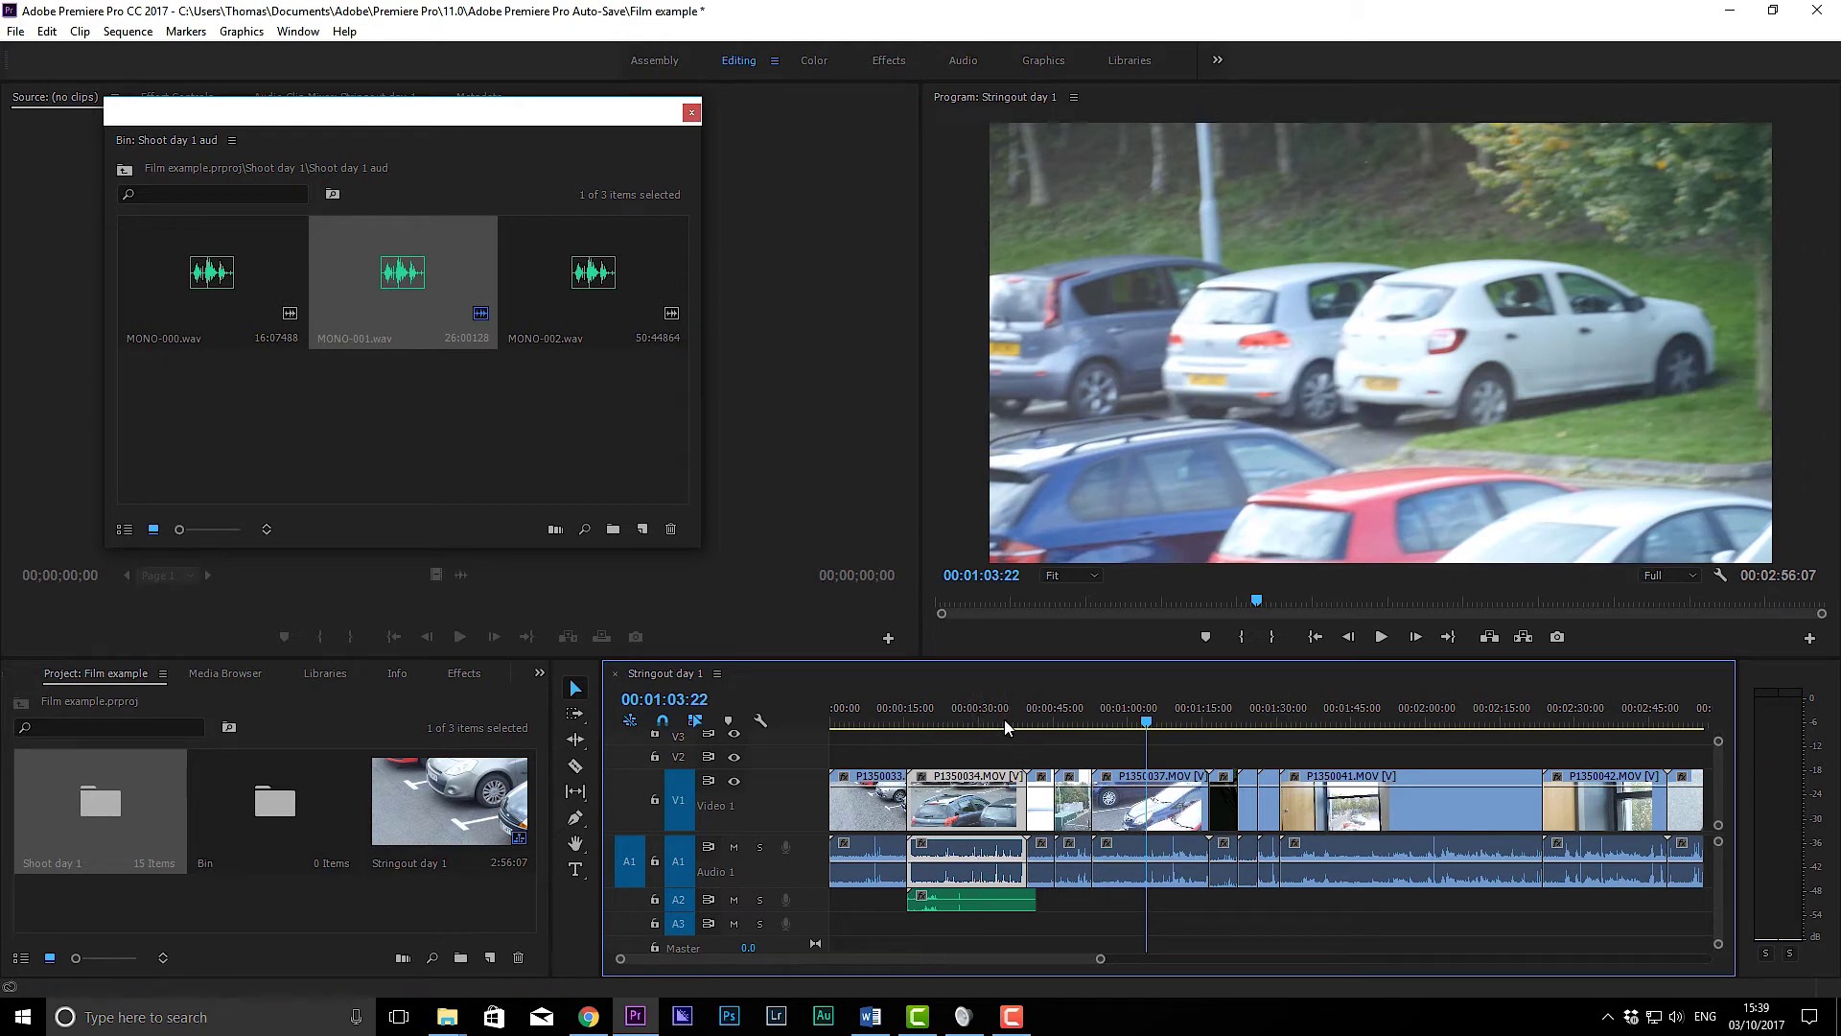
pyautogui.moveTo(1146, 726); pyautogui.dragTo(1299, 729)
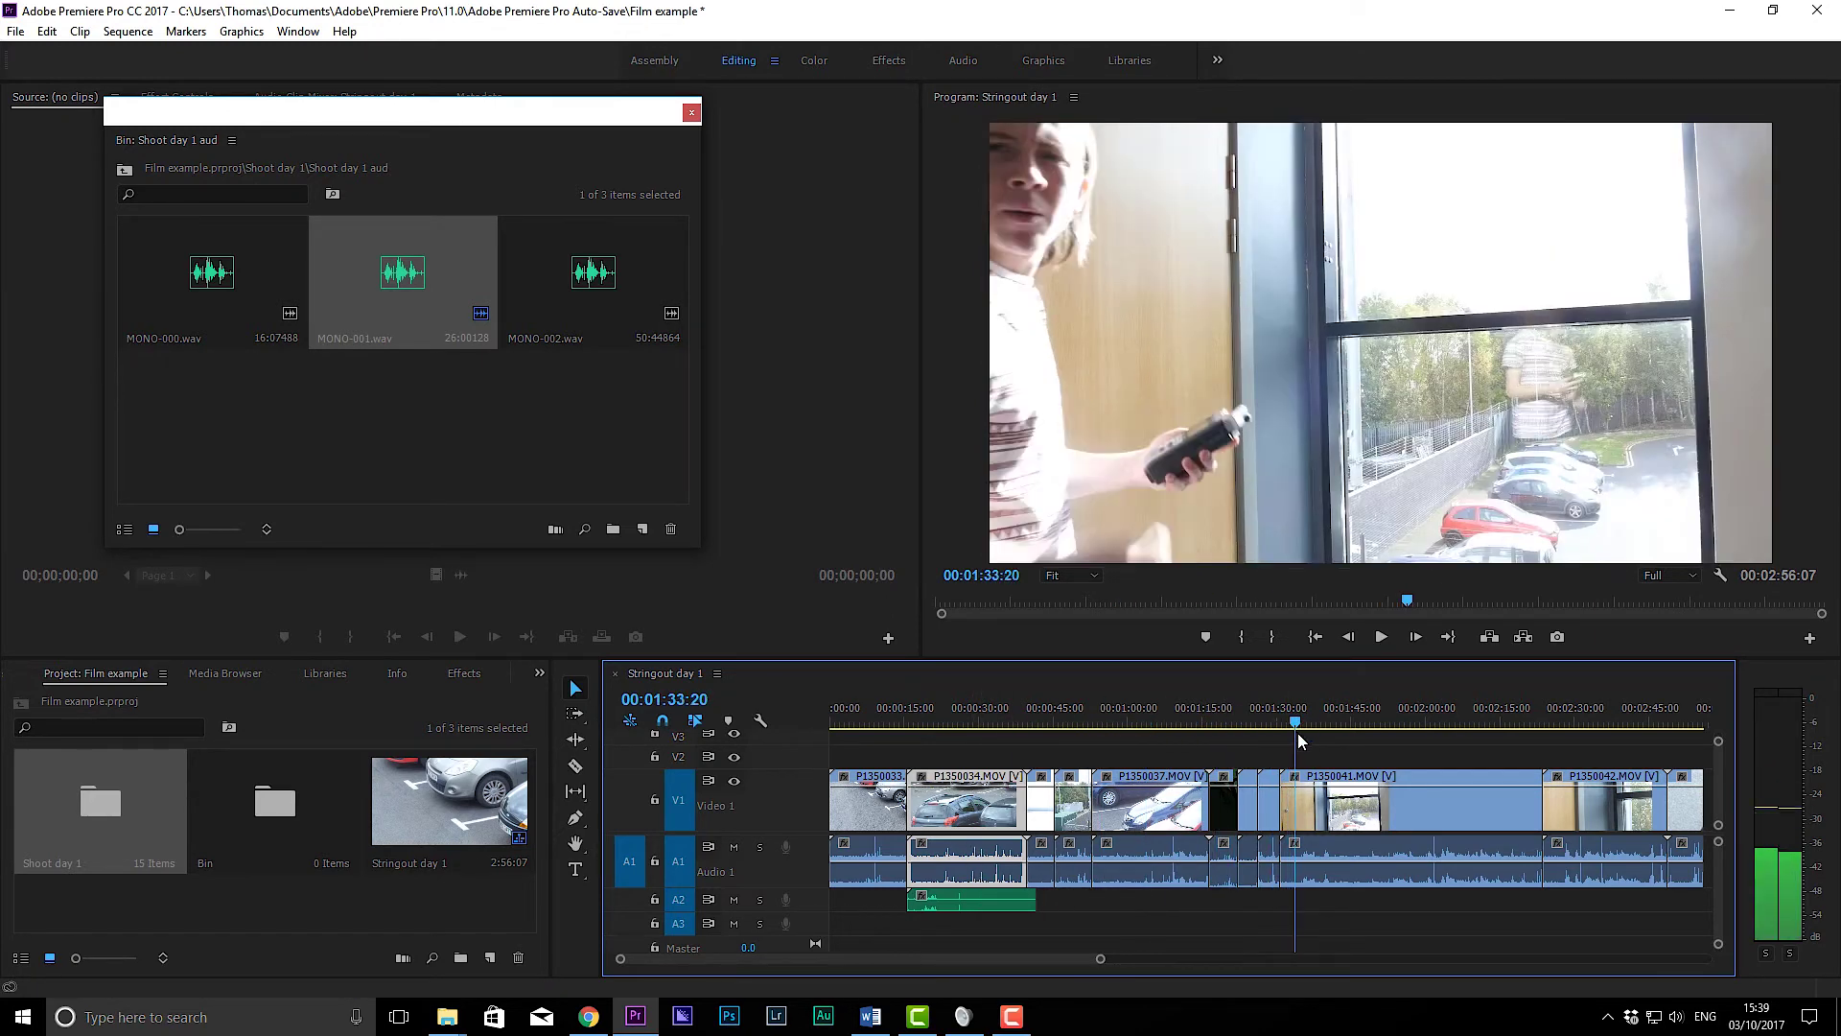
# Step: Slide MONO-001 along A2 to about 00:01:33 and check the clap near 2:00
pyautogui.moveTo(941, 901); pyautogui.dragTo(1321, 906)
pyautogui.press('-')
pyautogui.press('-')
pyautogui.press('-')
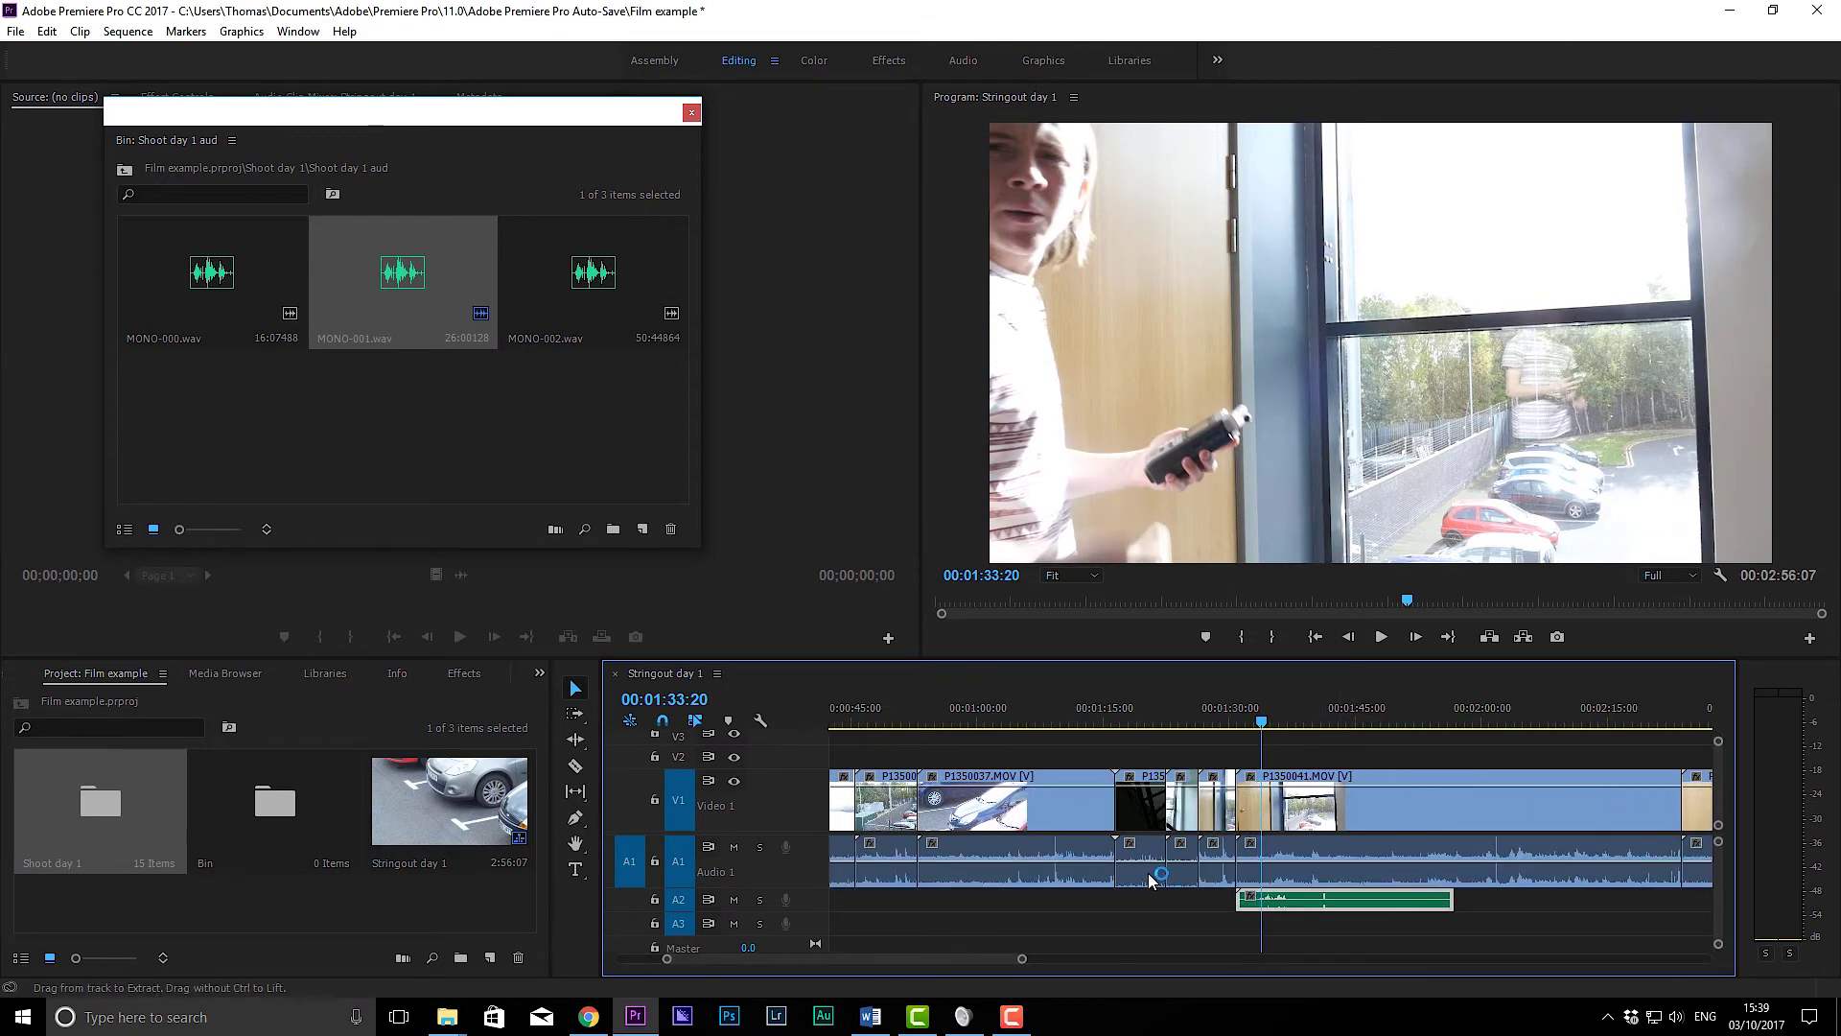
pyautogui.press('=')
pyautogui.press('=')
pyautogui.press('=')
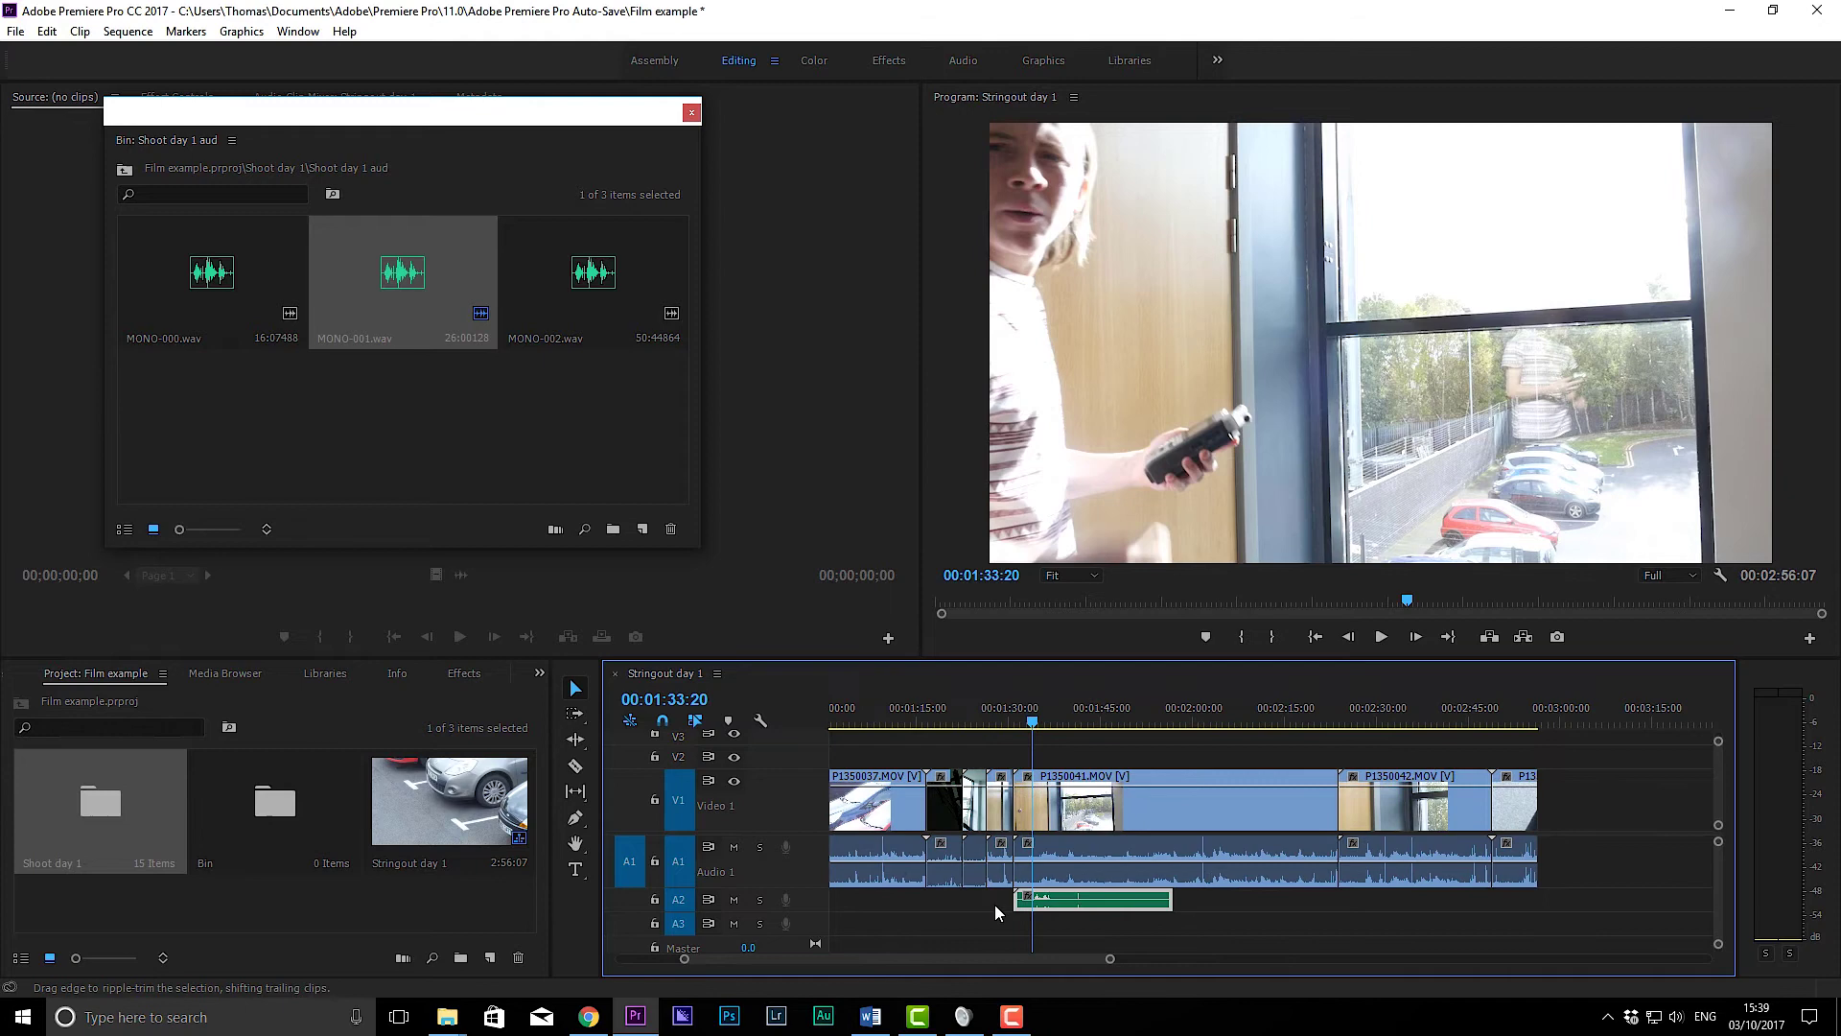
pyautogui.press('=')
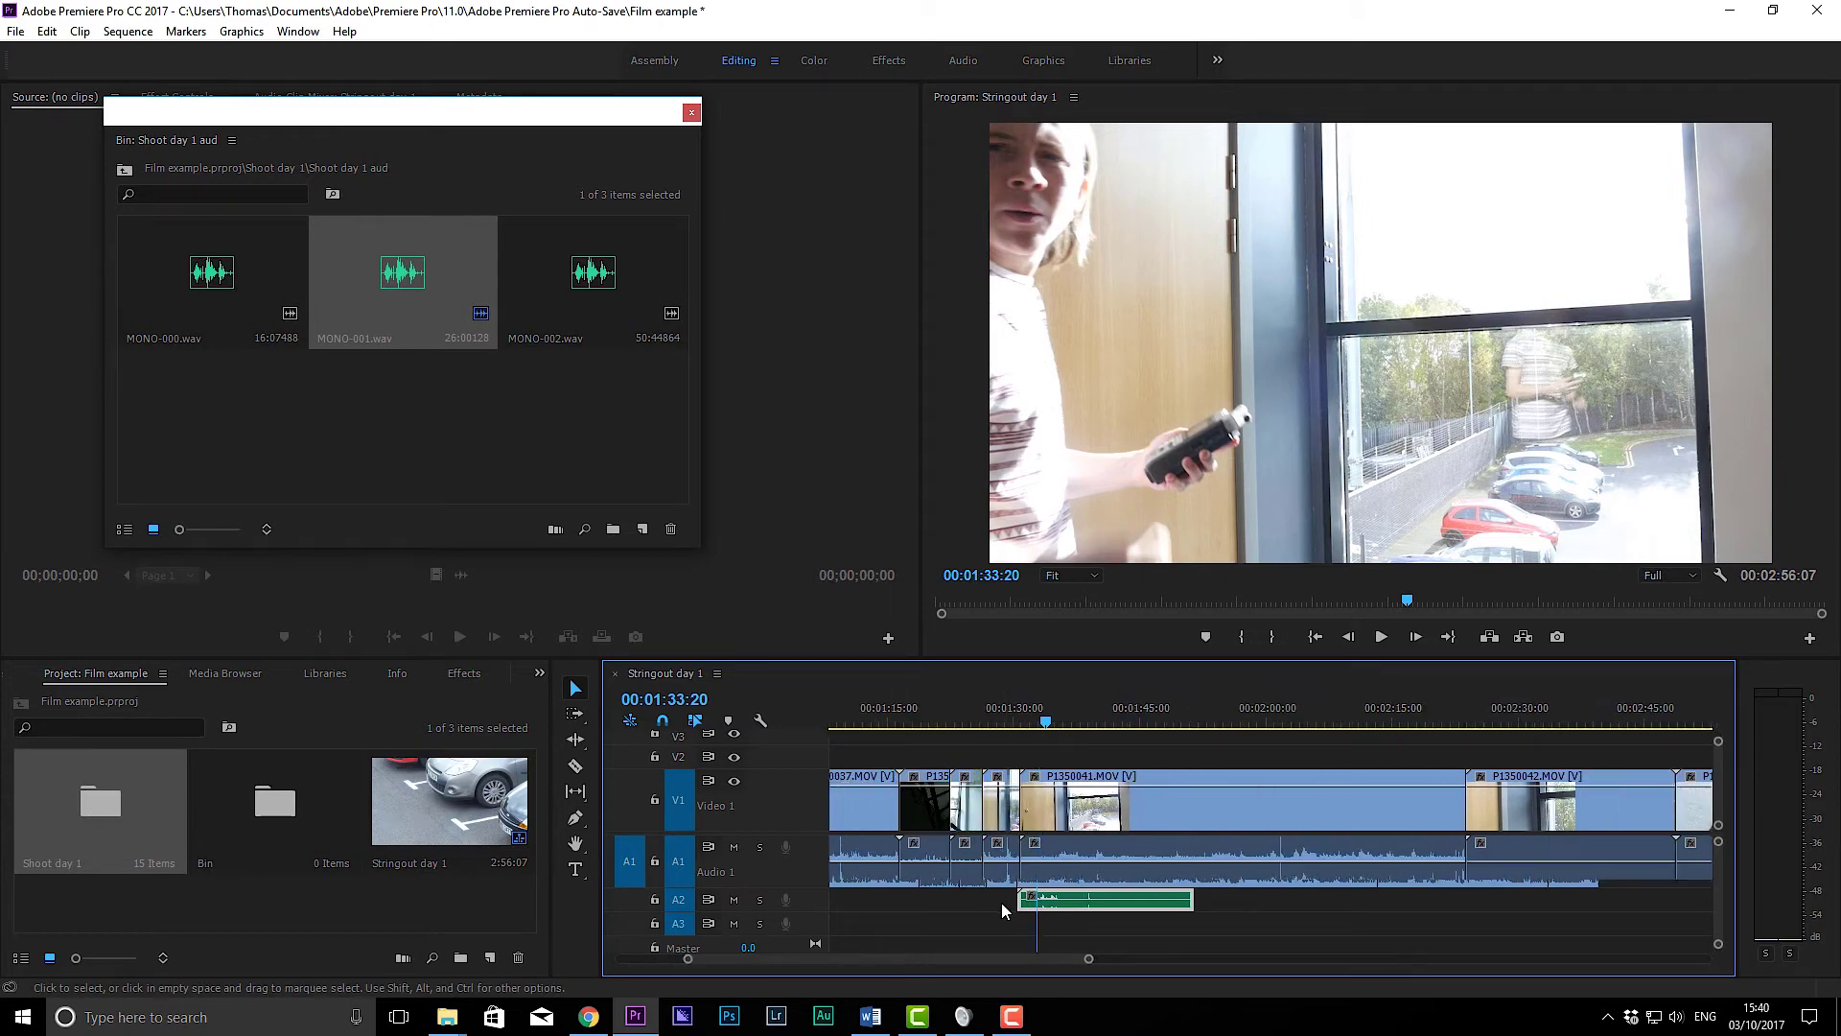
pyautogui.click(1070, 720)
pyautogui.moveTo(1072, 719); pyautogui.dragTo(1067, 721)
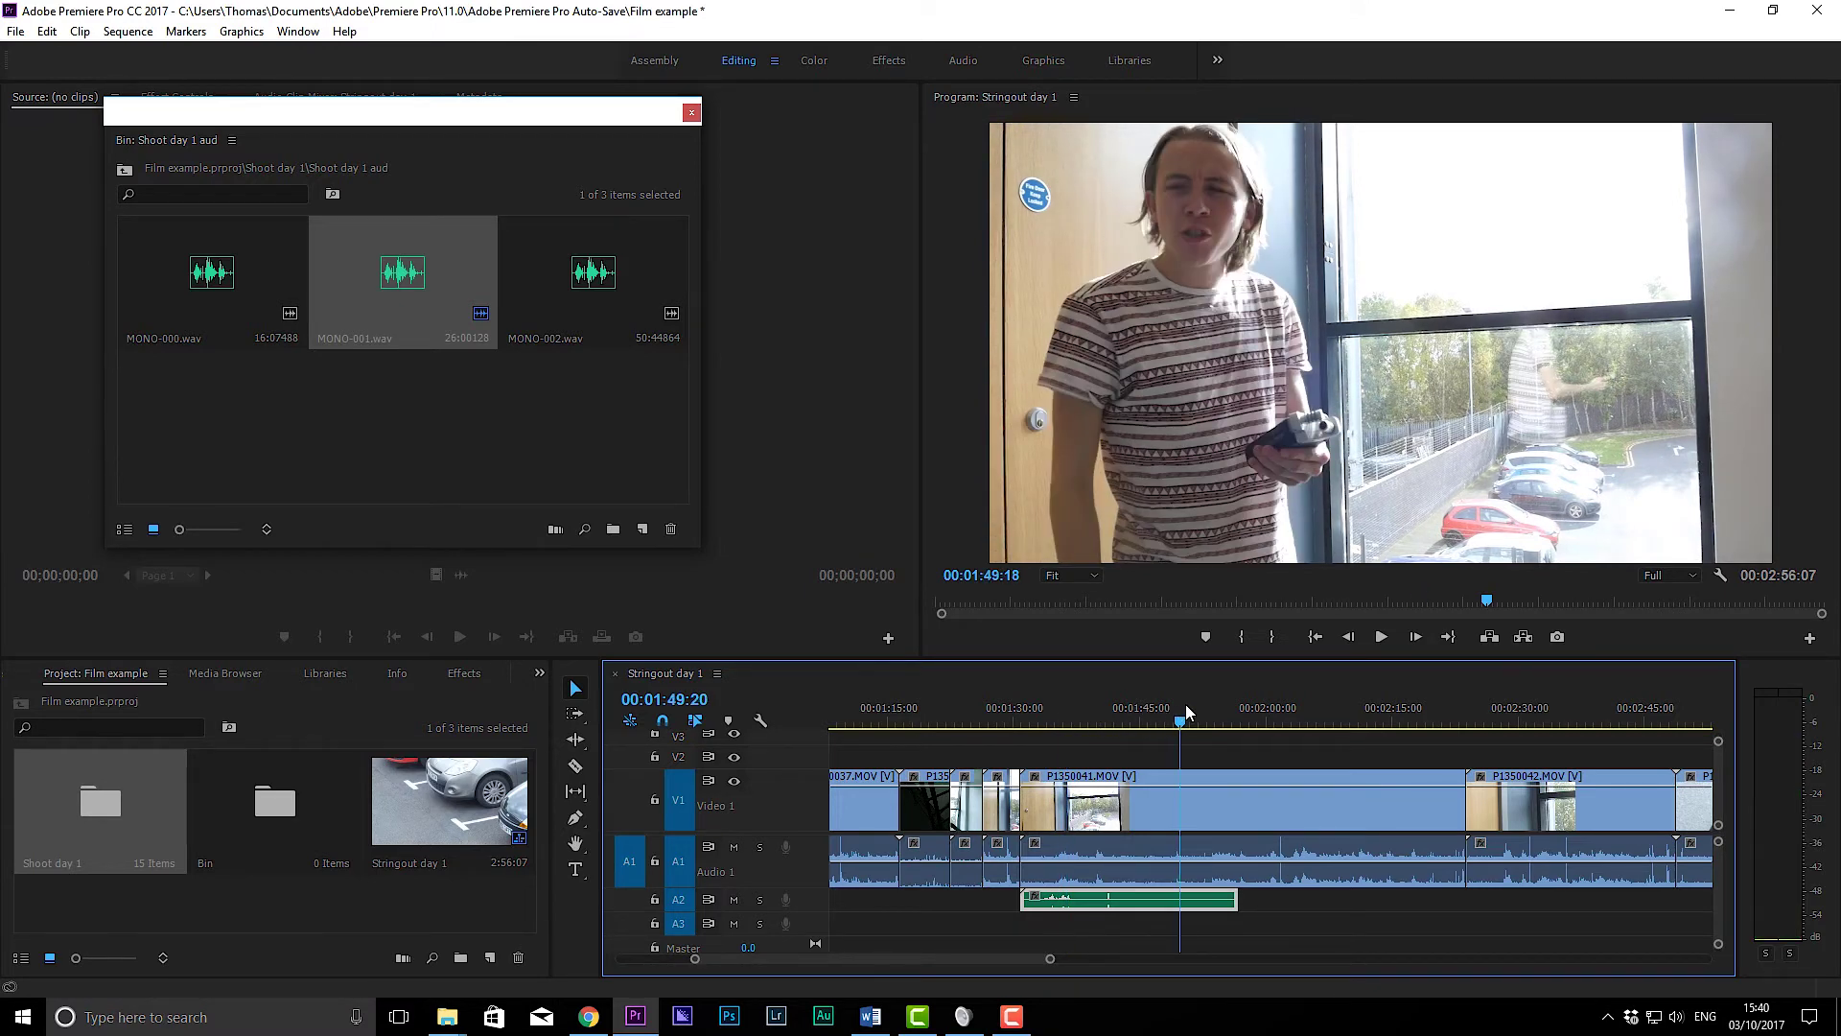
pyautogui.moveTo(1186, 712); pyautogui.dragTo(1271, 719)
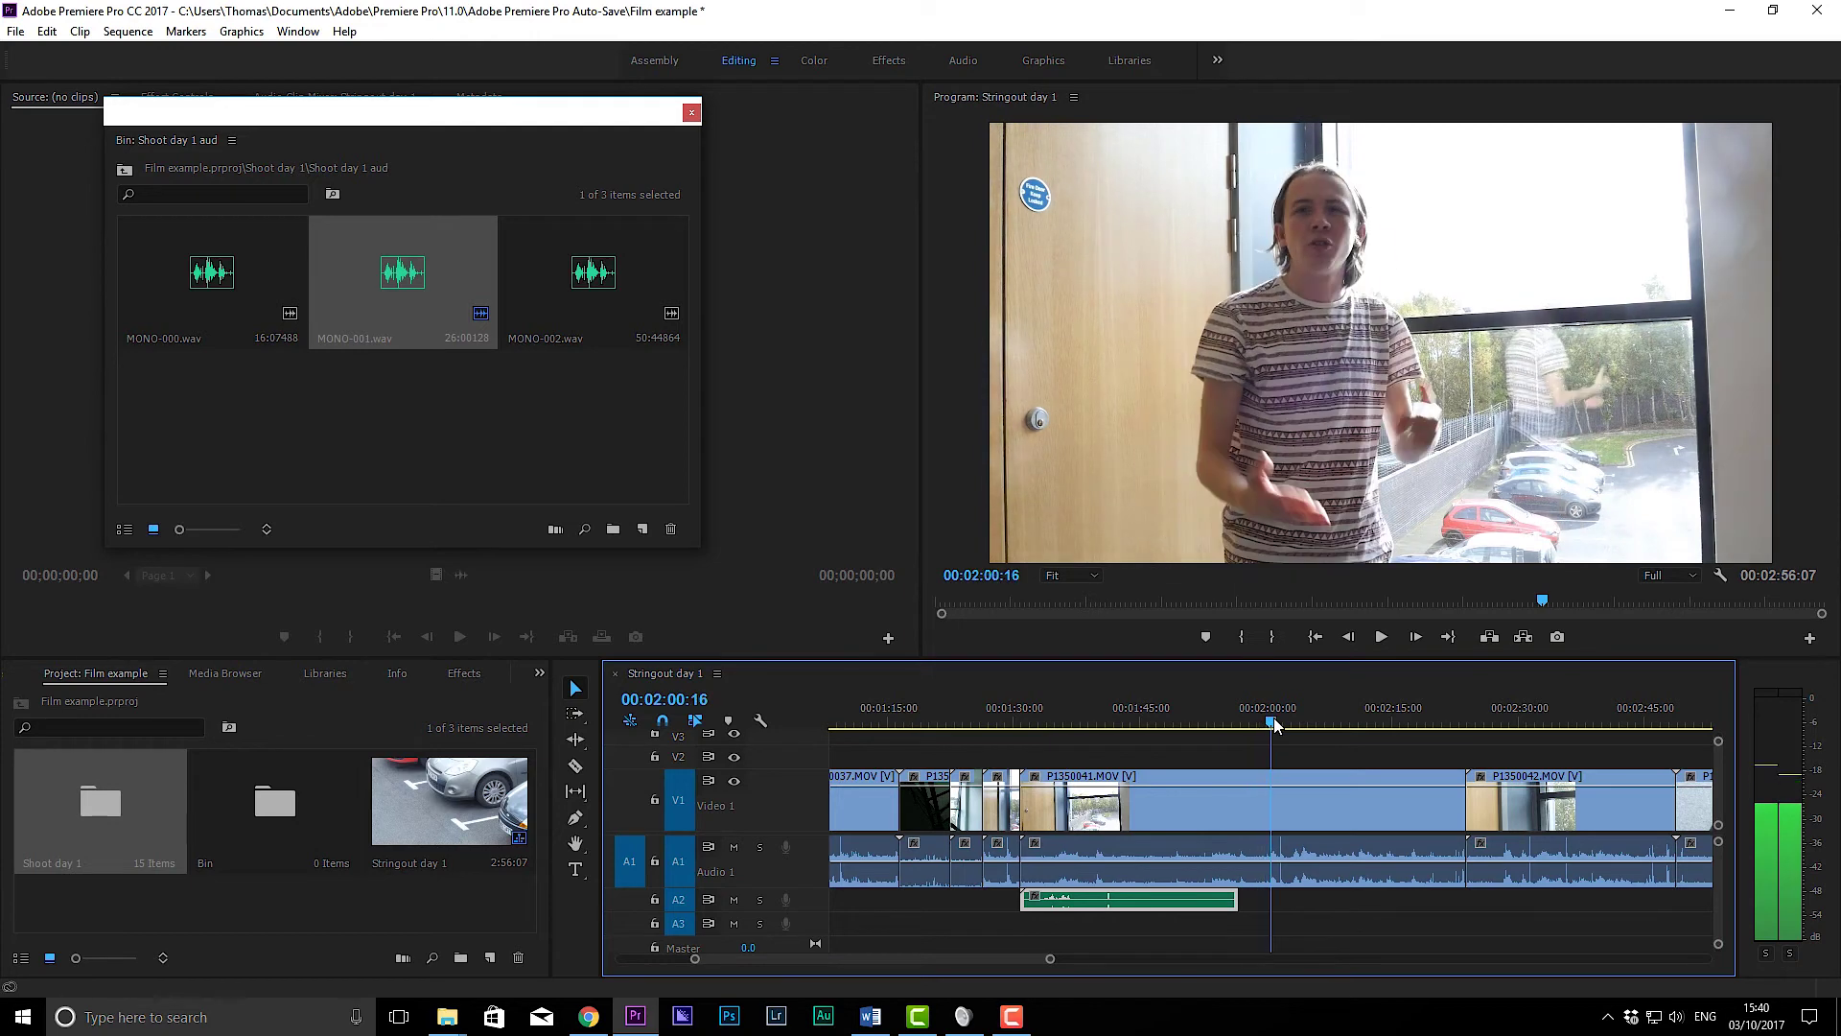
# Step: Slide MONO-001 later on Audio 2 so its clap roughly matches the camera clap near 2:01
pyautogui.doubleClick(821, 869)
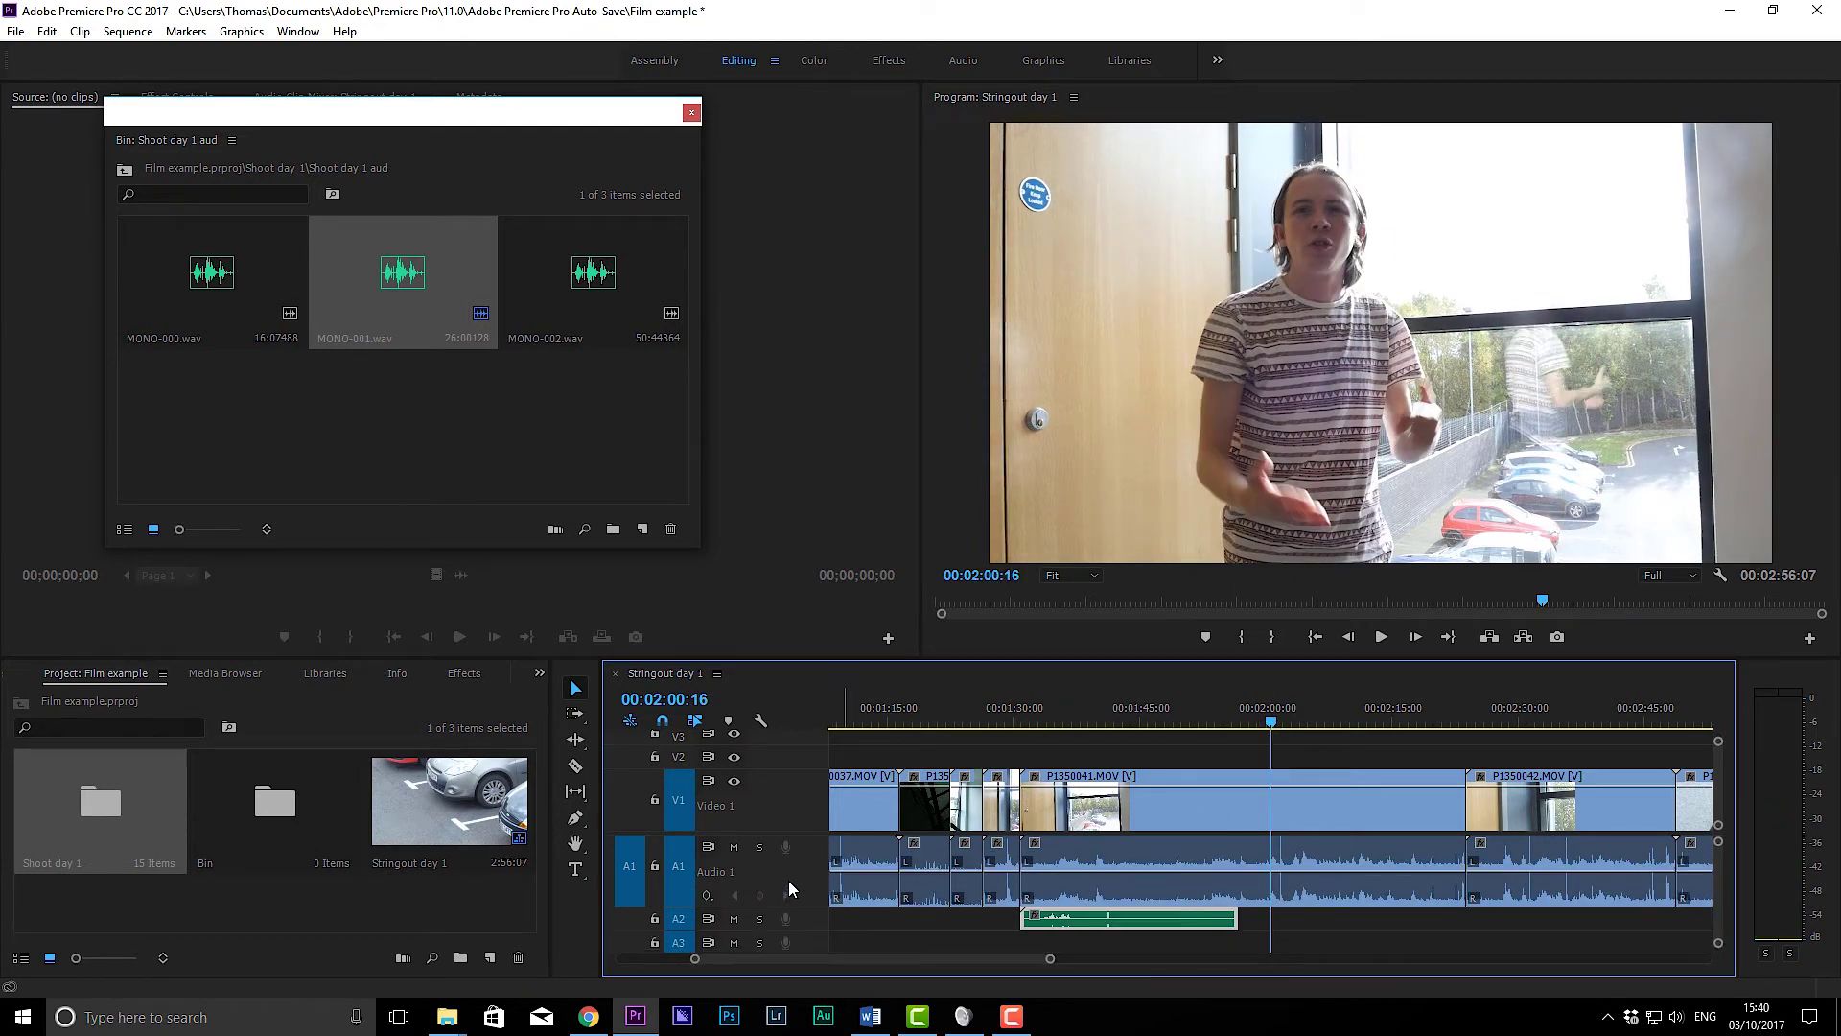
pyautogui.doubleClick(789, 882)
pyautogui.scroll(5, 1331, 924)
pyautogui.moveTo(1099, 888); pyautogui.dragTo(1436, 890)
pyautogui.scroll(3, 1184, 894)
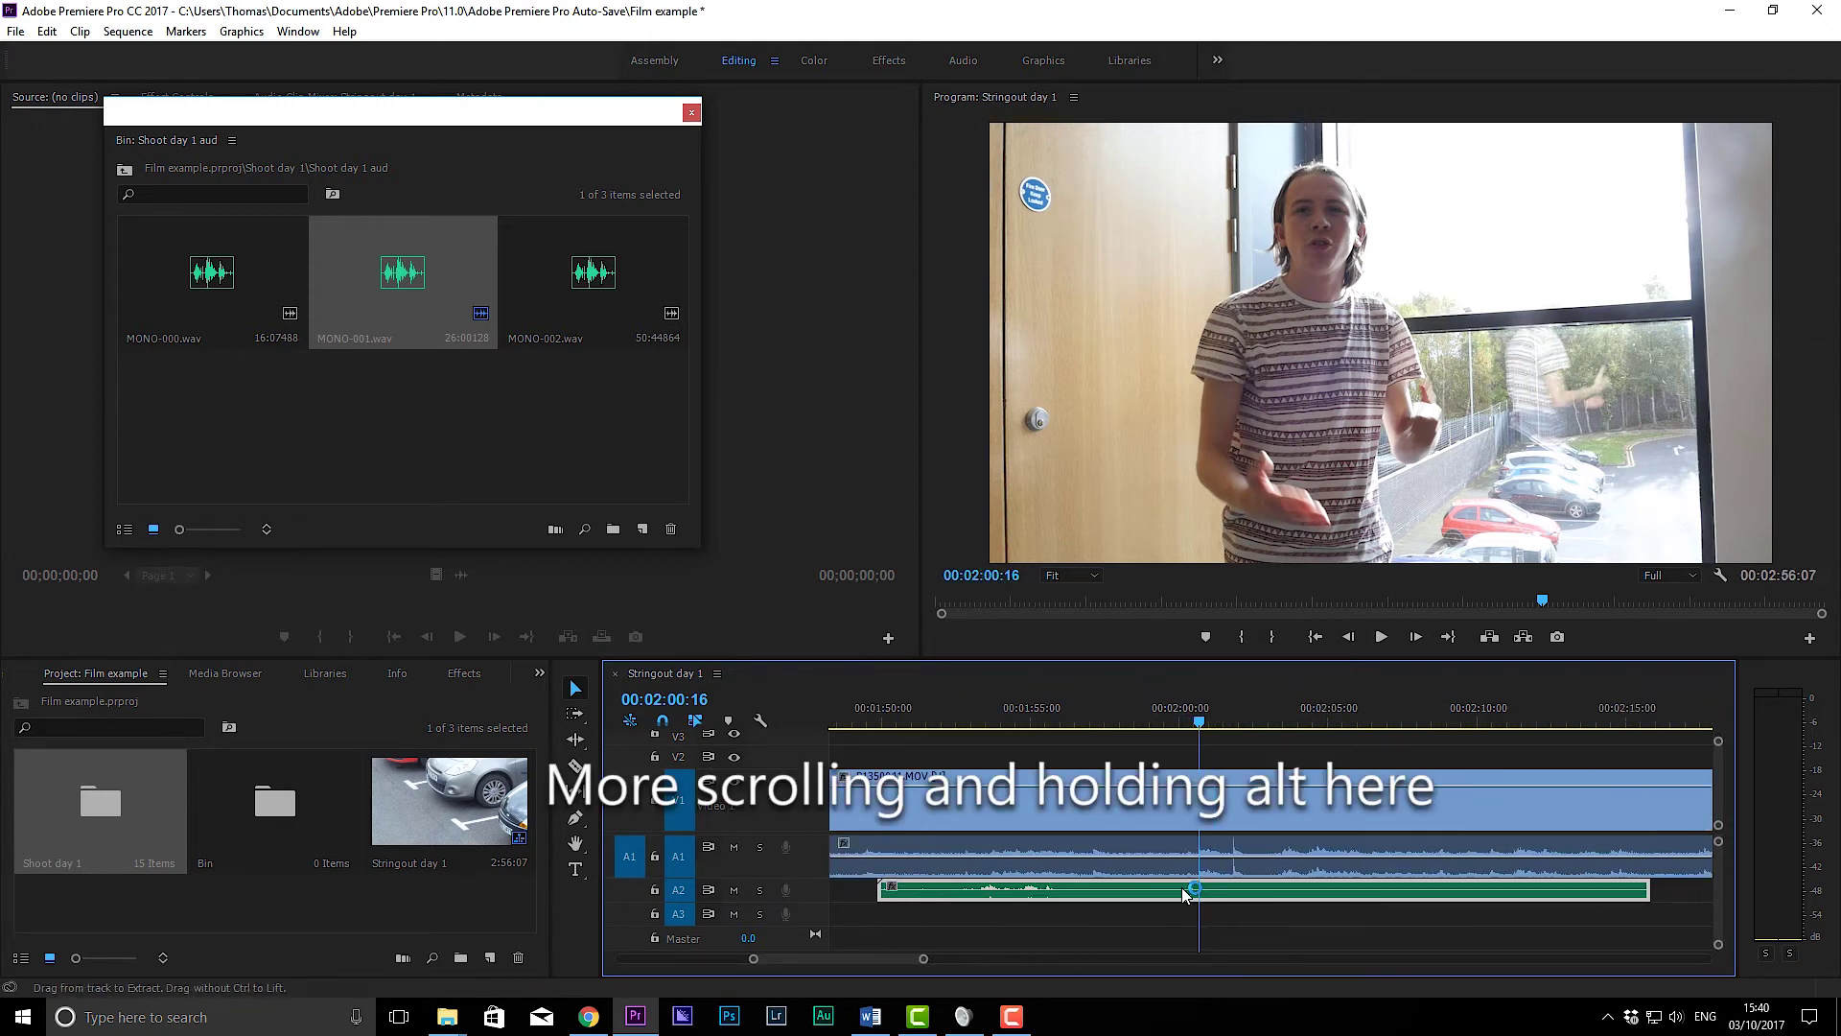
pyautogui.moveTo(1186, 894); pyautogui.dragTo(1231, 892)
pyautogui.scroll(2, 826, 888)
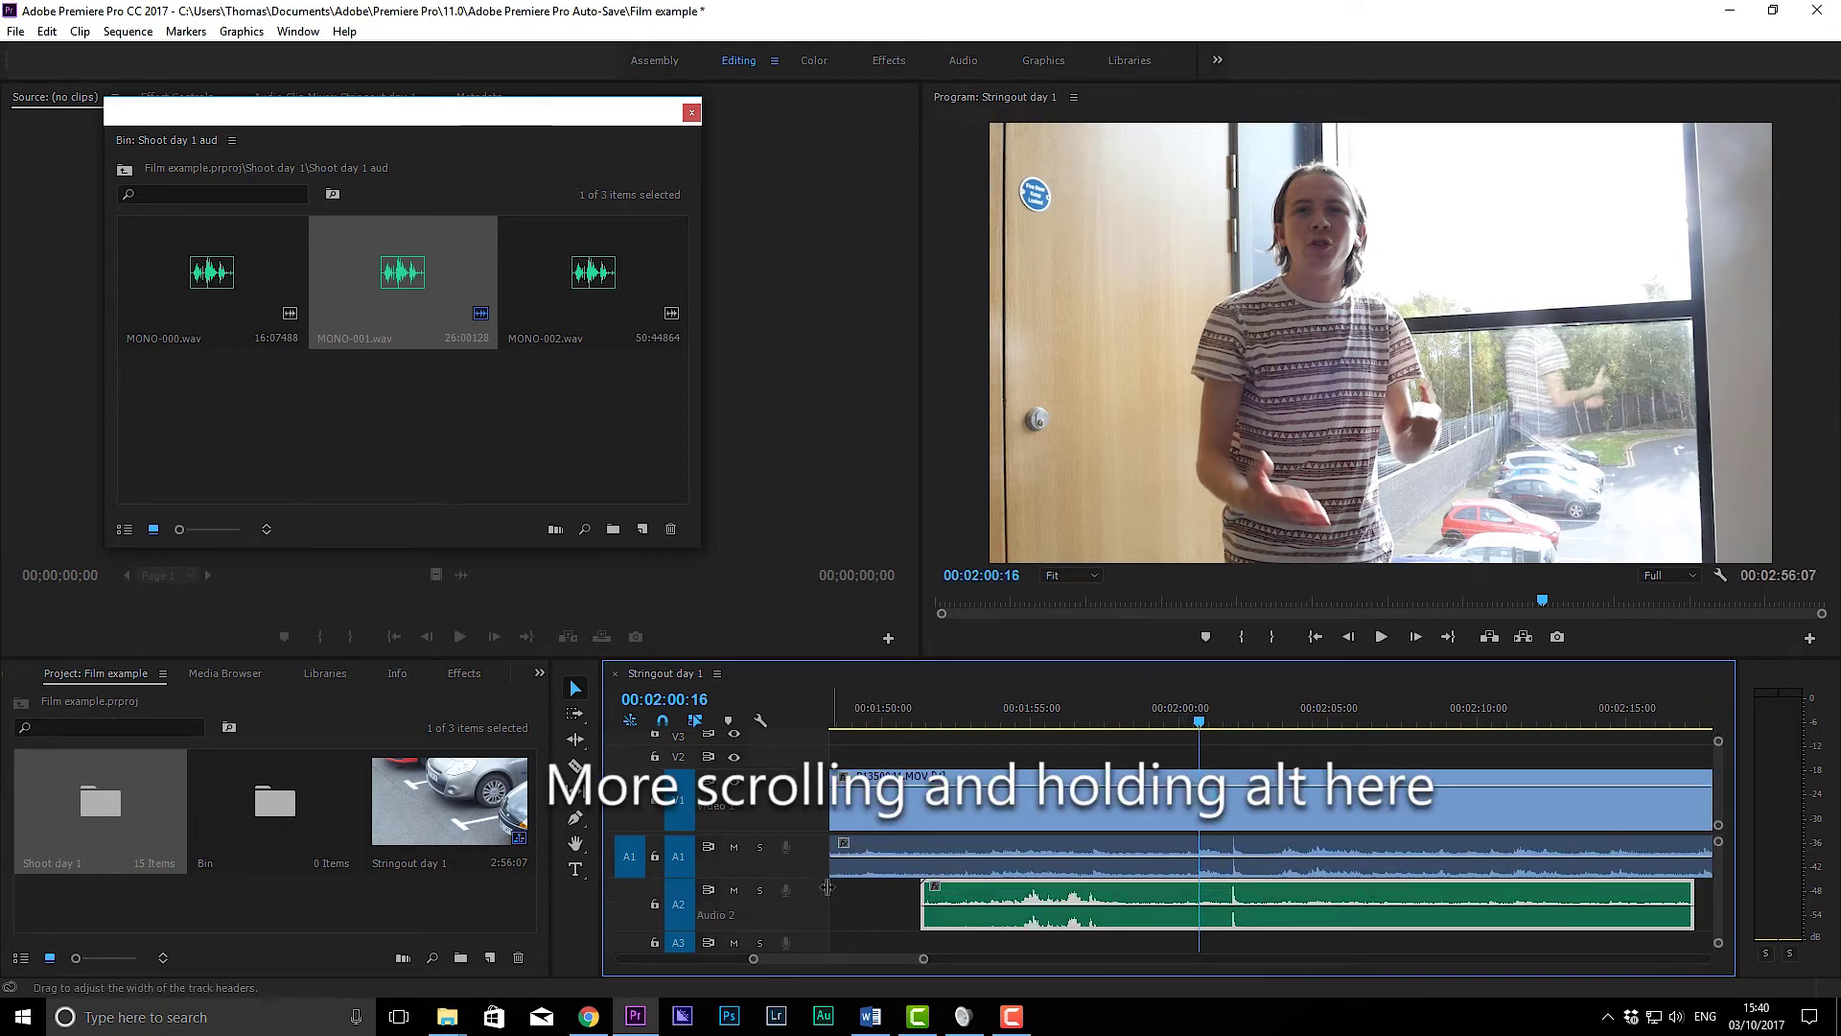
pyautogui.moveTo(1172, 715); pyautogui.dragTo(1240, 721)
pyautogui.scroll(6, 1303, 918)
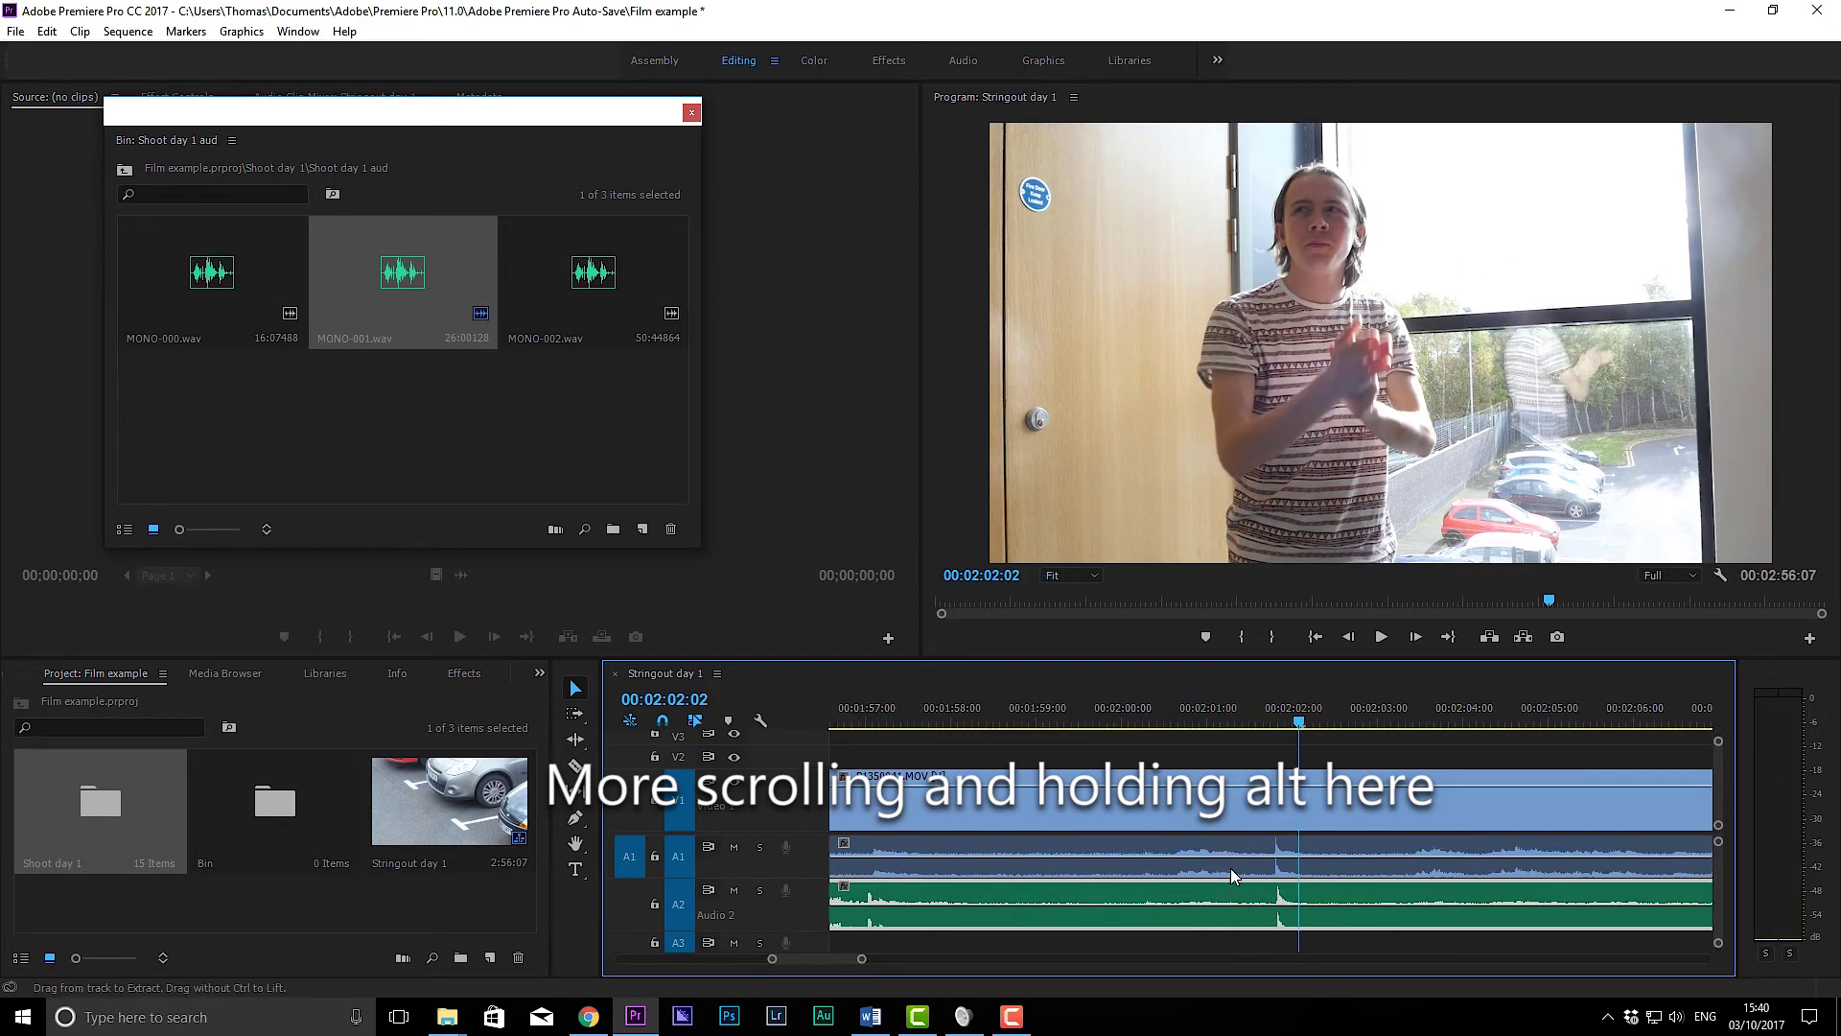
pyautogui.scroll(3, 1355, 906)
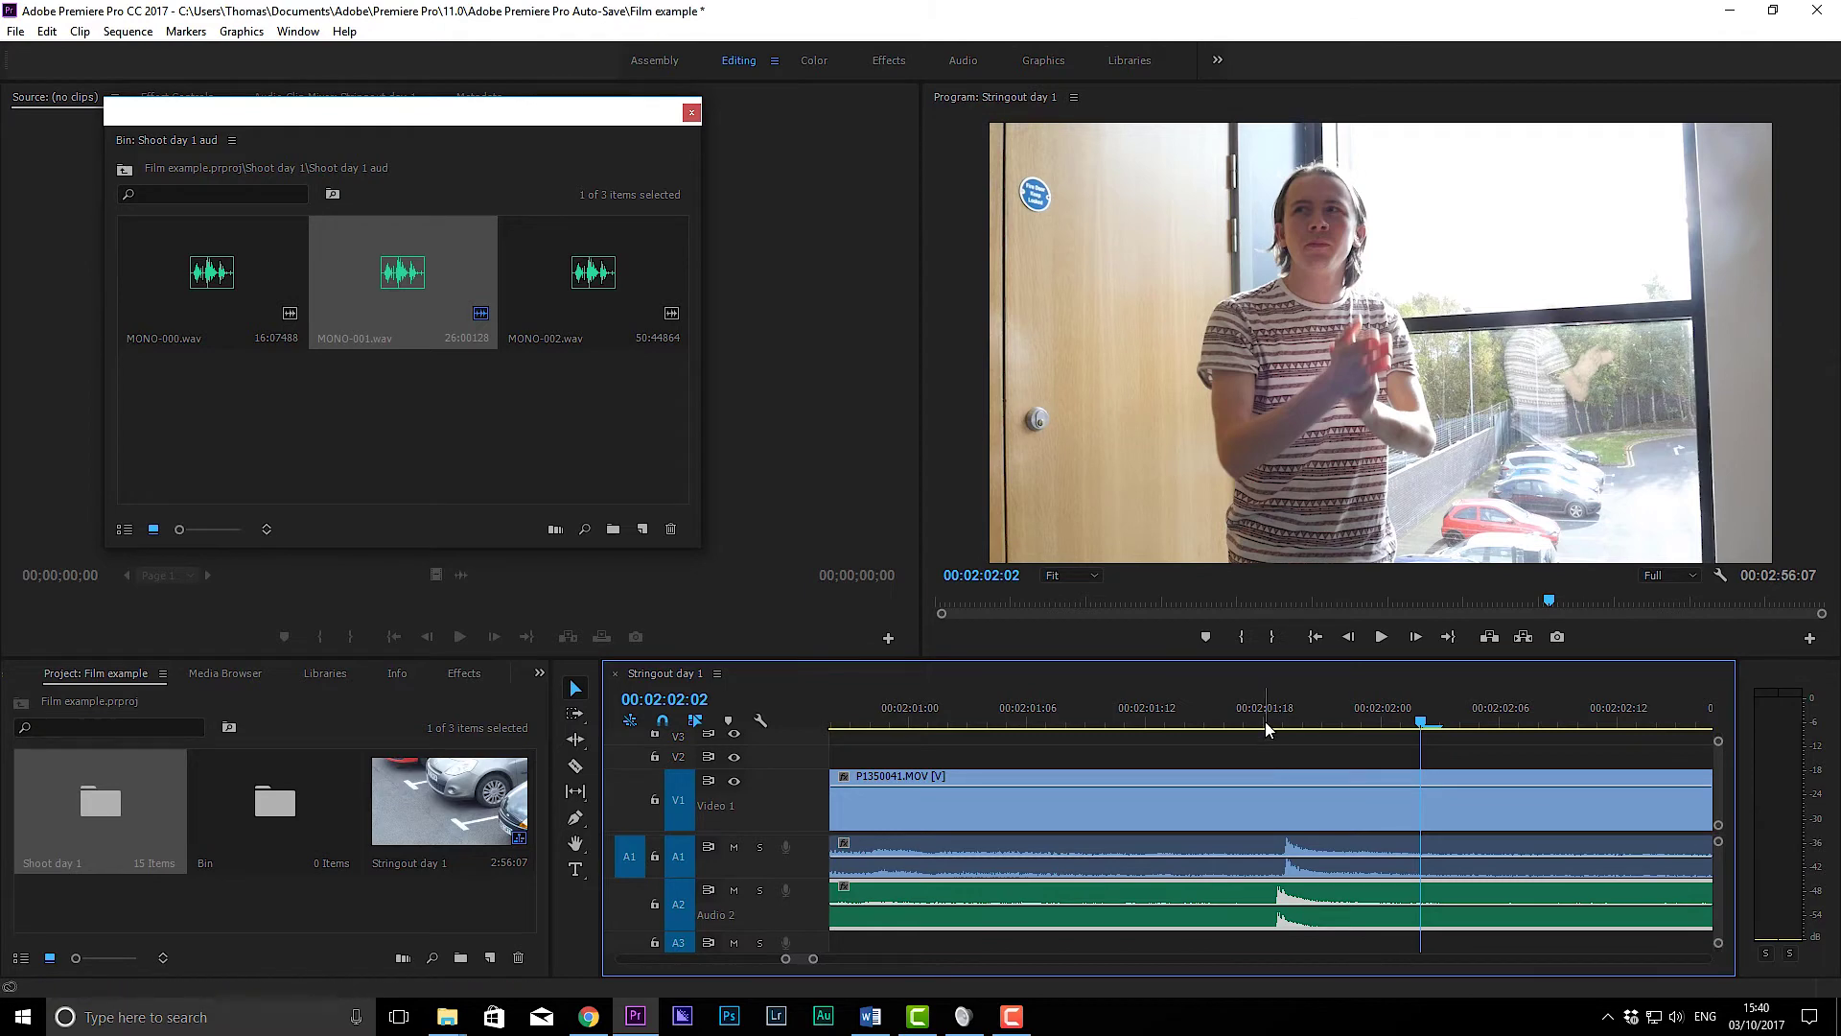
# Step: Switch the timeline ruler to audio time units and park the playhead on the camera clap
pyautogui.rightClick(1270, 693)
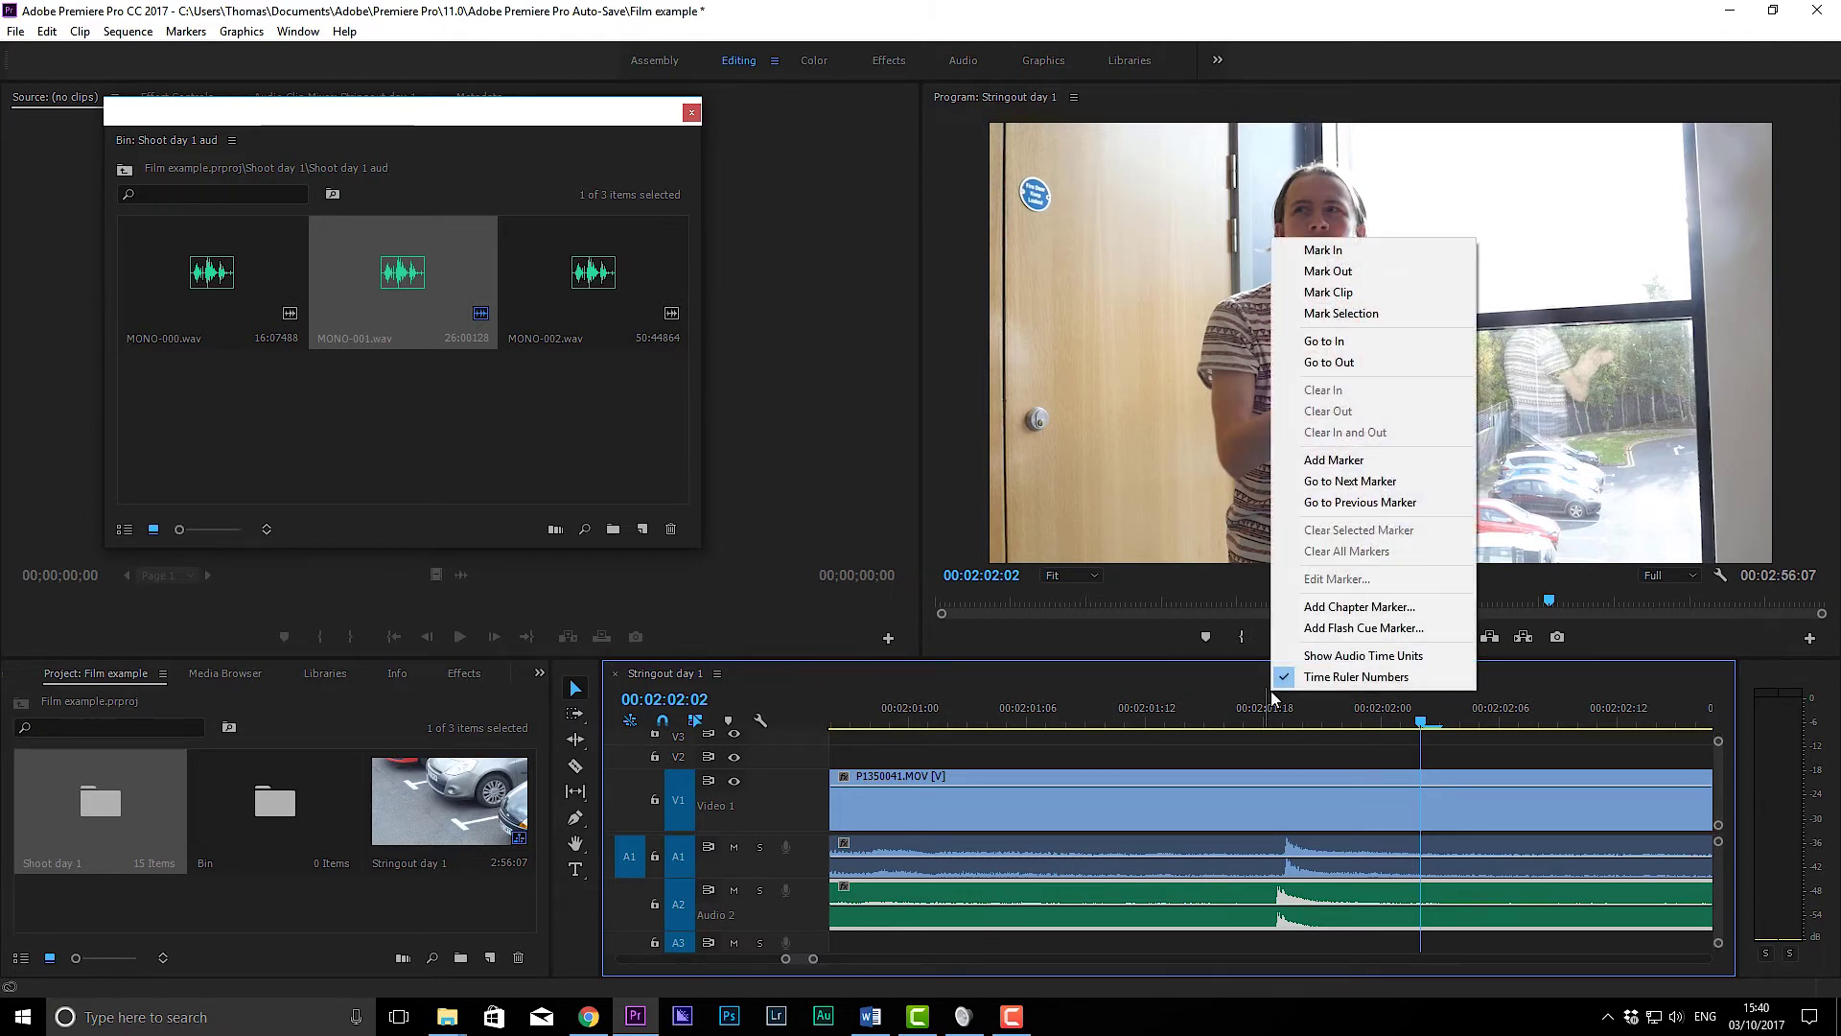
pyautogui.rightClick(1242, 707)
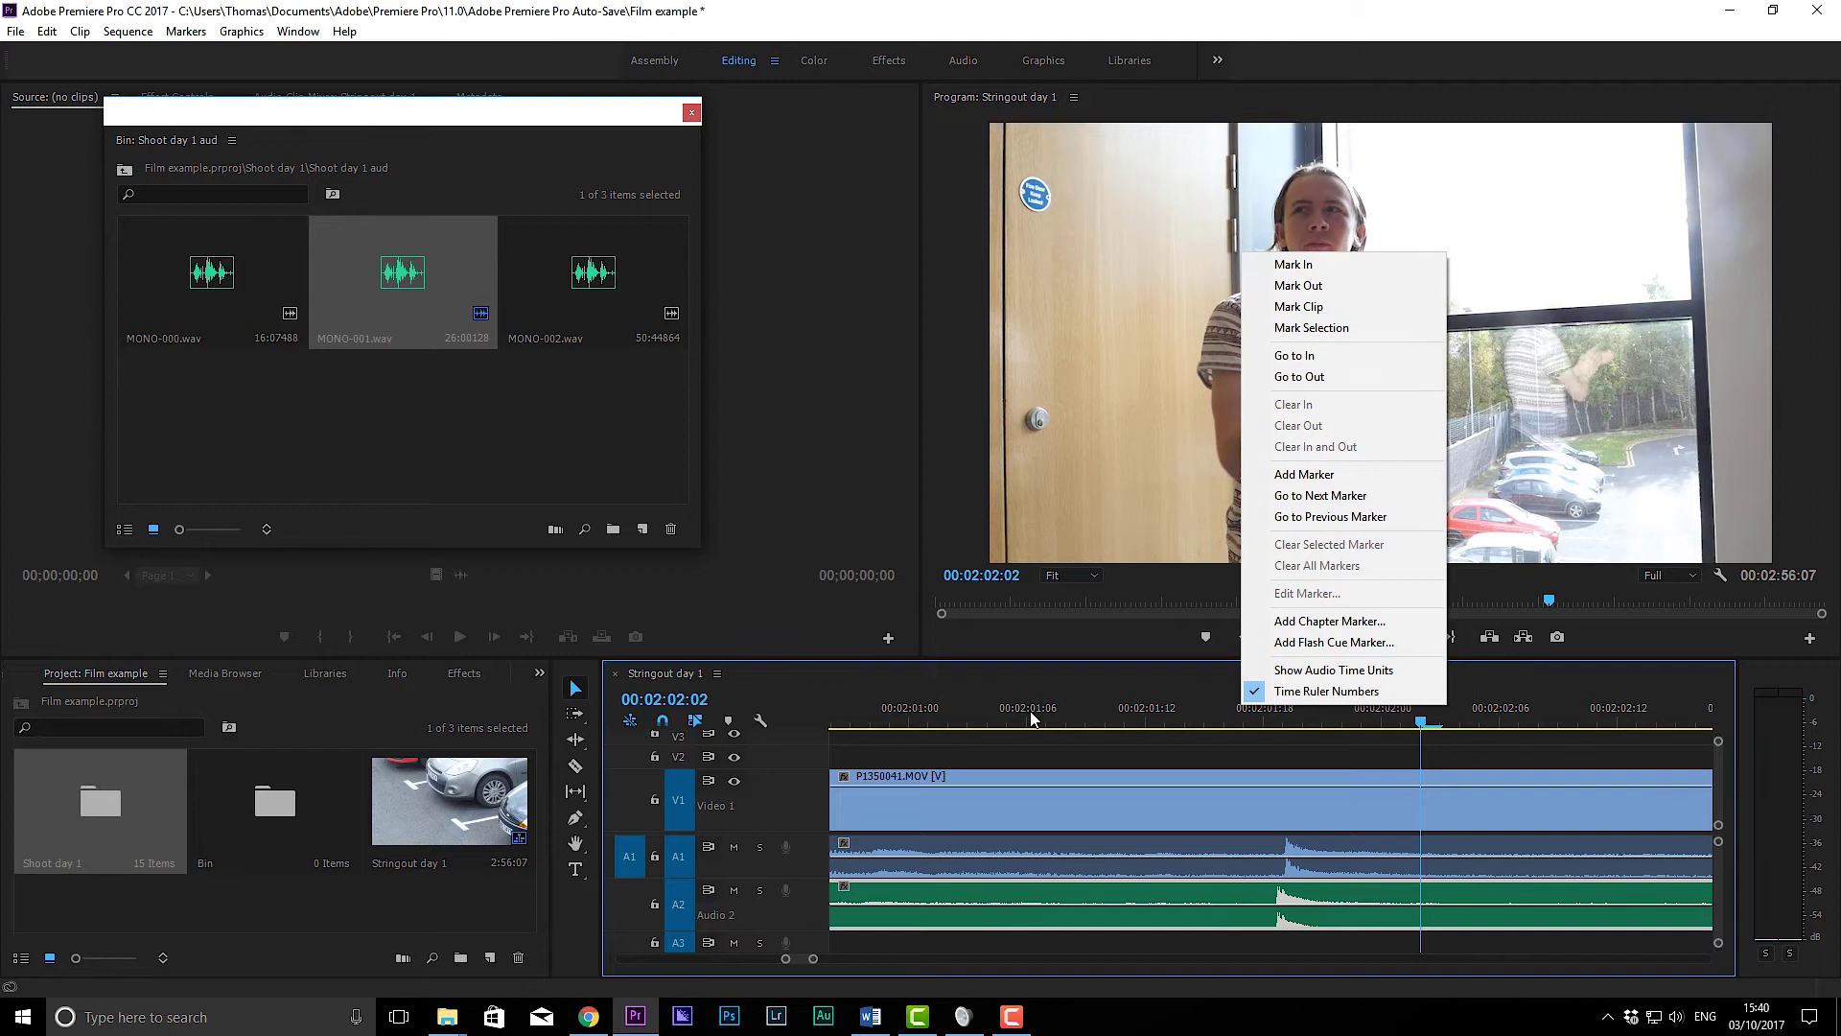
pyautogui.click(1308, 672)
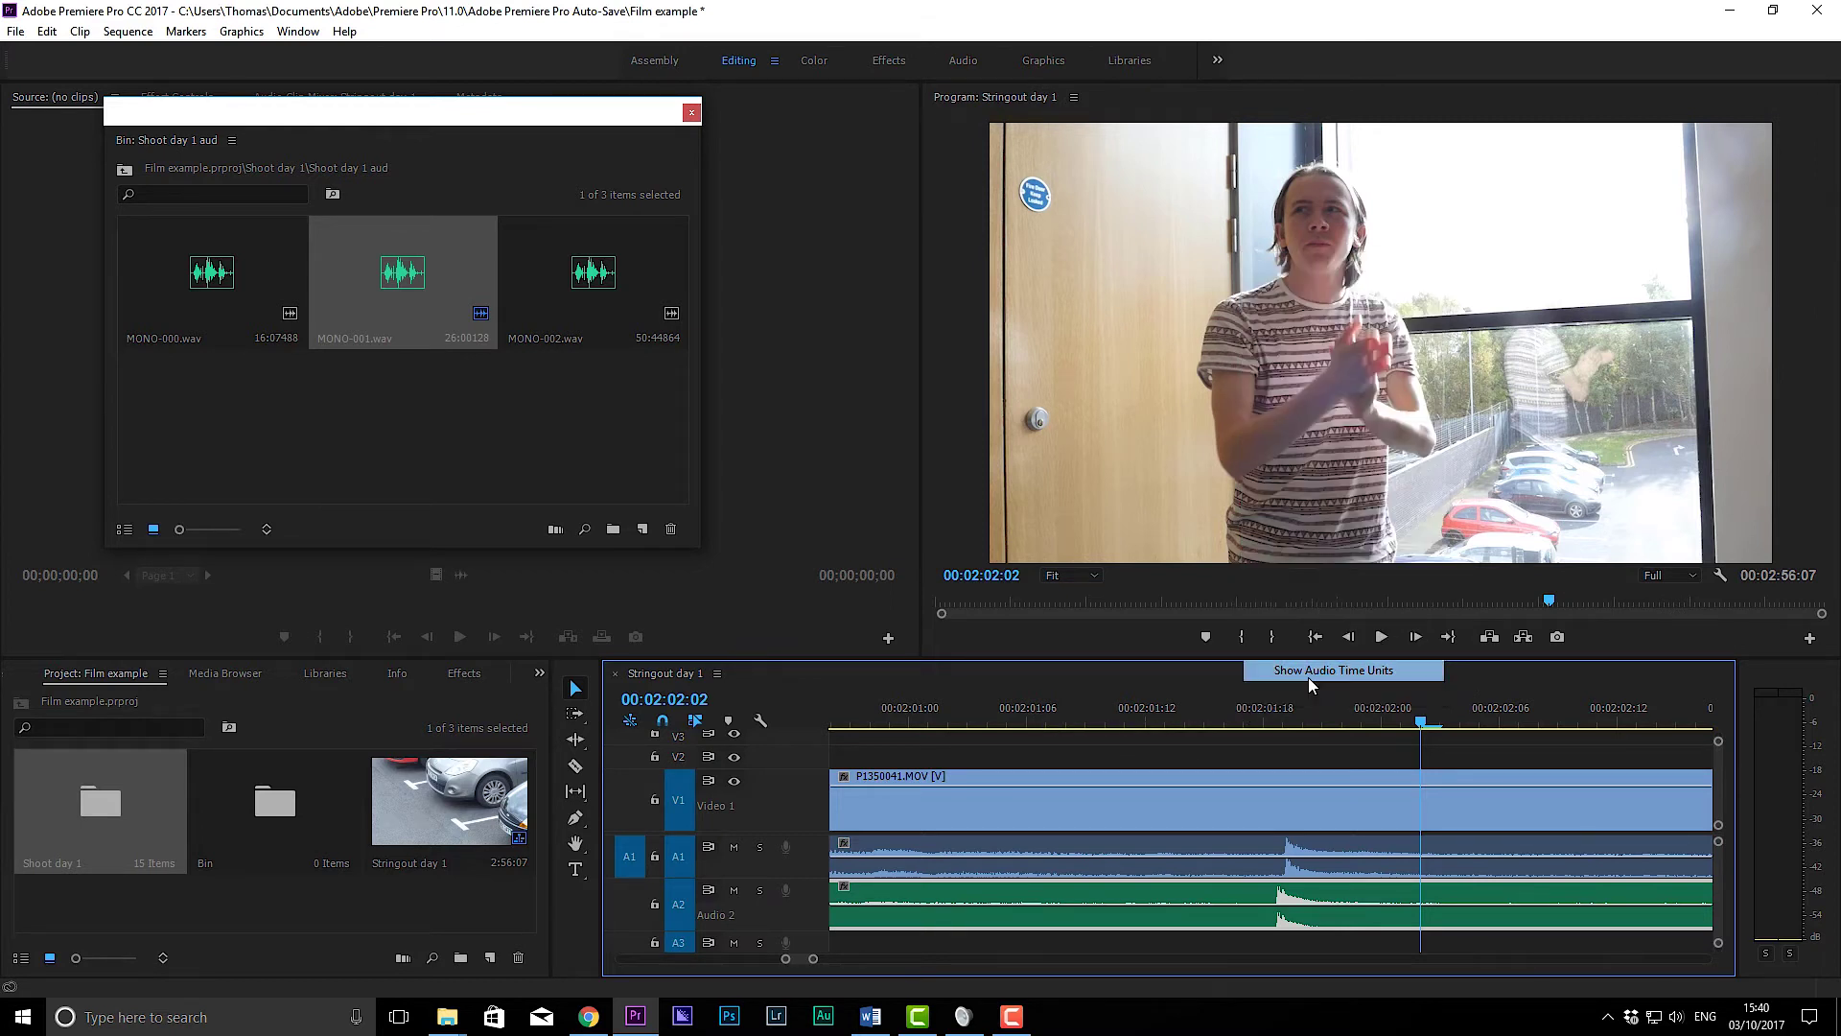
pyautogui.click(1300, 726)
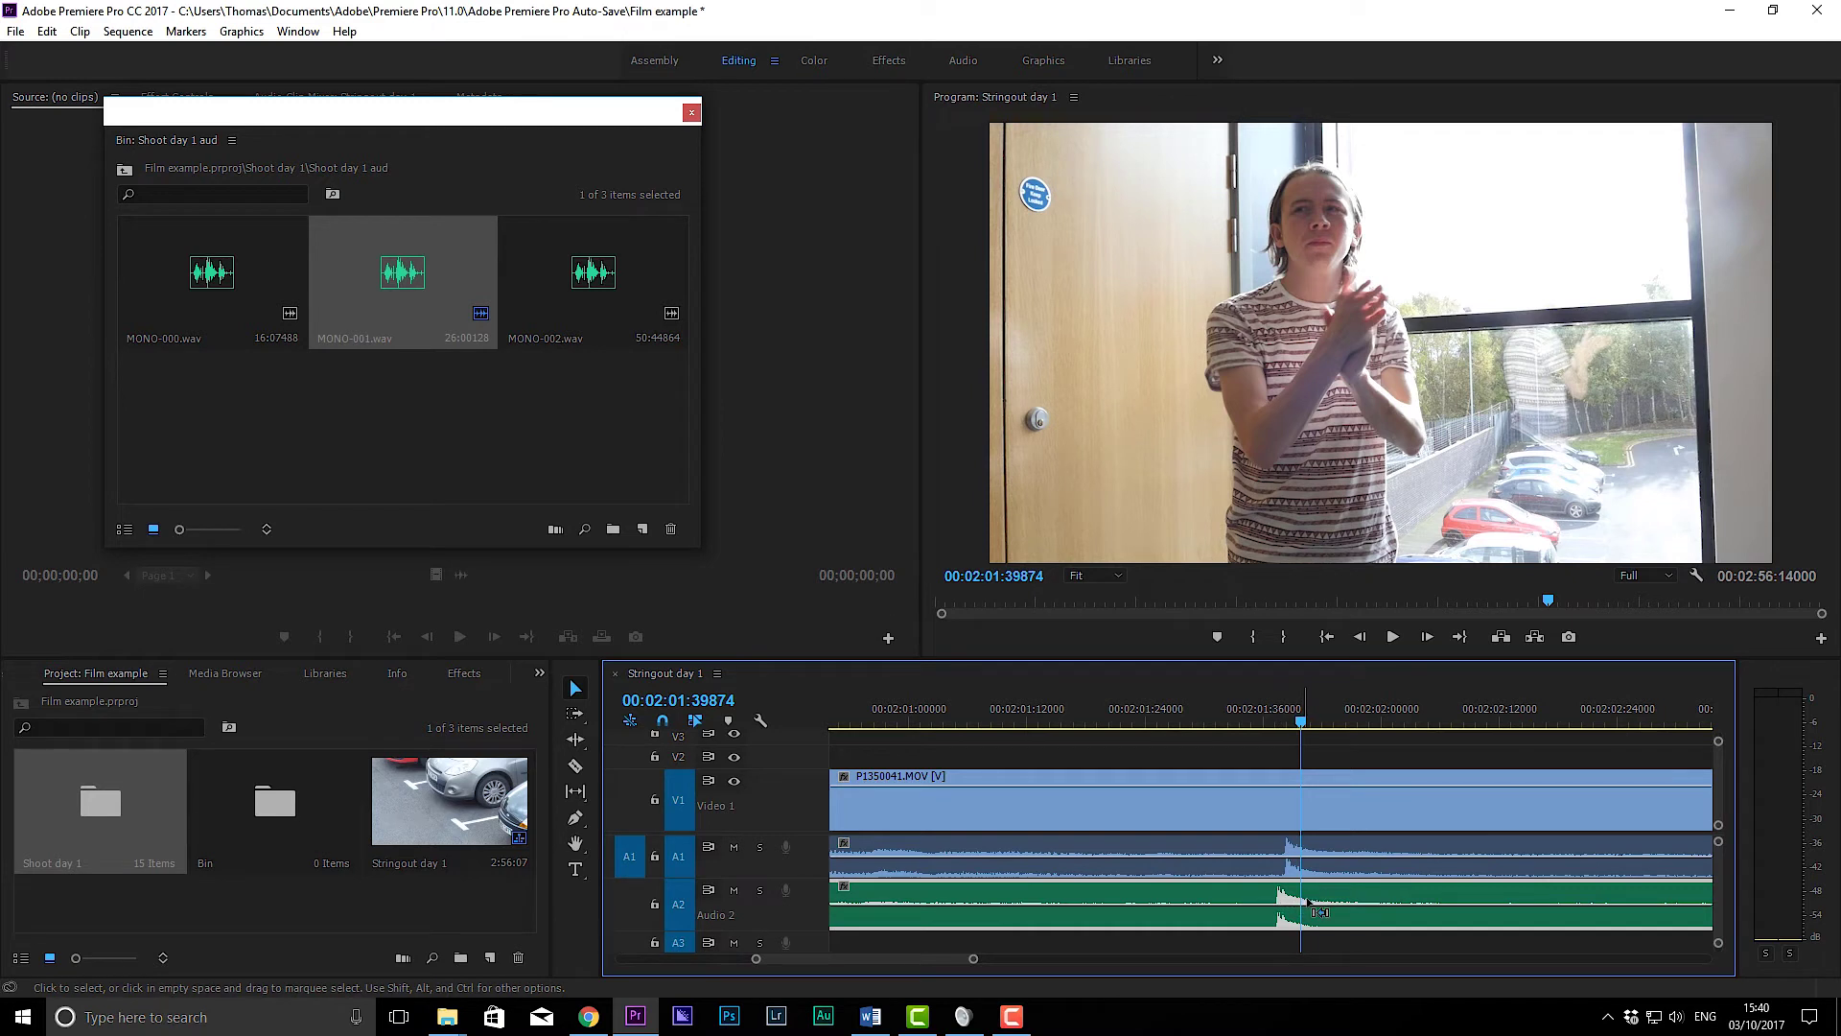
# Step: Zoom in on the clap and nudge MONO-001 sample-accurately to match A1's spike near 2:01:38
pyautogui.press('=')
pyautogui.moveTo(1235, 897); pyautogui.dragTo(1239, 891)
pyautogui.scroll(-1, 1022, 946)
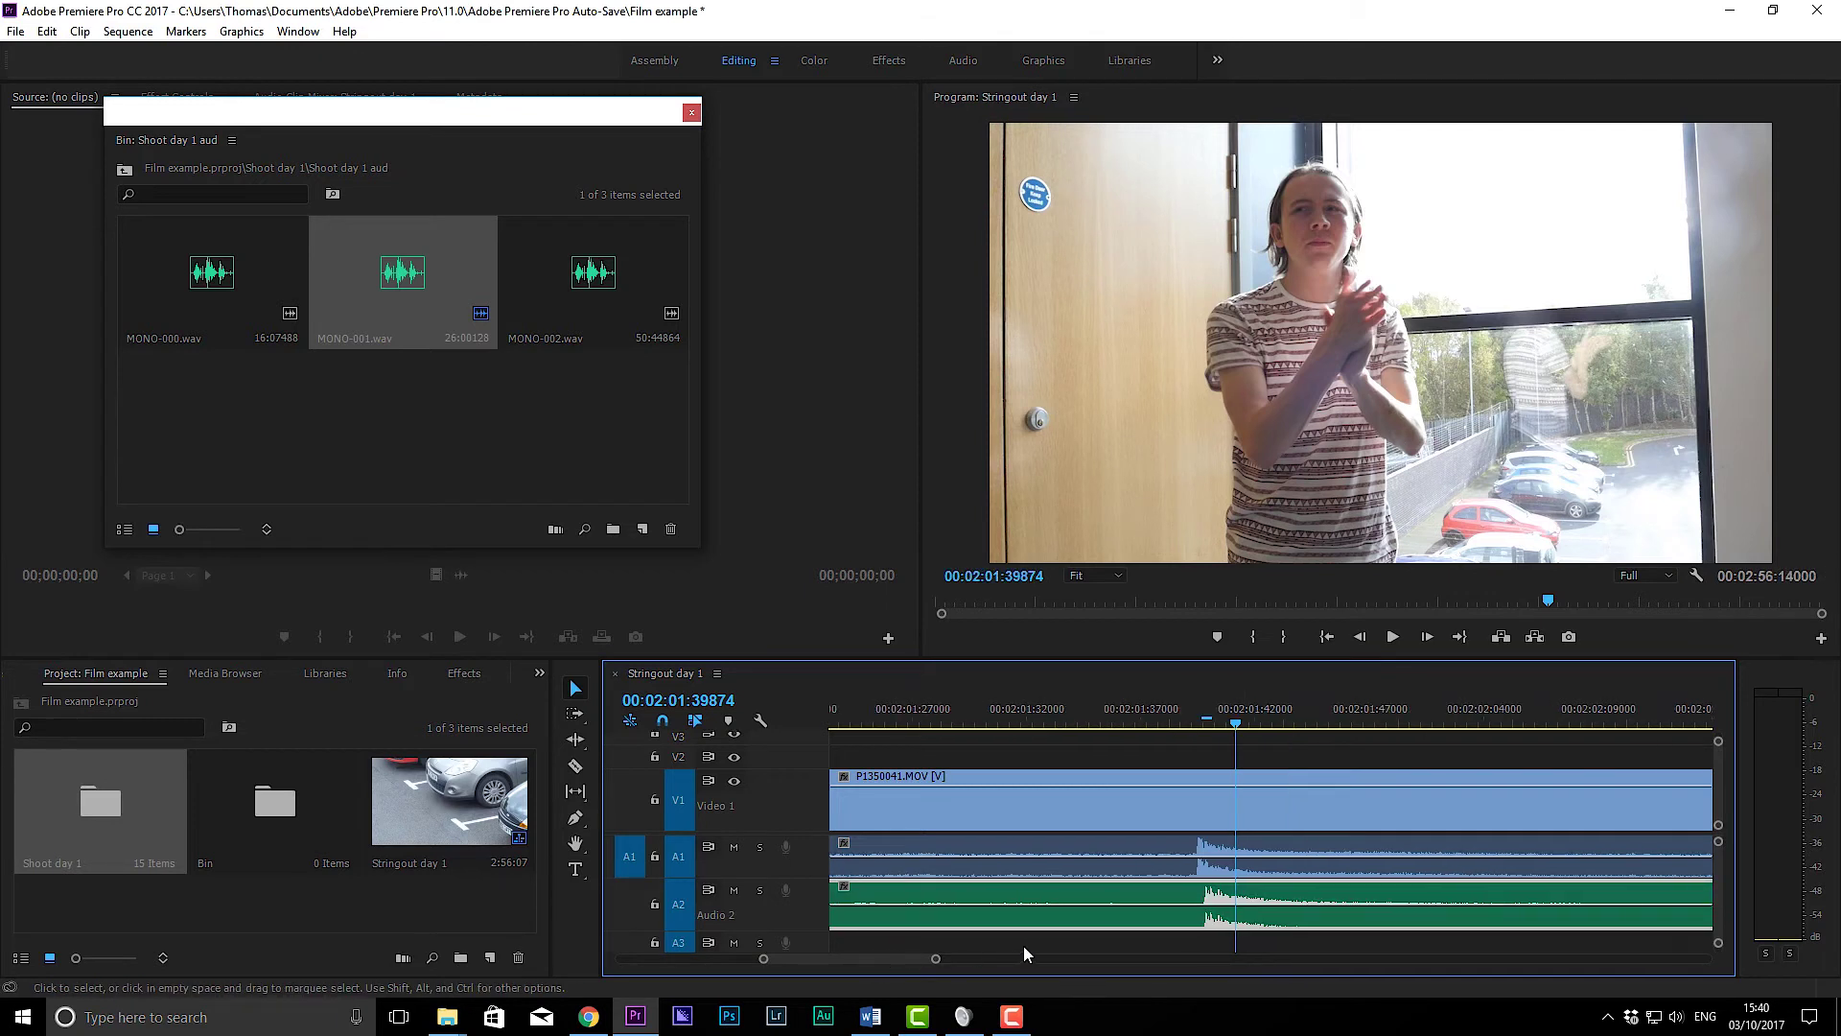
pyautogui.scroll(3, 1021, 935)
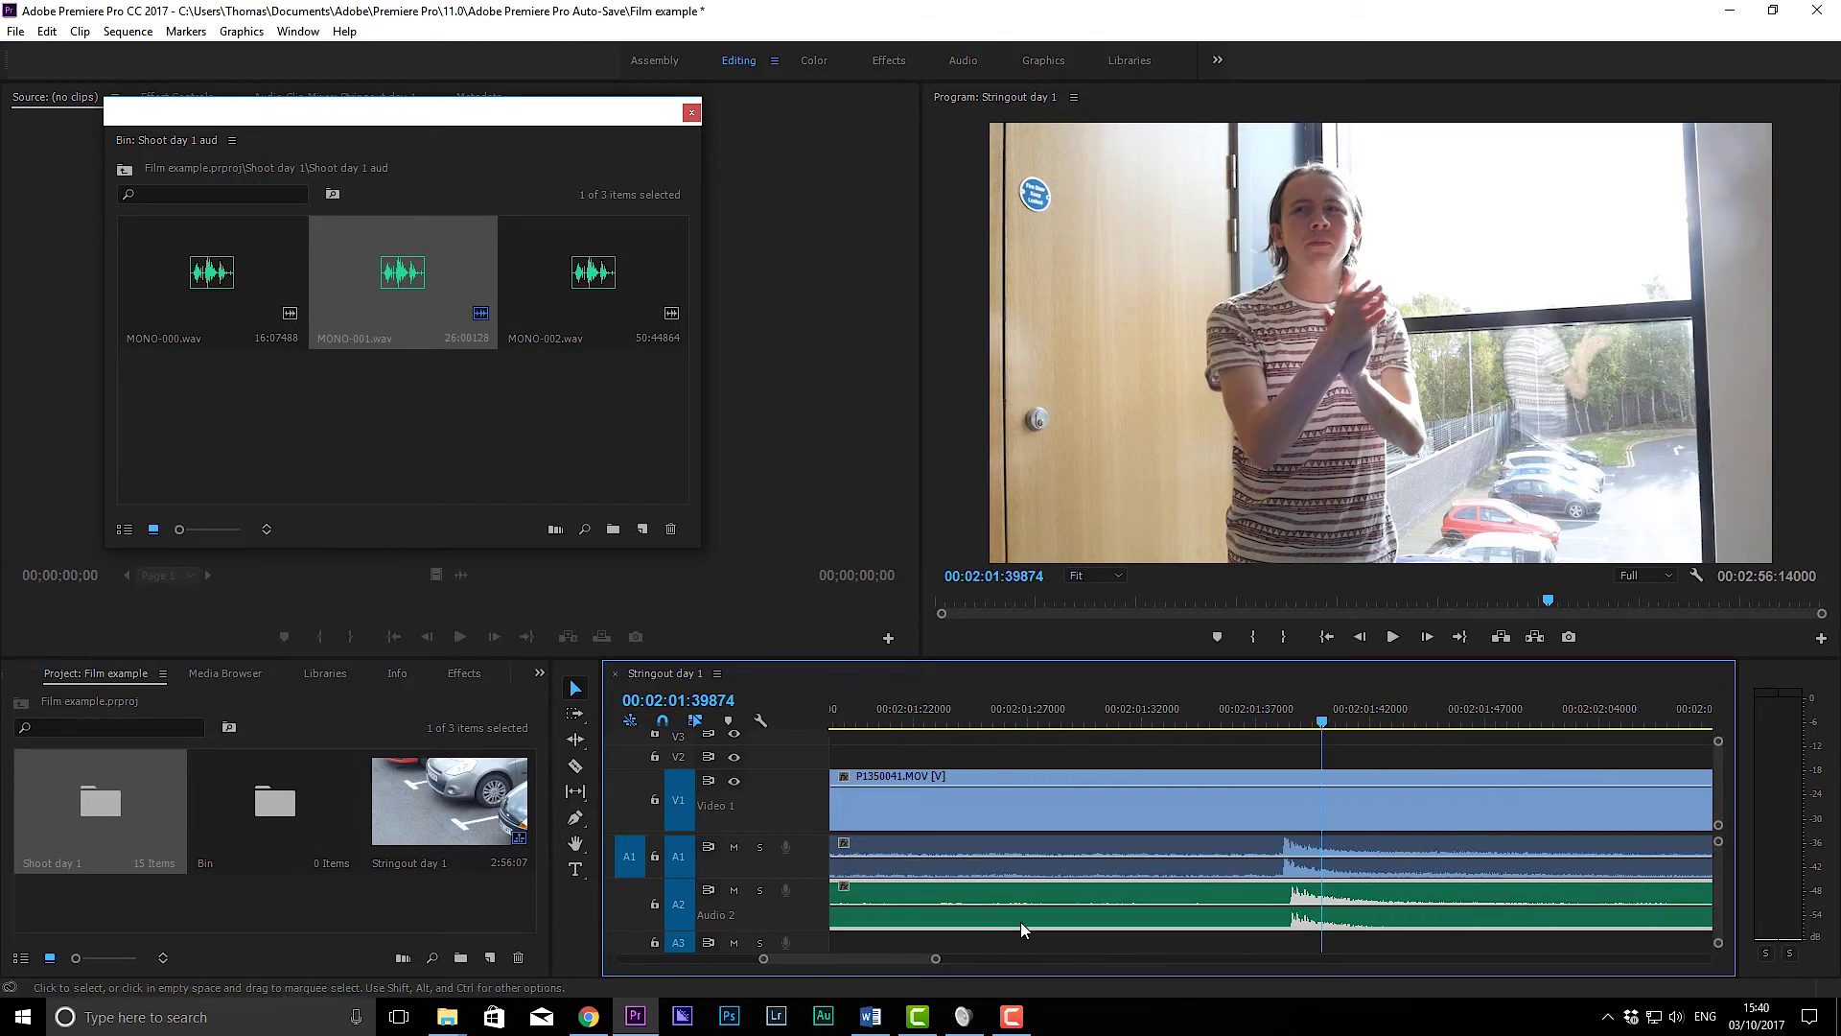
pyautogui.scroll(-5, 1020, 922)
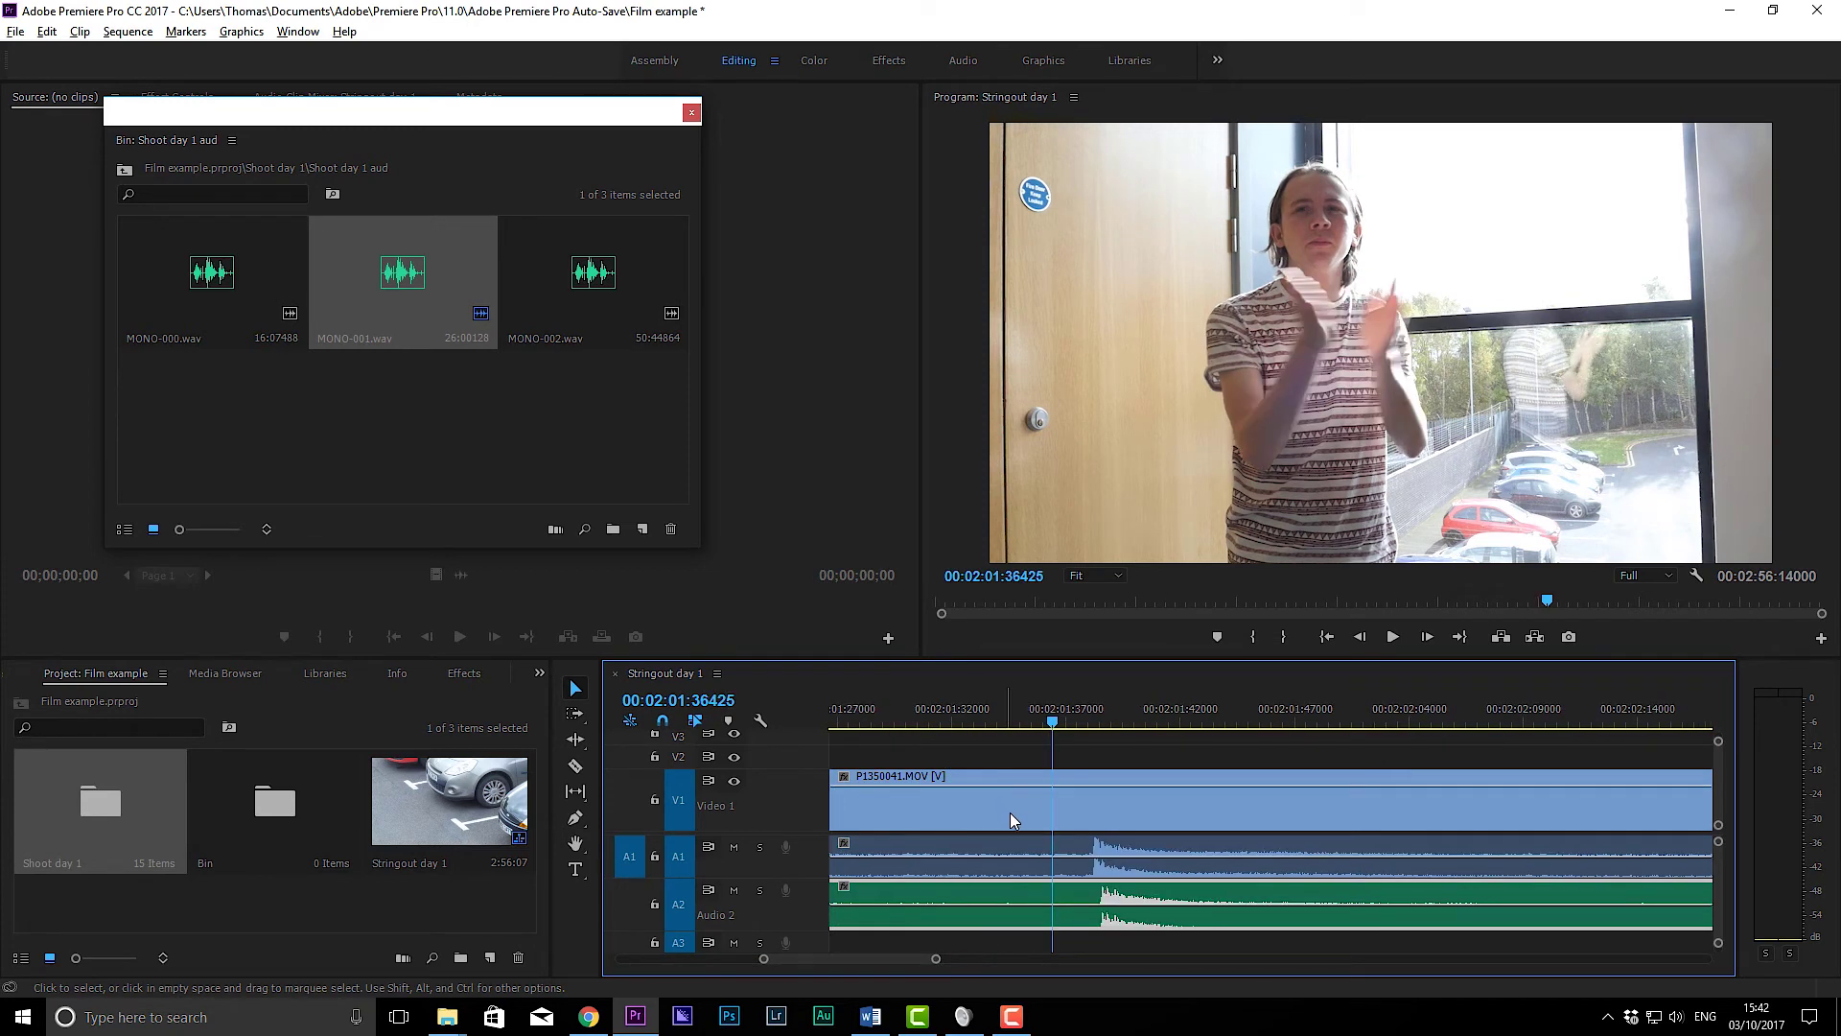
pyautogui.scroll(-4, 1016, 813)
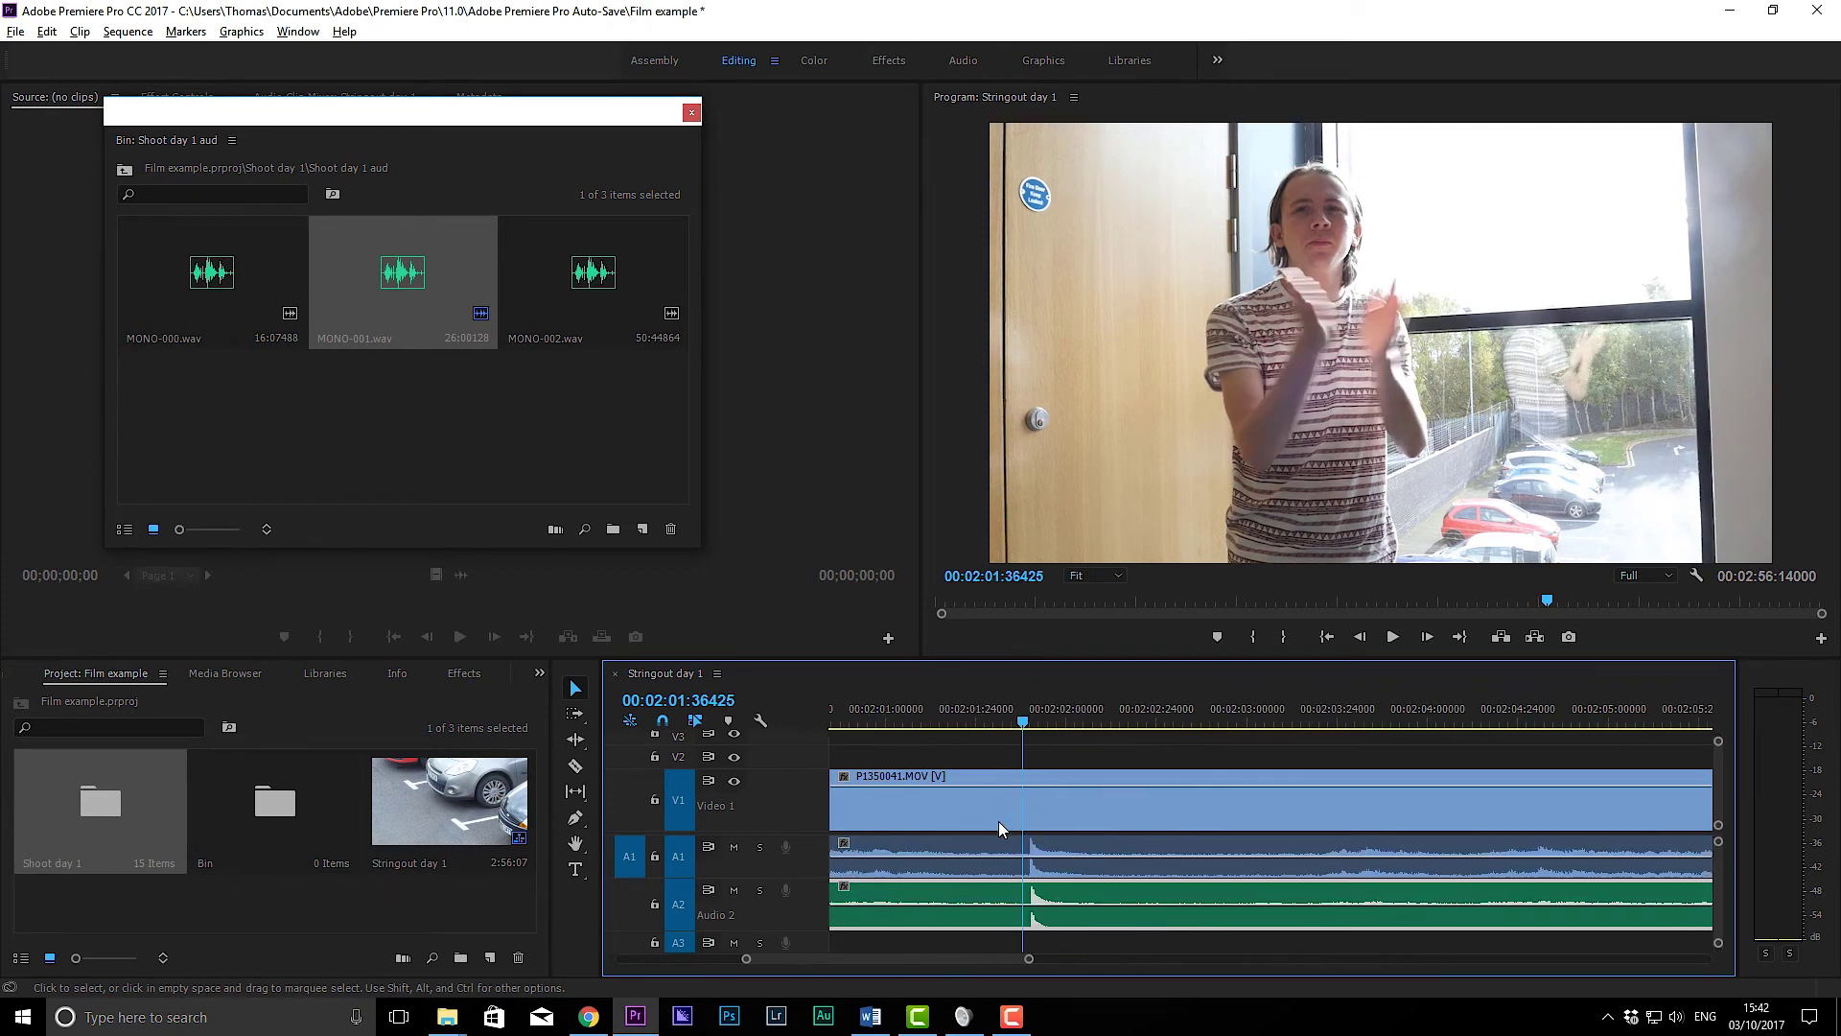
pyautogui.scroll(-6, 998, 821)
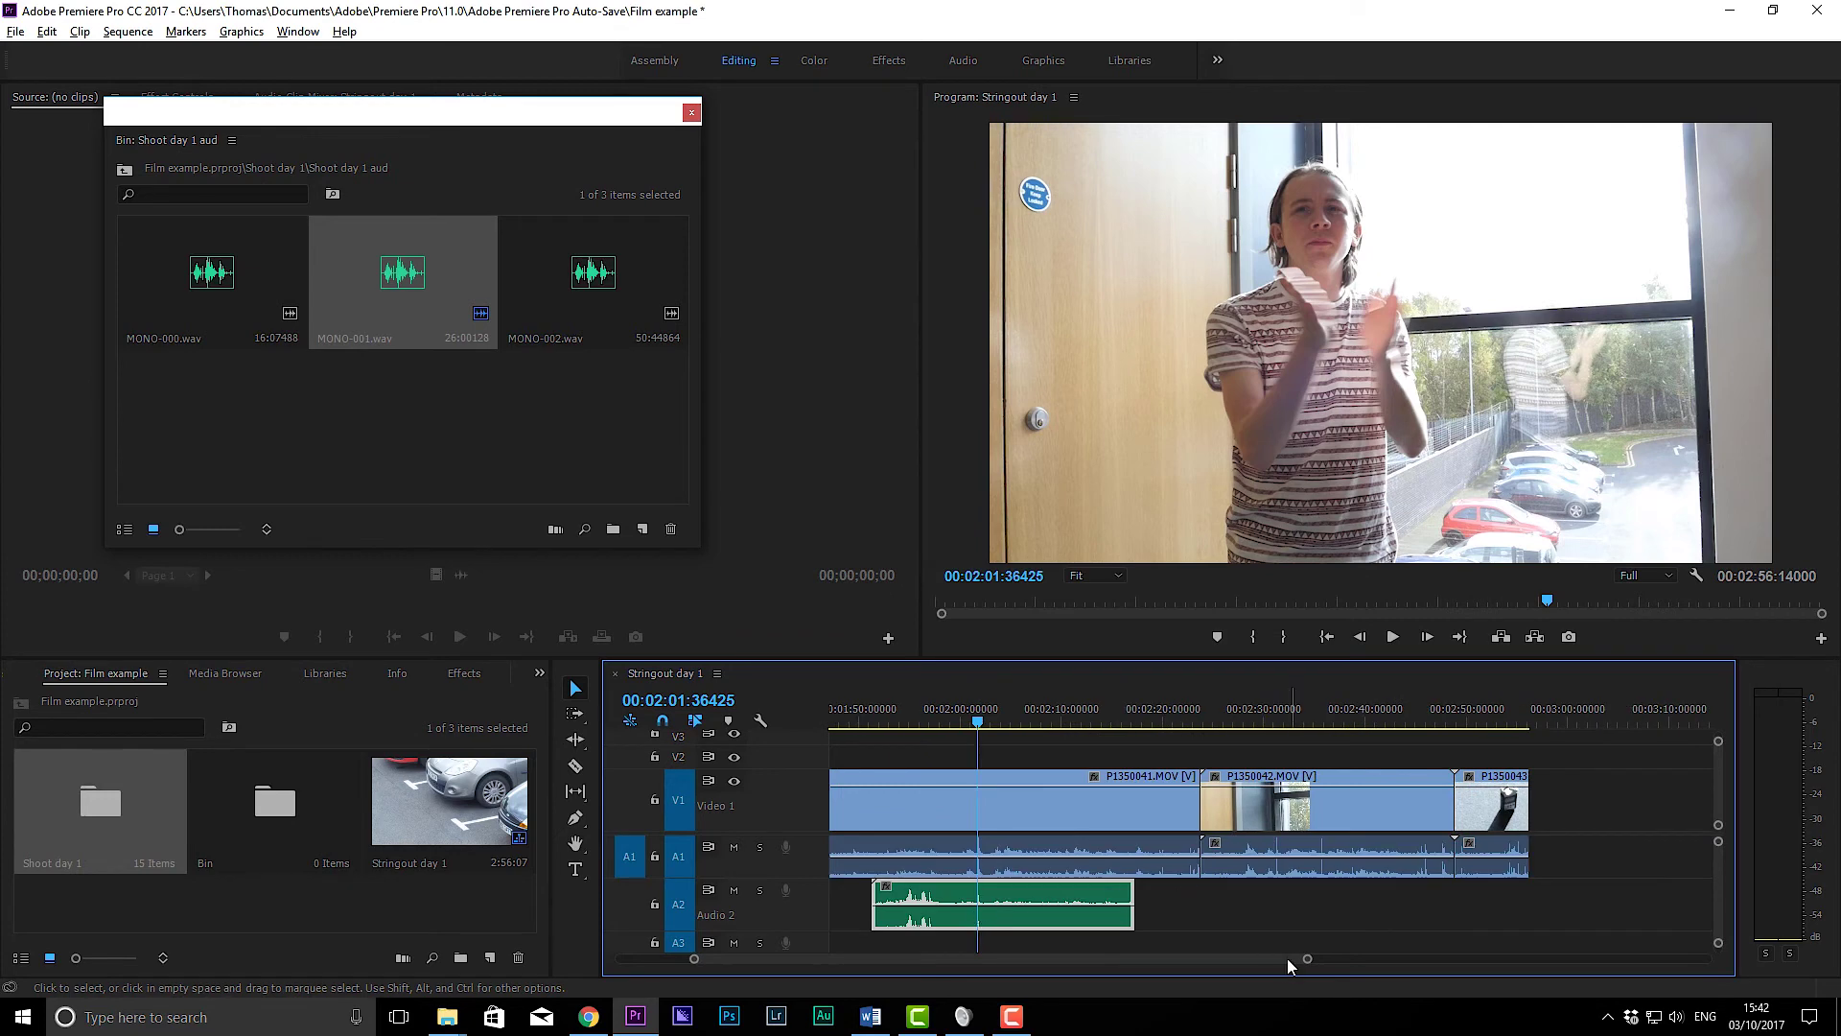
pyautogui.hscroll(-5, 1287, 959)
pyautogui.moveTo(1272, 962)
pyautogui.mouseDown()
pyautogui.moveTo(1055, 959)
pyautogui.moveTo(1323, 958)
pyautogui.moveTo(1264, 959)
pyautogui.mouseUp()
pyautogui.scroll(2, 1183, 870)
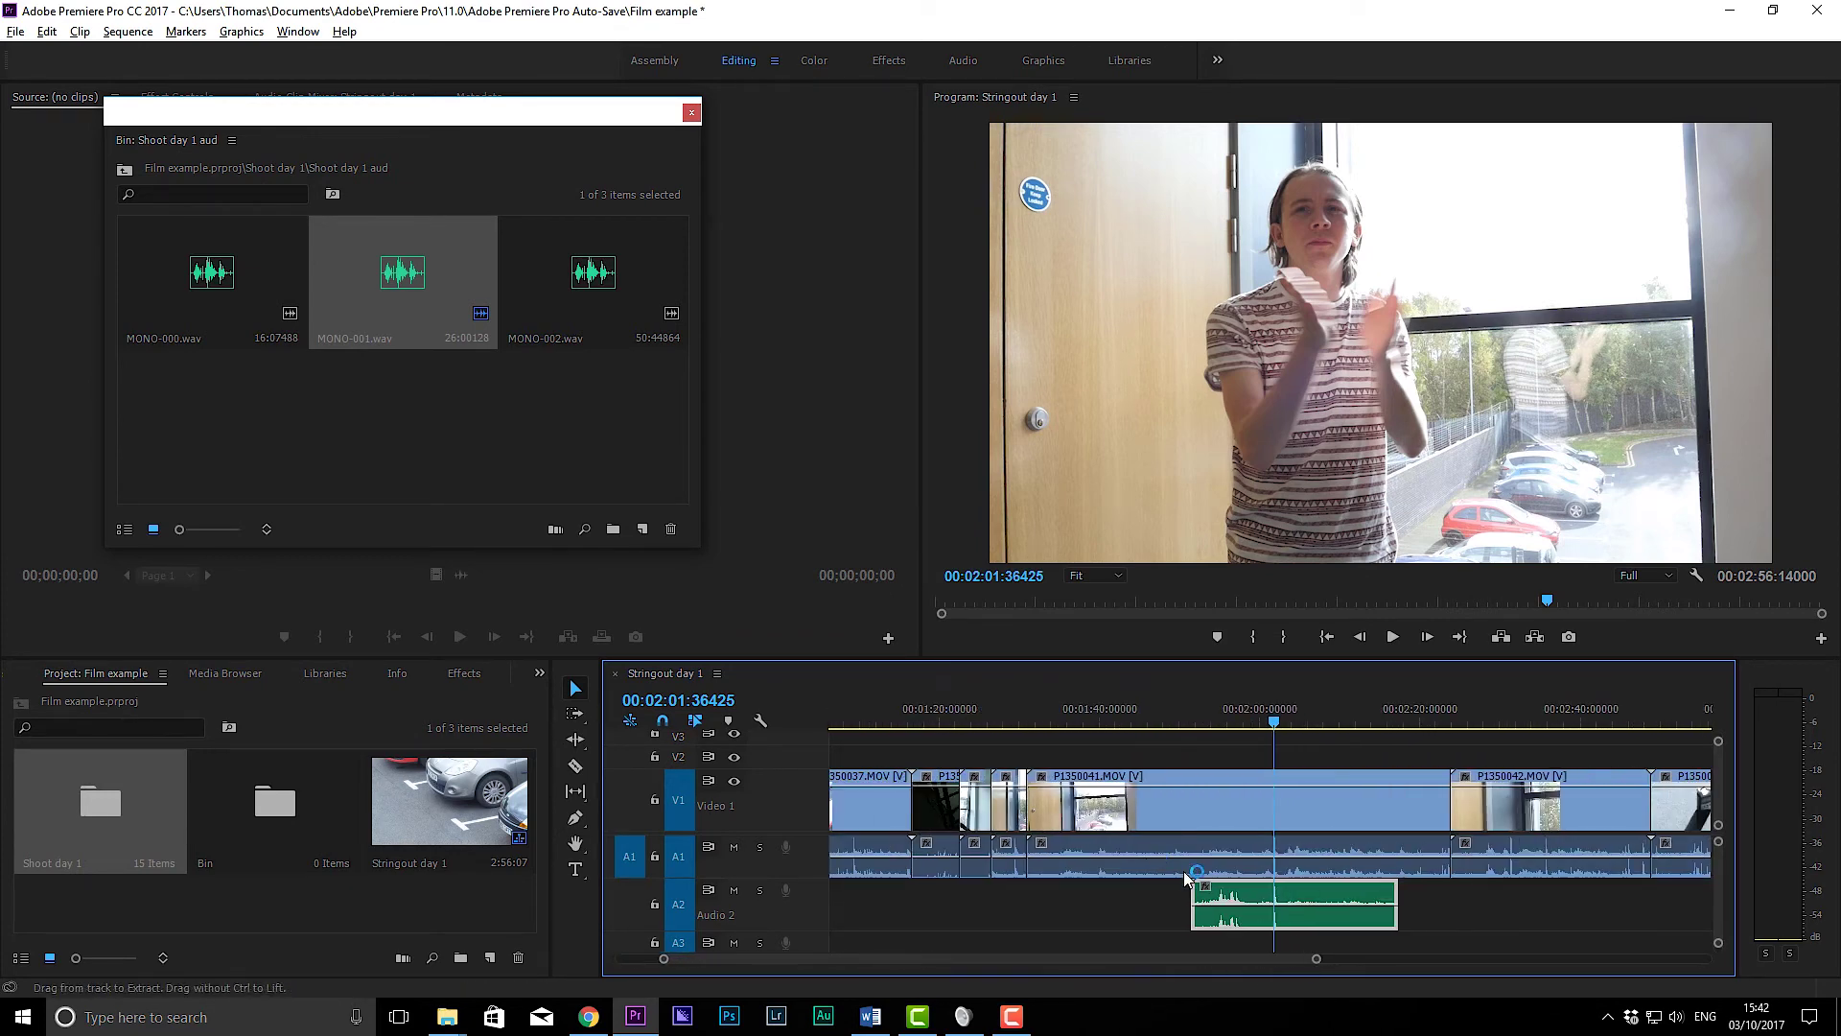
pyautogui.scroll(5, 1226, 901)
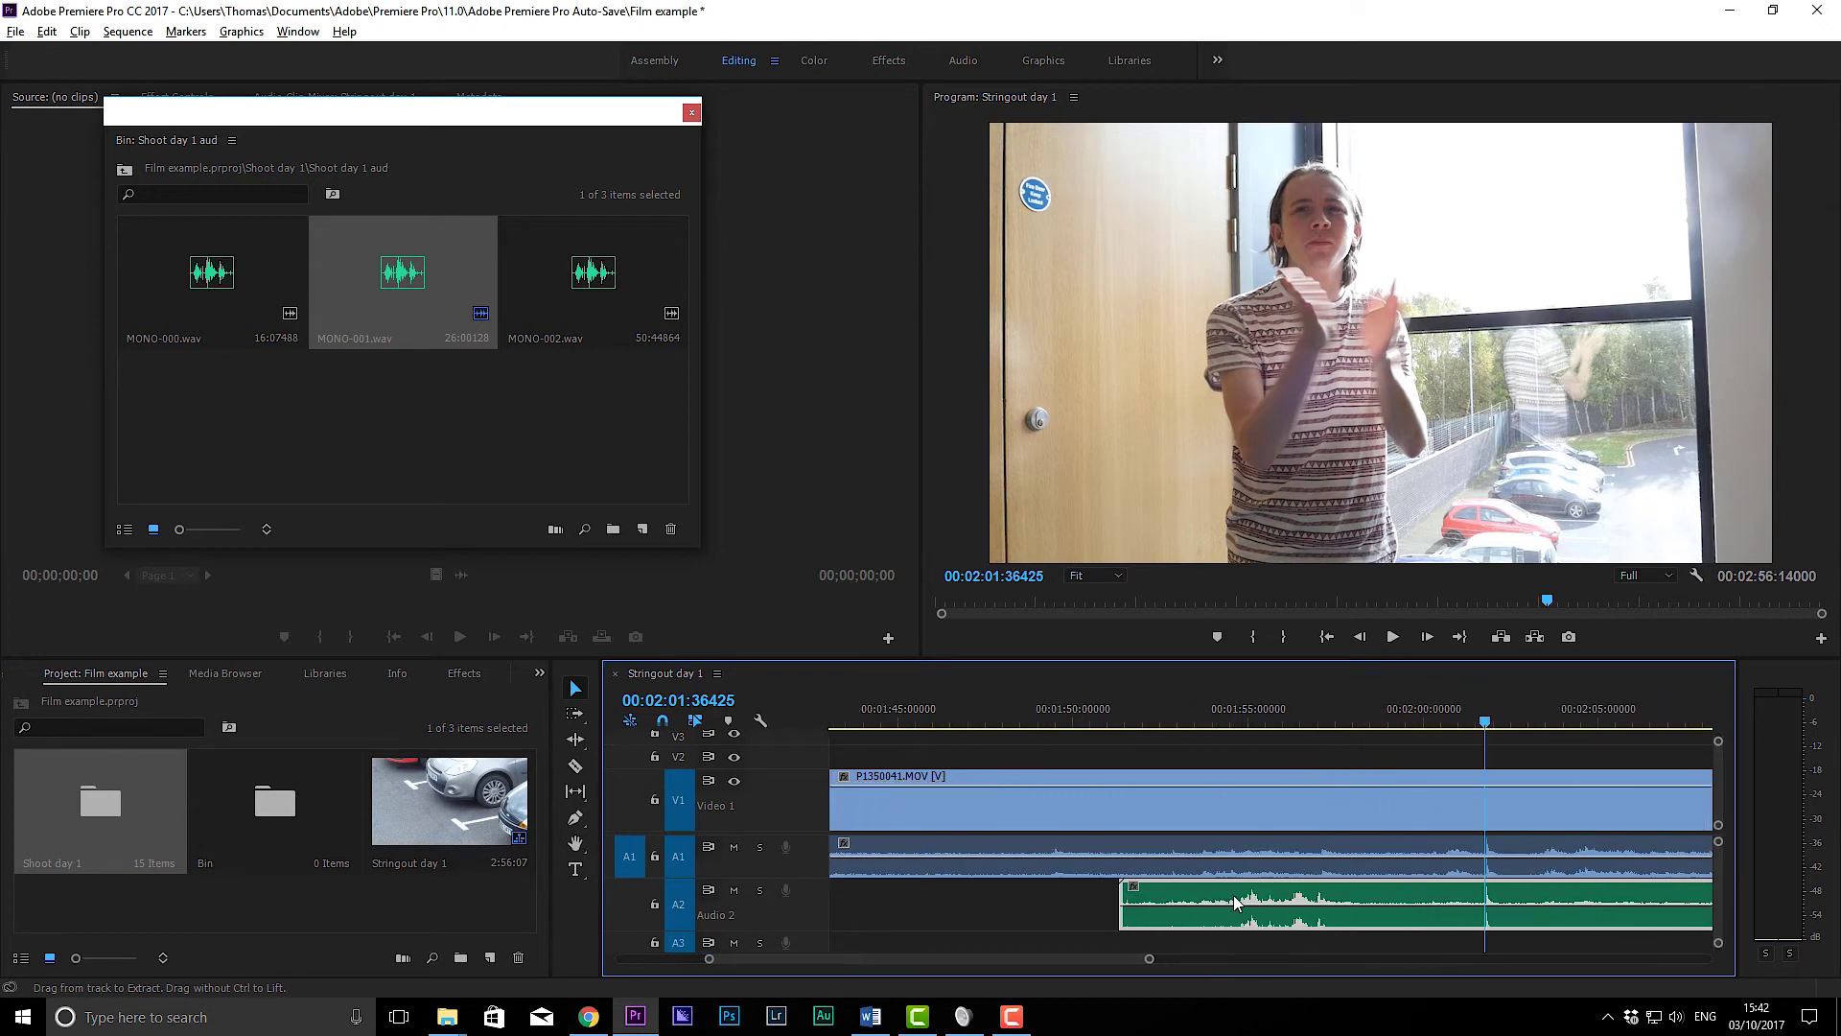
pyautogui.scroll(-5, 1183, 855)
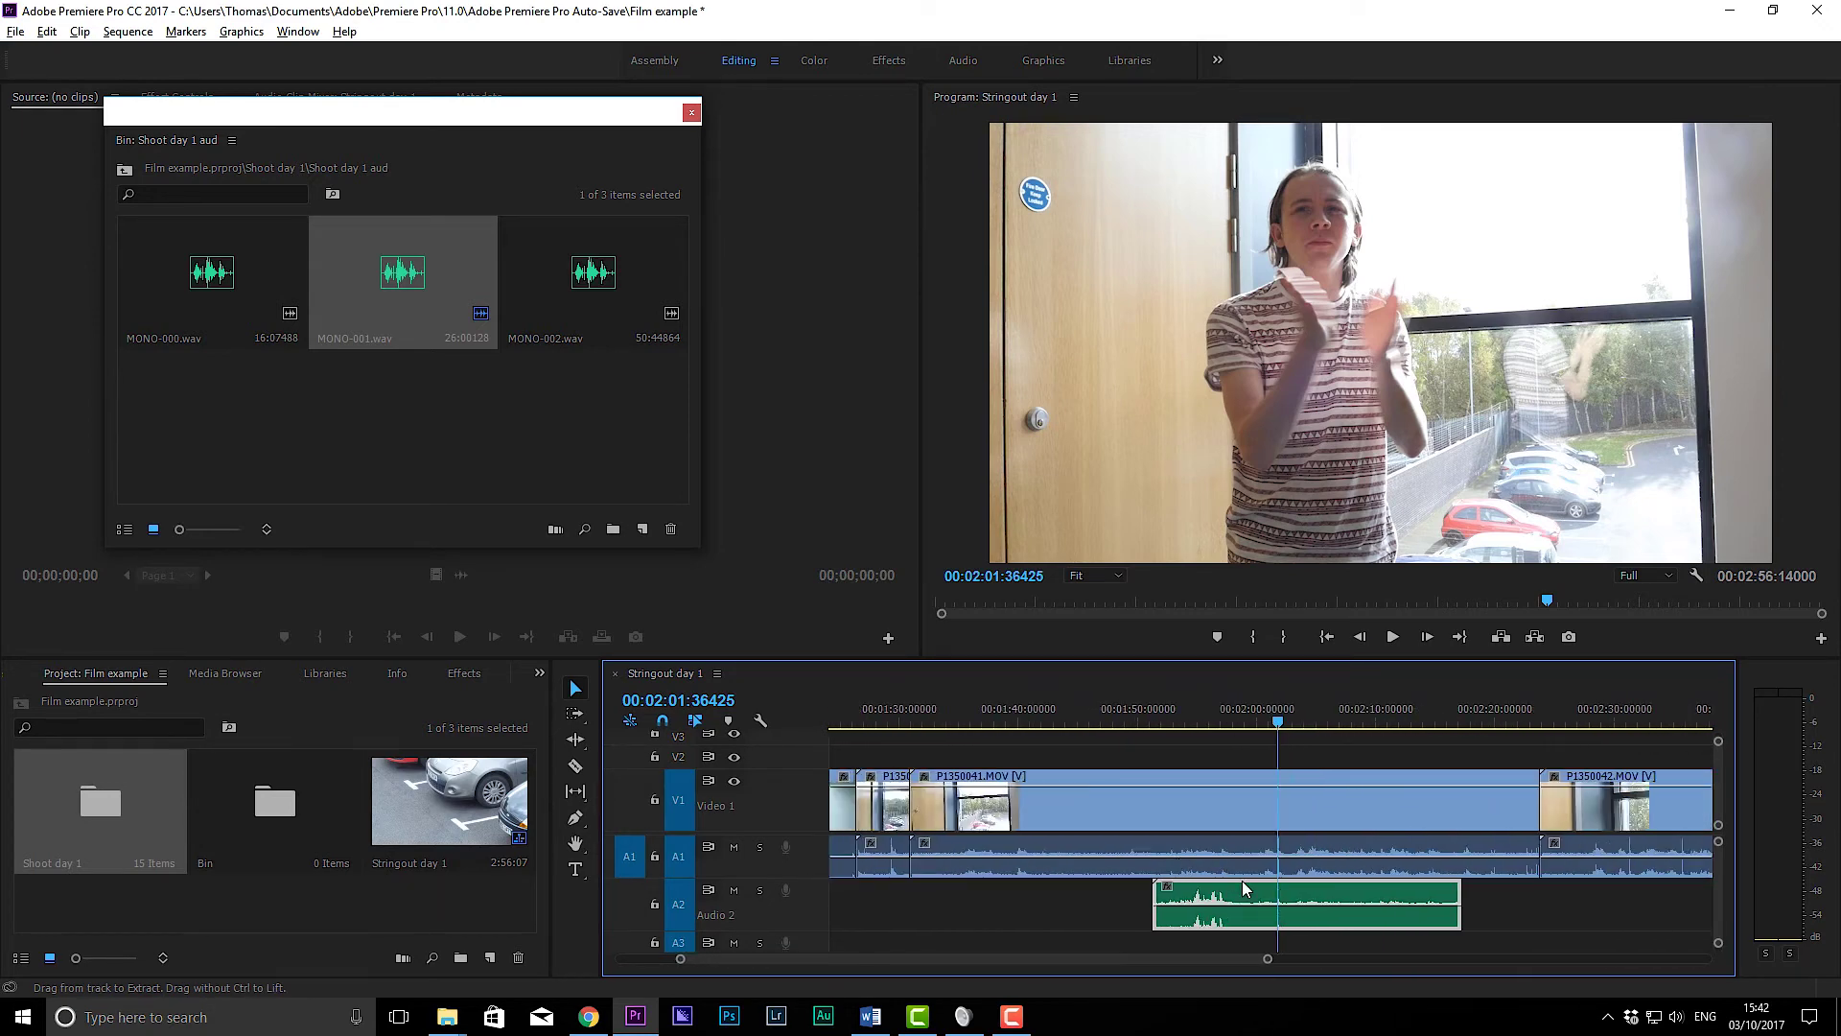
pyautogui.scroll(4, 1241, 881)
pyautogui.scroll(6, 1281, 914)
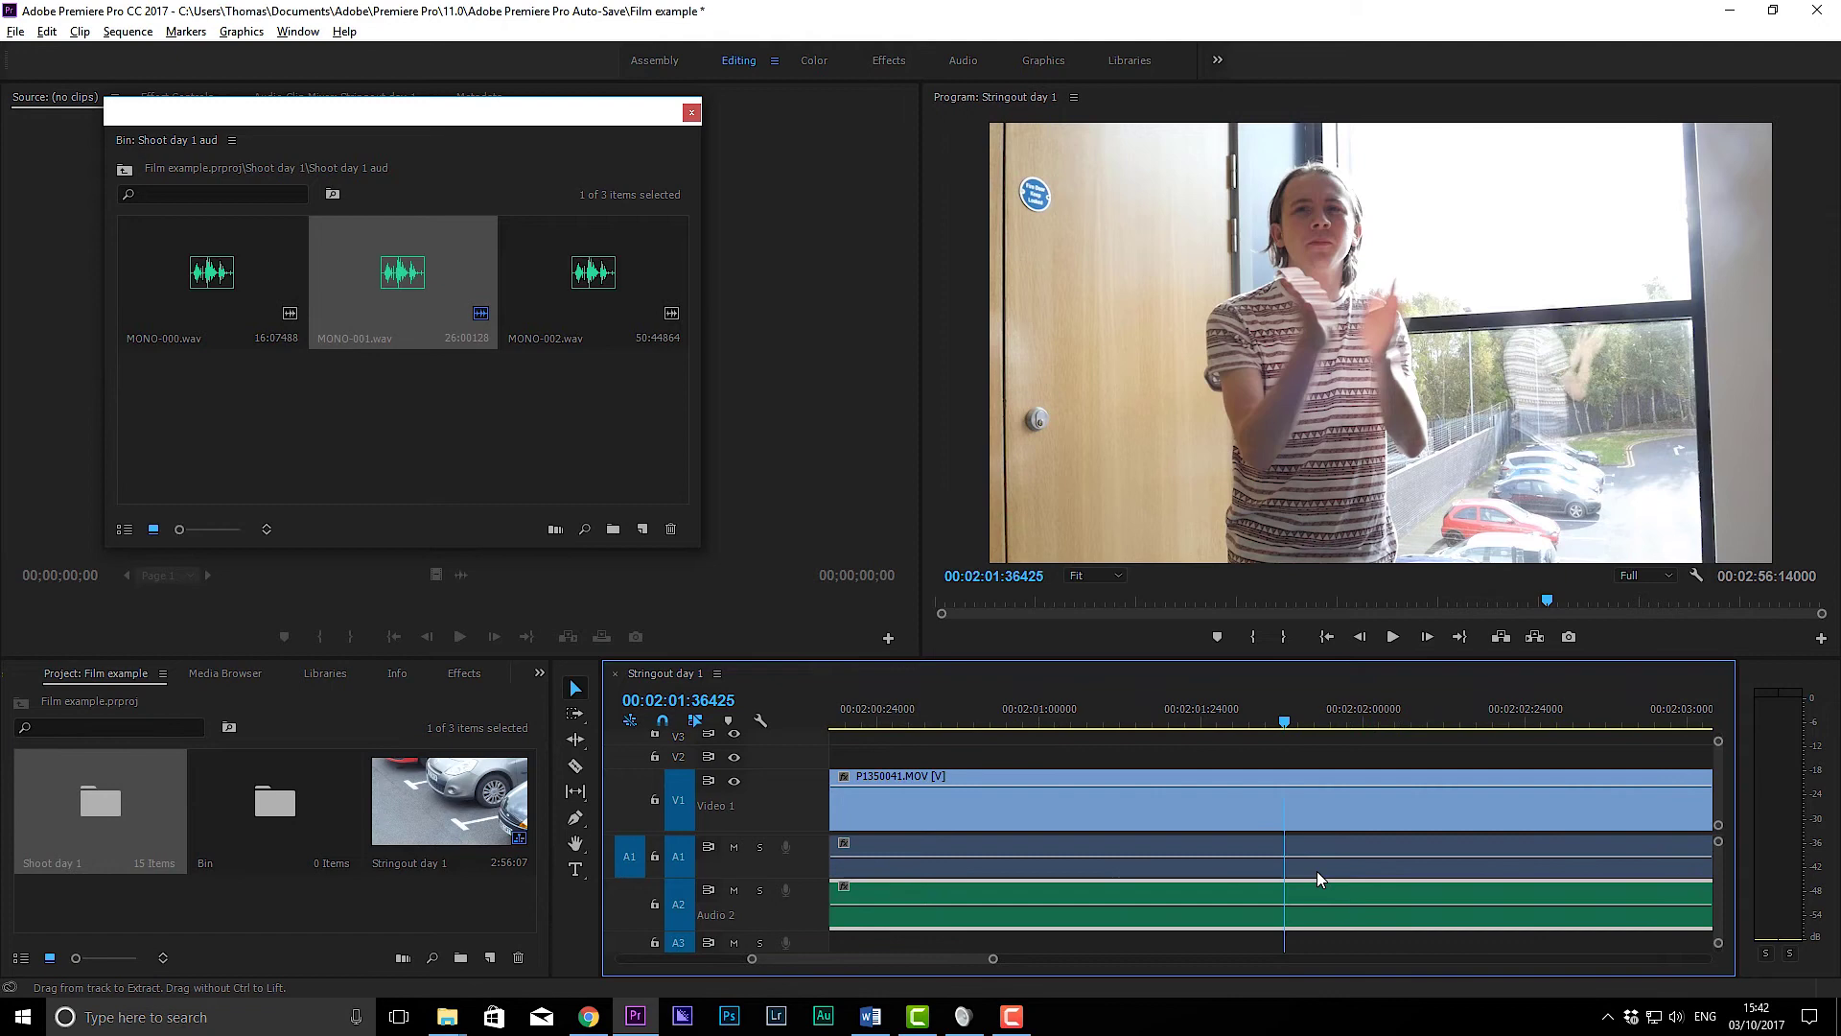
# Step: Park the playhead on the clap spike and add MONO-002.wav to Audio 2
pyautogui.moveTo(1199, 715); pyautogui.dragTo(1239, 717)
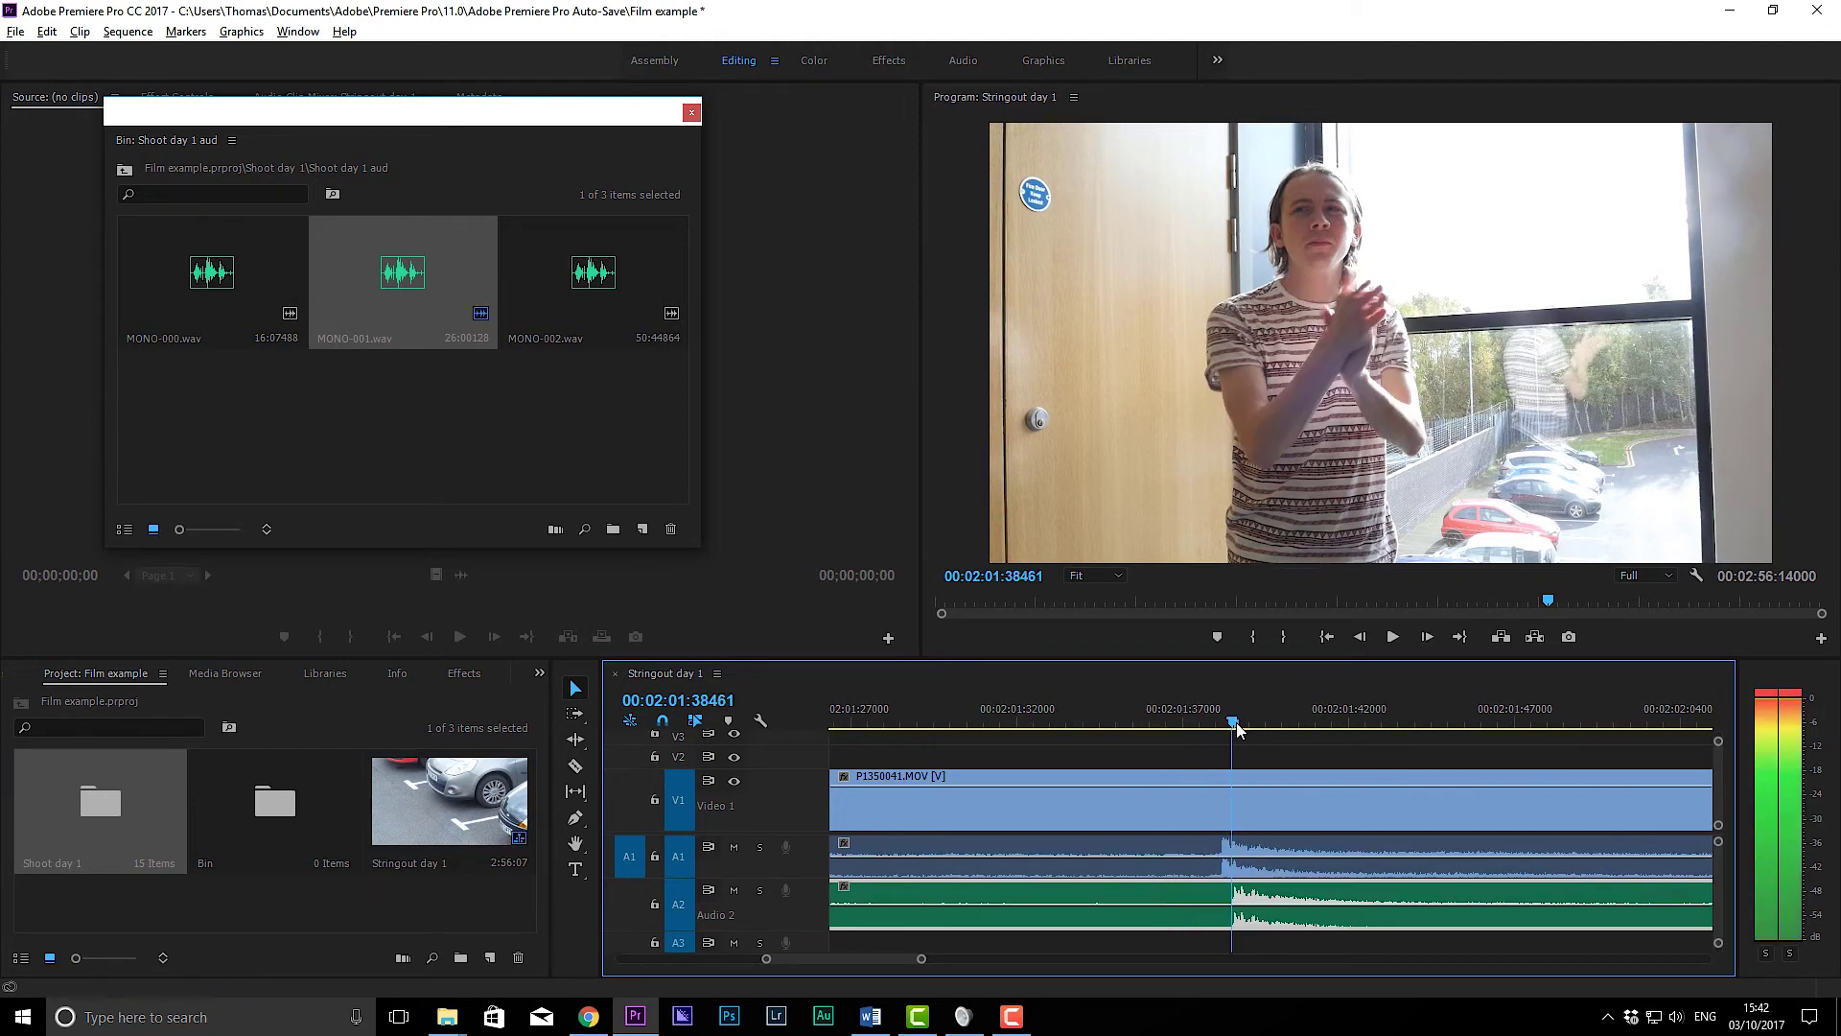
pyautogui.scroll(2, 1188, 866)
pyautogui.scroll(2, 1189, 871)
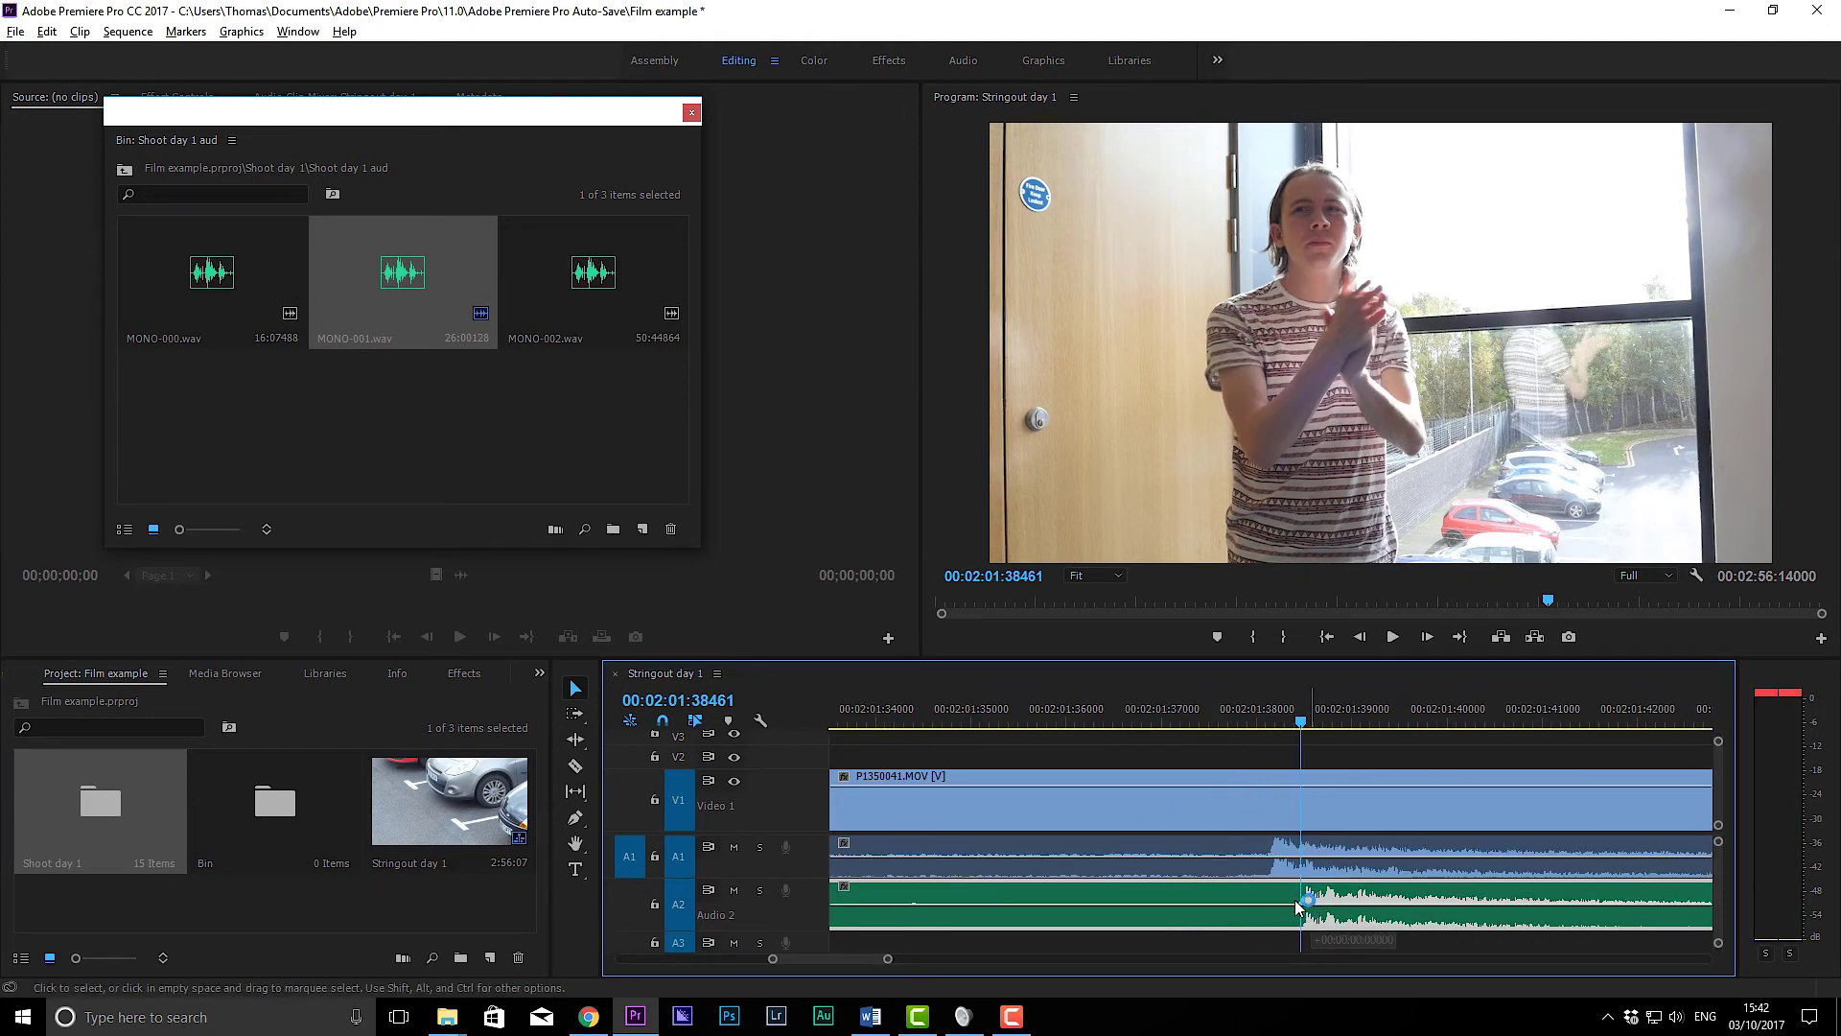
pyautogui.scroll(2, 1246, 897)
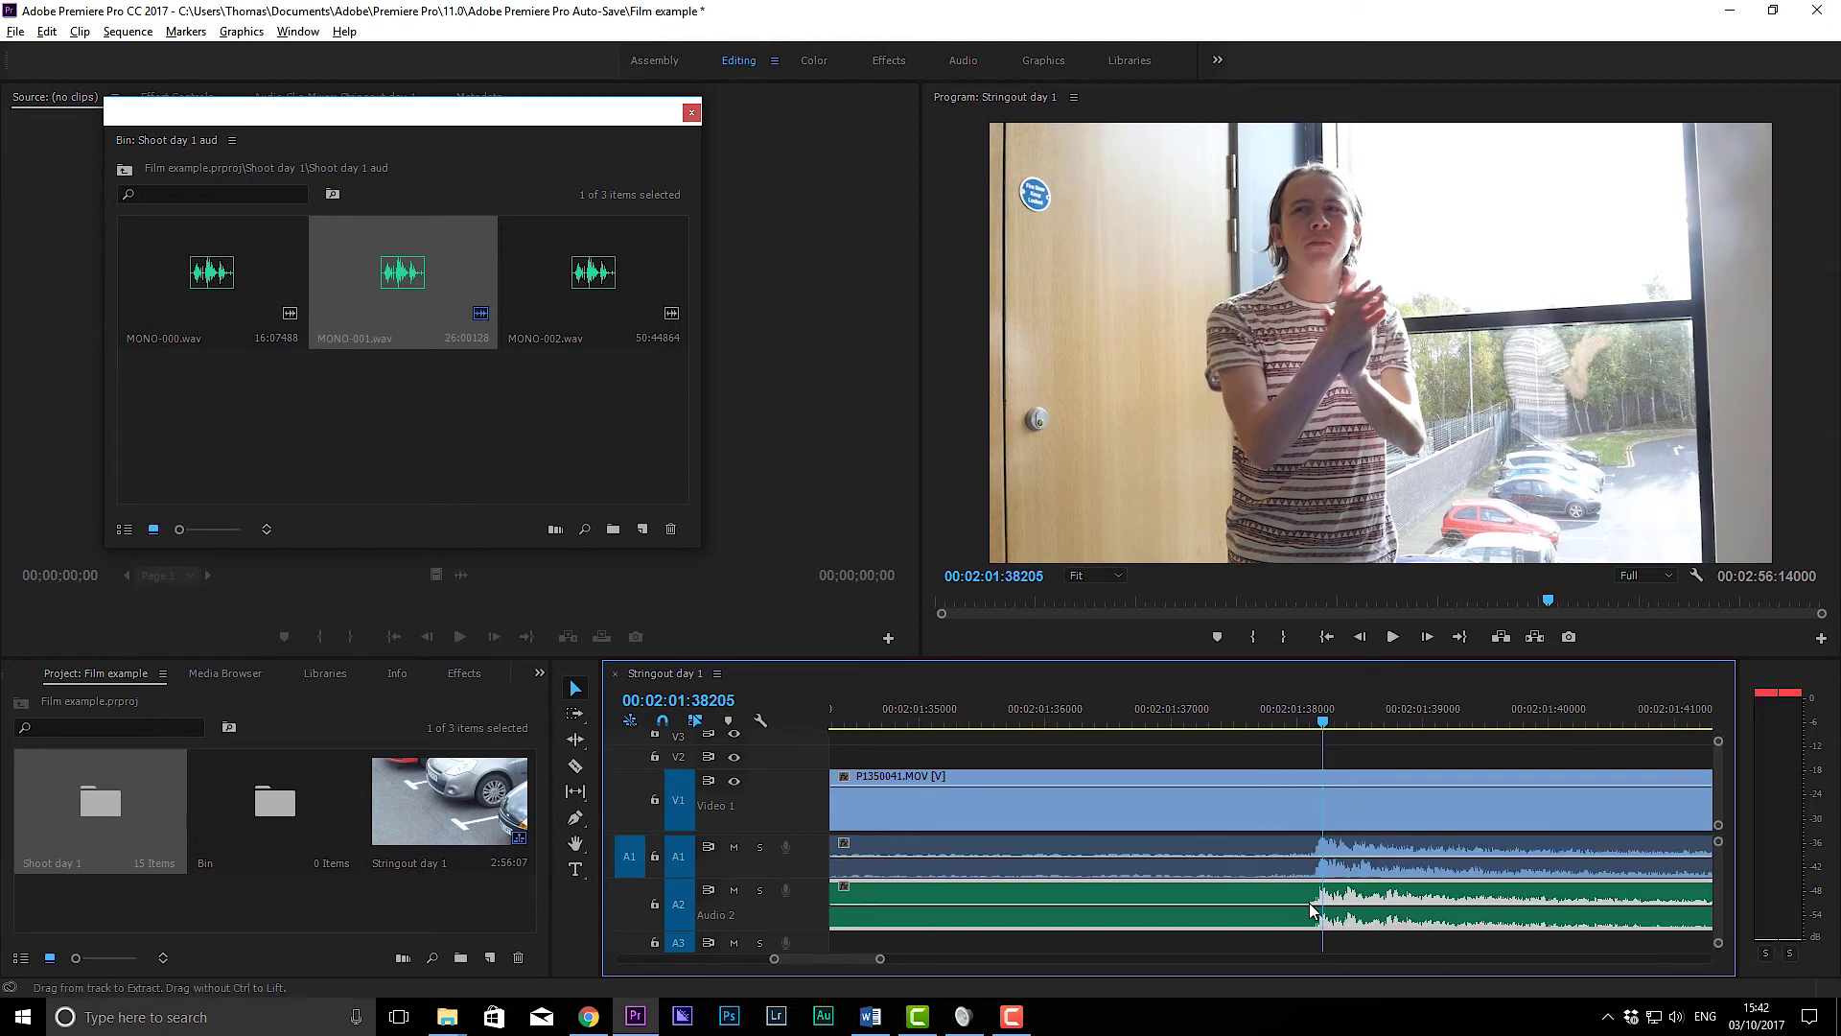
pyautogui.scroll(-4, 1308, 901)
pyautogui.scroll(-6, 1281, 876)
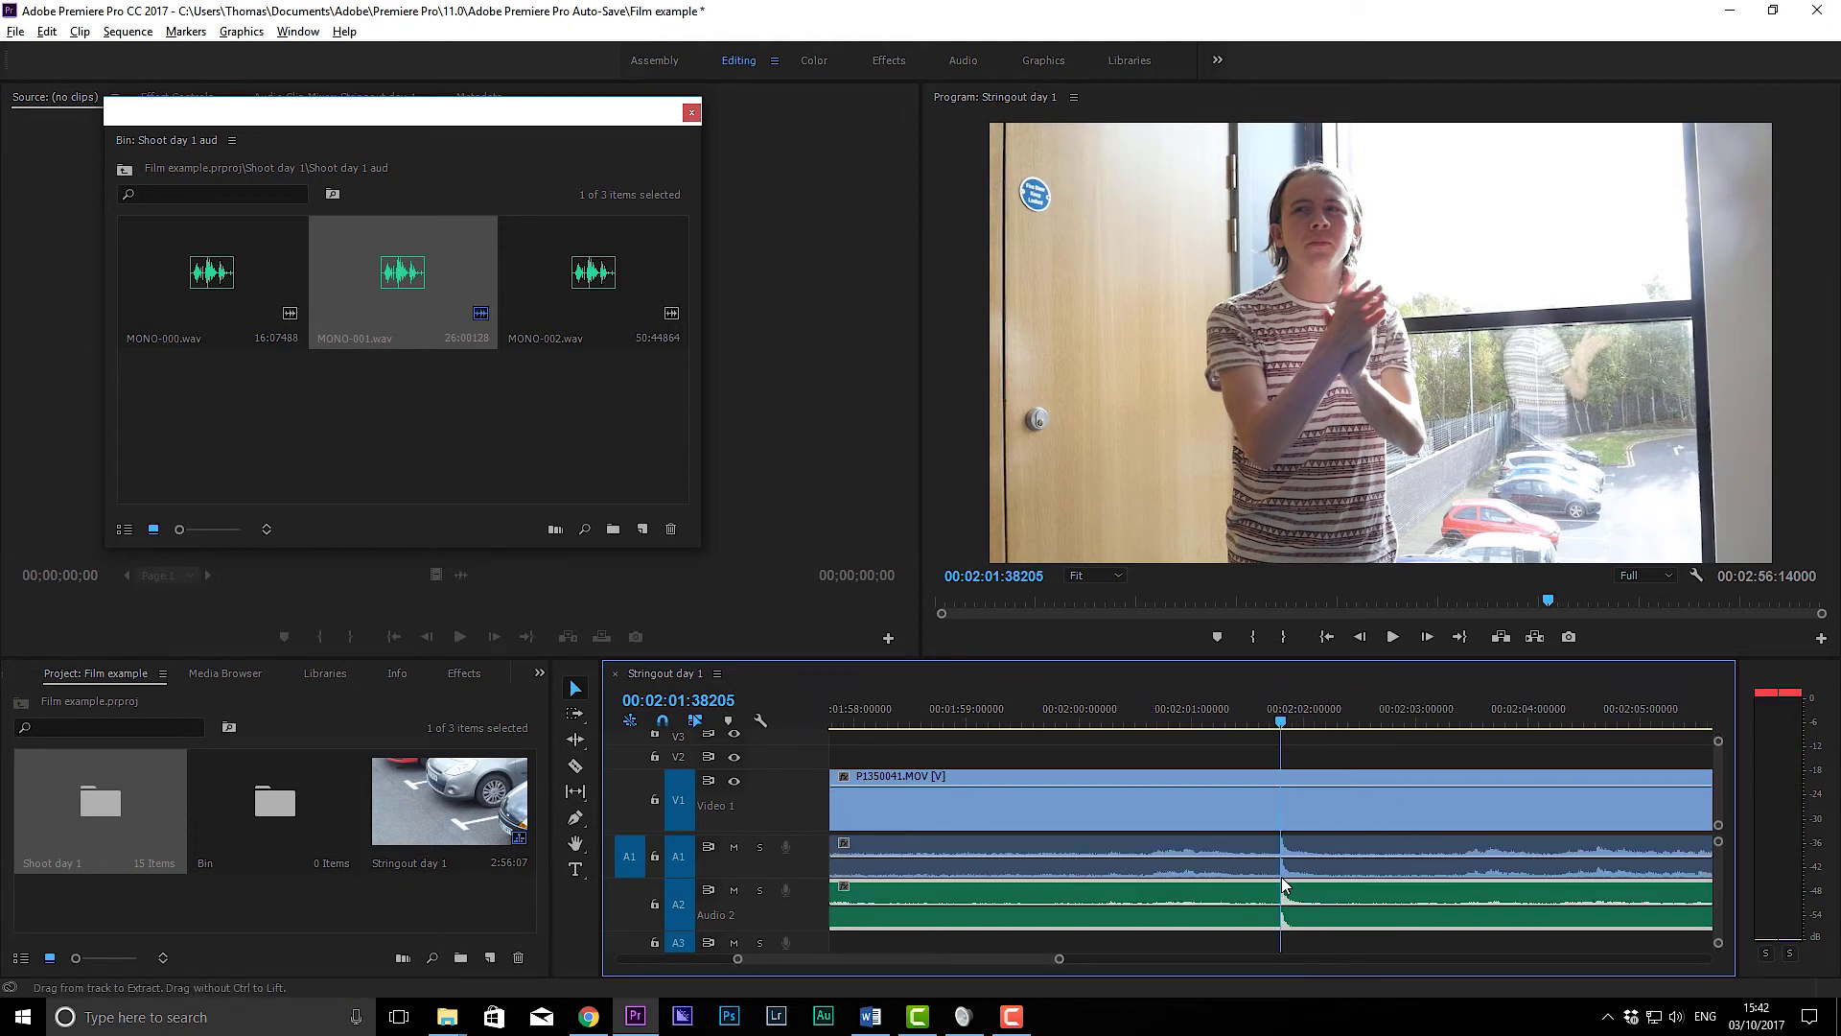
pyautogui.moveTo(542, 275); pyautogui.dragTo(1387, 887)
# Step: Slide MONO-002 along Audio 2 until its spike aligns with P1350042's camera clap near 00:02:31
pyautogui.scroll(5, 1387, 887)
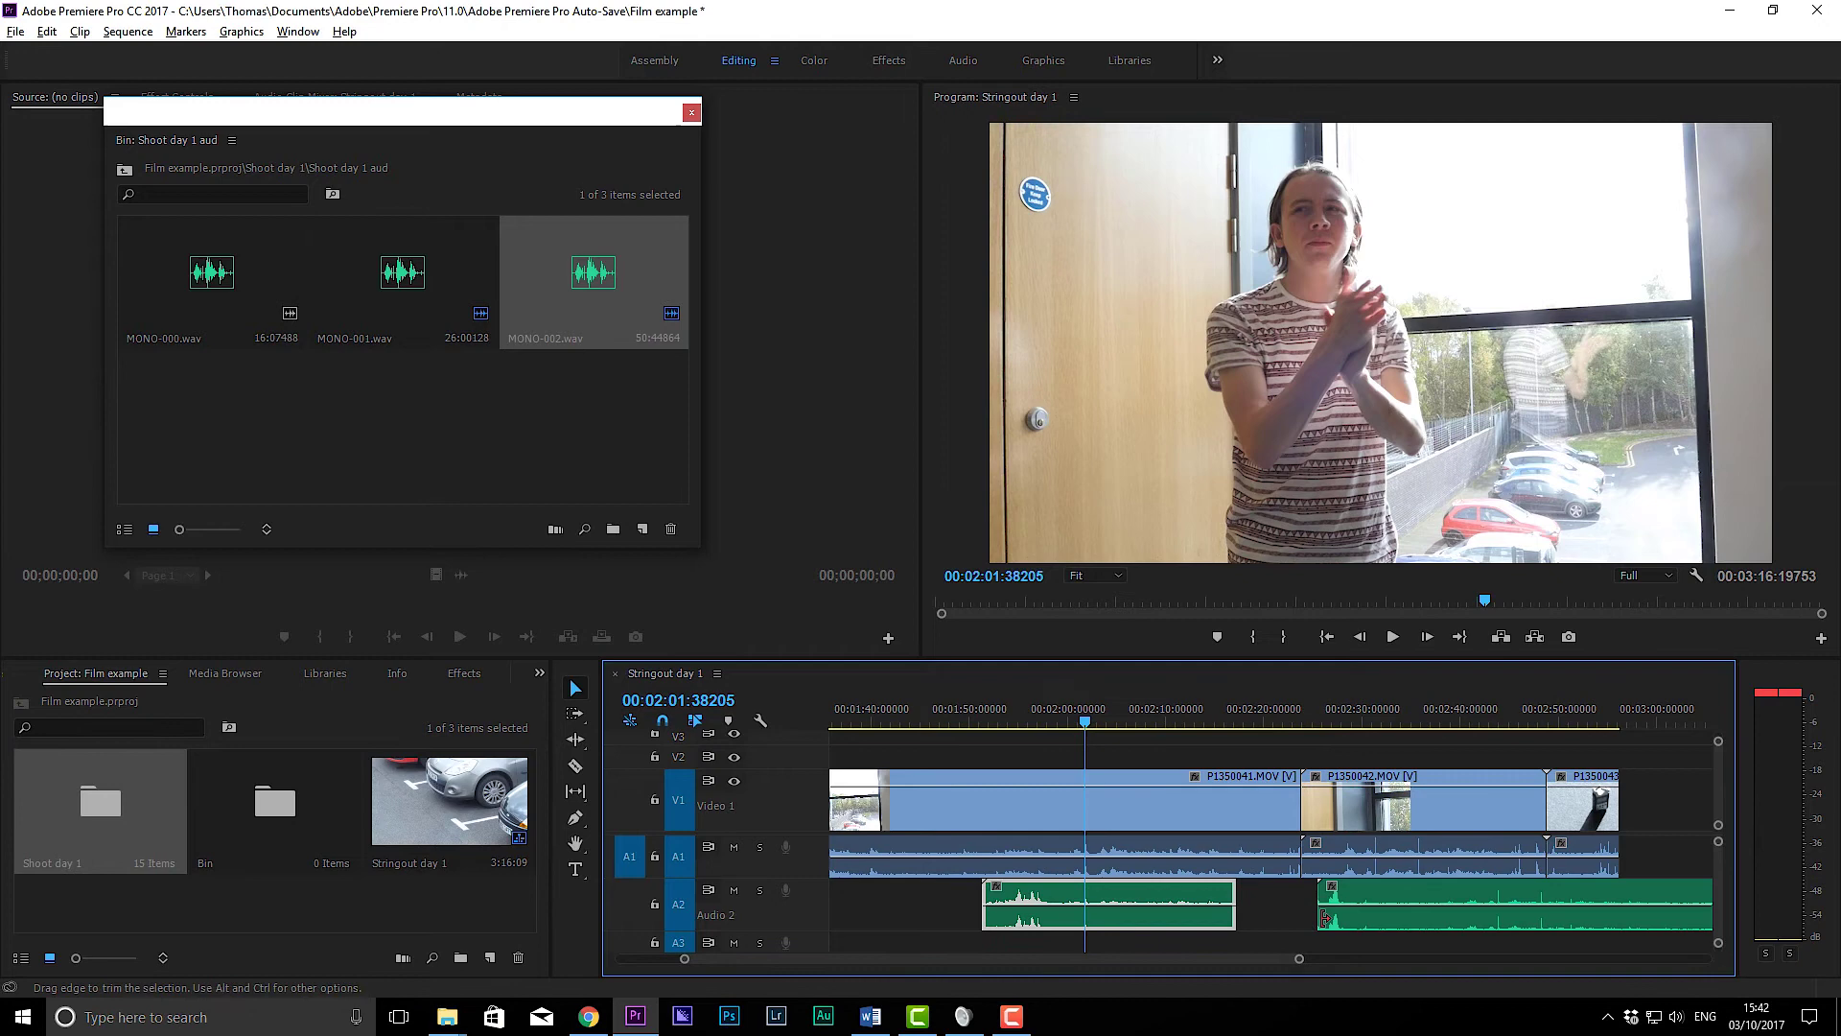
pyautogui.moveTo(1400, 935); pyautogui.dragTo(1327, 922)
pyautogui.click(1359, 712)
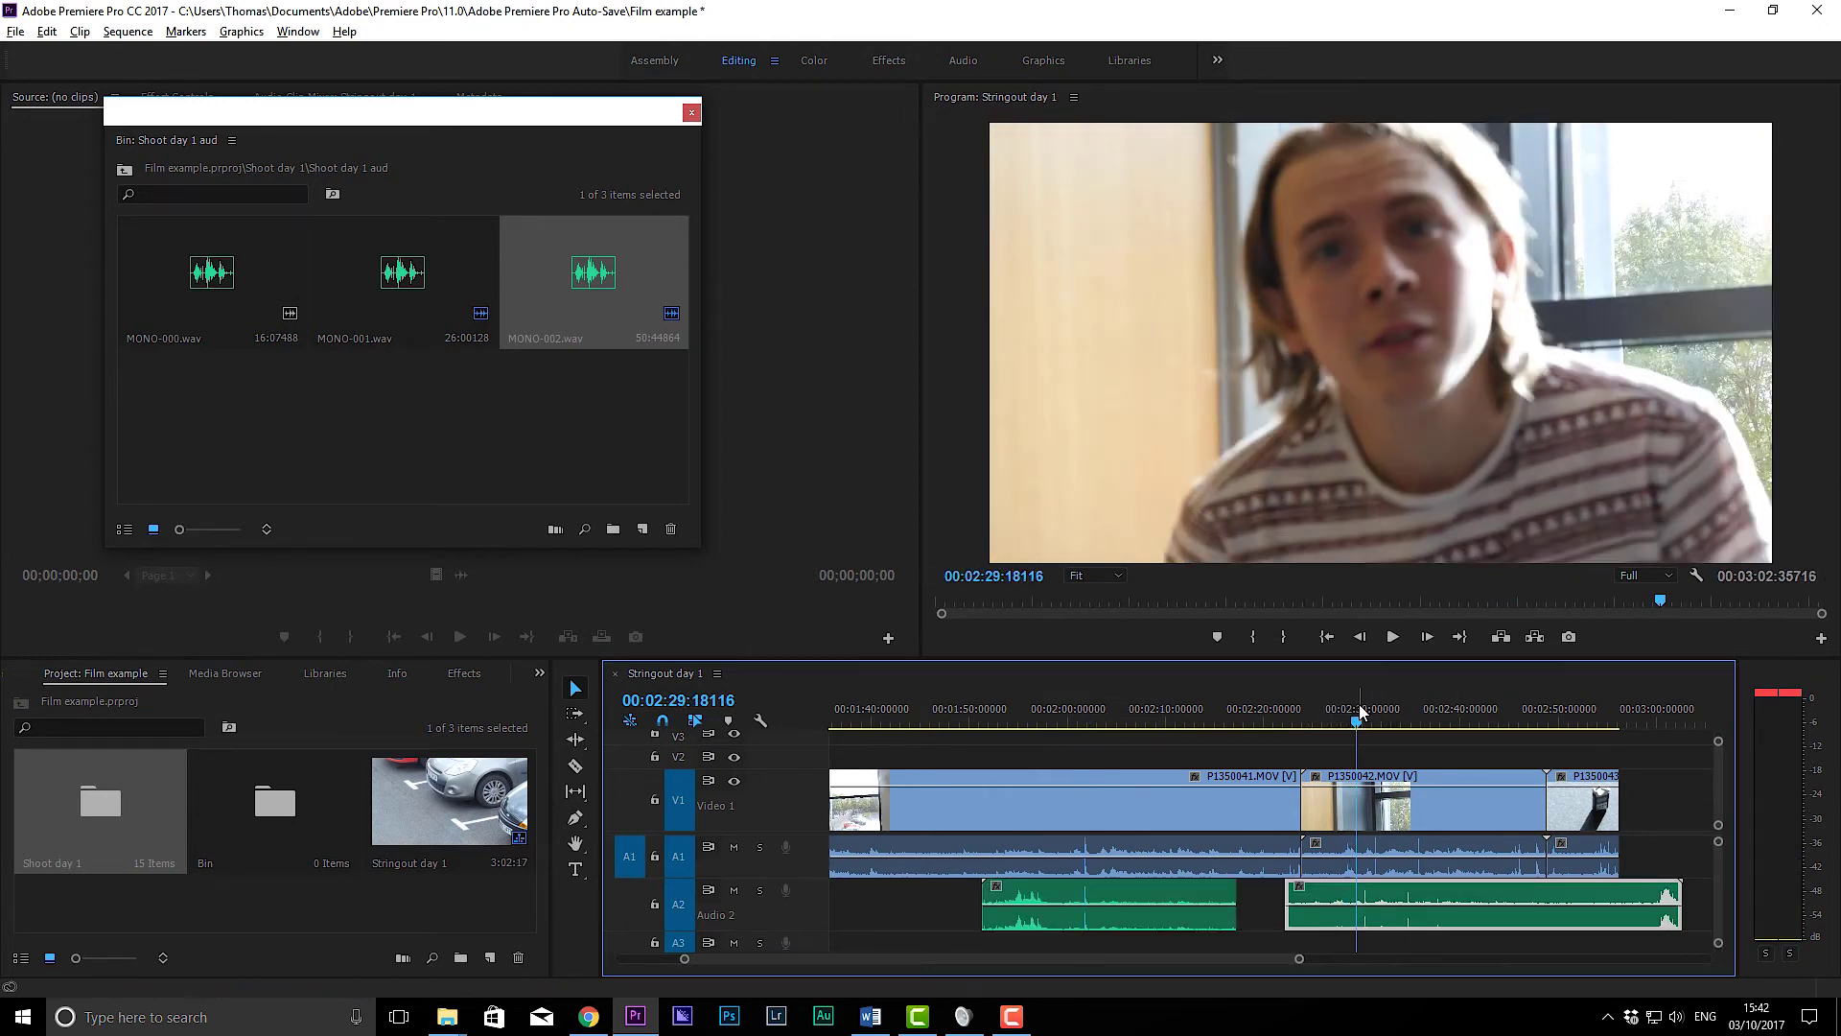
pyautogui.scroll(5, 1342, 916)
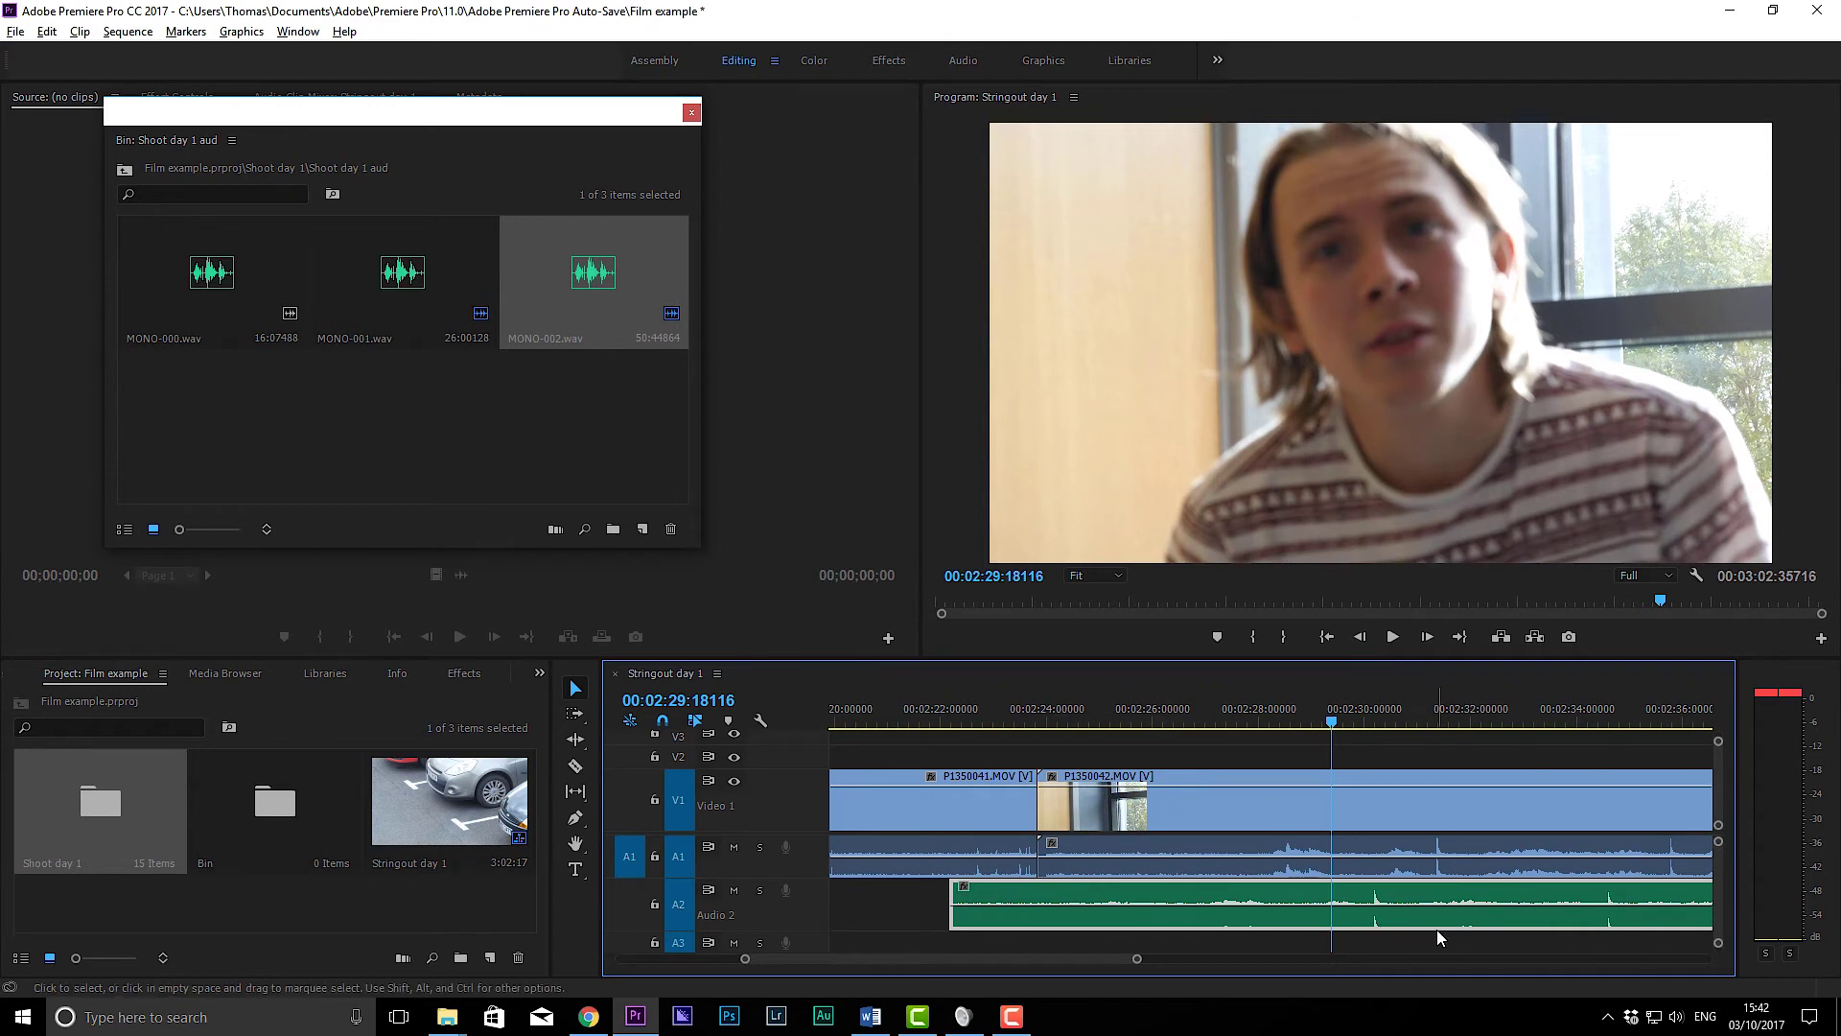
pyautogui.scroll(3, 1474, 916)
pyautogui.moveTo(1481, 919); pyautogui.dragTo(1436, 901)
pyautogui.scroll(4, 1411, 918)
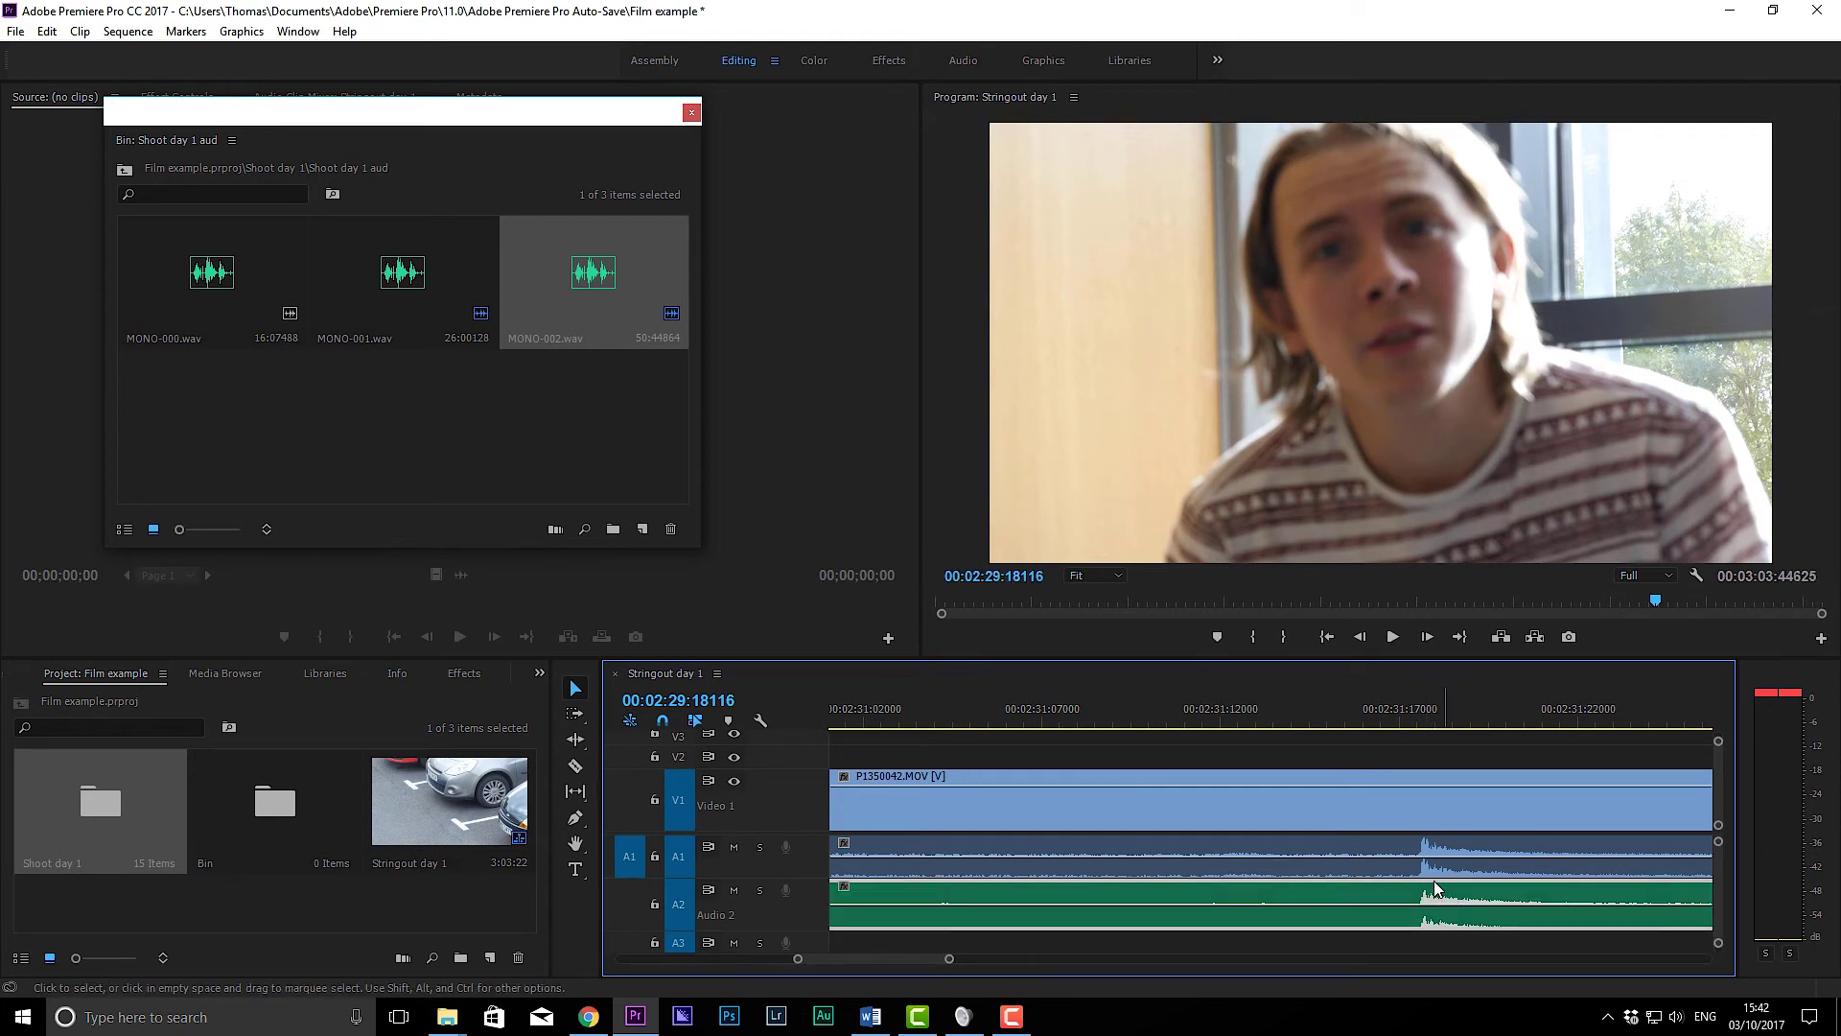
pyautogui.click(1342, 717)
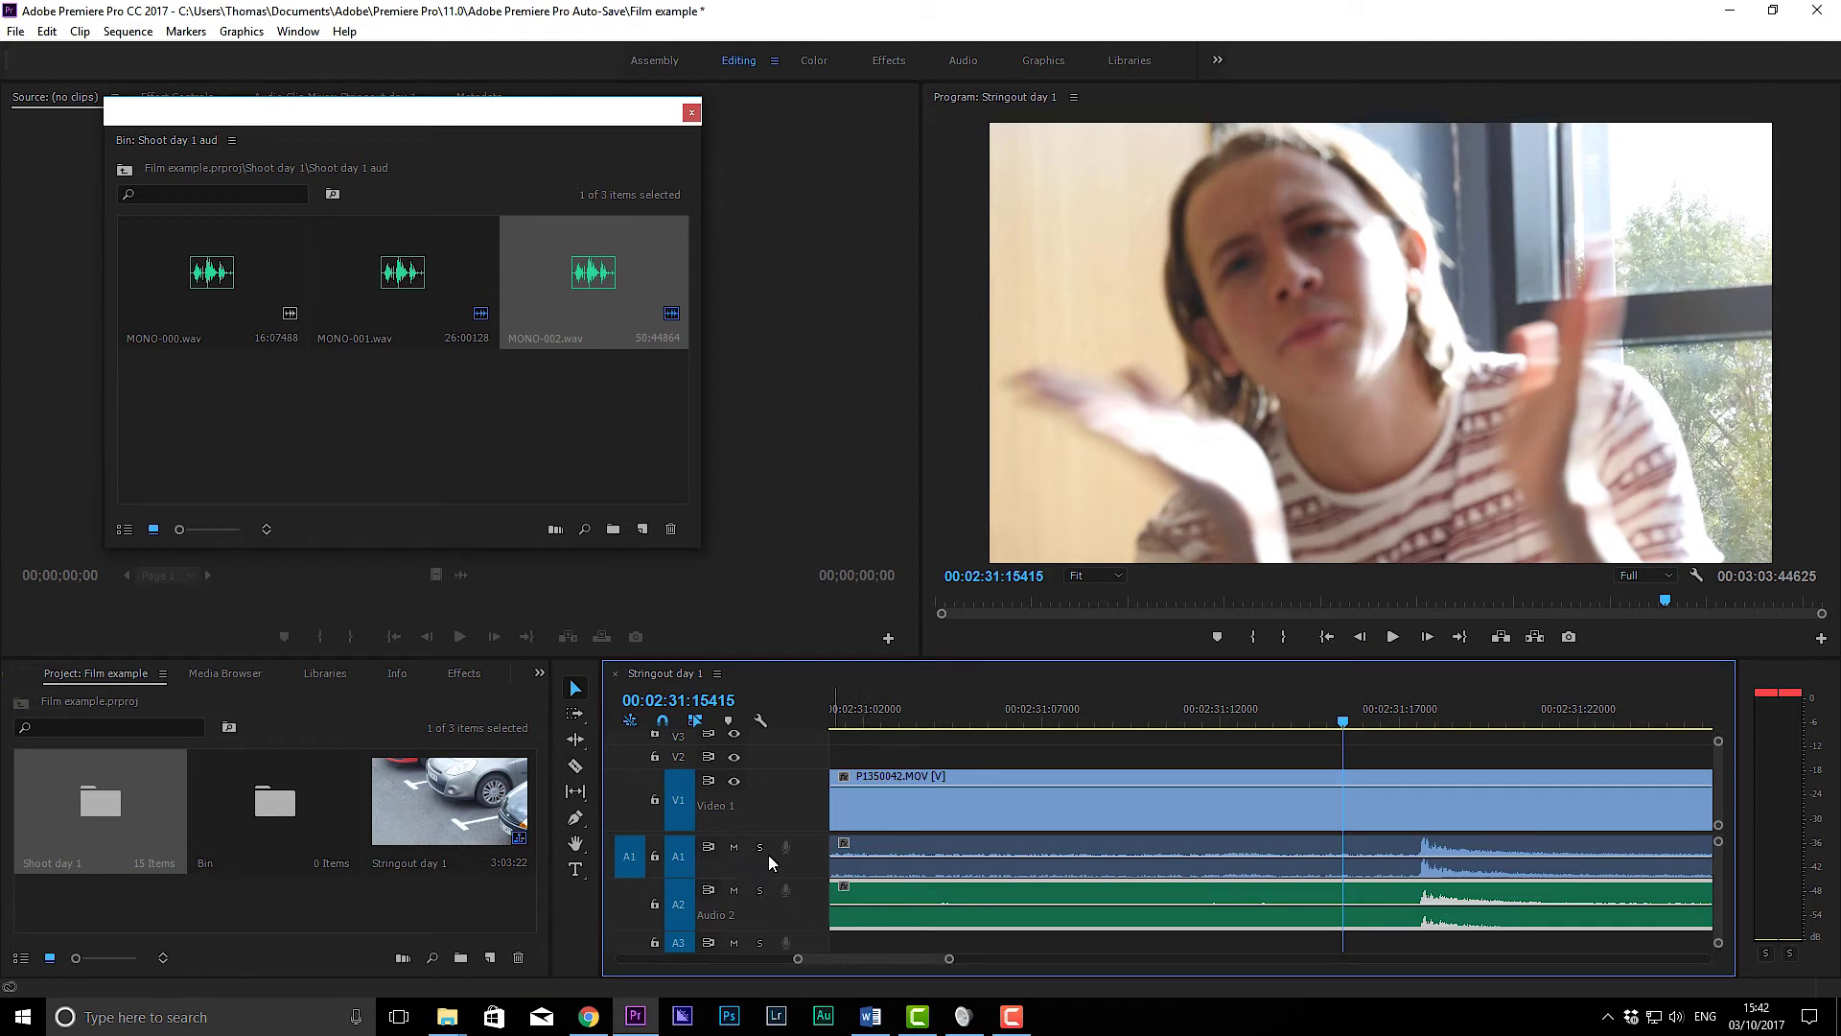
# Step: Mute the A1 camera audio and play back the P1350042 section to check the sync
pyautogui.click(843, 819)
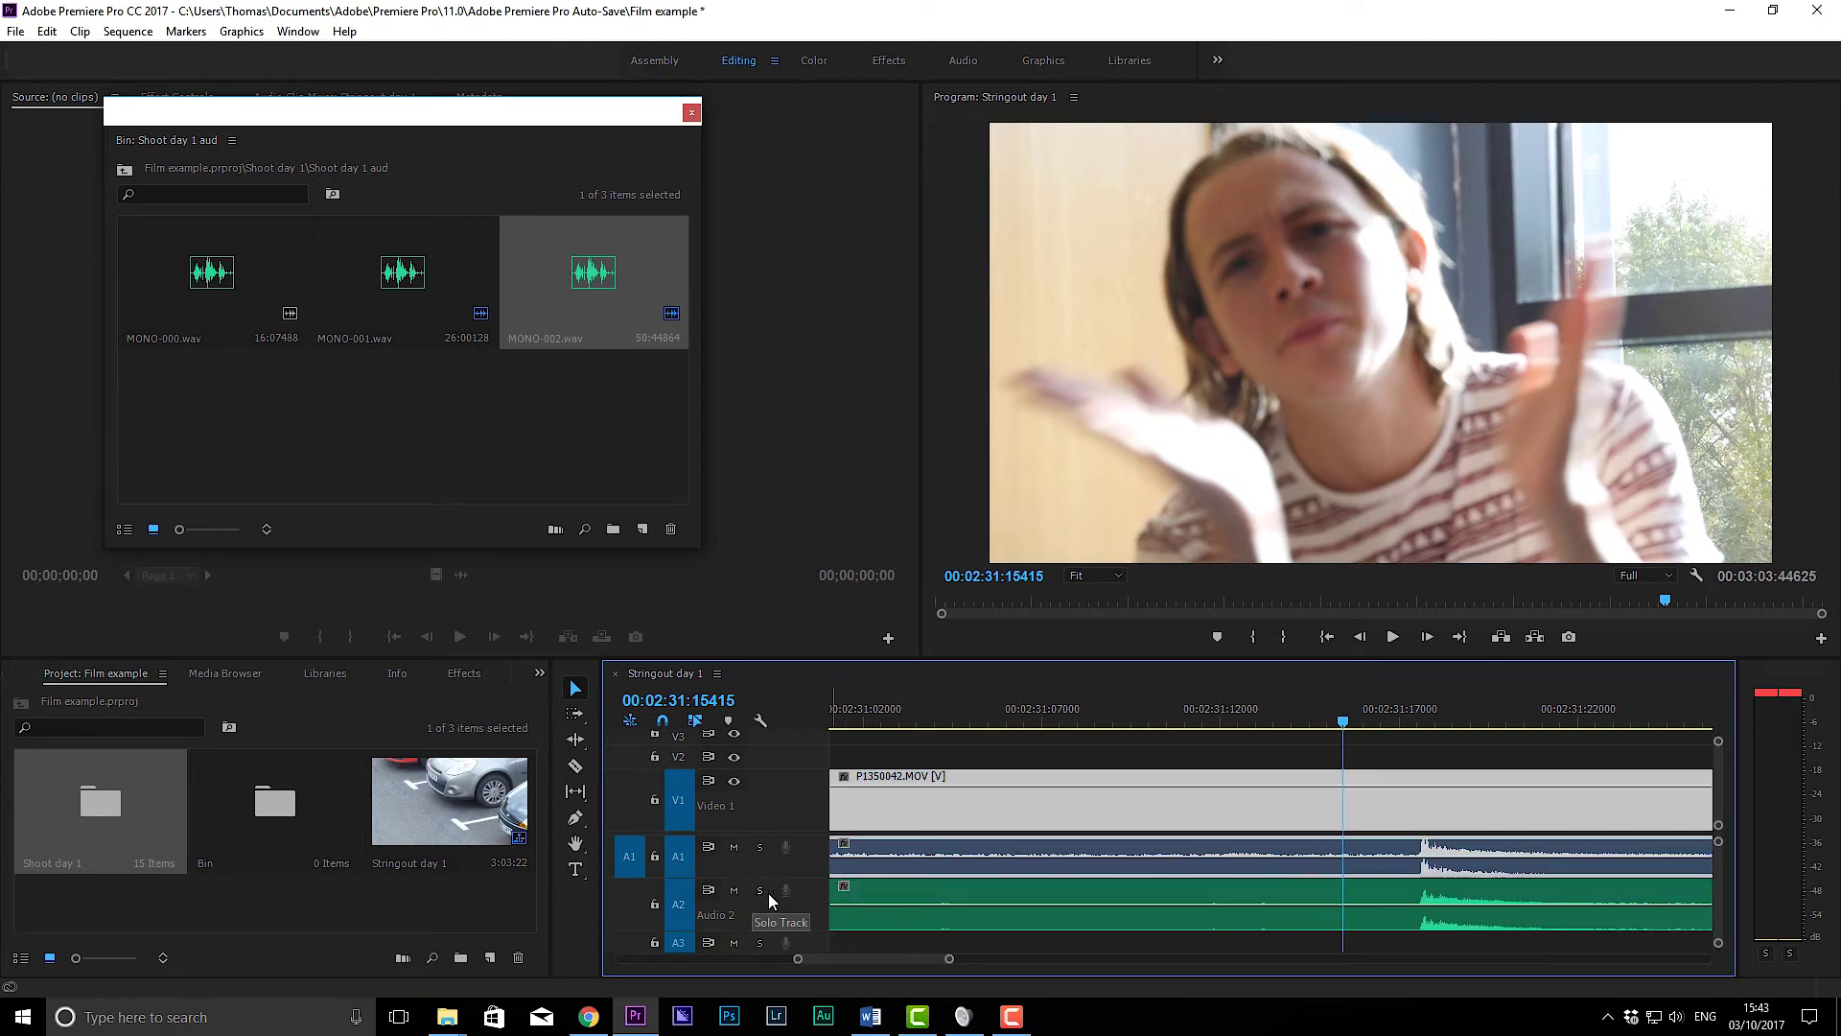
pyautogui.click(734, 849)
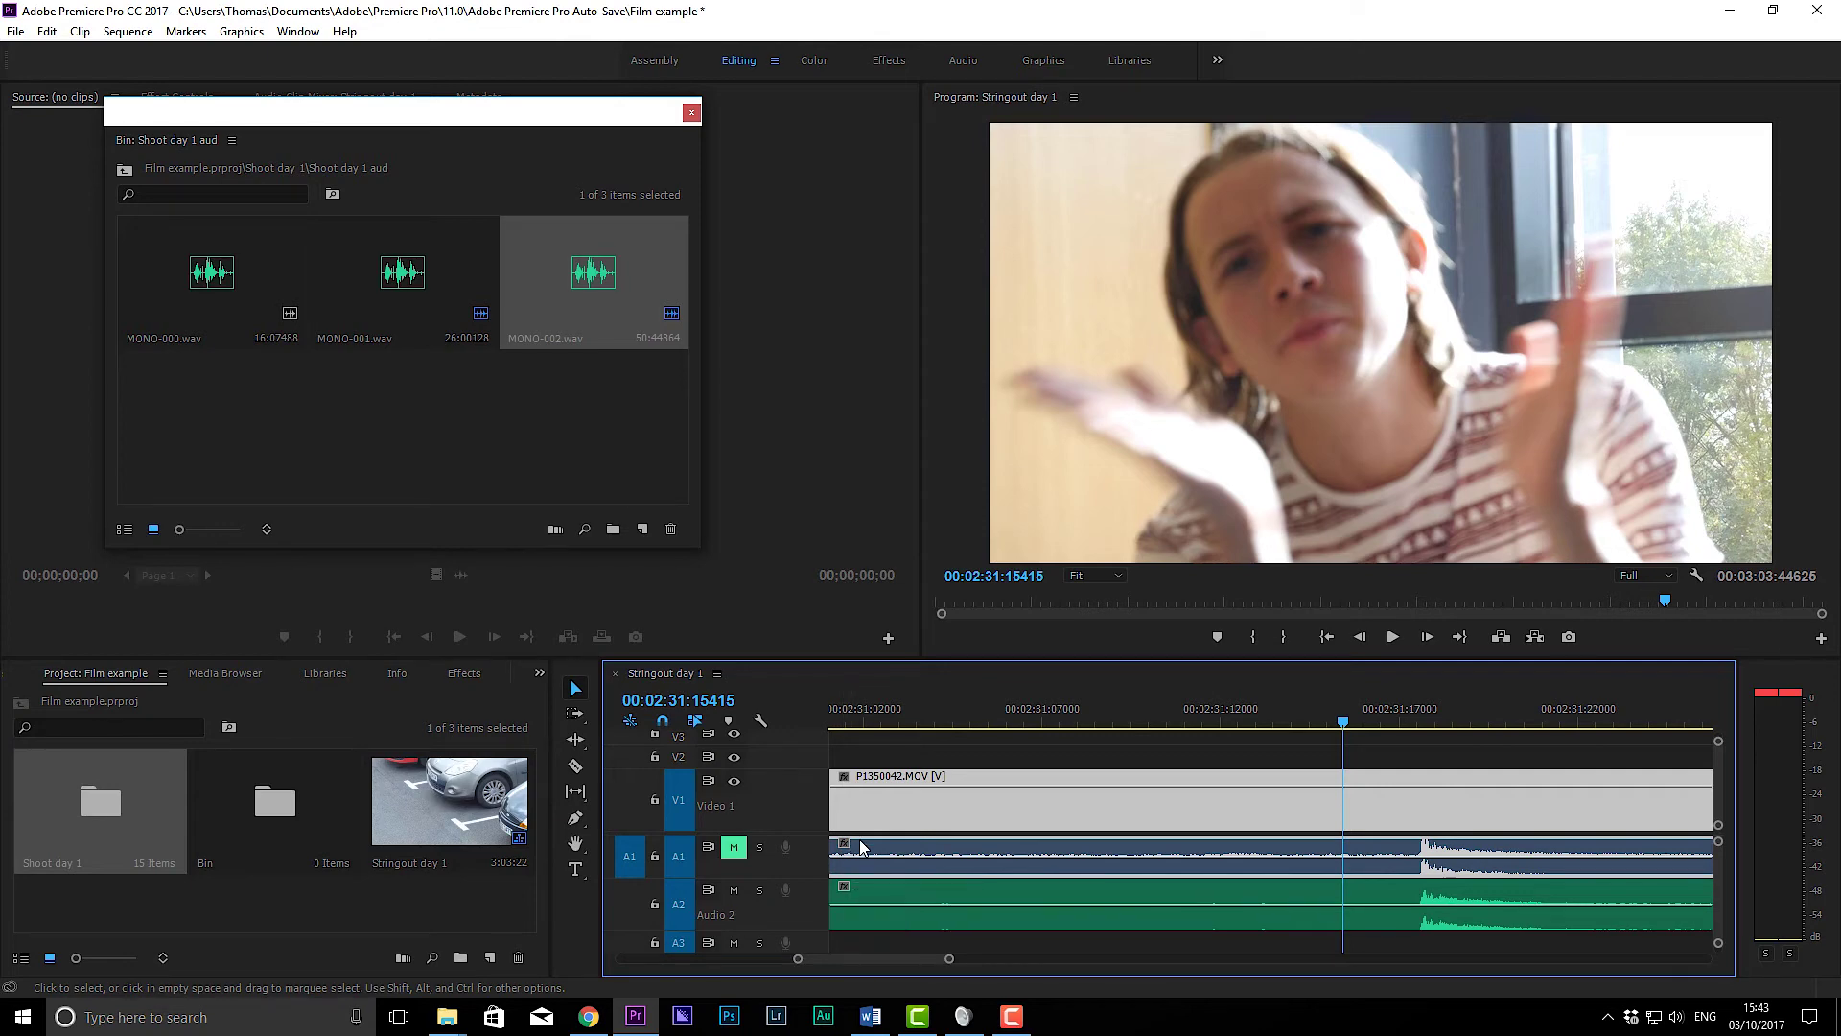
pyautogui.press('space')
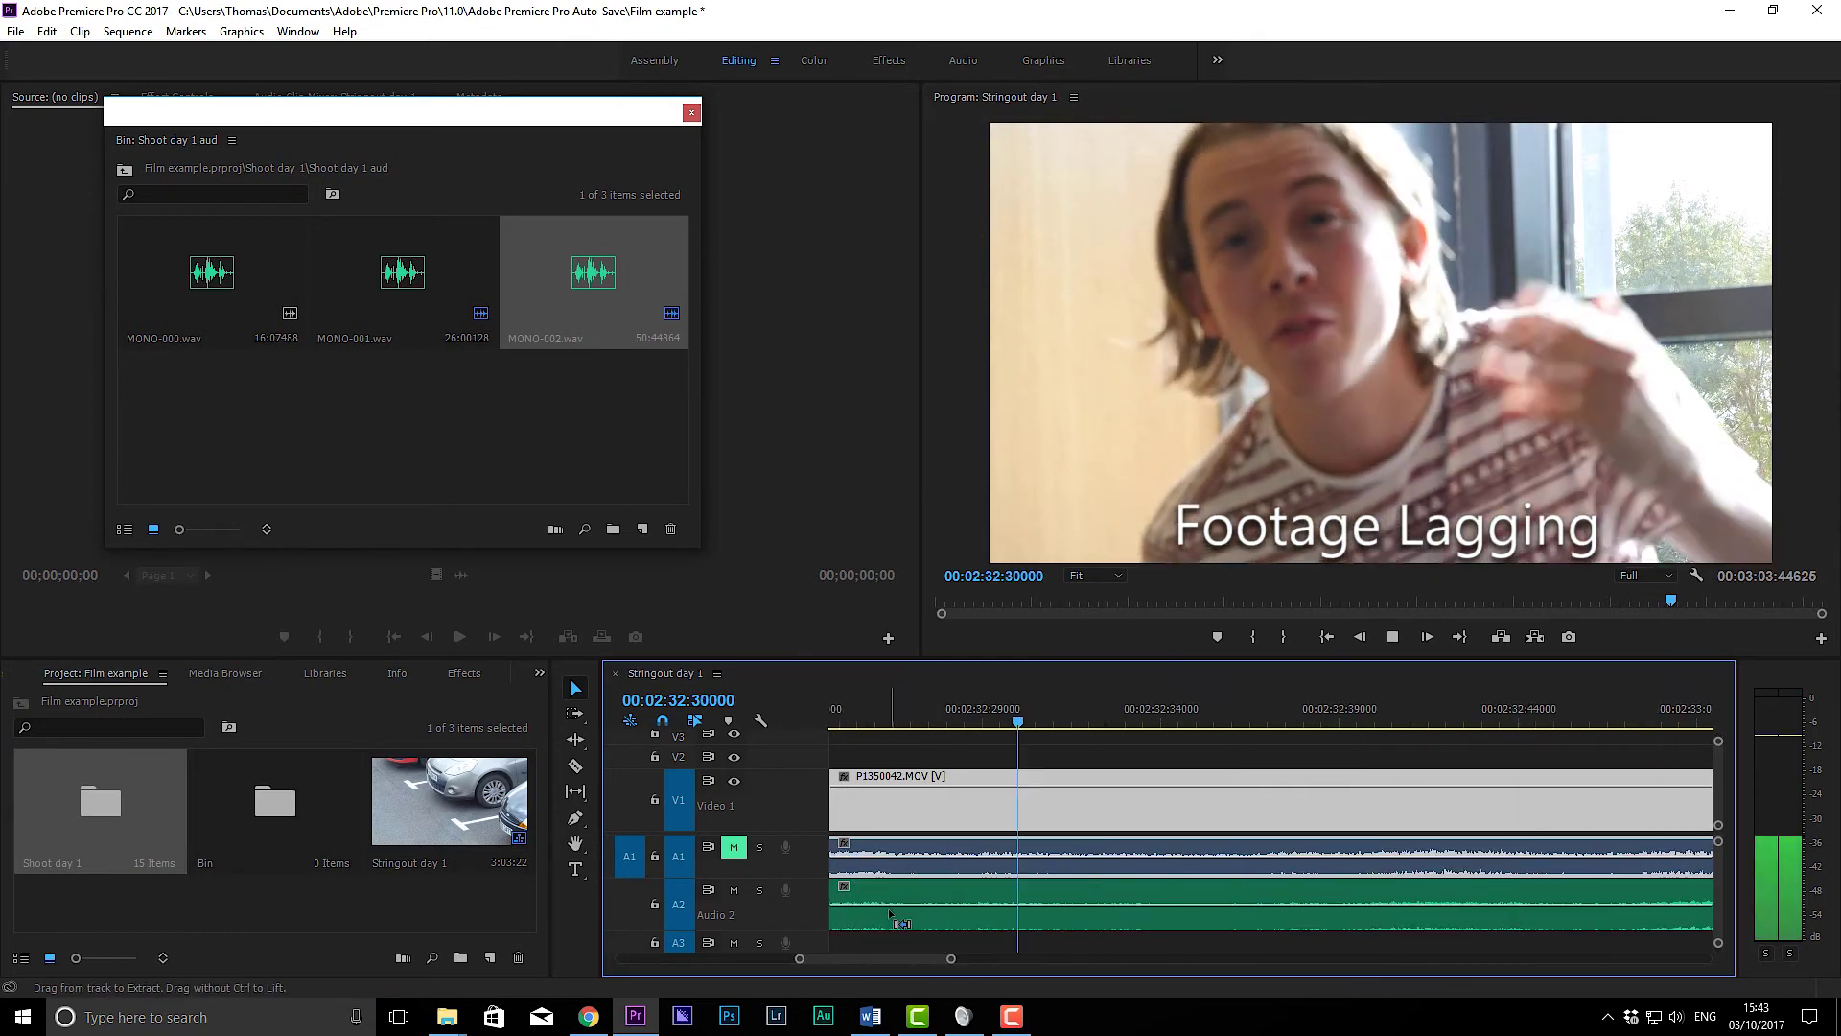
pyautogui.press('-')
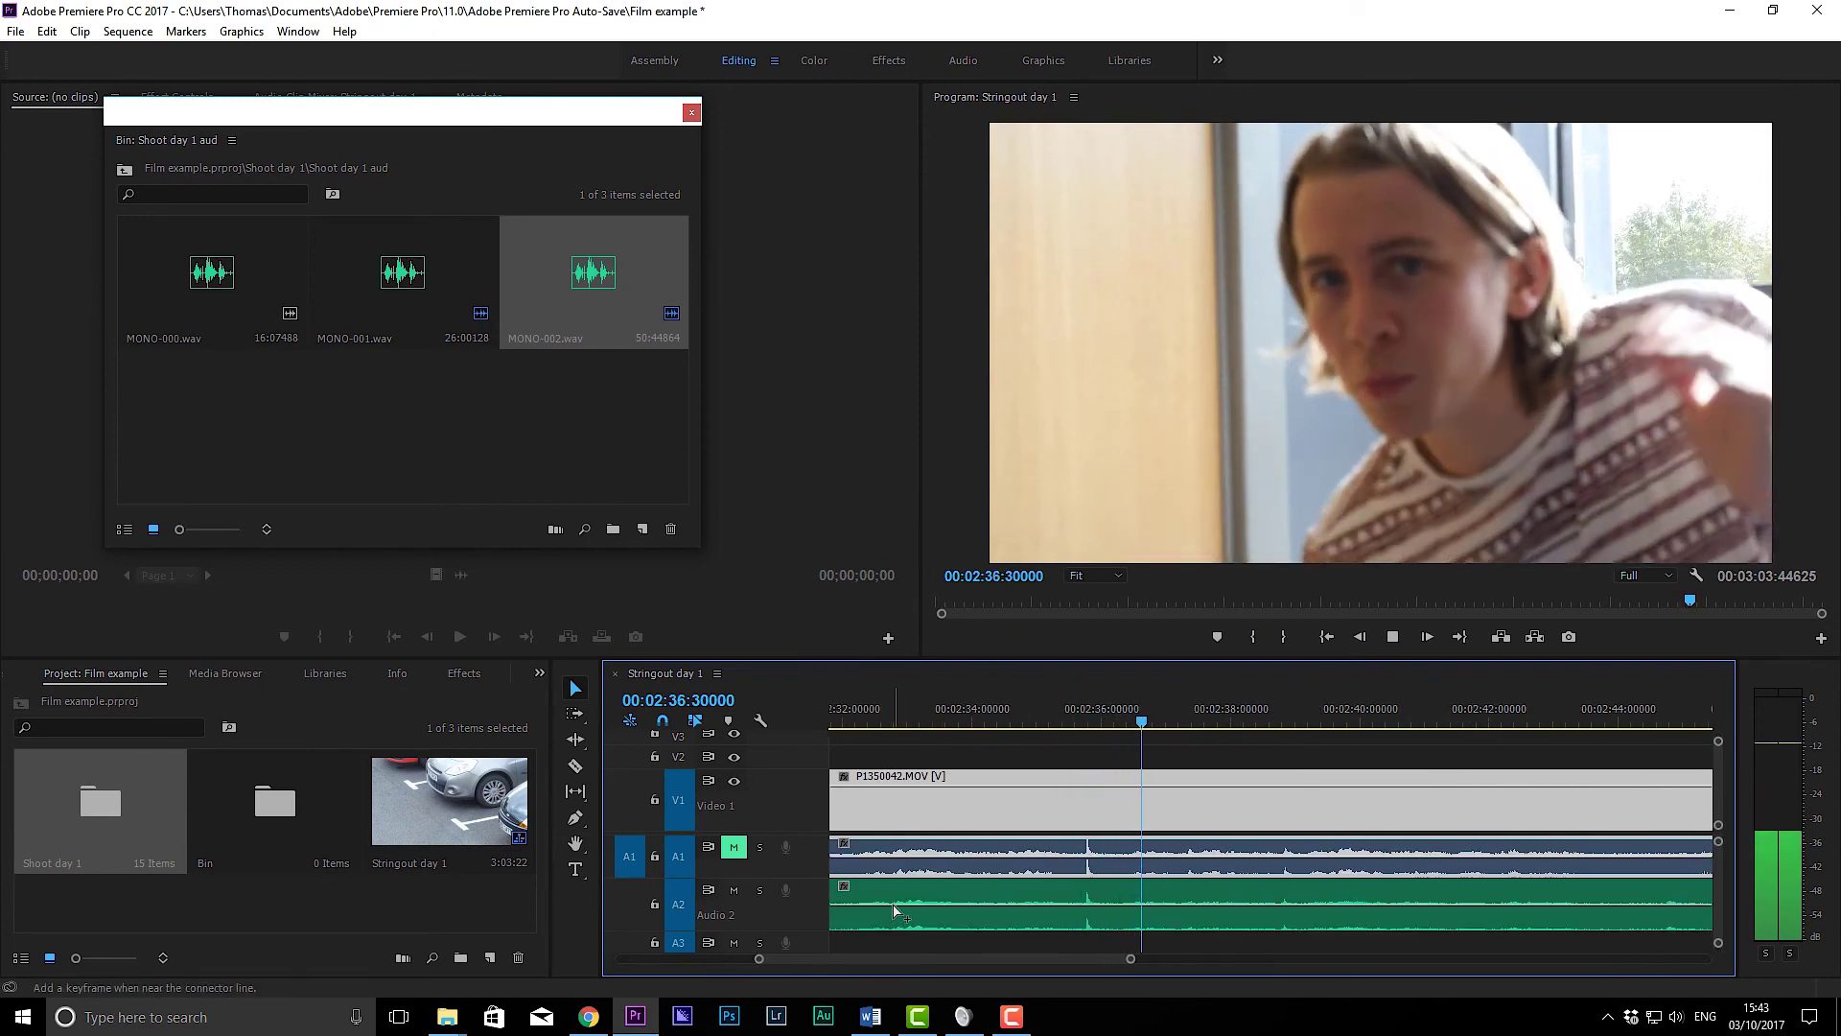
pyautogui.press('space')
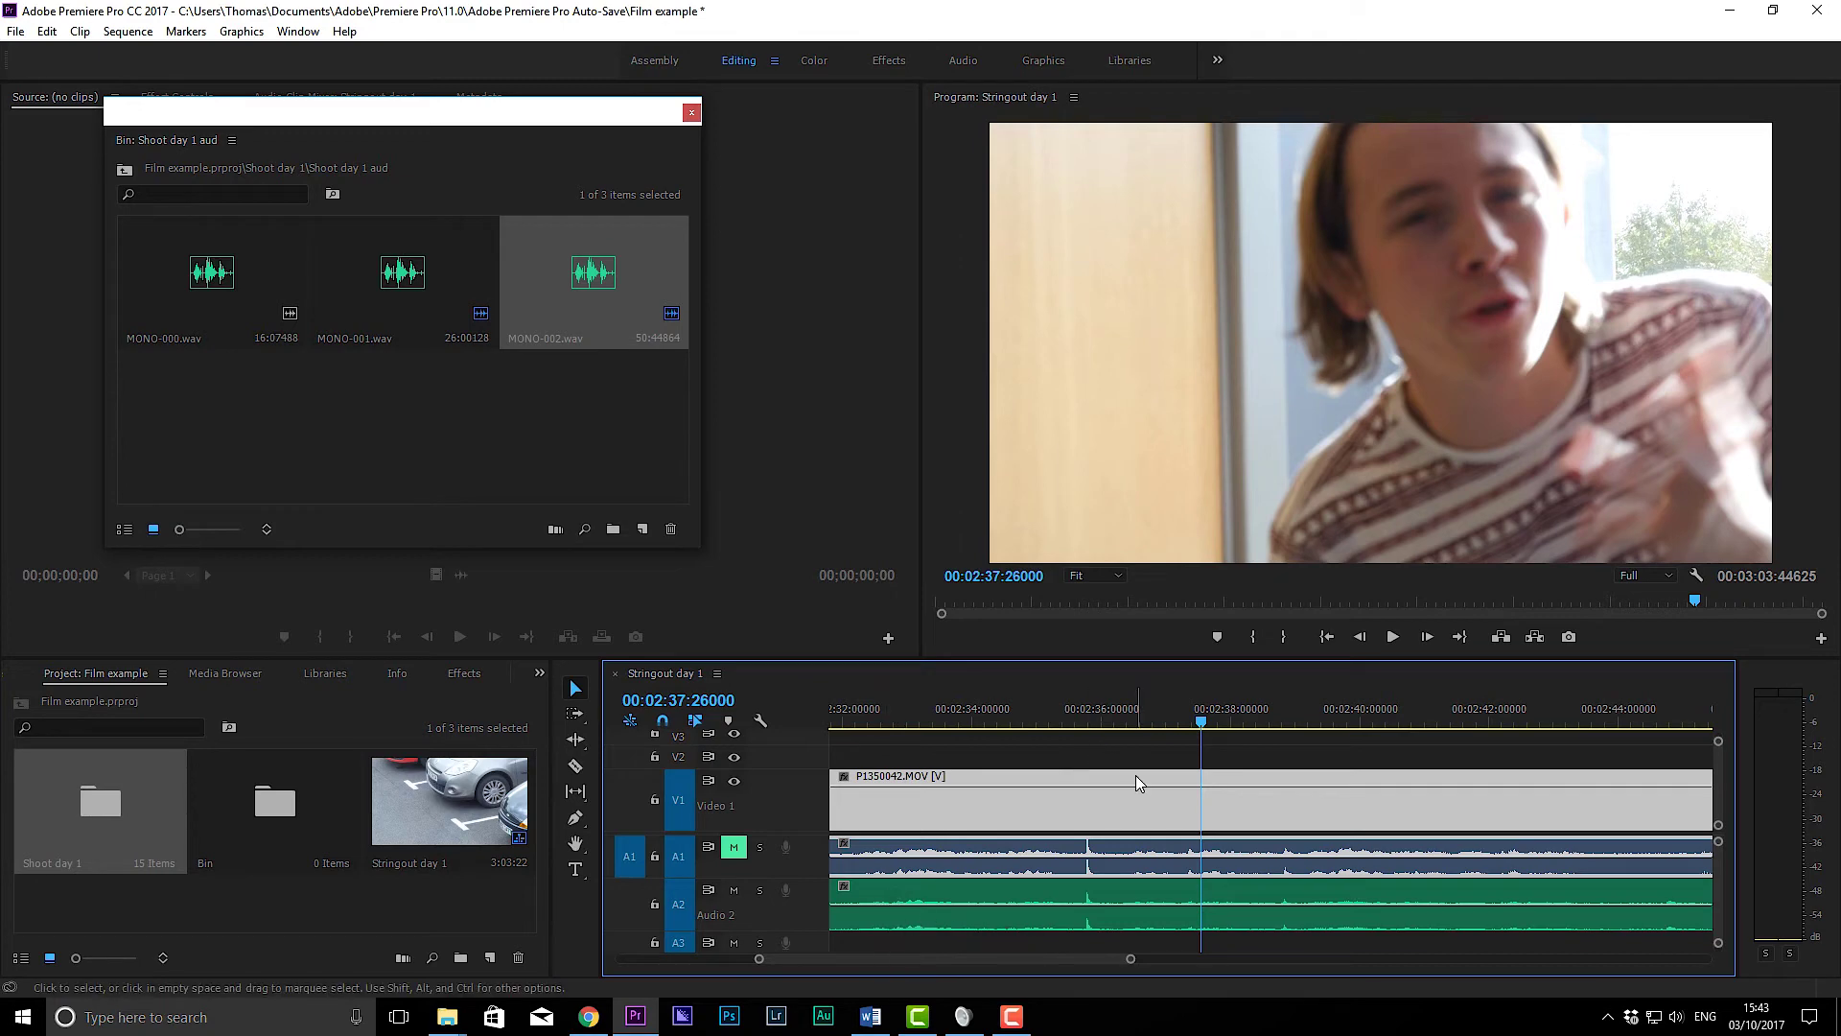
pyautogui.press('-')
pyautogui.press('-')
pyautogui.press('-')
pyautogui.press('-')
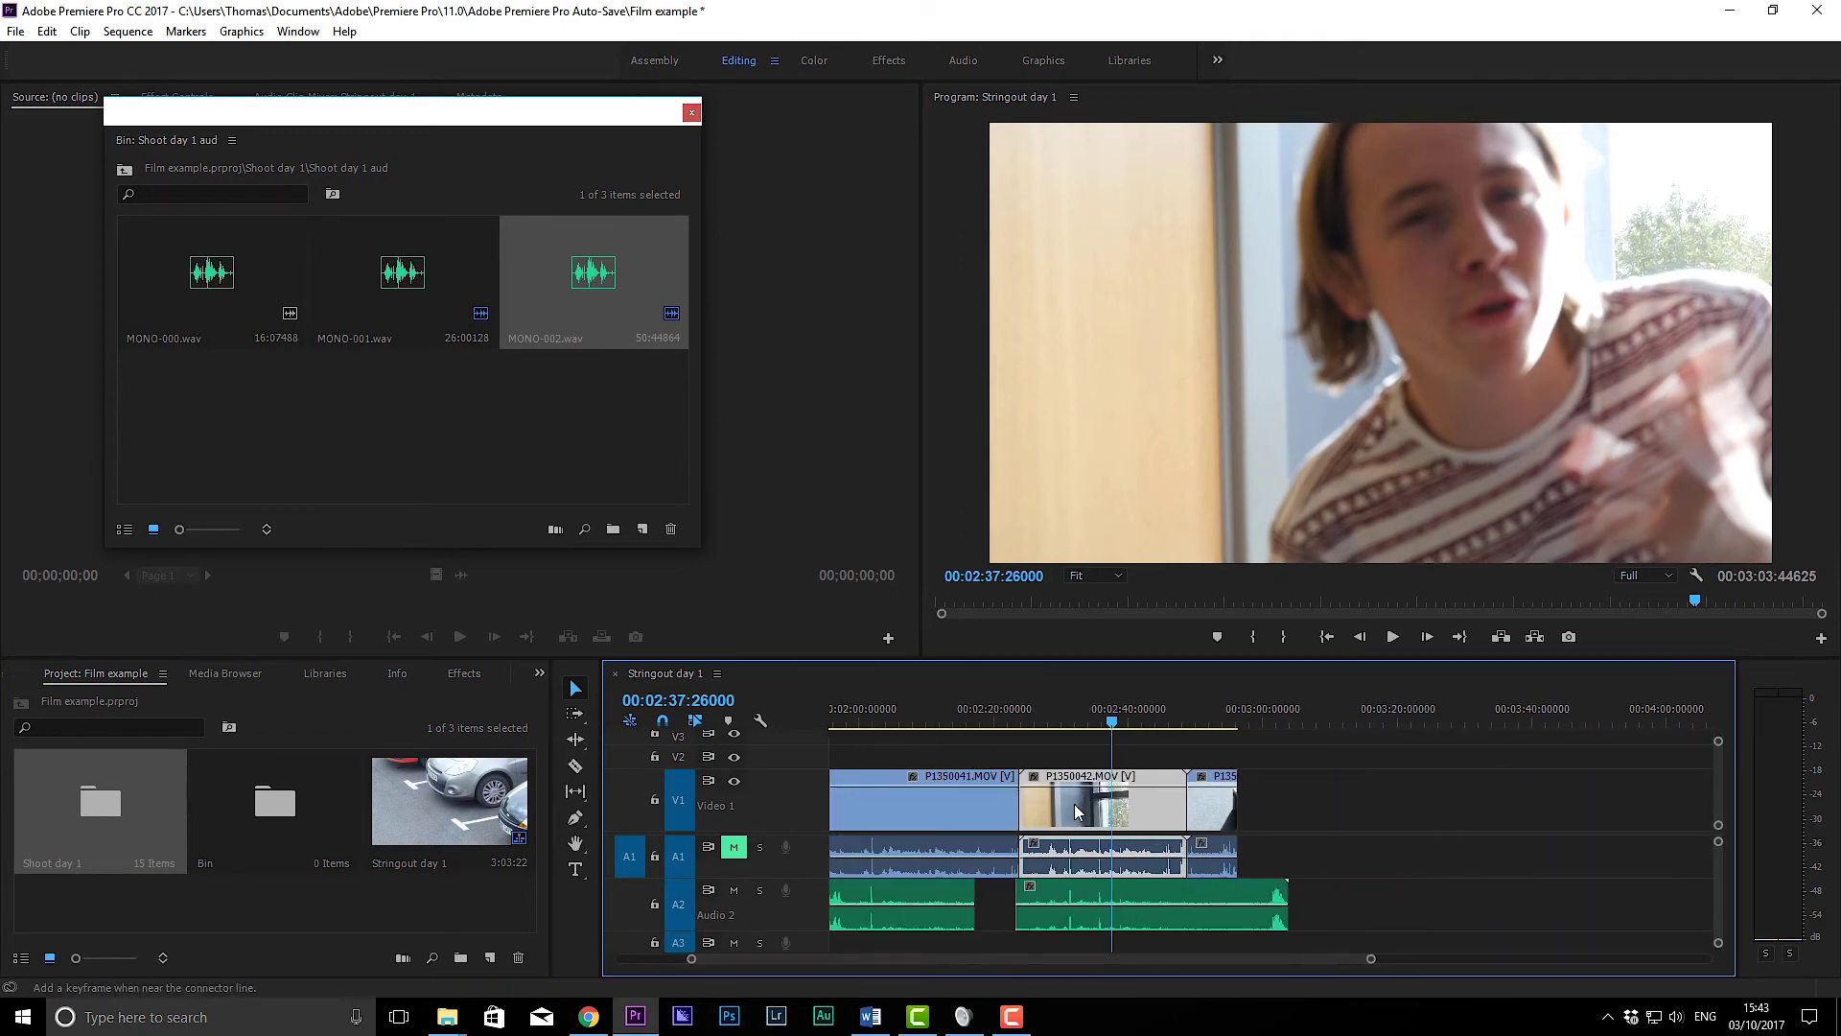
pyautogui.press('=')
pyautogui.press('=')
pyautogui.press('l')
pyautogui.press('l')
pyautogui.press('l')
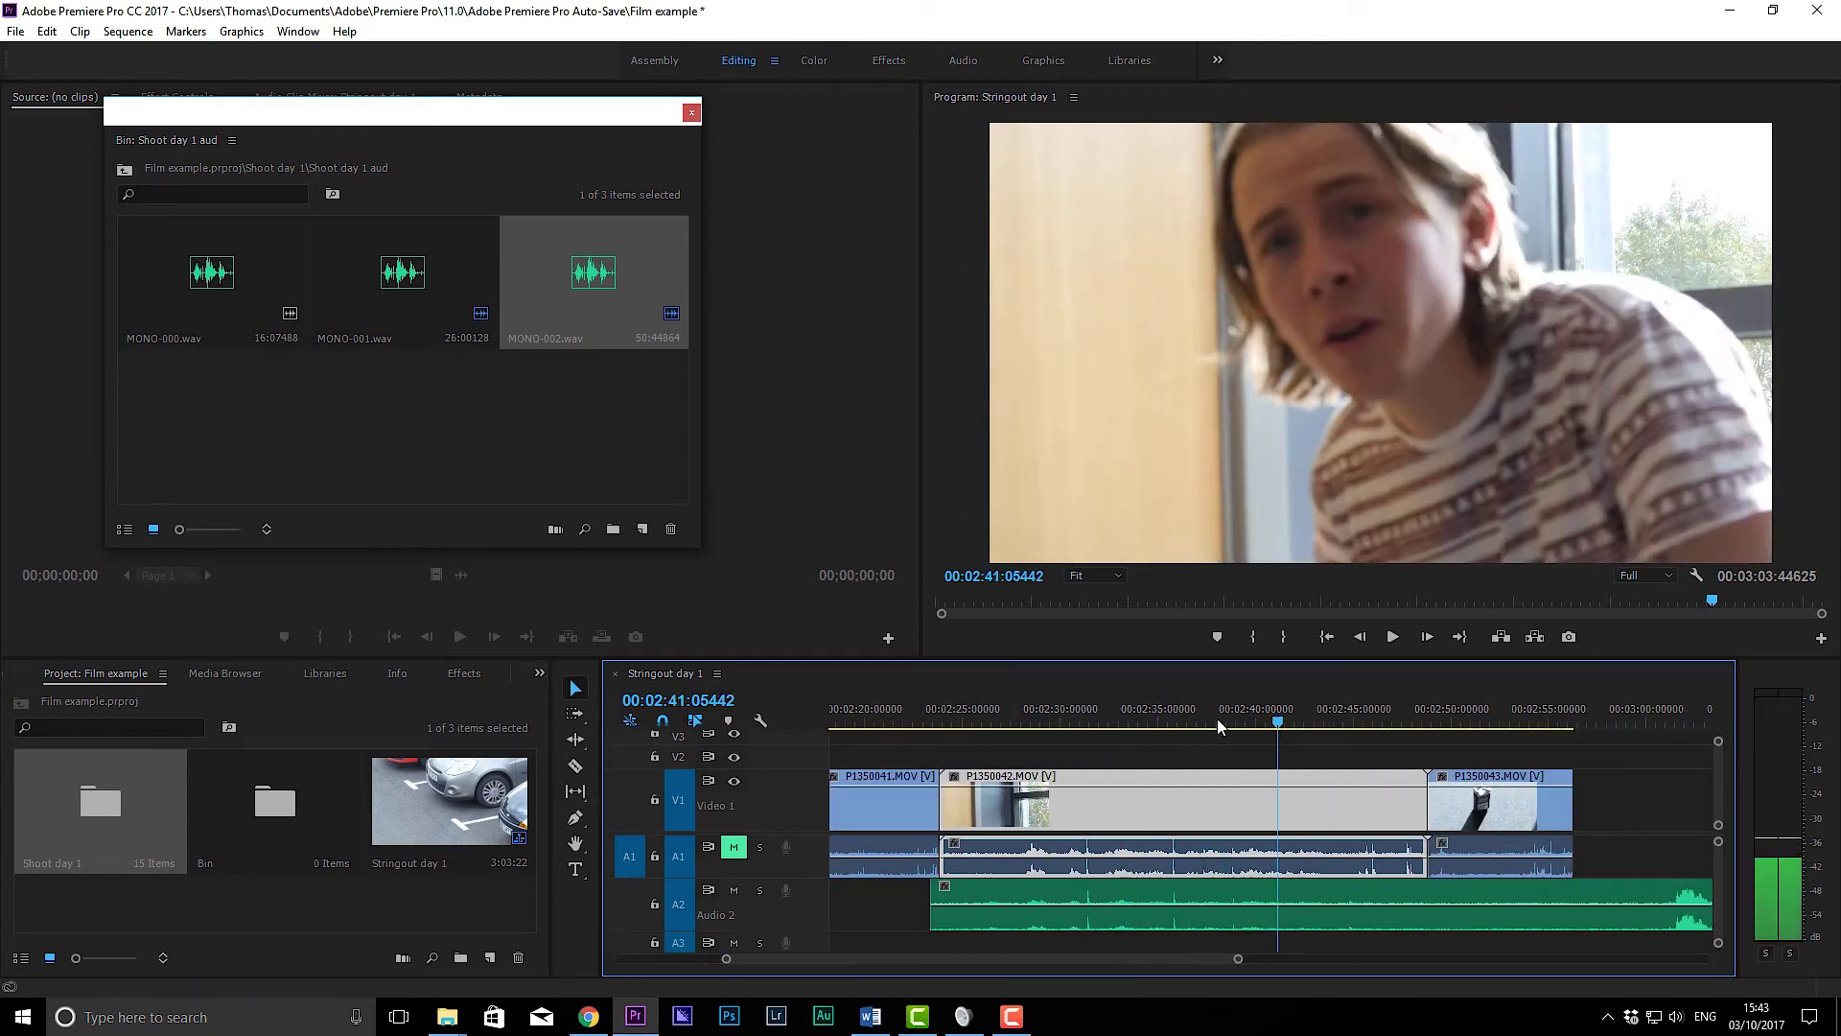
pyautogui.moveTo(1217, 726)
pyautogui.mouseDown()
pyautogui.moveTo(1286, 732)
pyautogui.moveTo(1224, 742)
pyautogui.mouseUp()
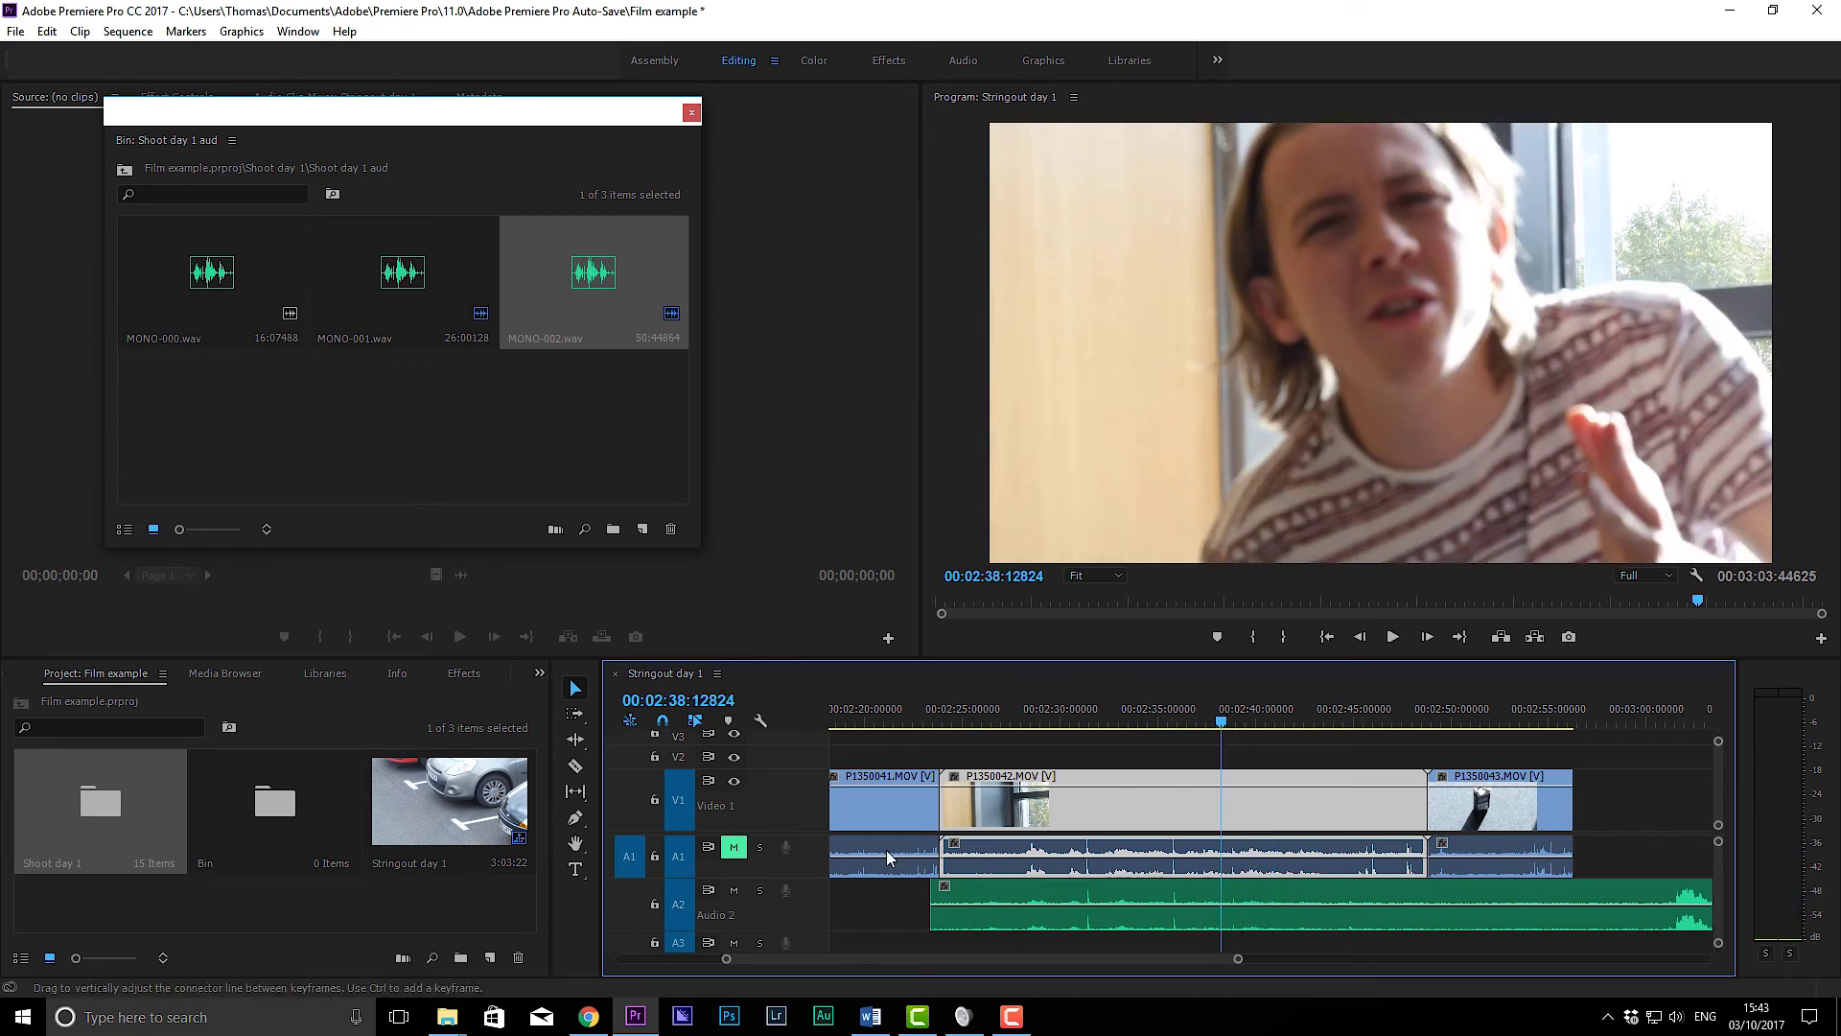
# Step: Expand the Audio 1 track to show its stereo waveforms
pyautogui.click(1109, 733)
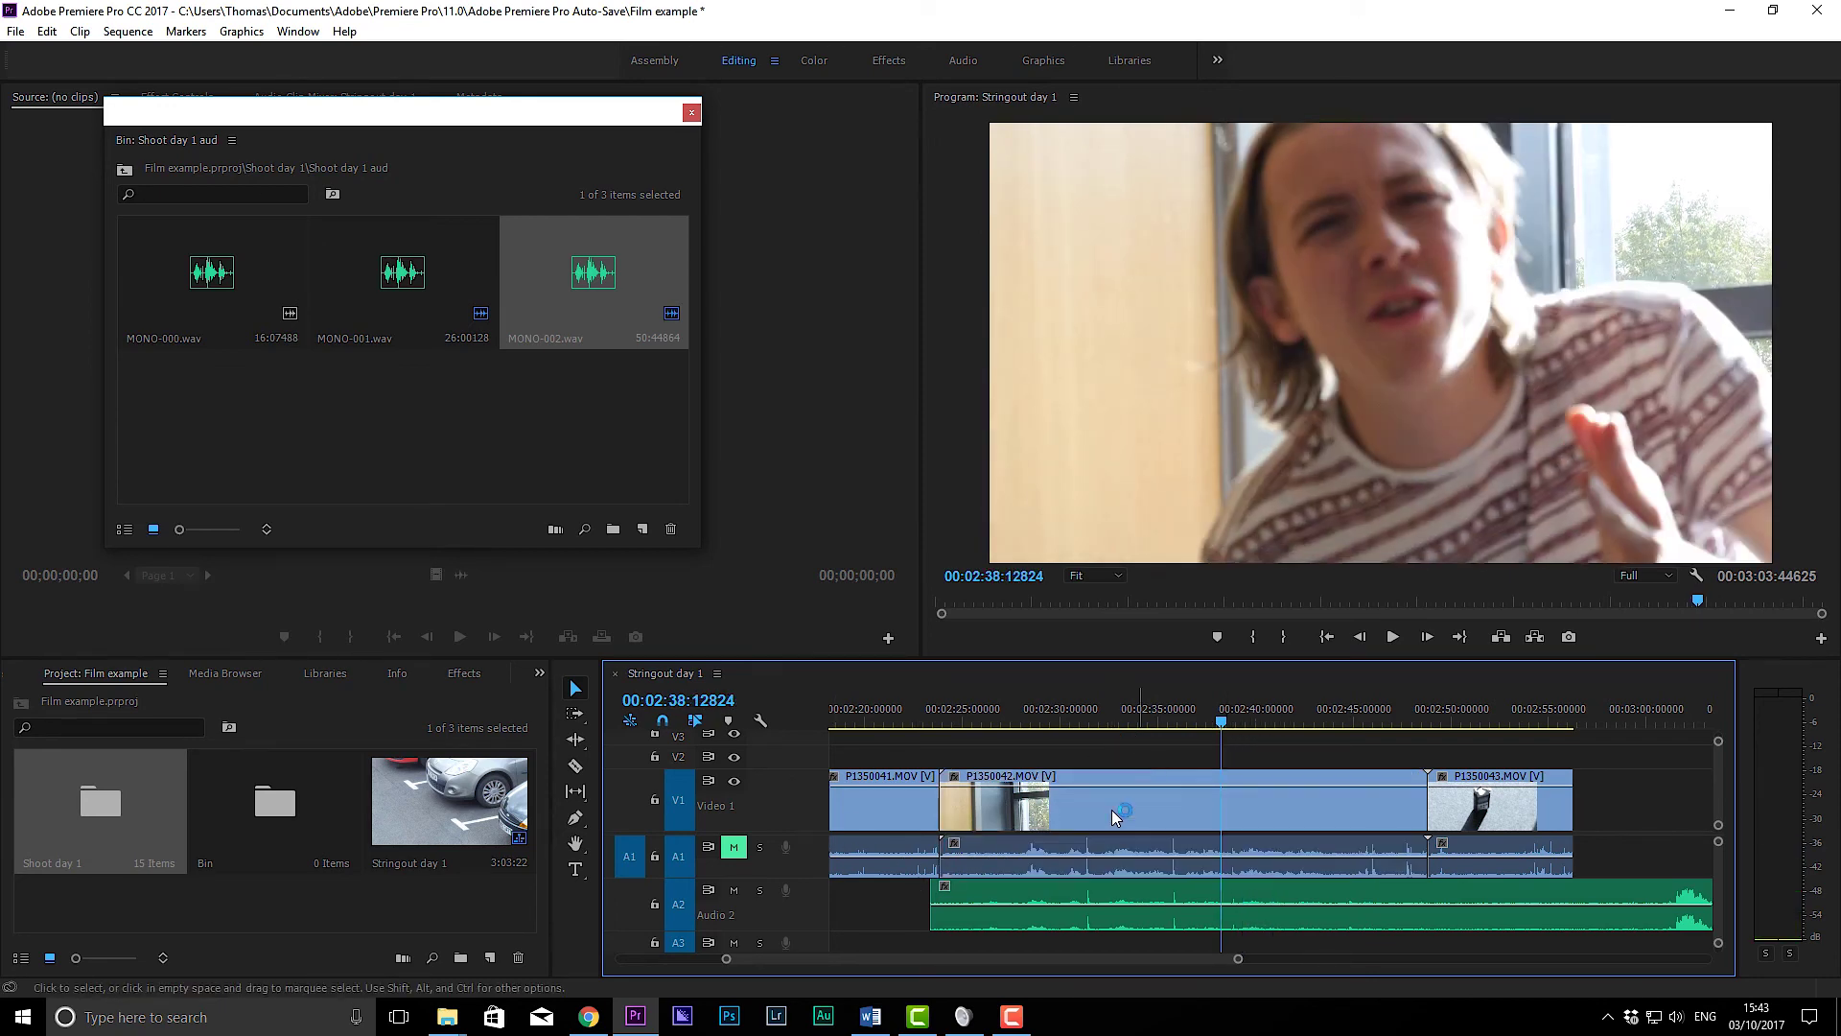
pyautogui.doubleClick(803, 850)
pyautogui.doubleClick(804, 844)
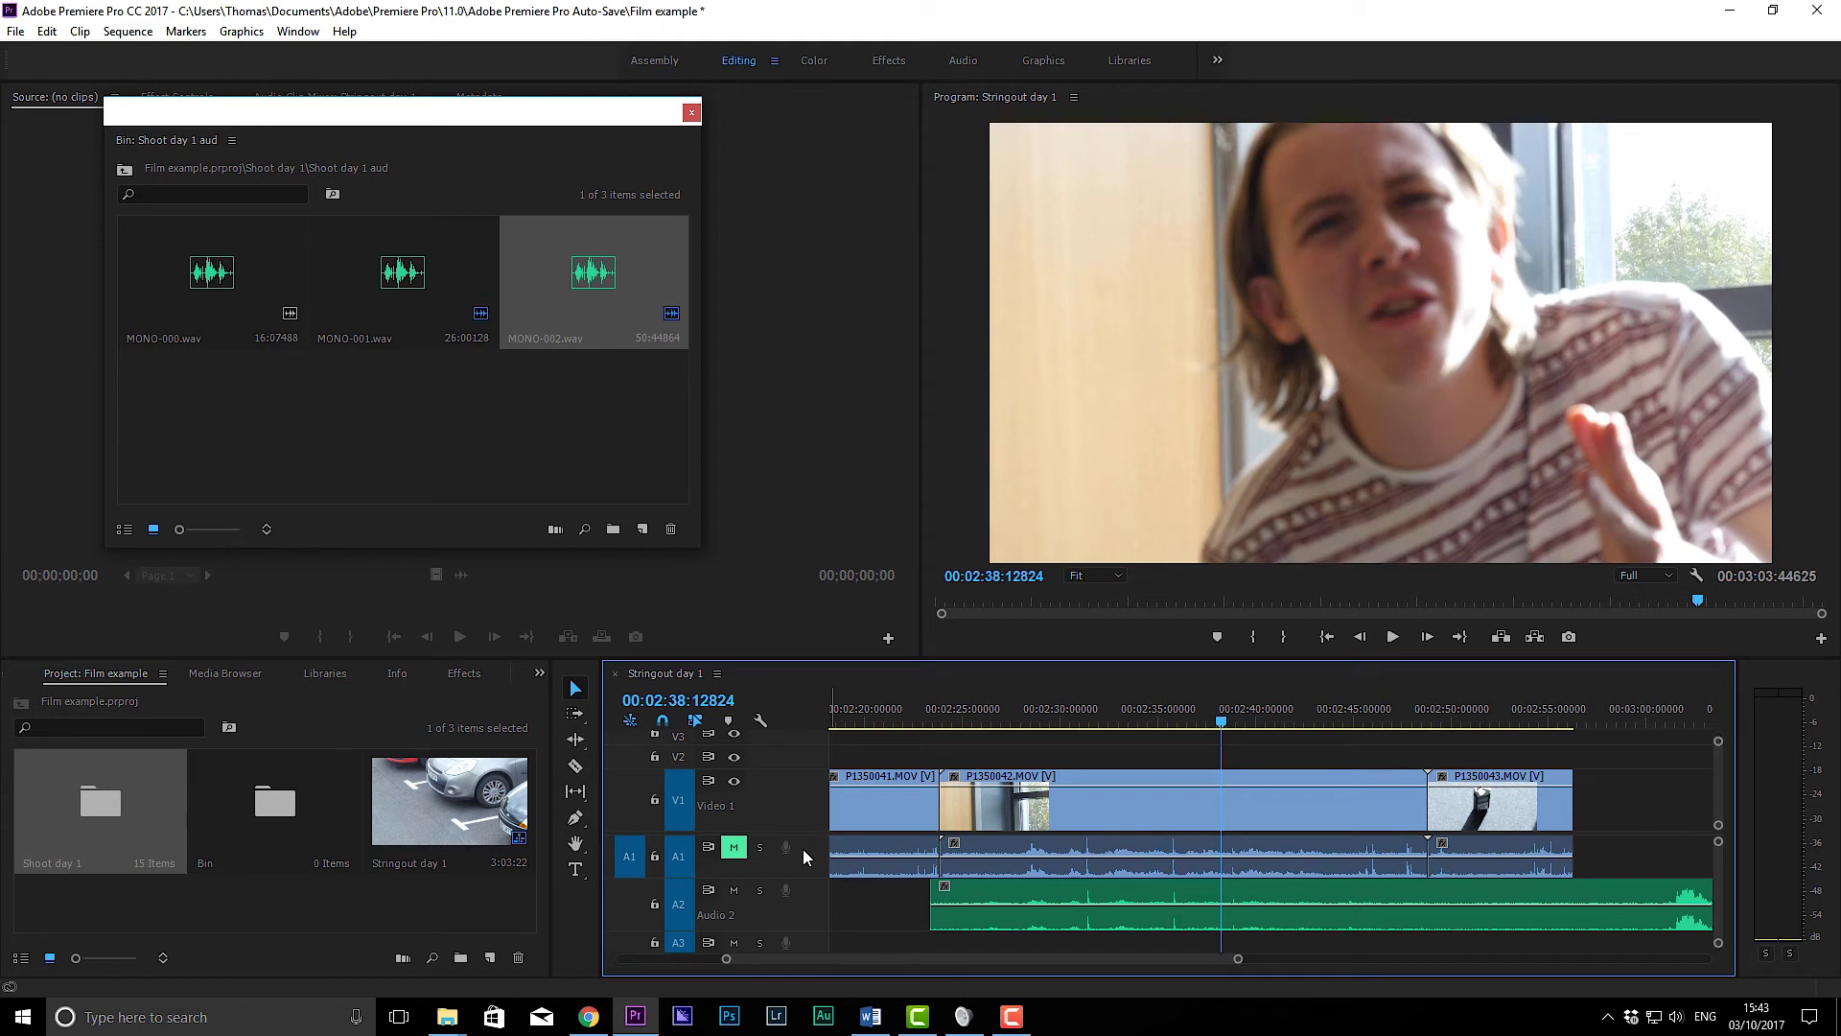
pyautogui.doubleClick(802, 848)
pyautogui.doubleClick(805, 848)
pyautogui.doubleClick(803, 844)
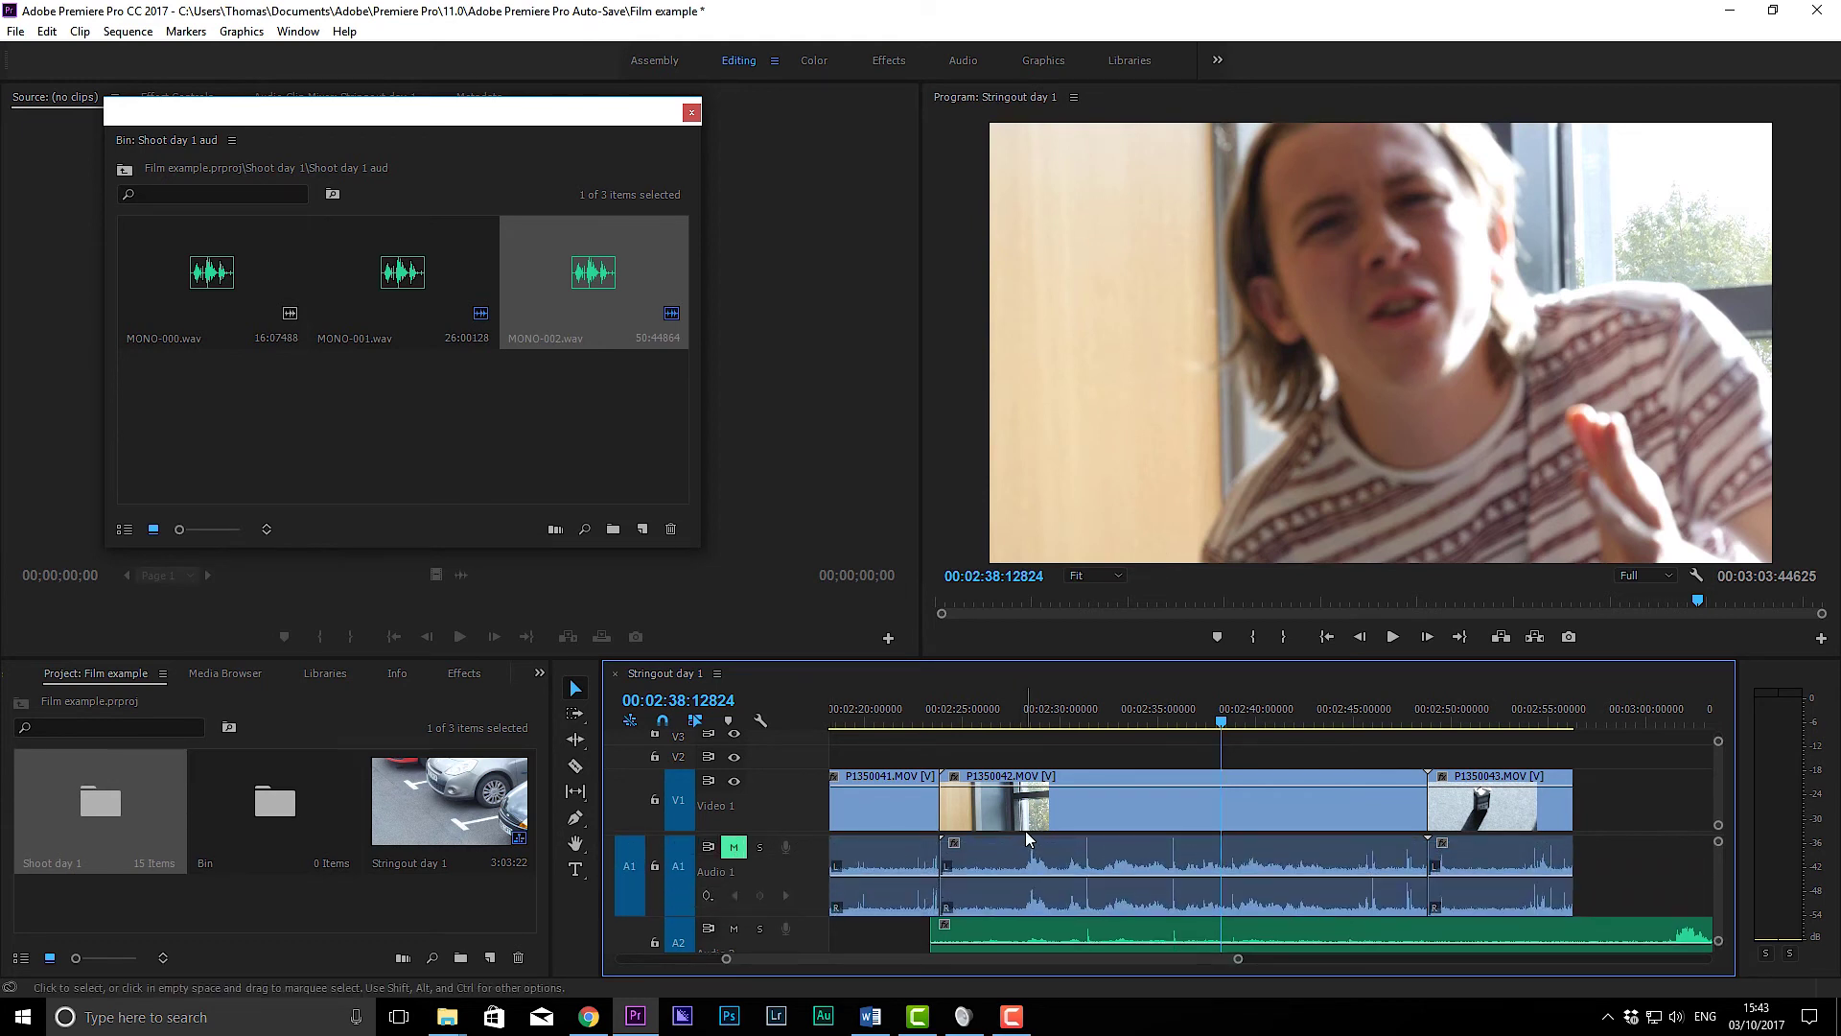
pyautogui.scroll(-4, 1024, 831)
pyautogui.scroll(3, 1007, 842)
pyautogui.scroll(3, 1007, 842)
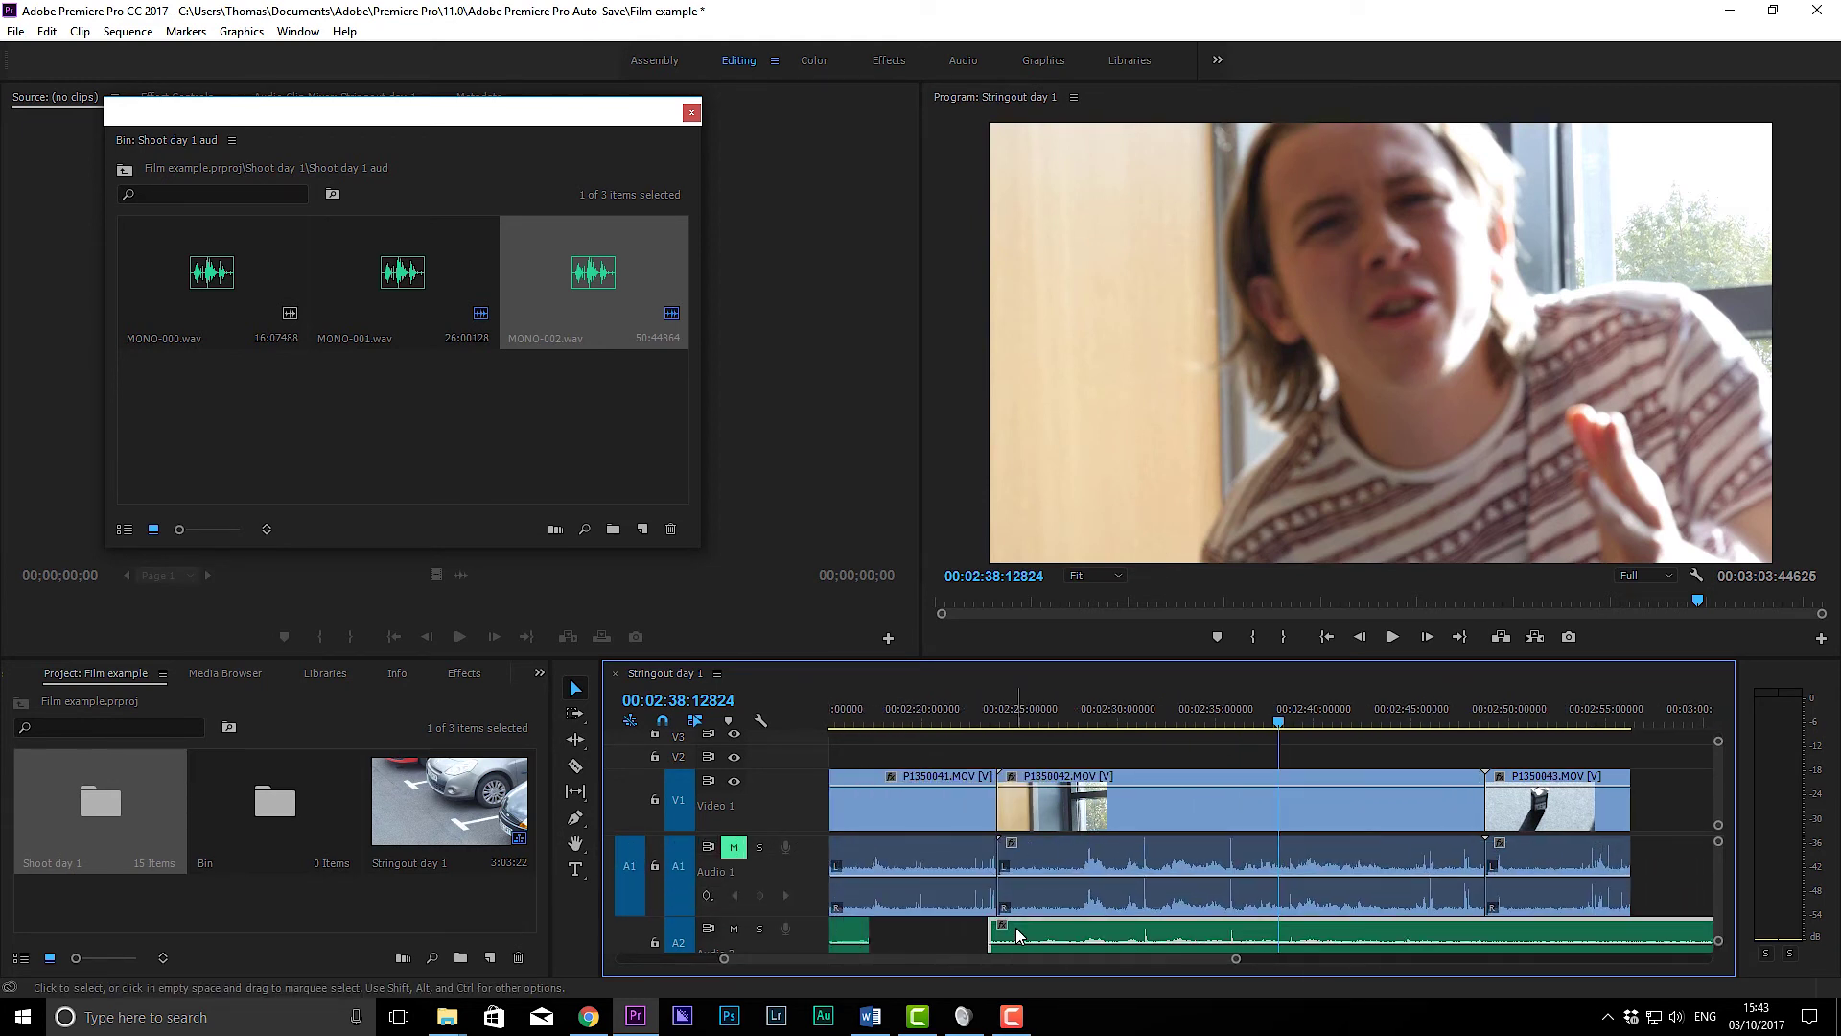
# Step: Try shifting P1350042 and the WAV clip later, undo it, and reselect P1350042
pyautogui.moveTo(1062, 819); pyautogui.dragTo(1114, 801)
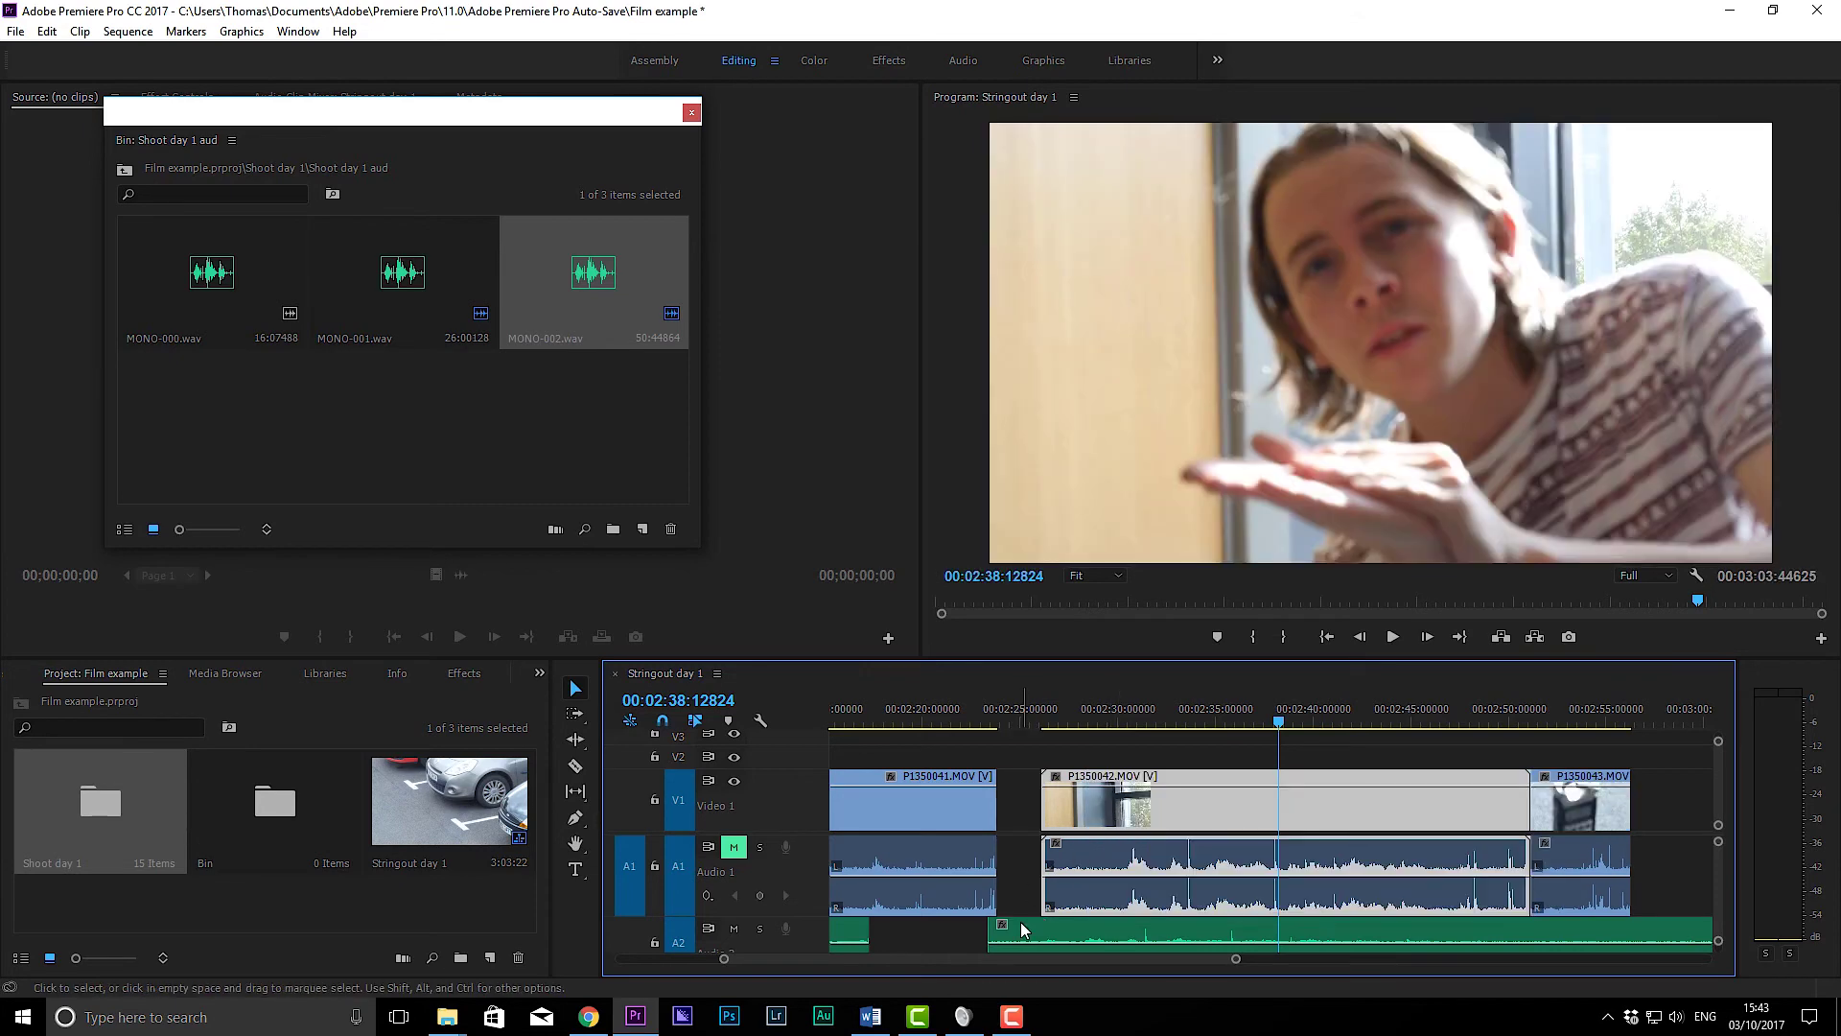
pyautogui.moveTo(1020, 922); pyautogui.dragTo(1045, 930)
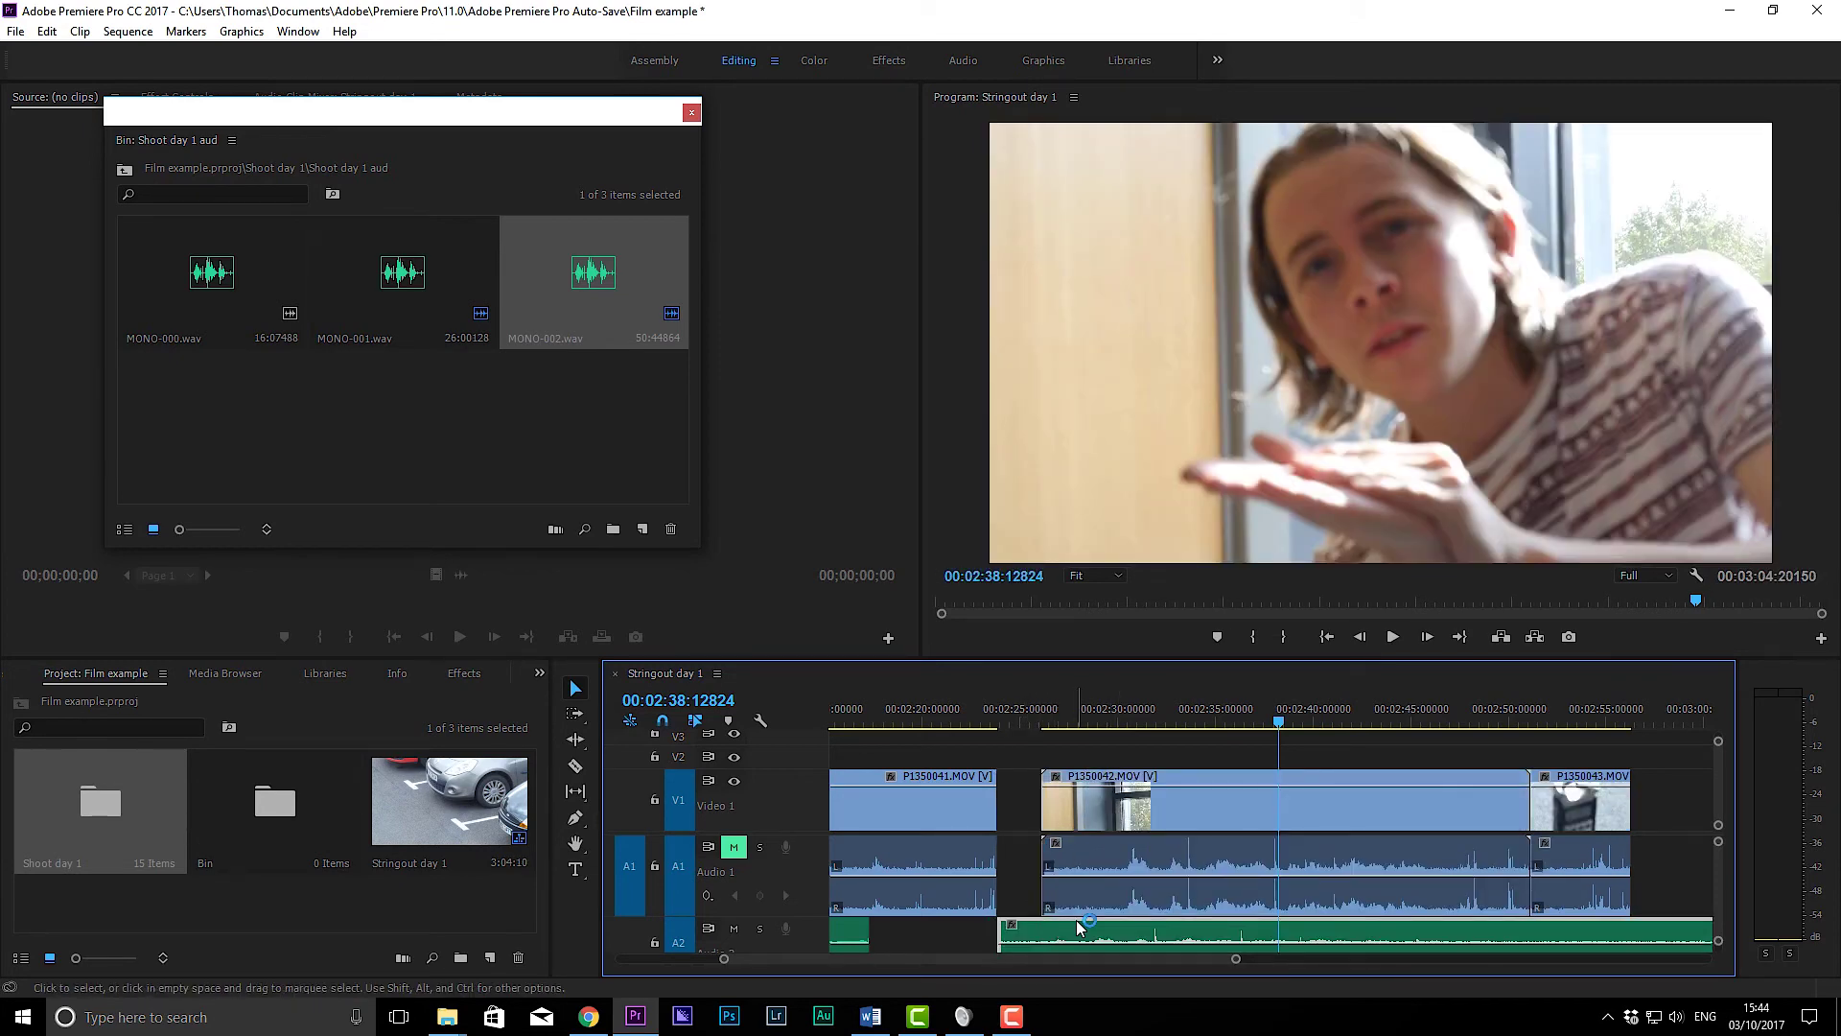
pyautogui.hotkey('ctrl', 'z')
pyautogui.hotkey('ctrl', 'z')
pyautogui.click(1101, 825)
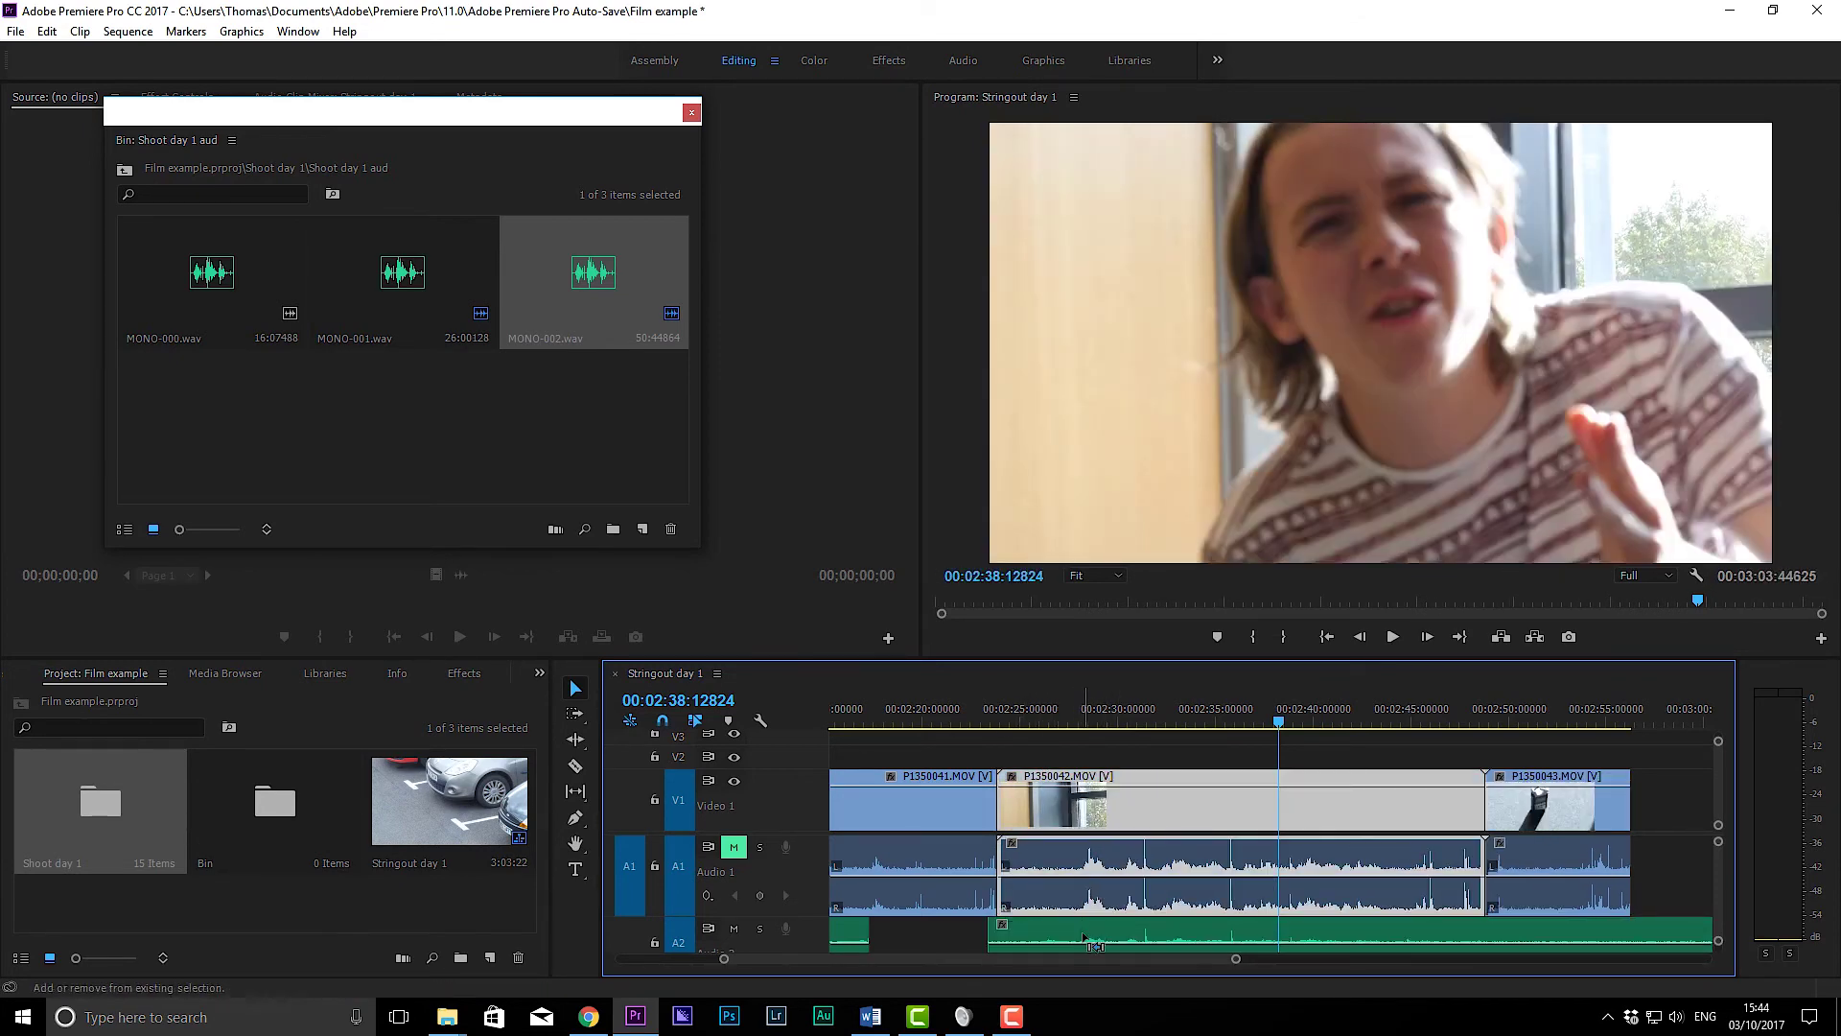
pyautogui.click(1139, 757)
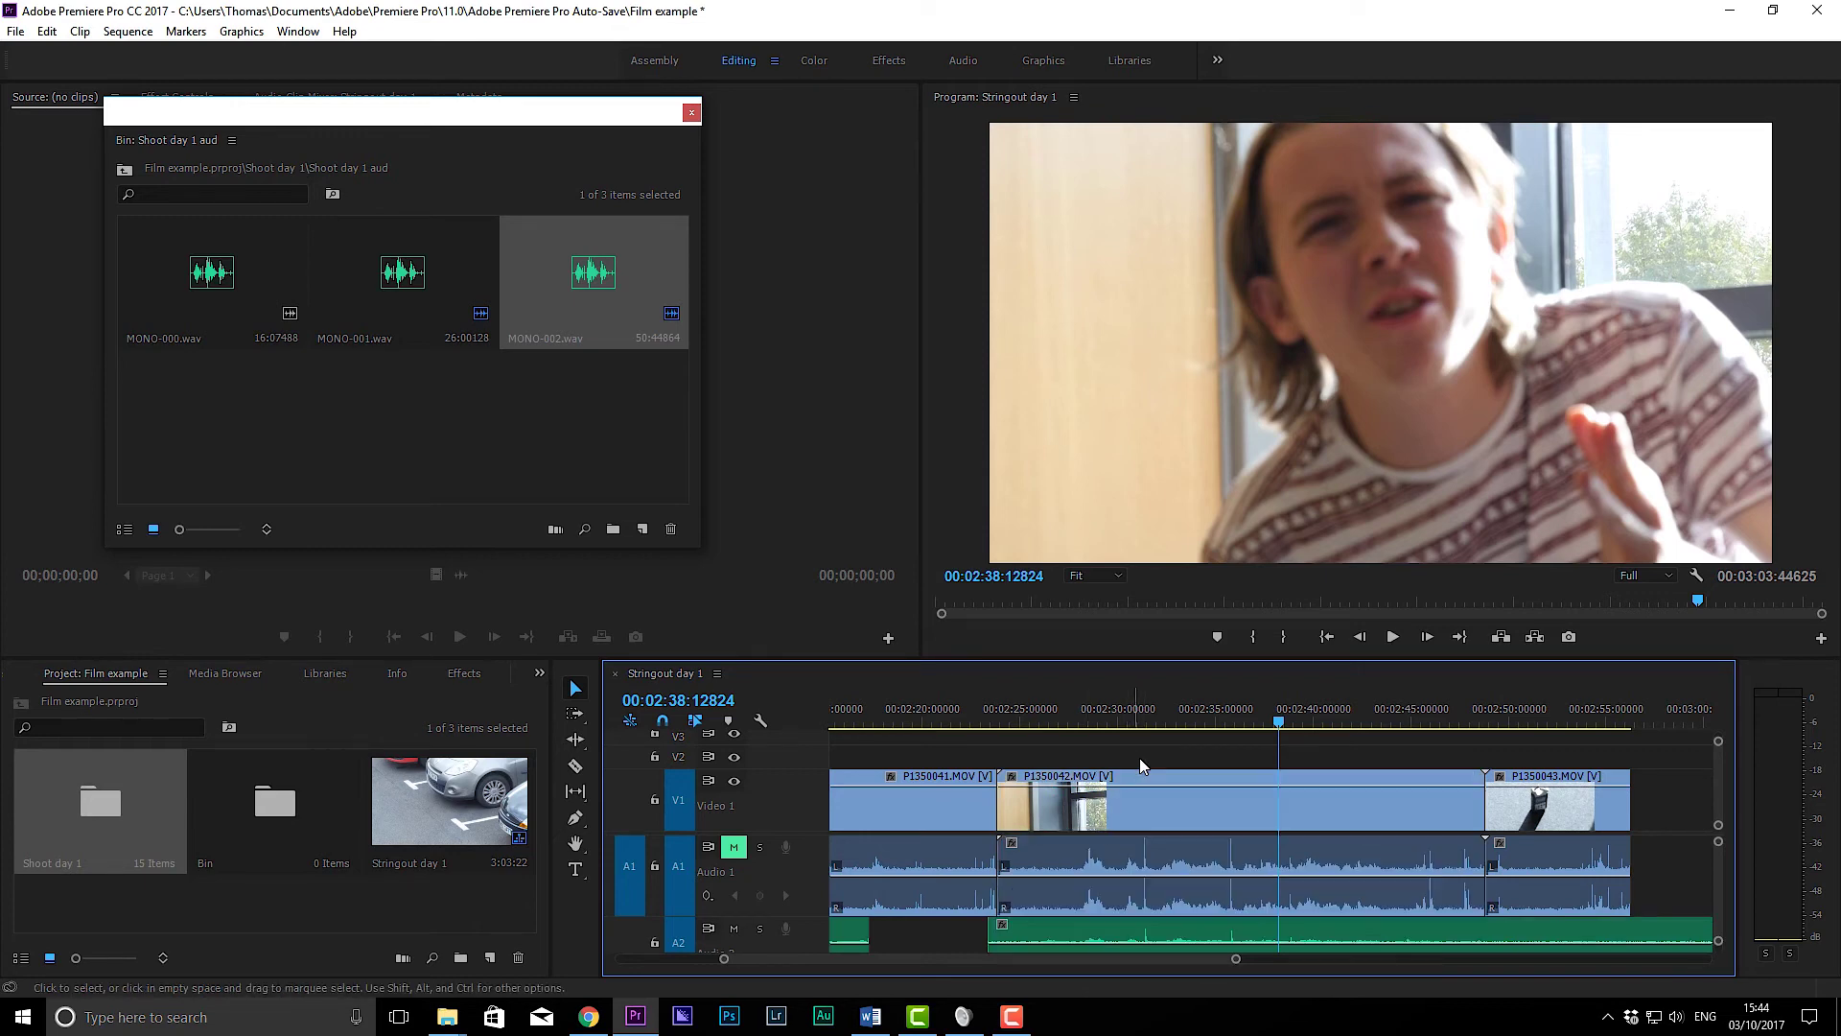
pyautogui.click(1132, 823)
# Step: Unlink P1350042 from its camera audio and delete that audio from Audio 1
pyautogui.rightClick(1131, 822)
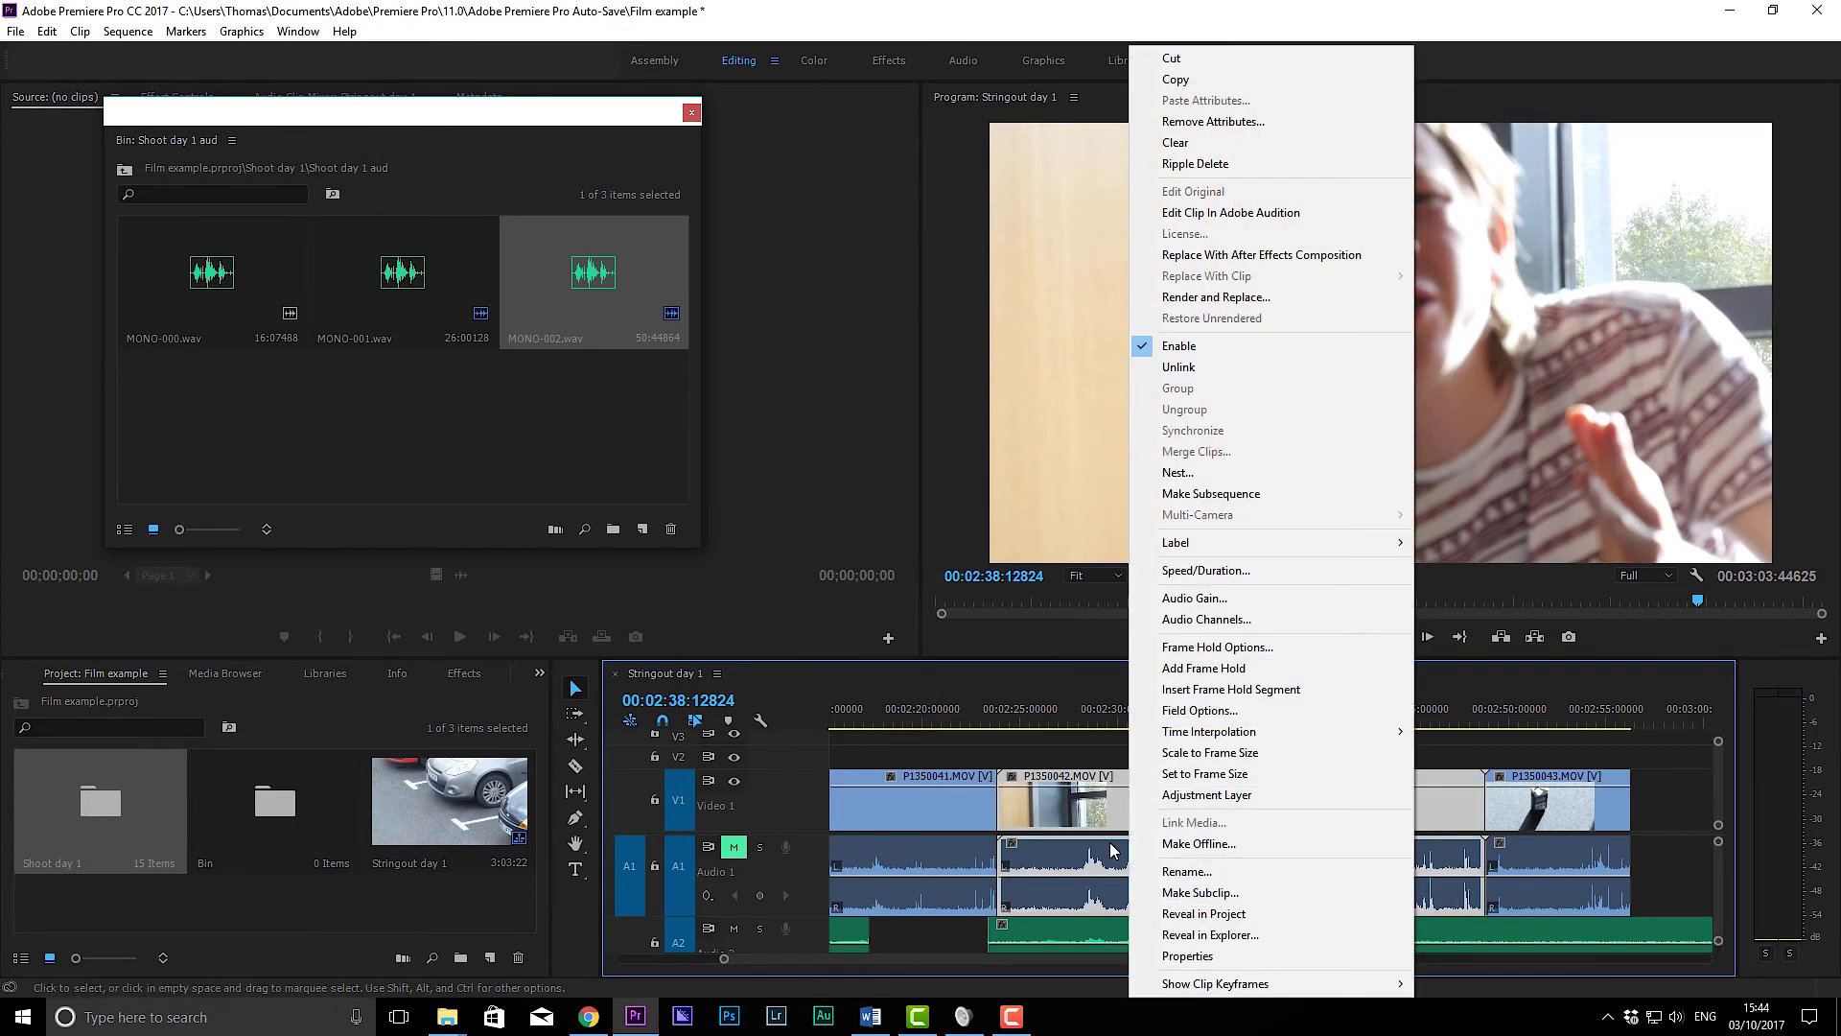
pyautogui.click(1176, 370)
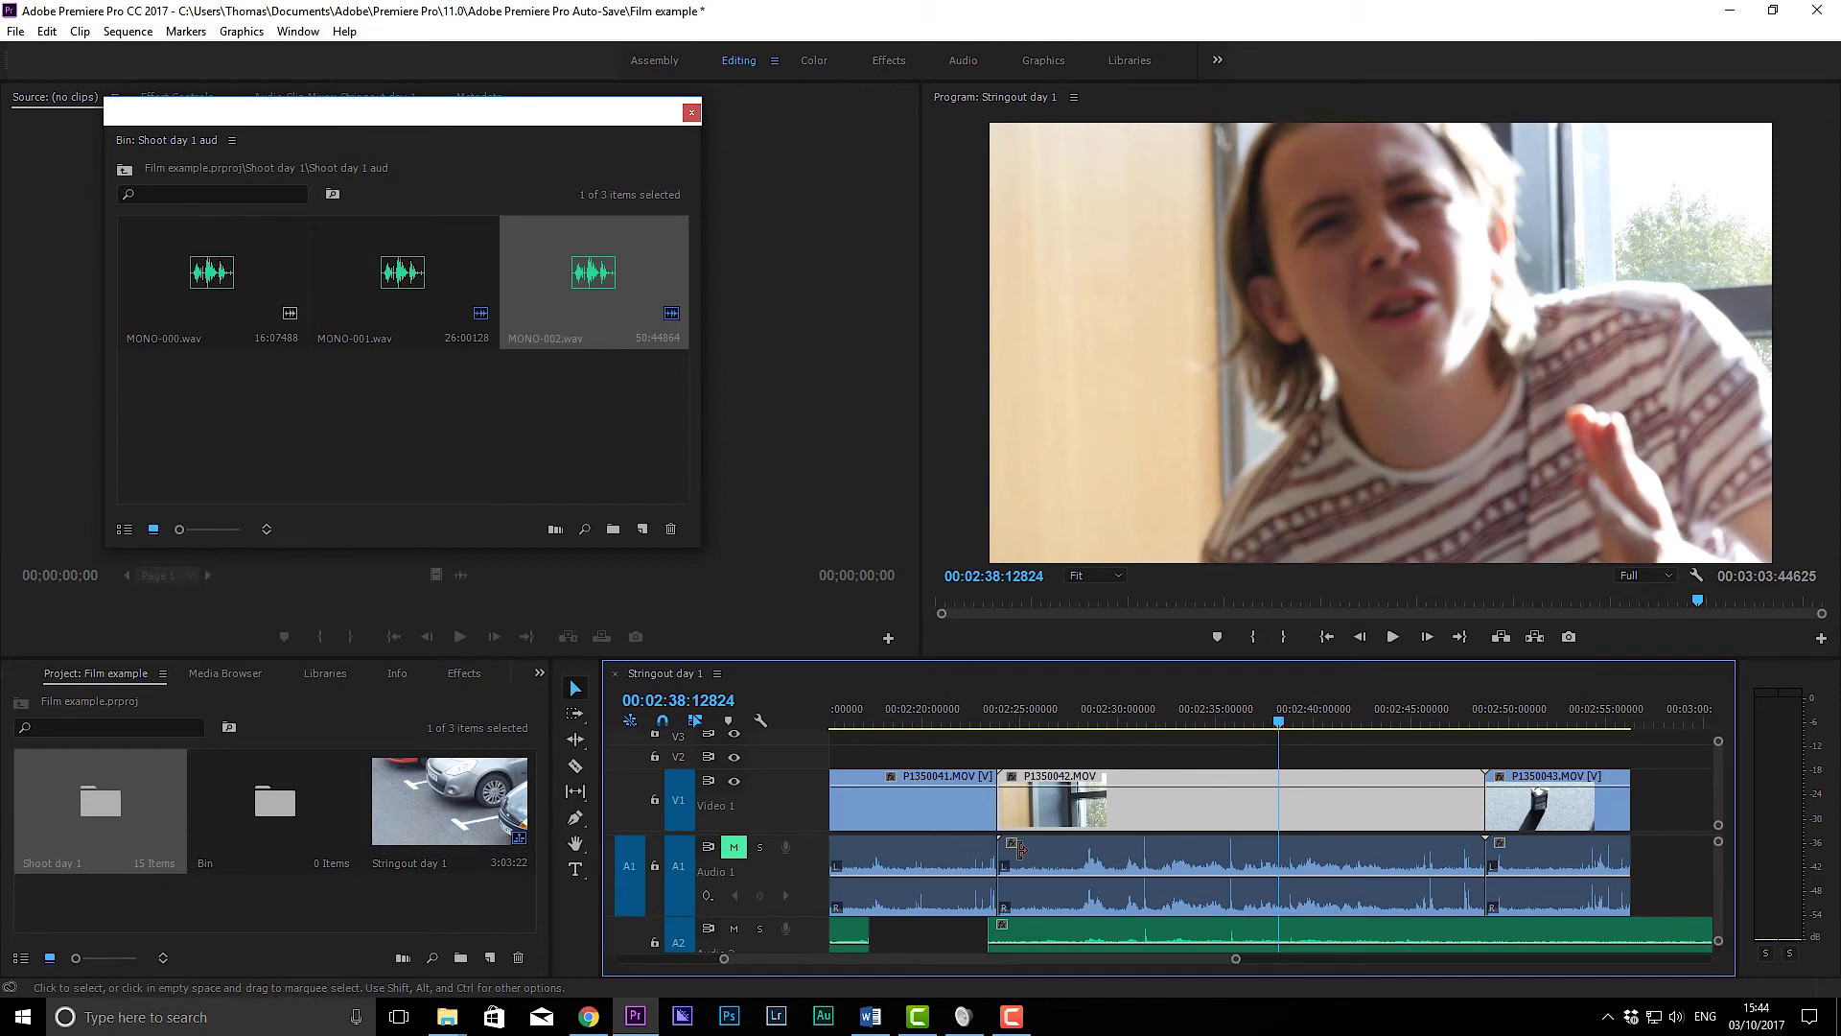
pyautogui.click(1044, 866)
pyautogui.press('Delete')
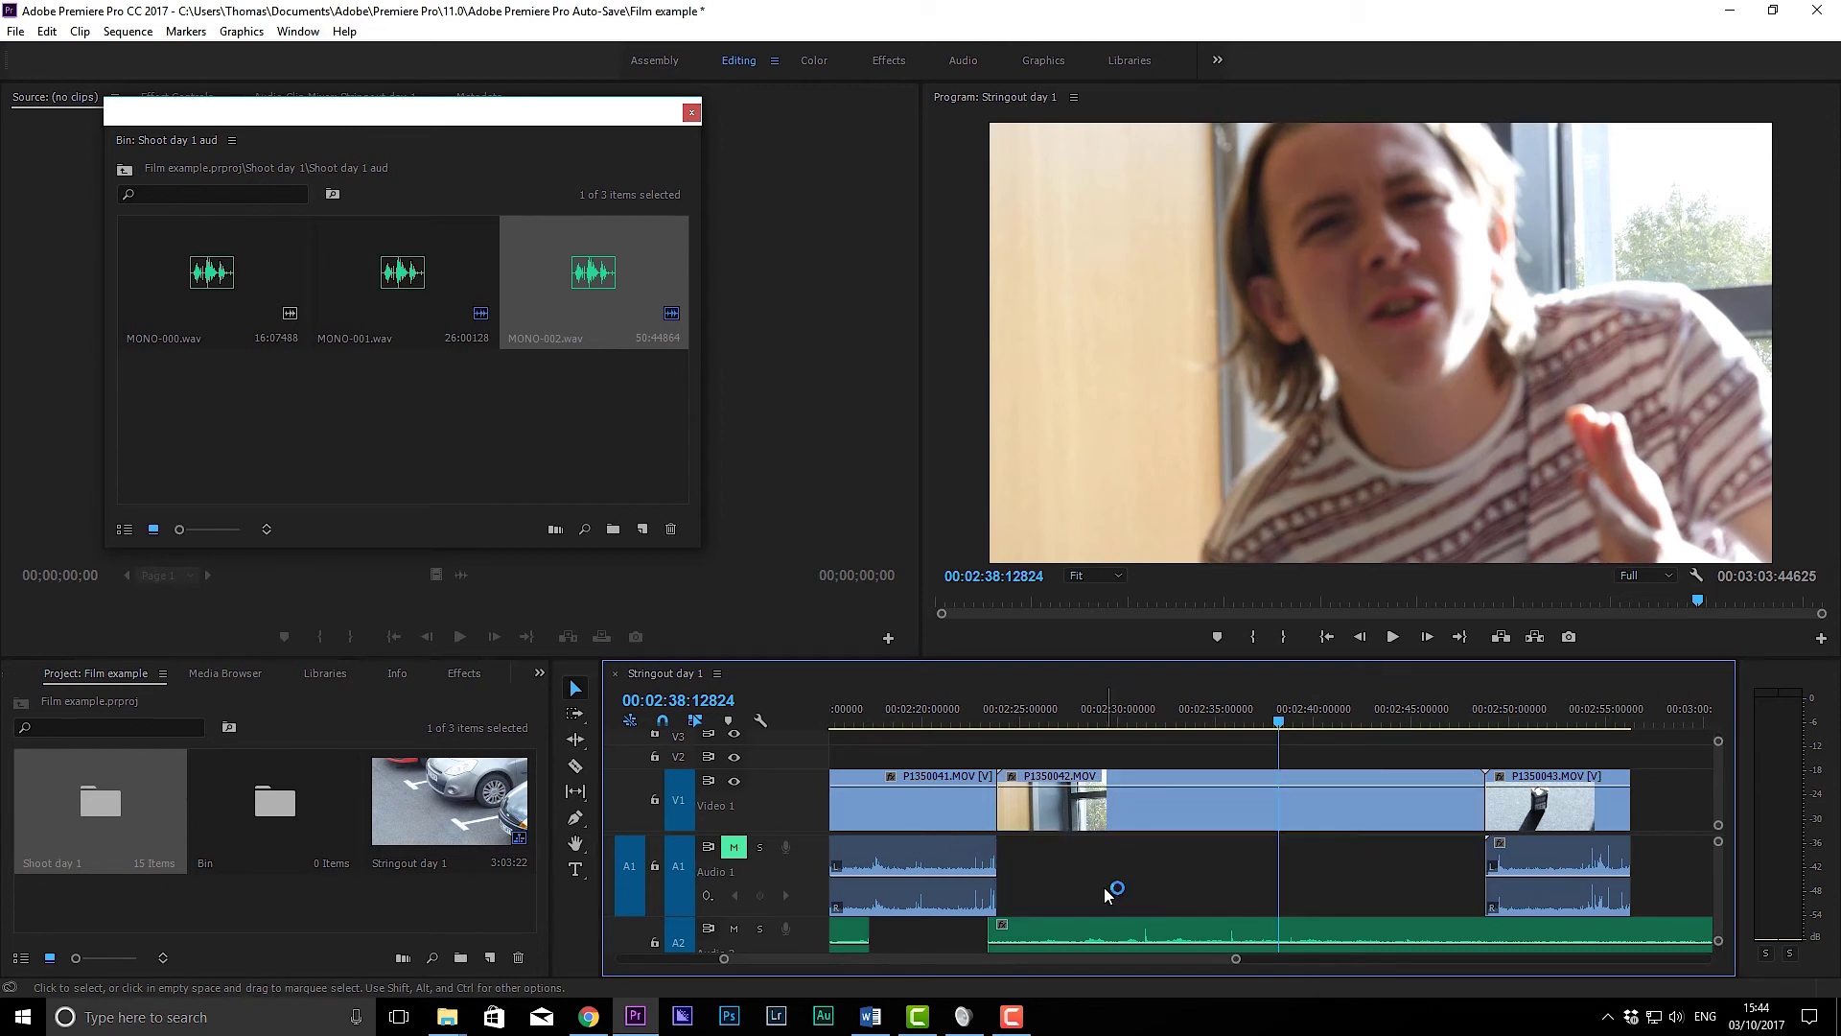
# Step: Link the P1350042 video clip with its Audio 2 WAV clip
pyautogui.click(1114, 824)
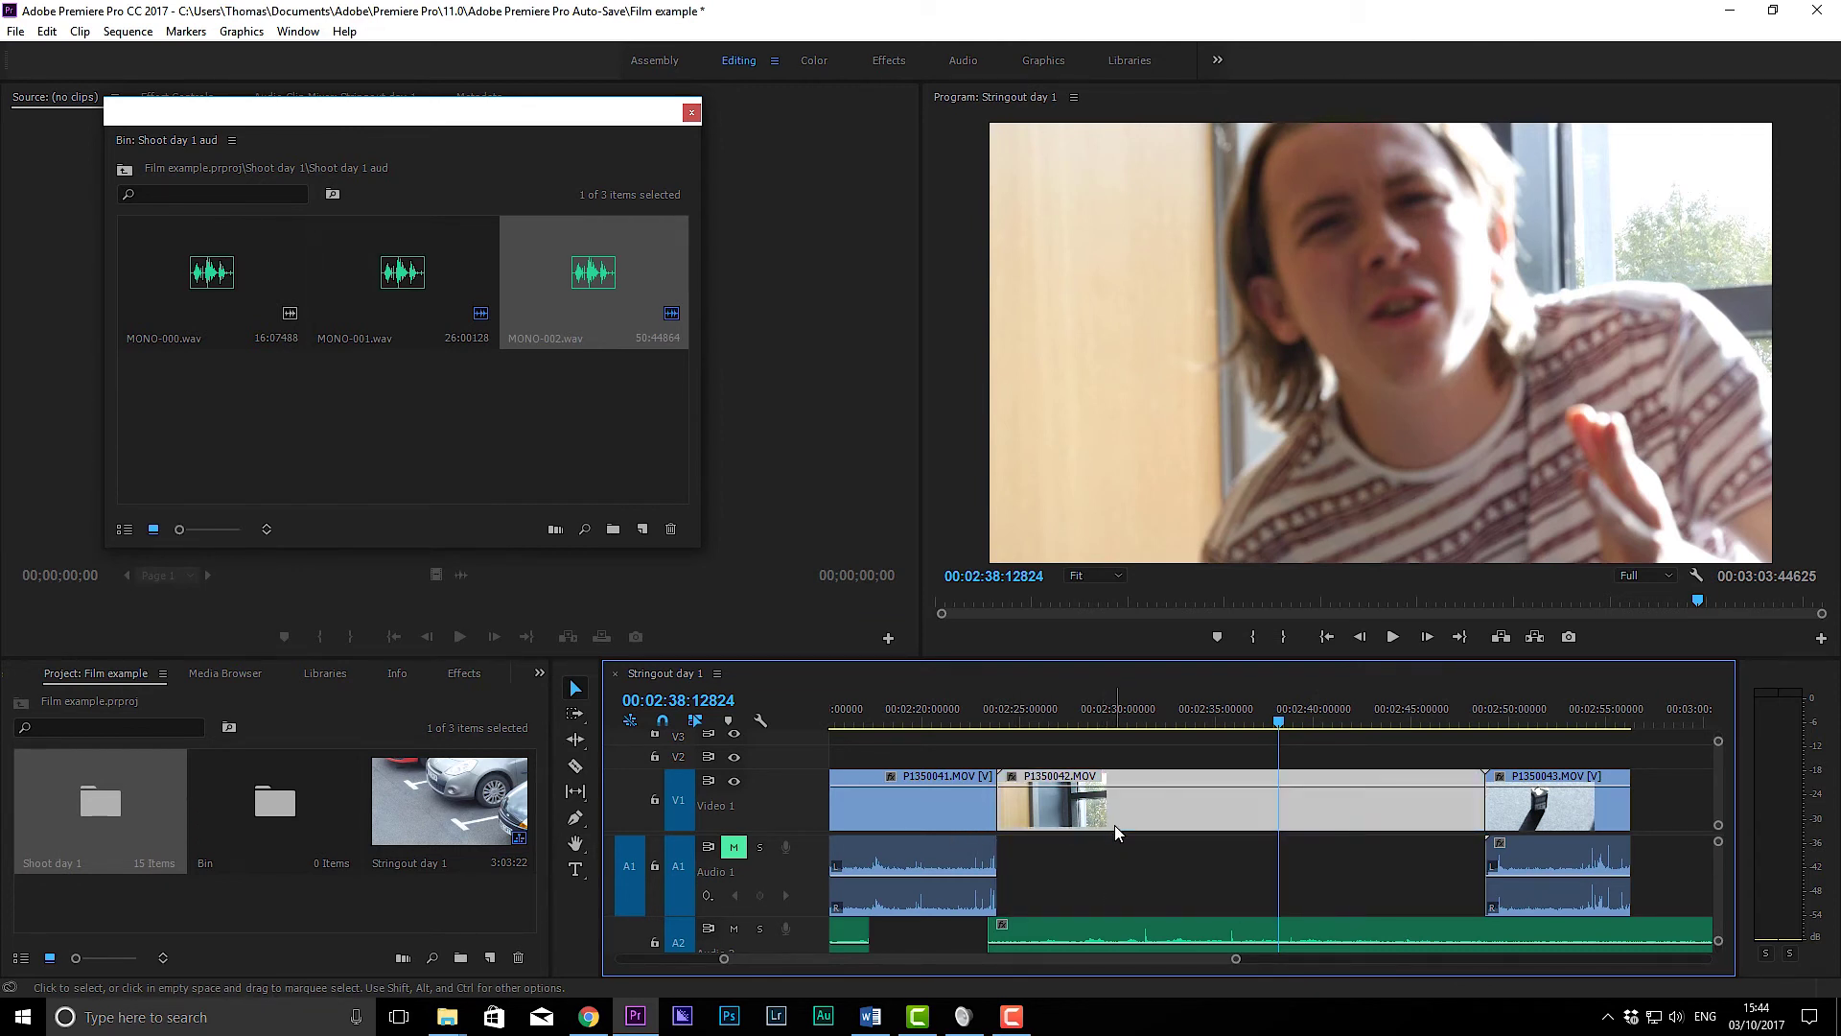
pyautogui.keyDown('shift'); pyautogui.click(1102, 925); pyautogui.keyUp('shift')
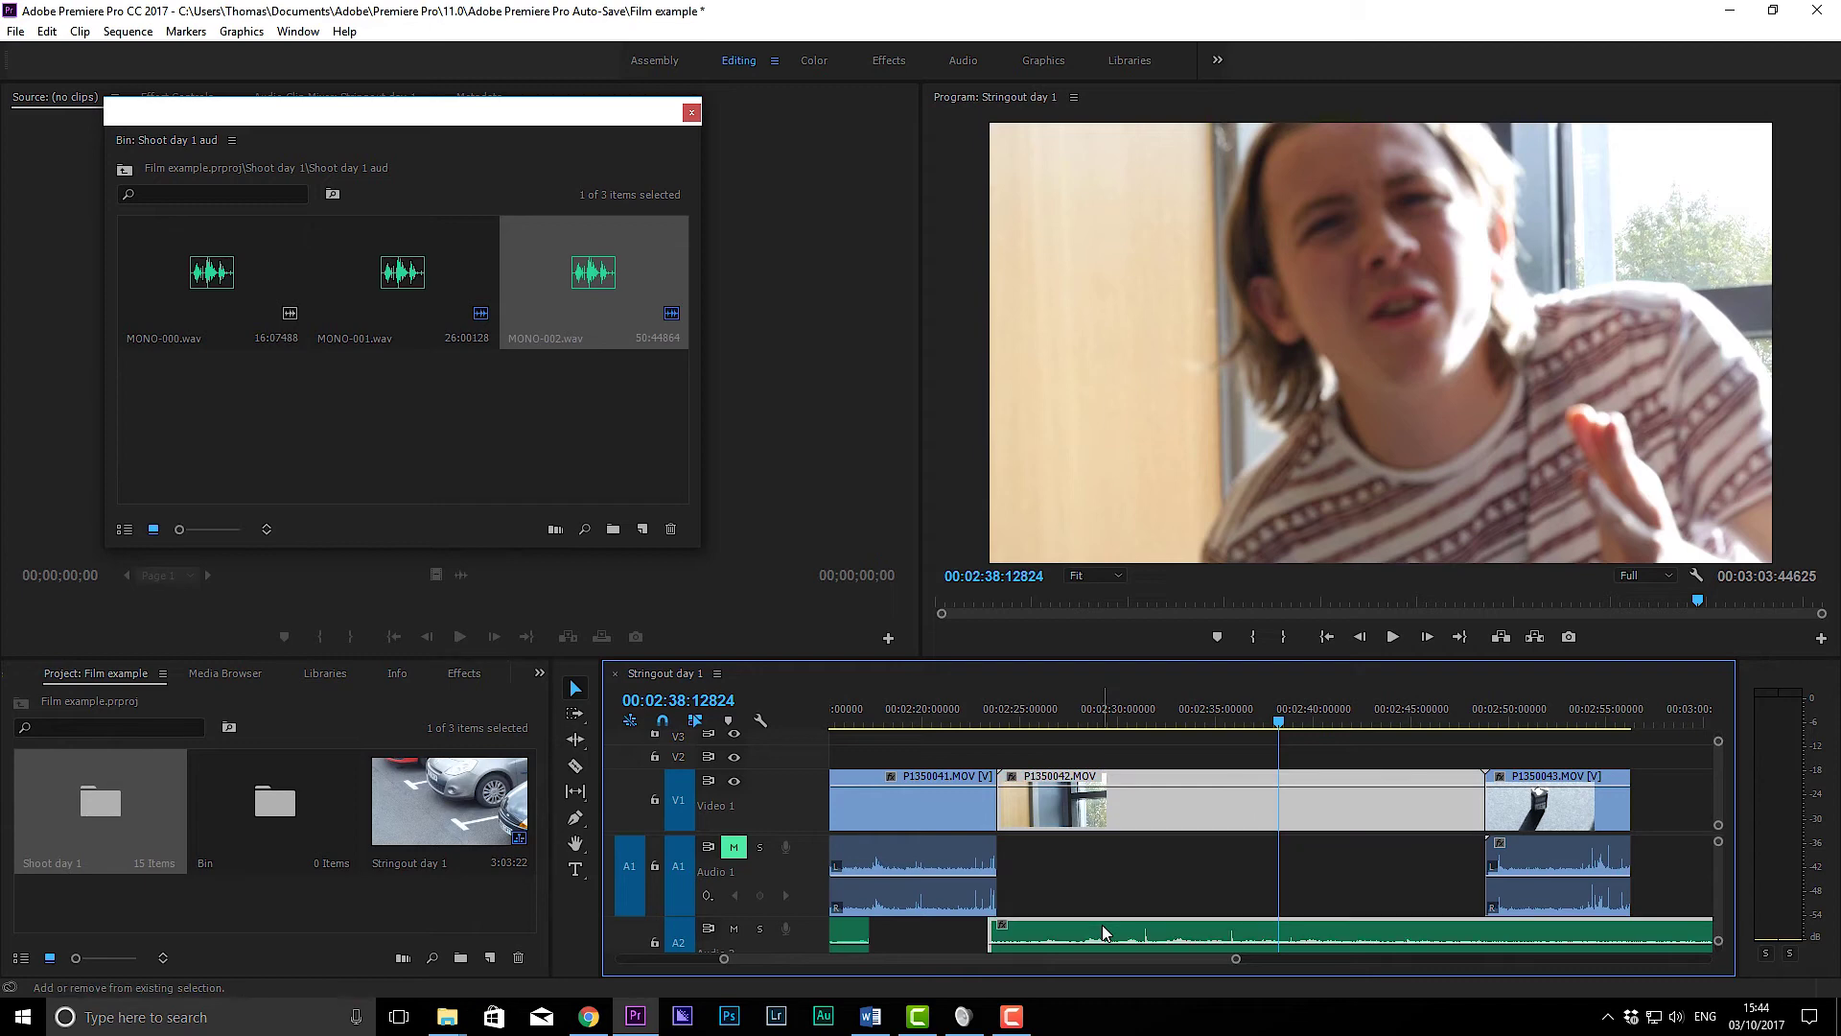
pyautogui.rightClick(1147, 934)
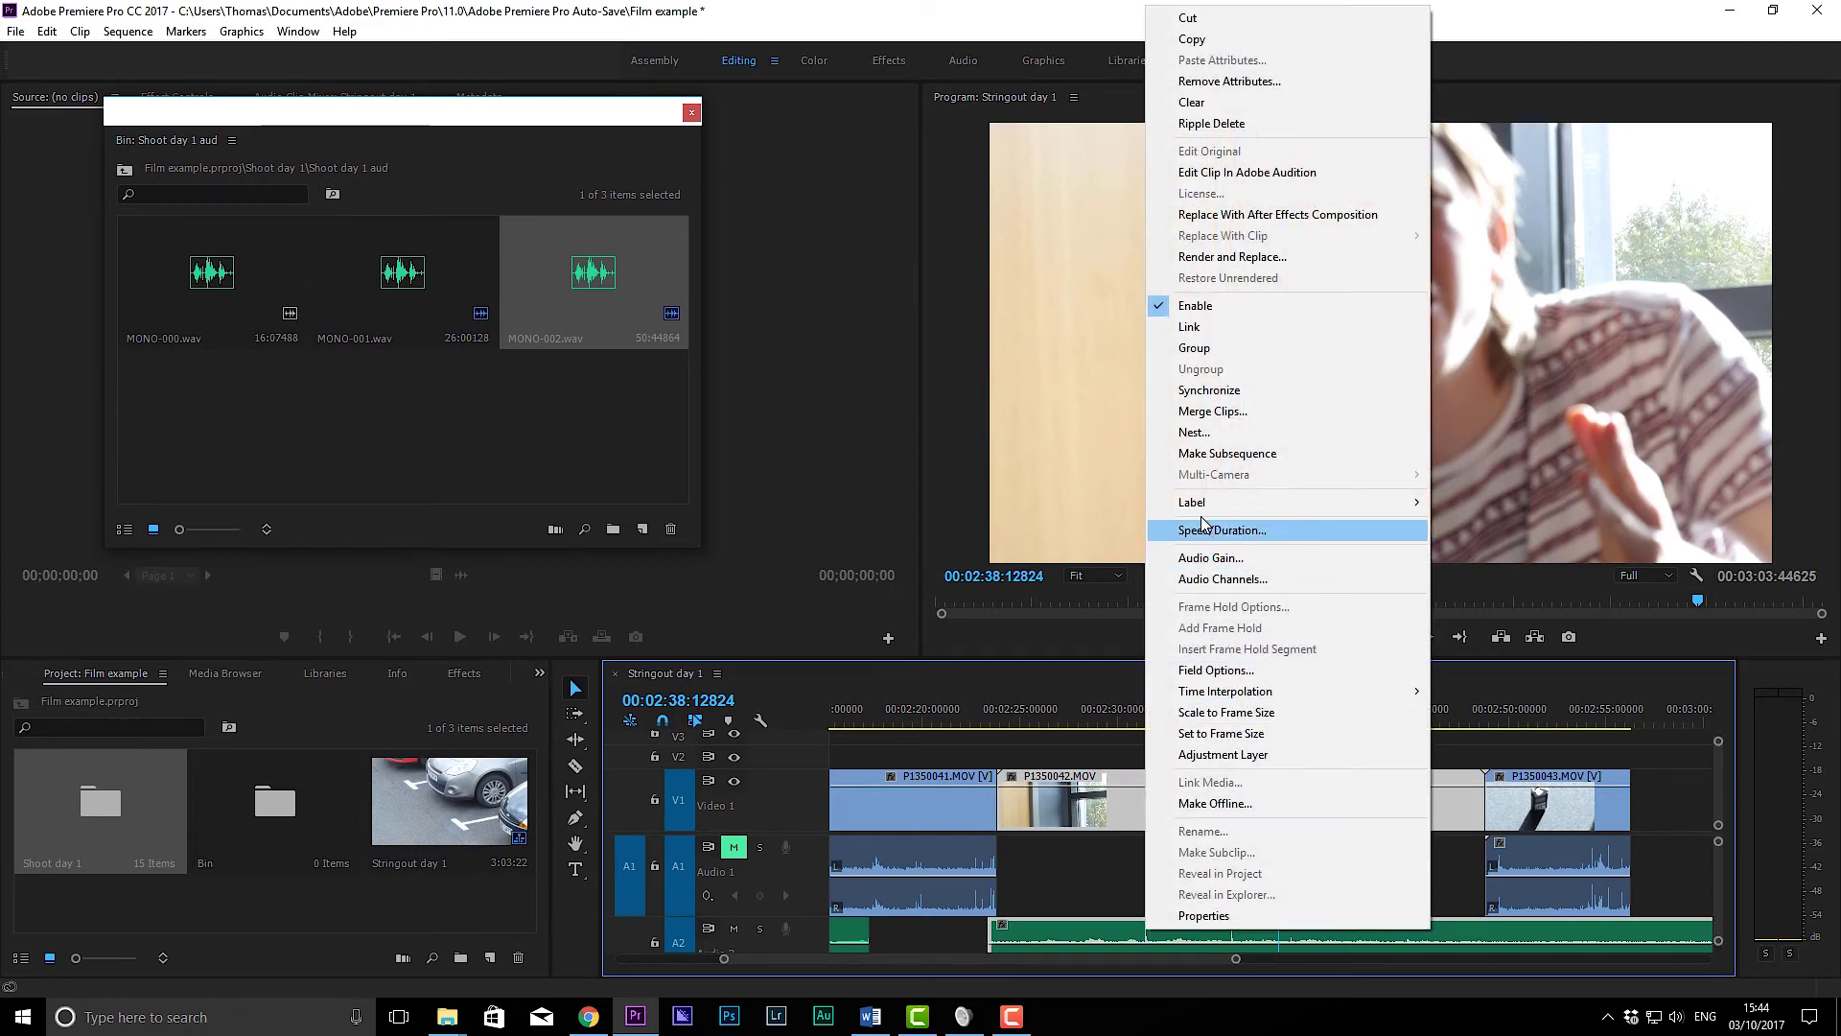
pyautogui.click(1189, 326)
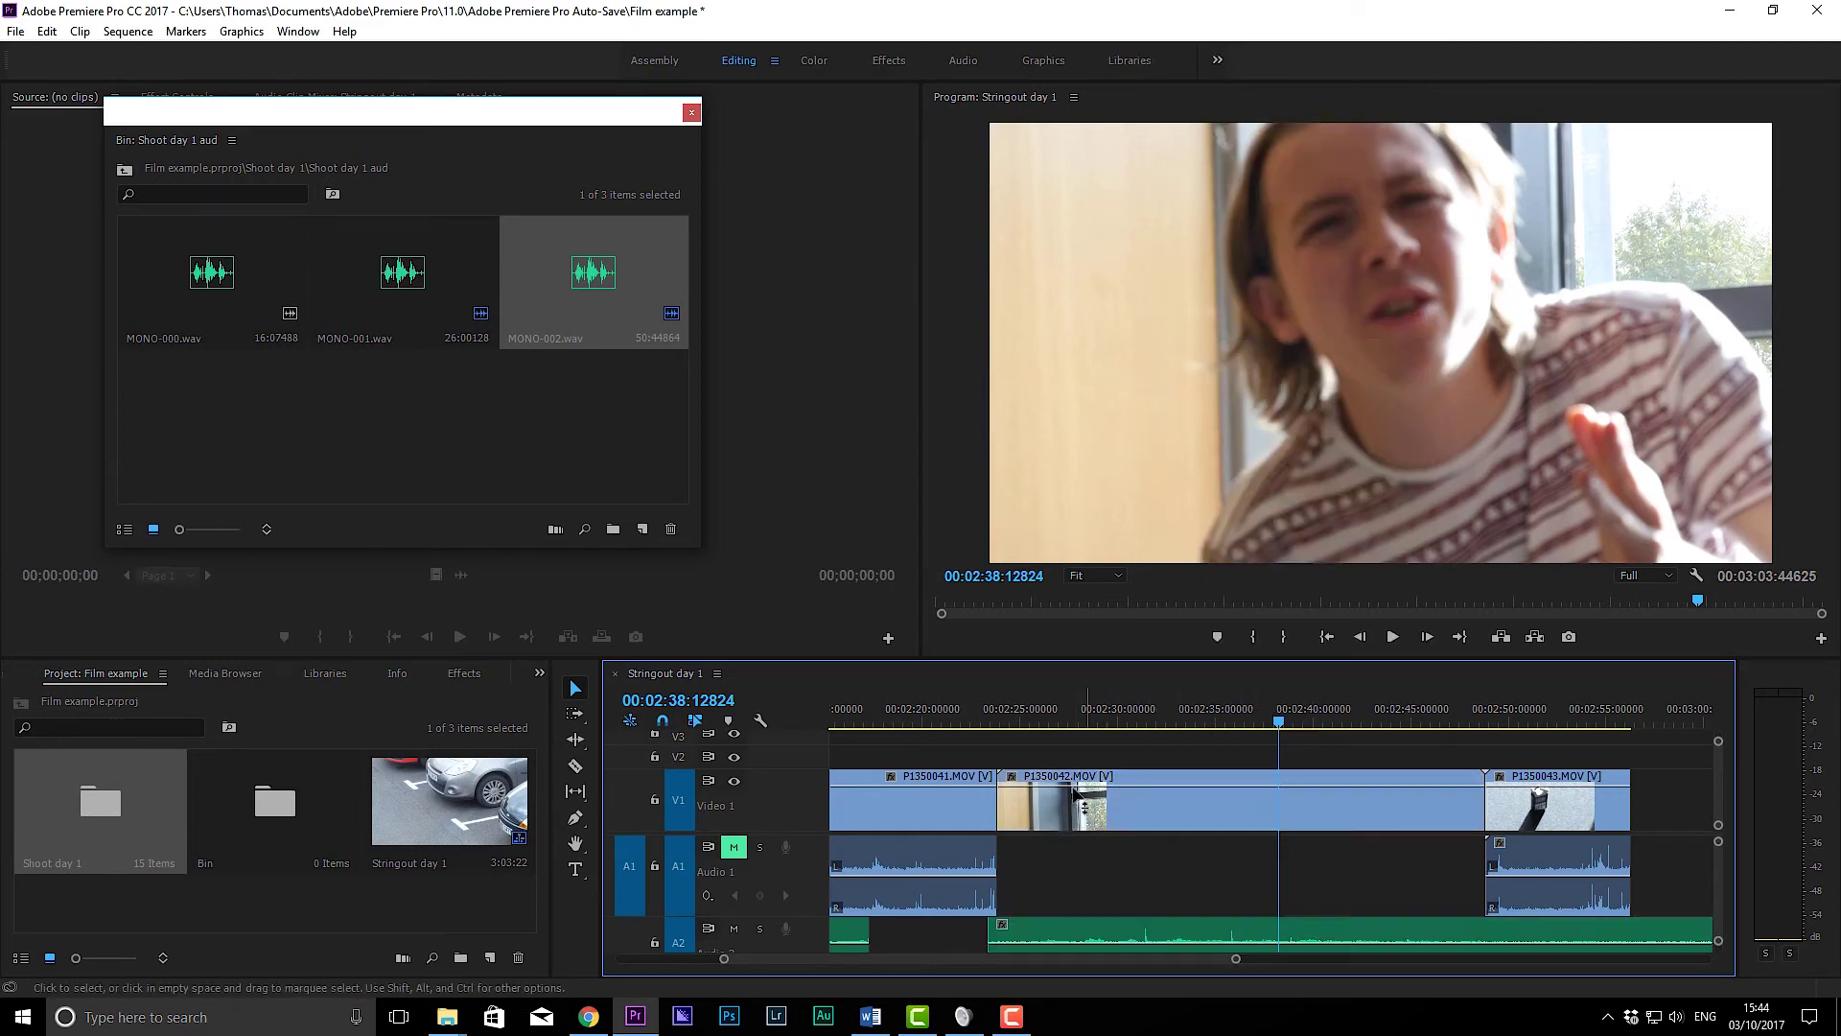
# Step: Collapse the Audio 1 track height and park the playhead at 02:27:20265
pyautogui.moveTo(1074, 815)
pyautogui.mouseDown()
pyautogui.moveTo(1136, 821)
pyautogui.moveTo(1049, 814)
pyautogui.mouseUp()
pyautogui.hotkey('ctrl', 'z')
pyautogui.hotkey('ctrl', 'z')
pyautogui.hotkey('ctrl', 'z')
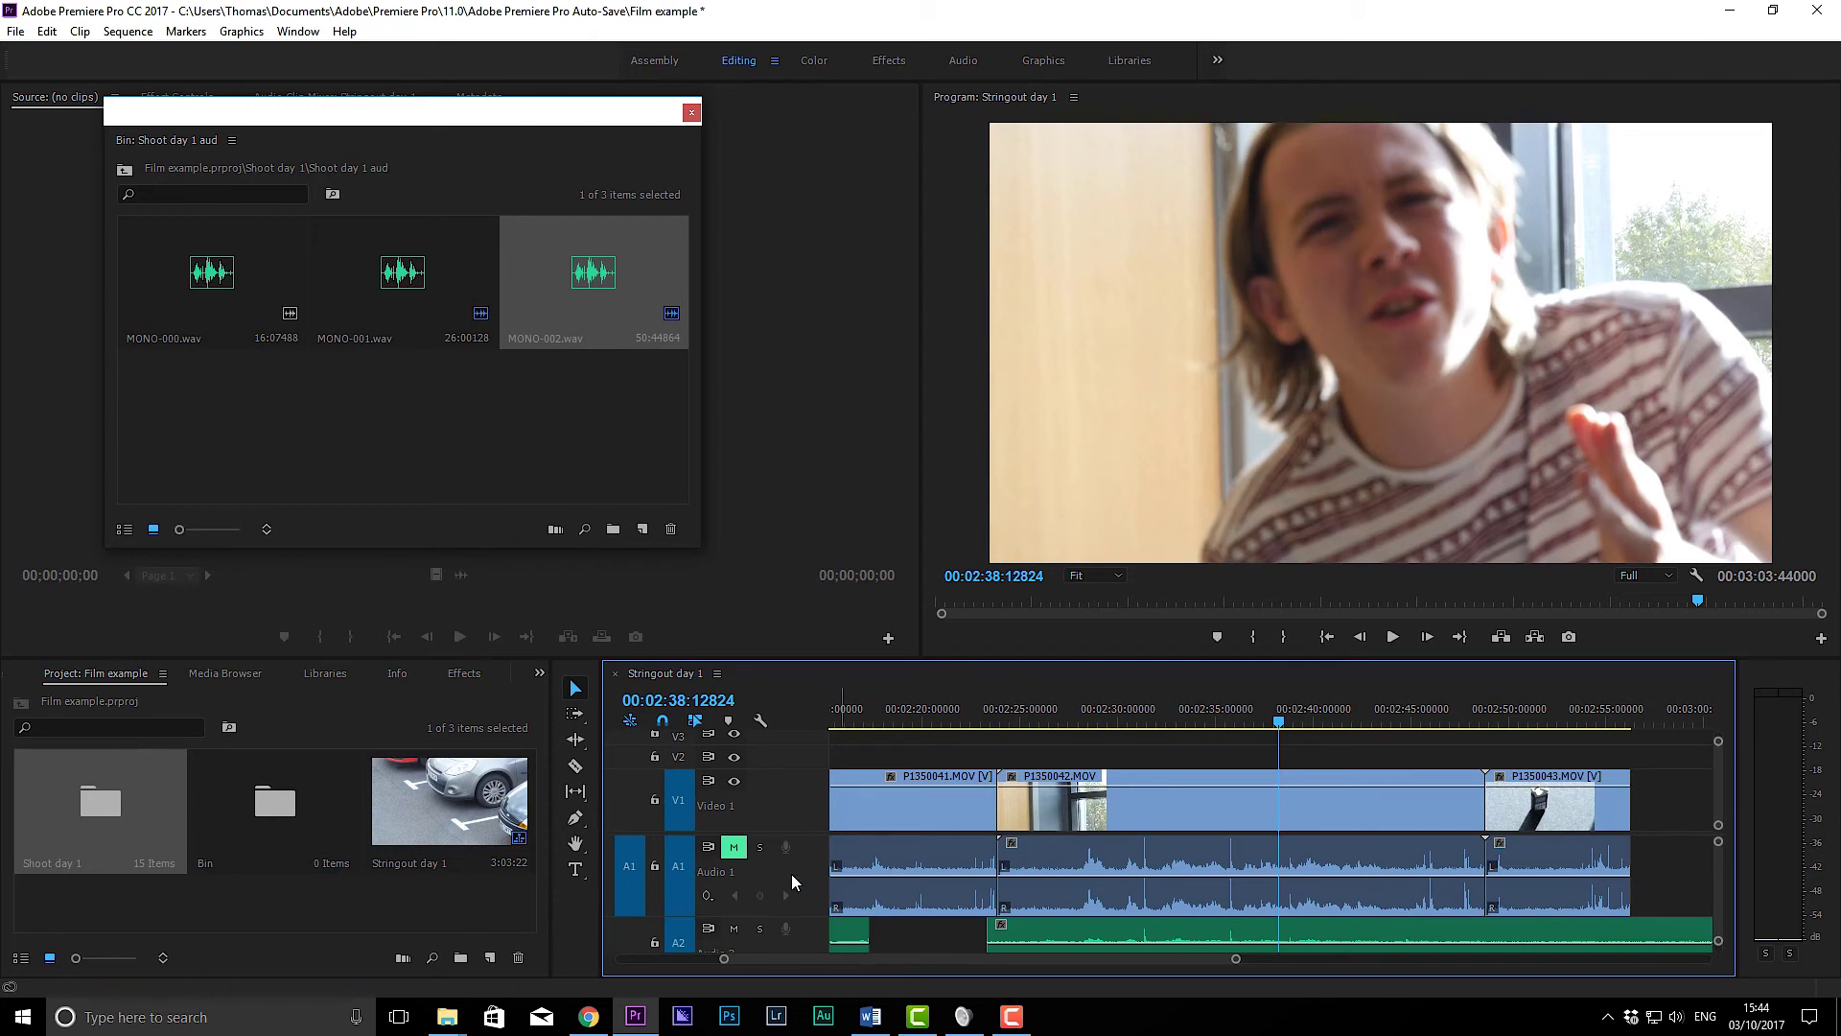
pyautogui.moveTo(791, 916); pyautogui.dragTo(803, 844)
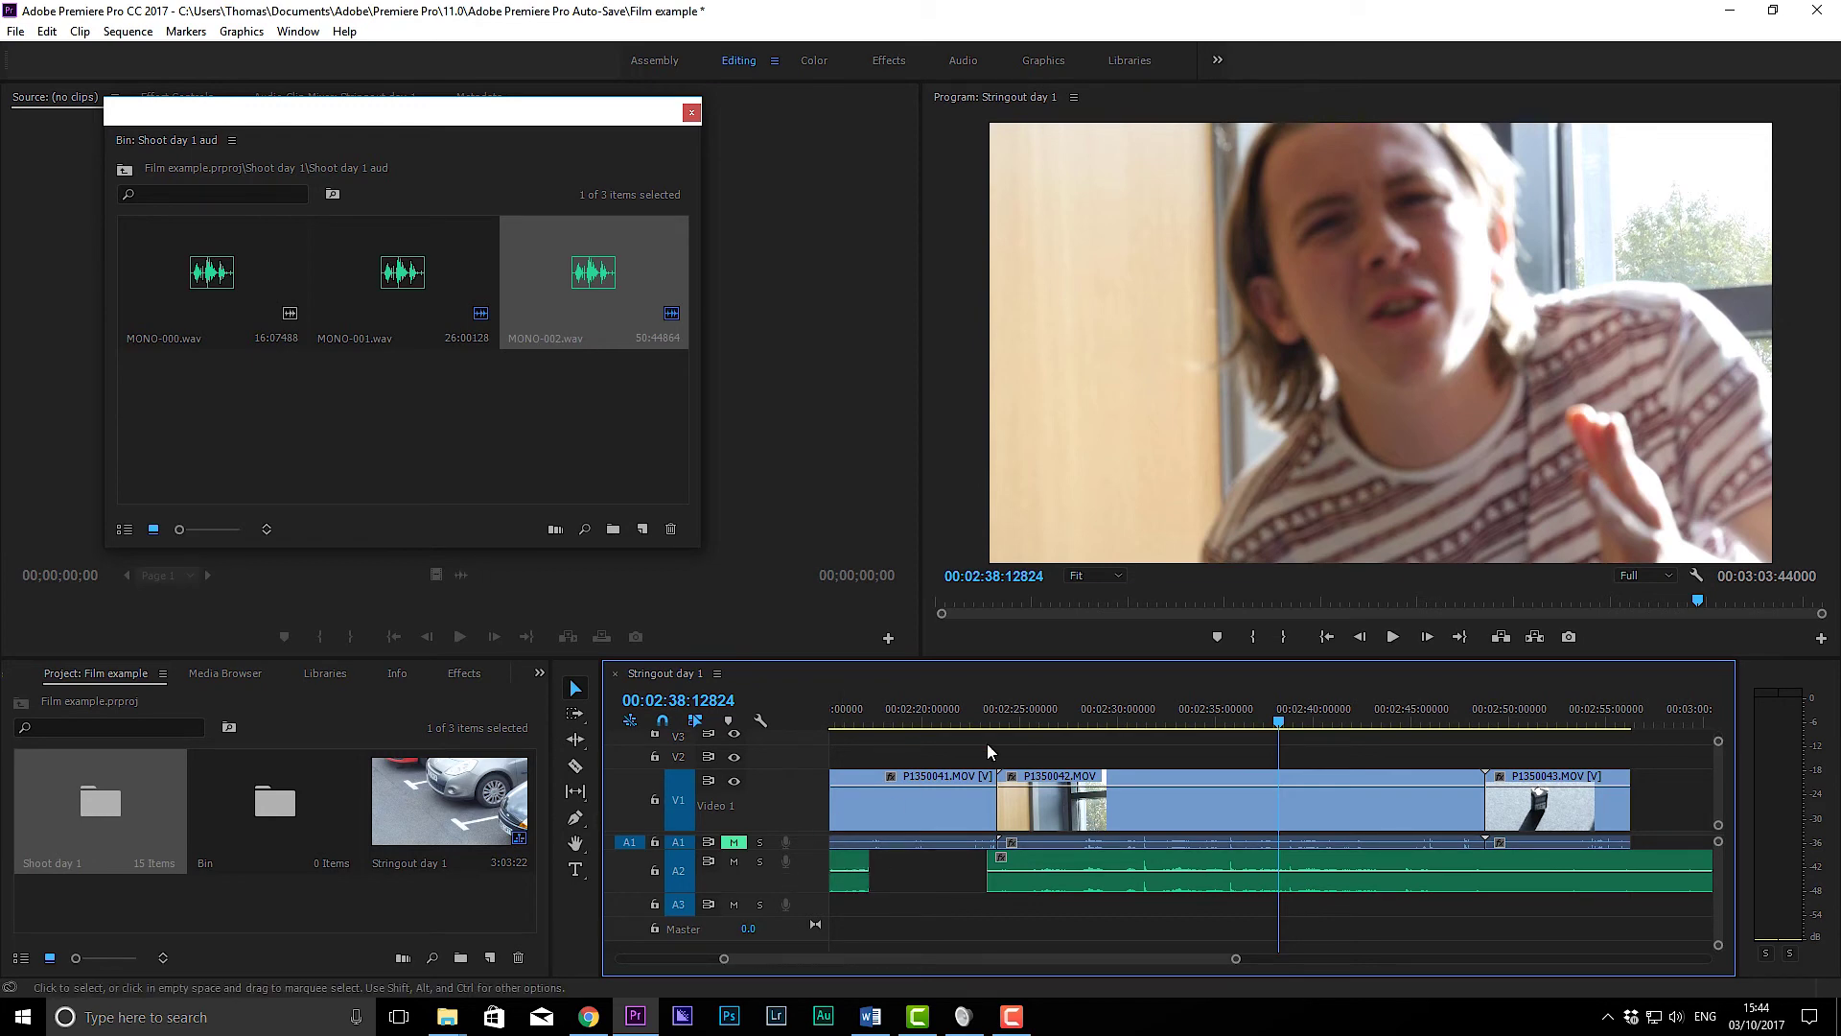
pyautogui.click(1067, 714)
pyautogui.click(1069, 717)
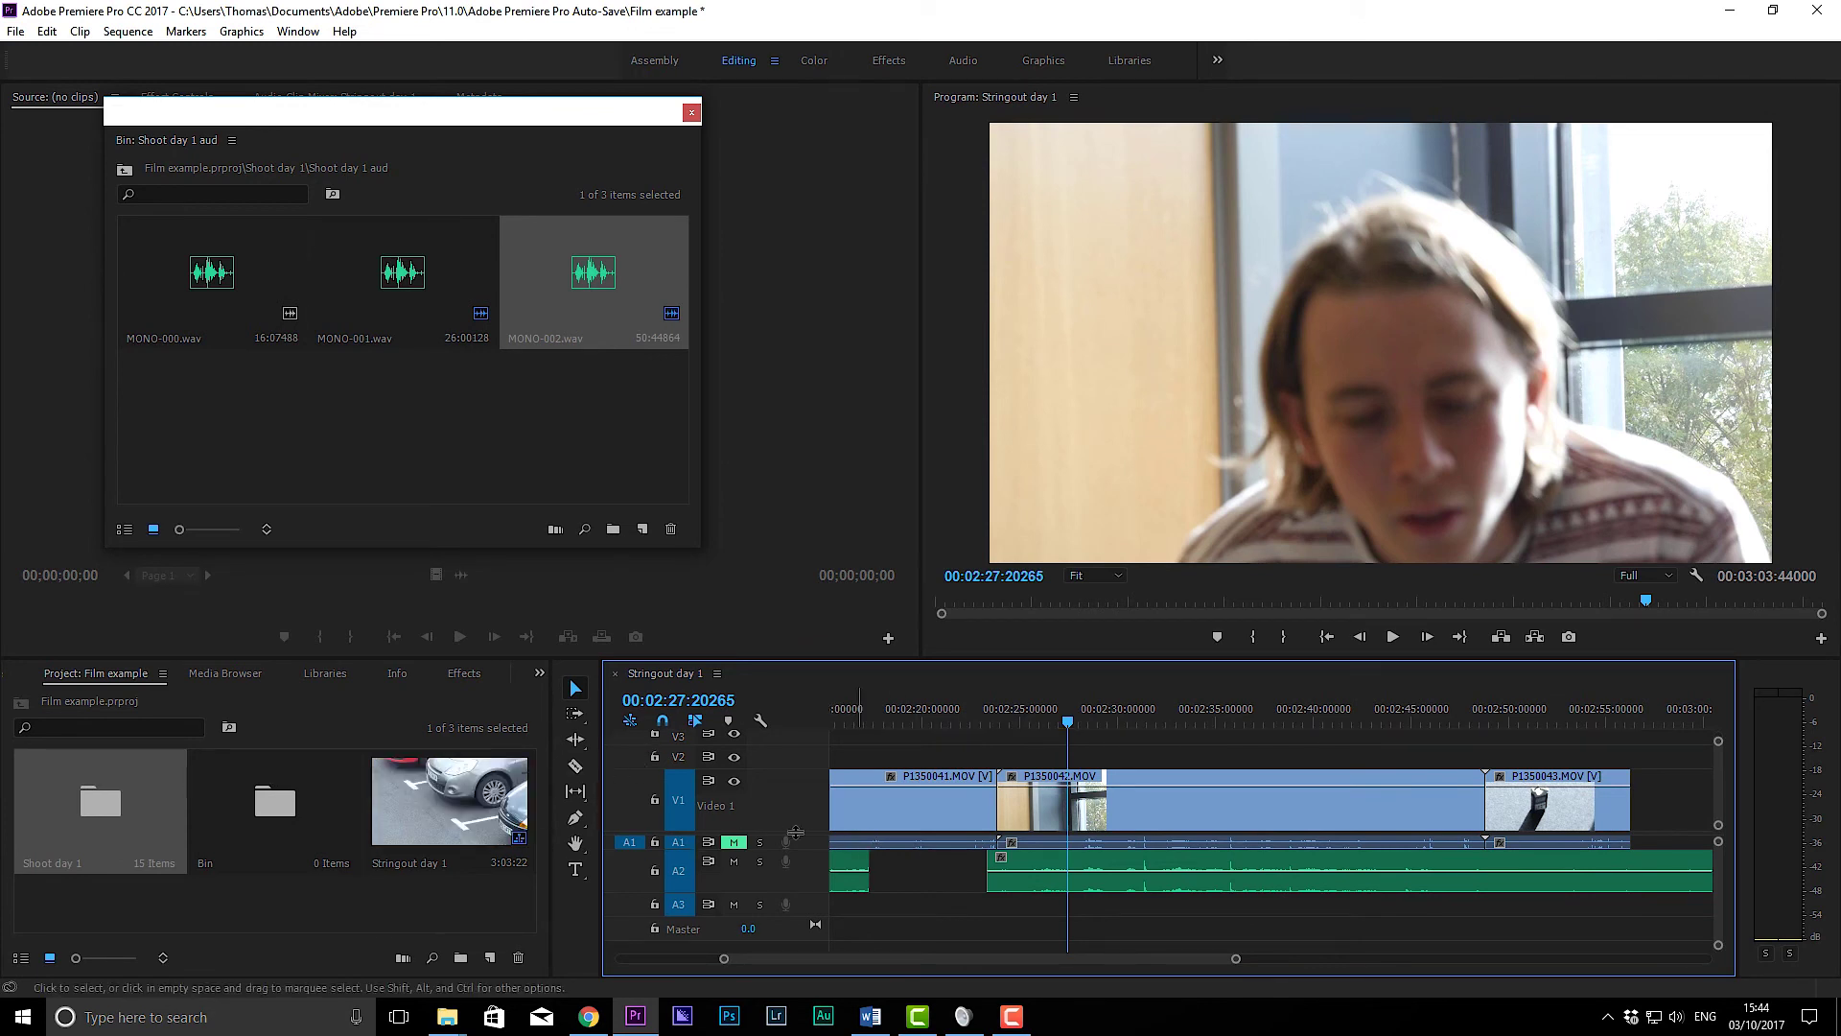
# Step: Float the Shoot day 1 bin, close the aud bin, and preview P1350034.MOV's parked cars
pyautogui.doubleClick(55, 794)
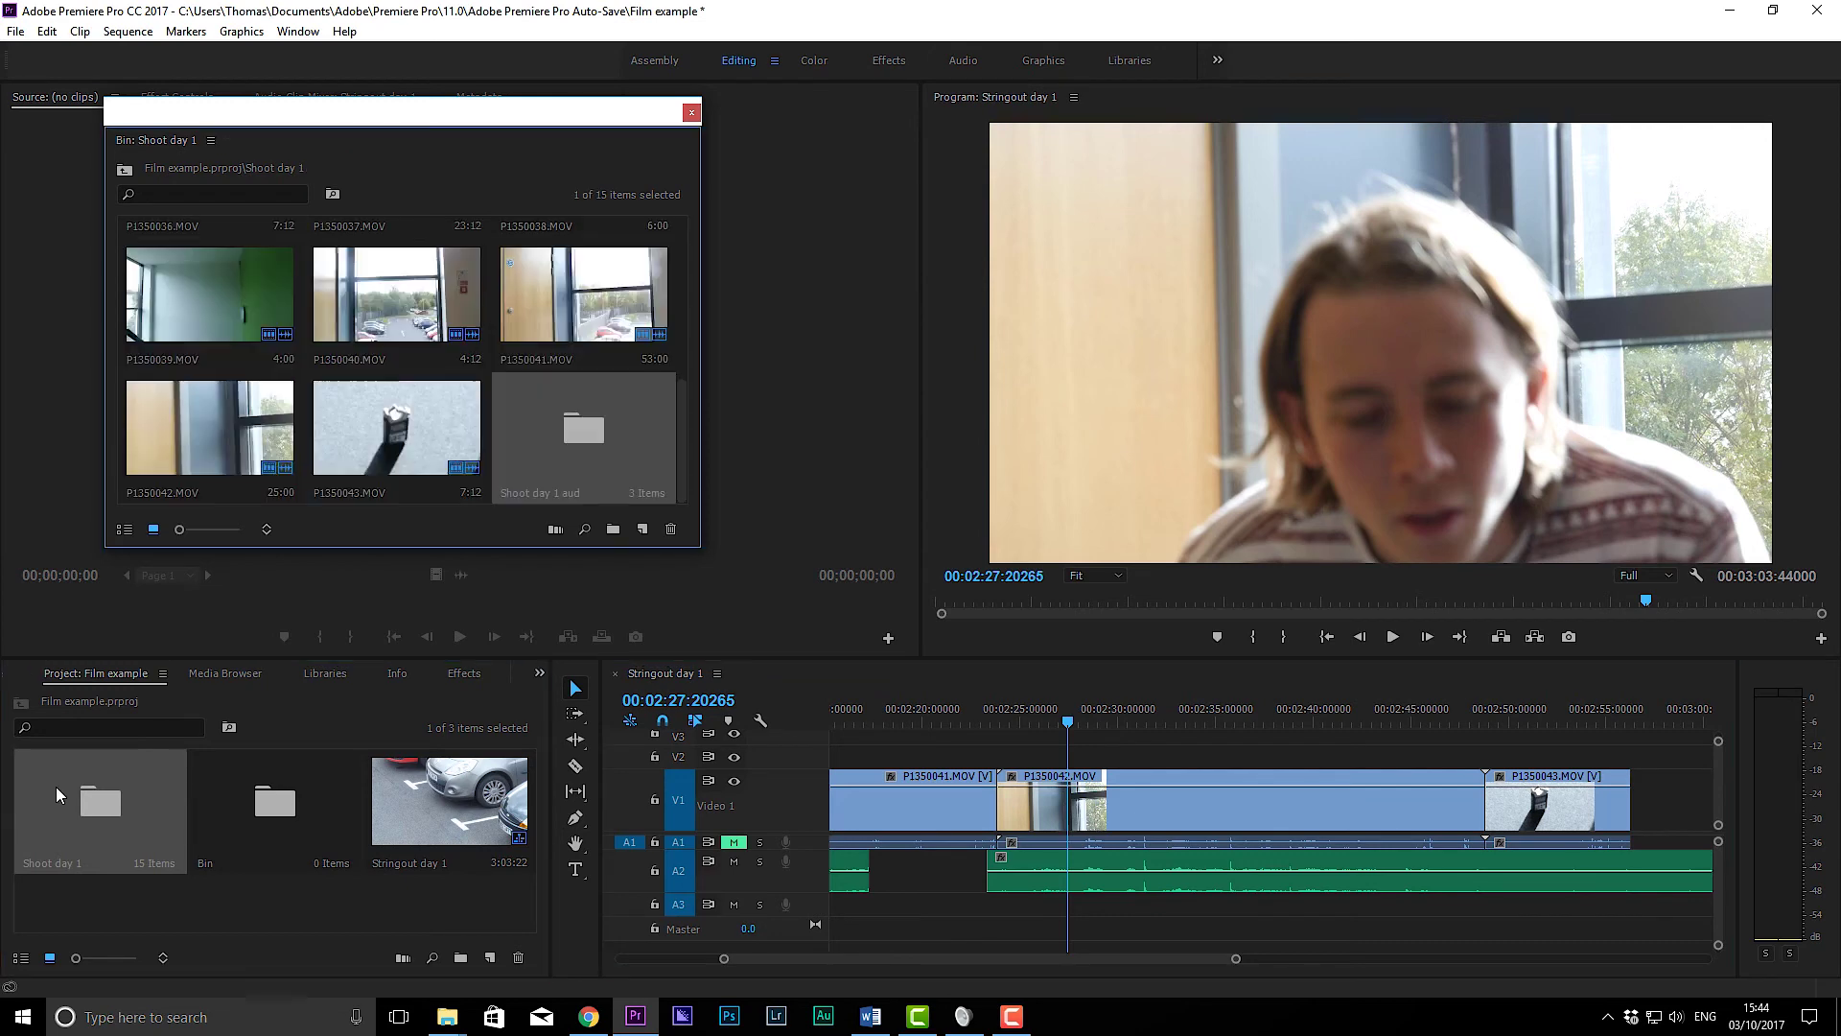
pyautogui.moveTo(190, 120); pyautogui.dragTo(561, 528)
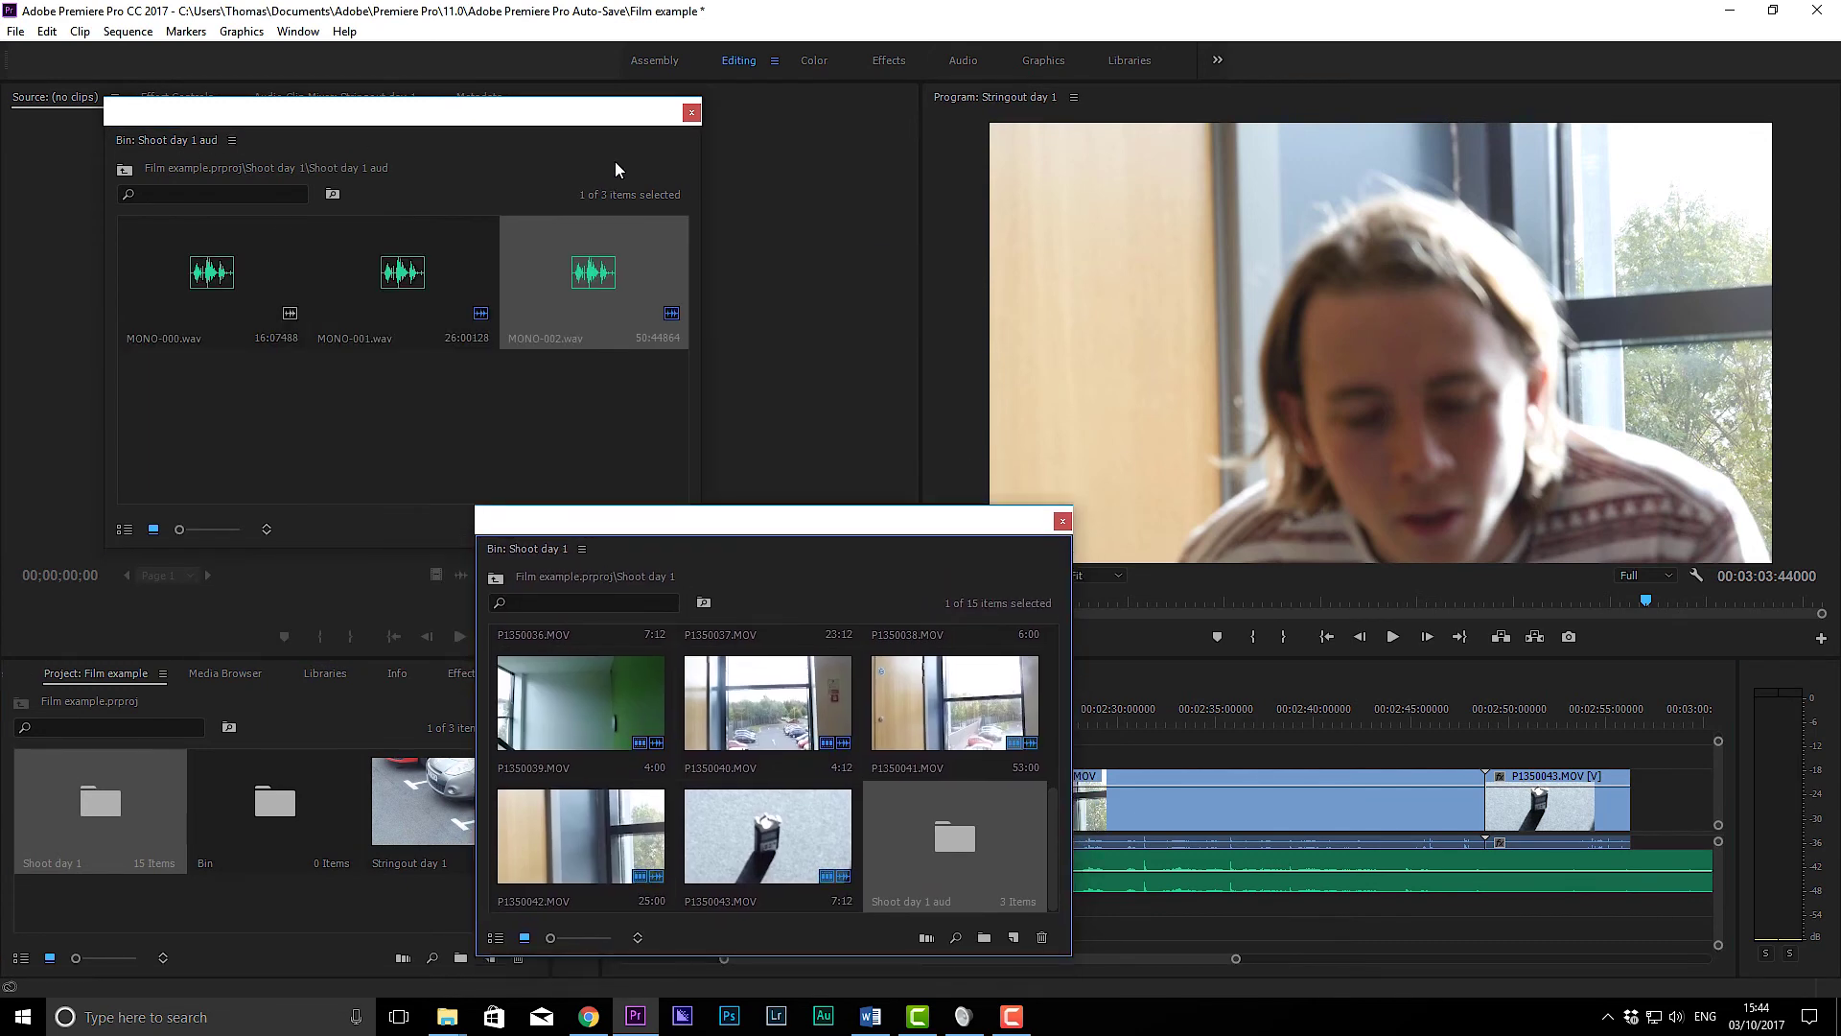
pyautogui.click(690, 113)
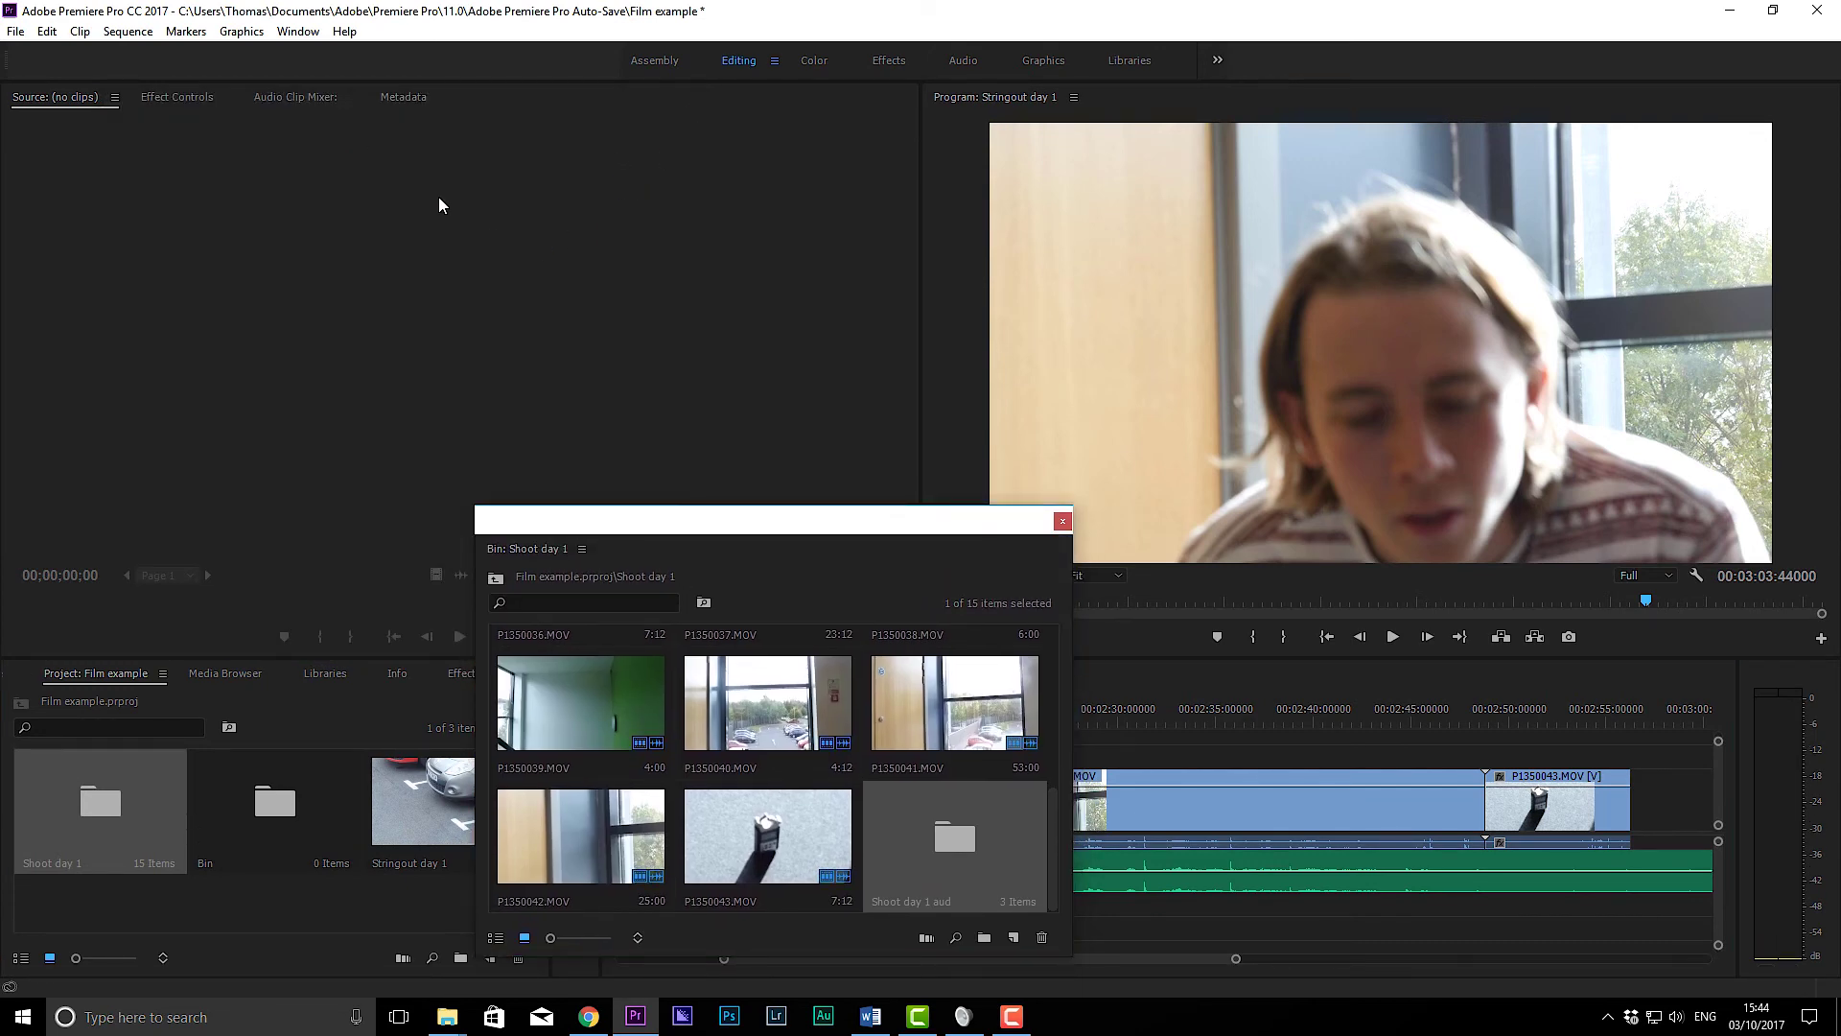
pyautogui.scroll(4, 747, 776)
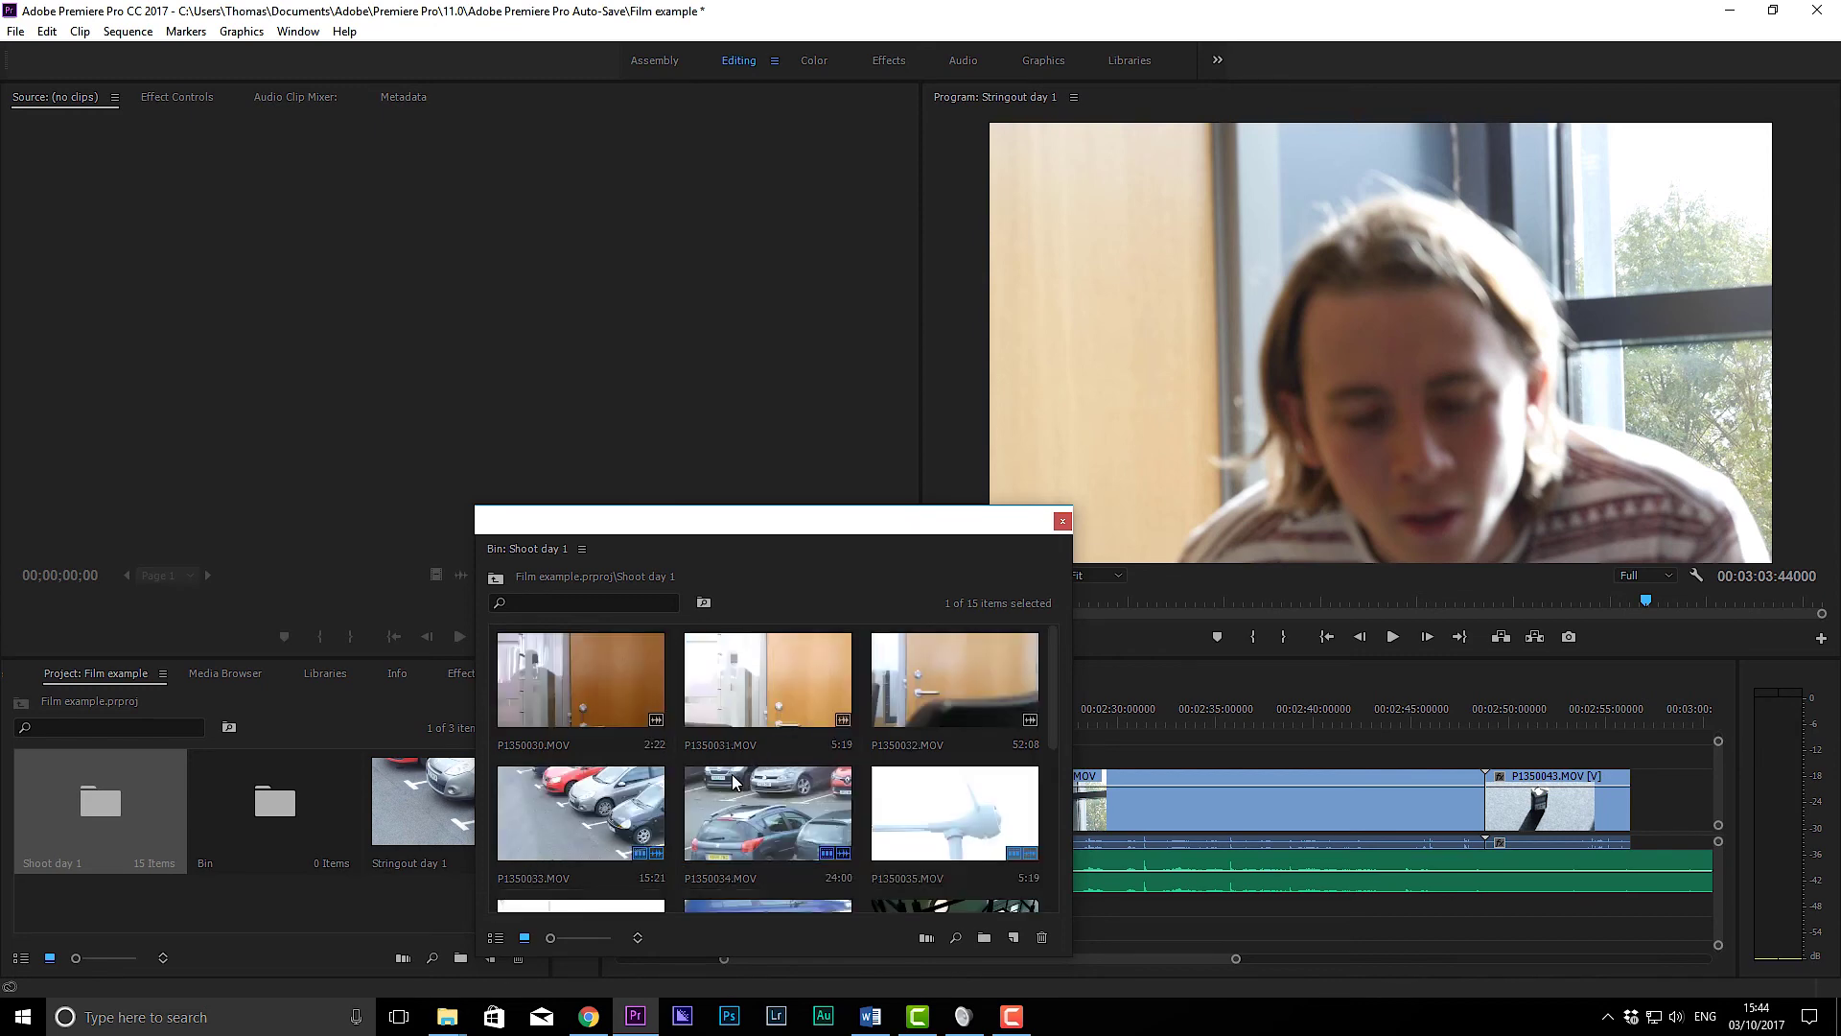
pyautogui.doubleClick(733, 781)
pyautogui.moveTo(636, 521); pyautogui.dragTo(803, 675)
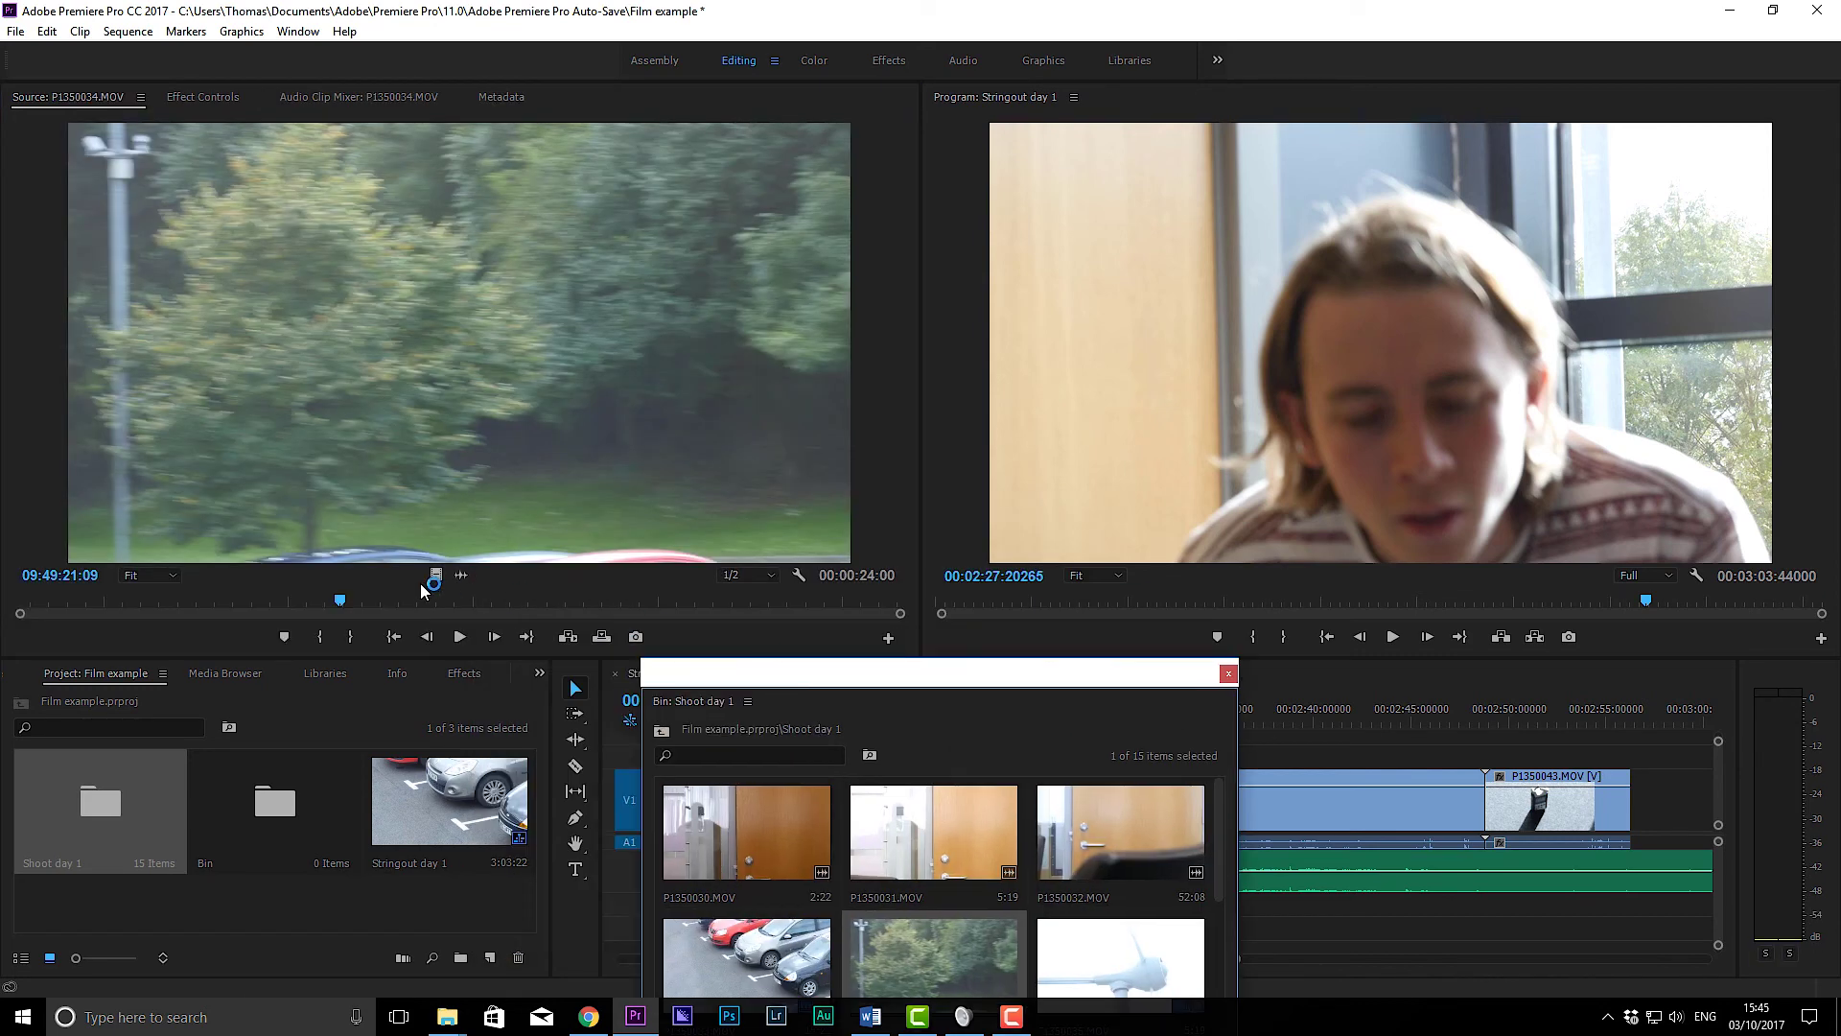
pyautogui.moveTo(418, 588); pyautogui.dragTo(220, 602)
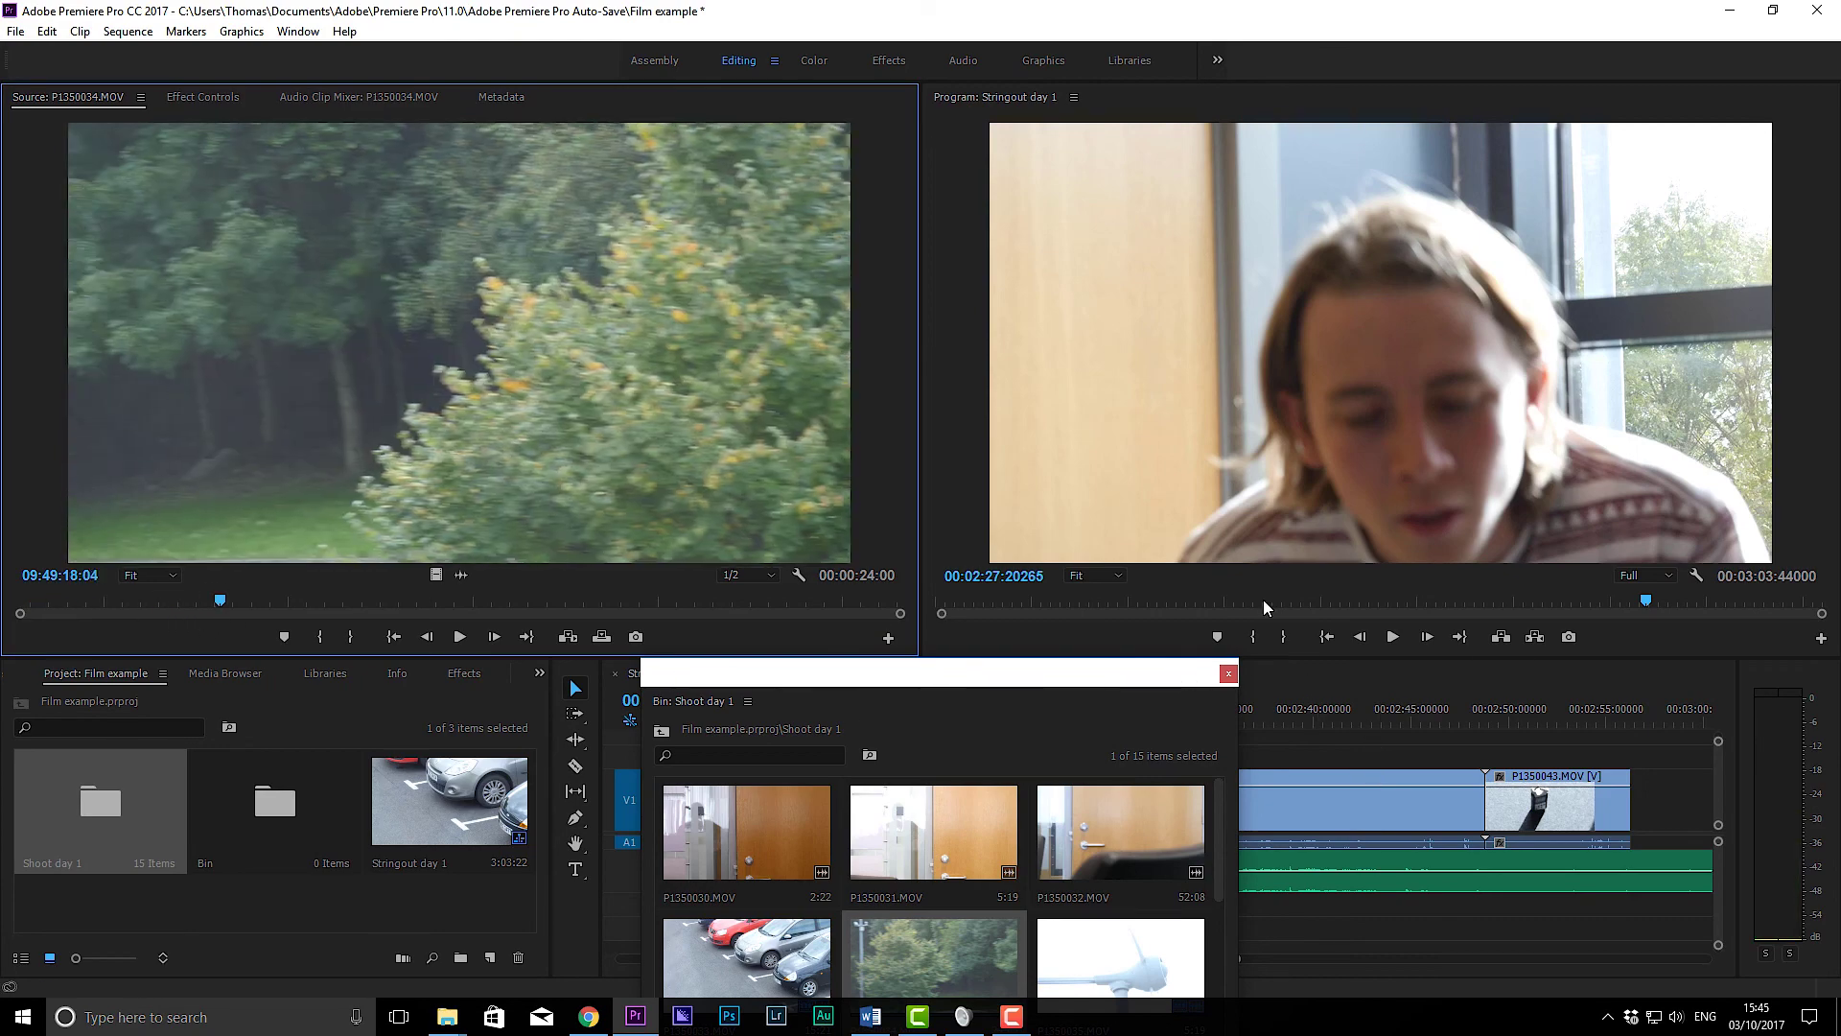
# Step: Move the sequence playhead to 02:47
pyautogui.click(1211, 549)
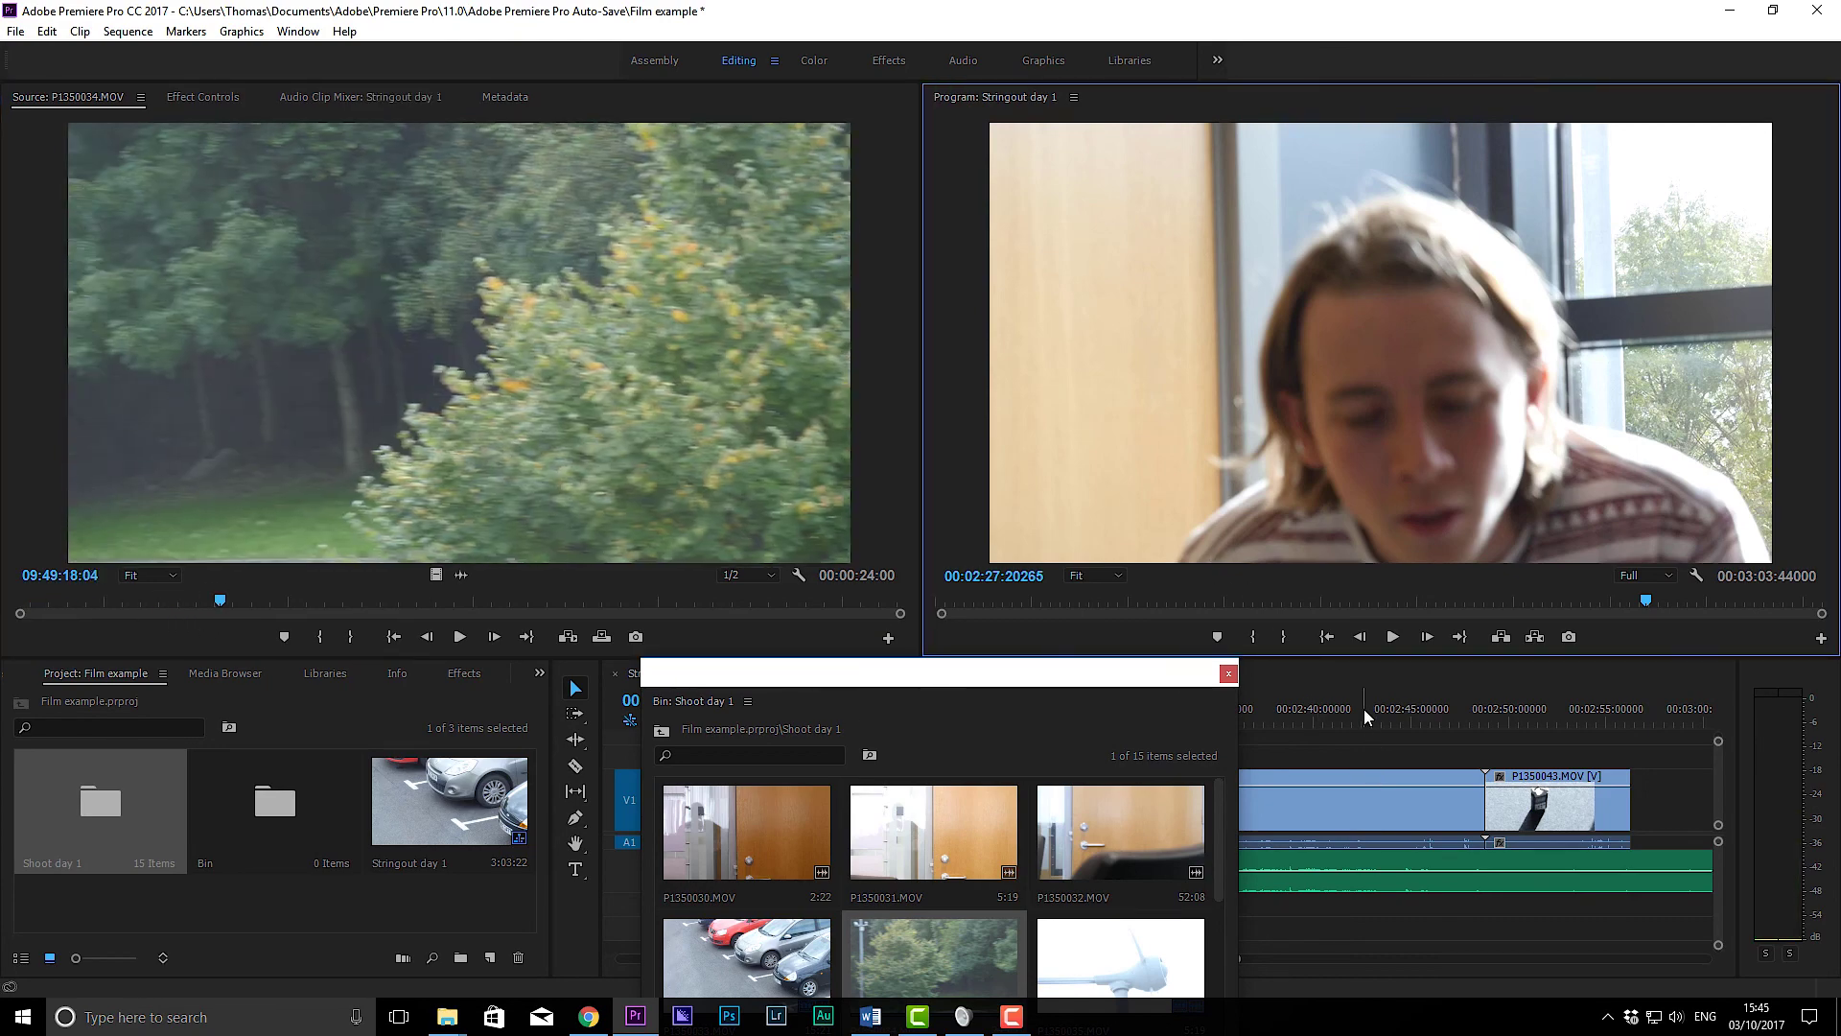
pyautogui.moveTo(1366, 721); pyautogui.dragTo(1594, 727)
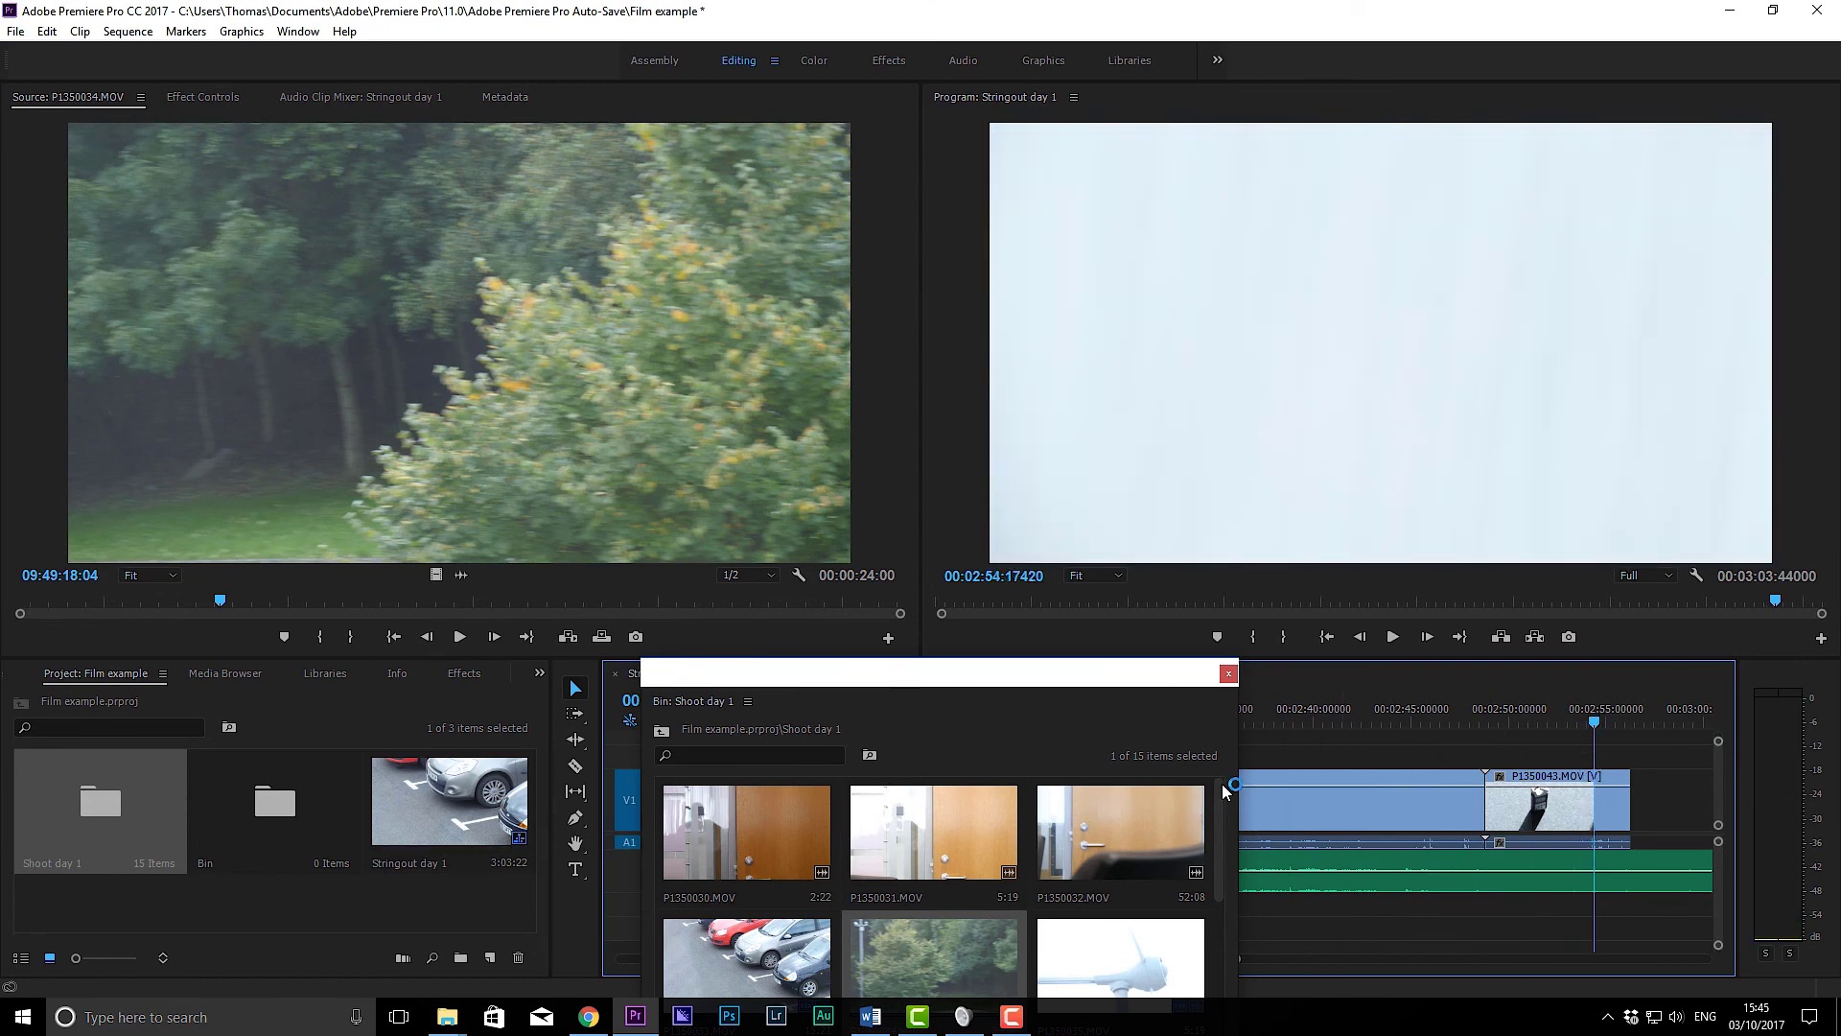
pyautogui.click(1327, 724)
pyautogui.click(1456, 721)
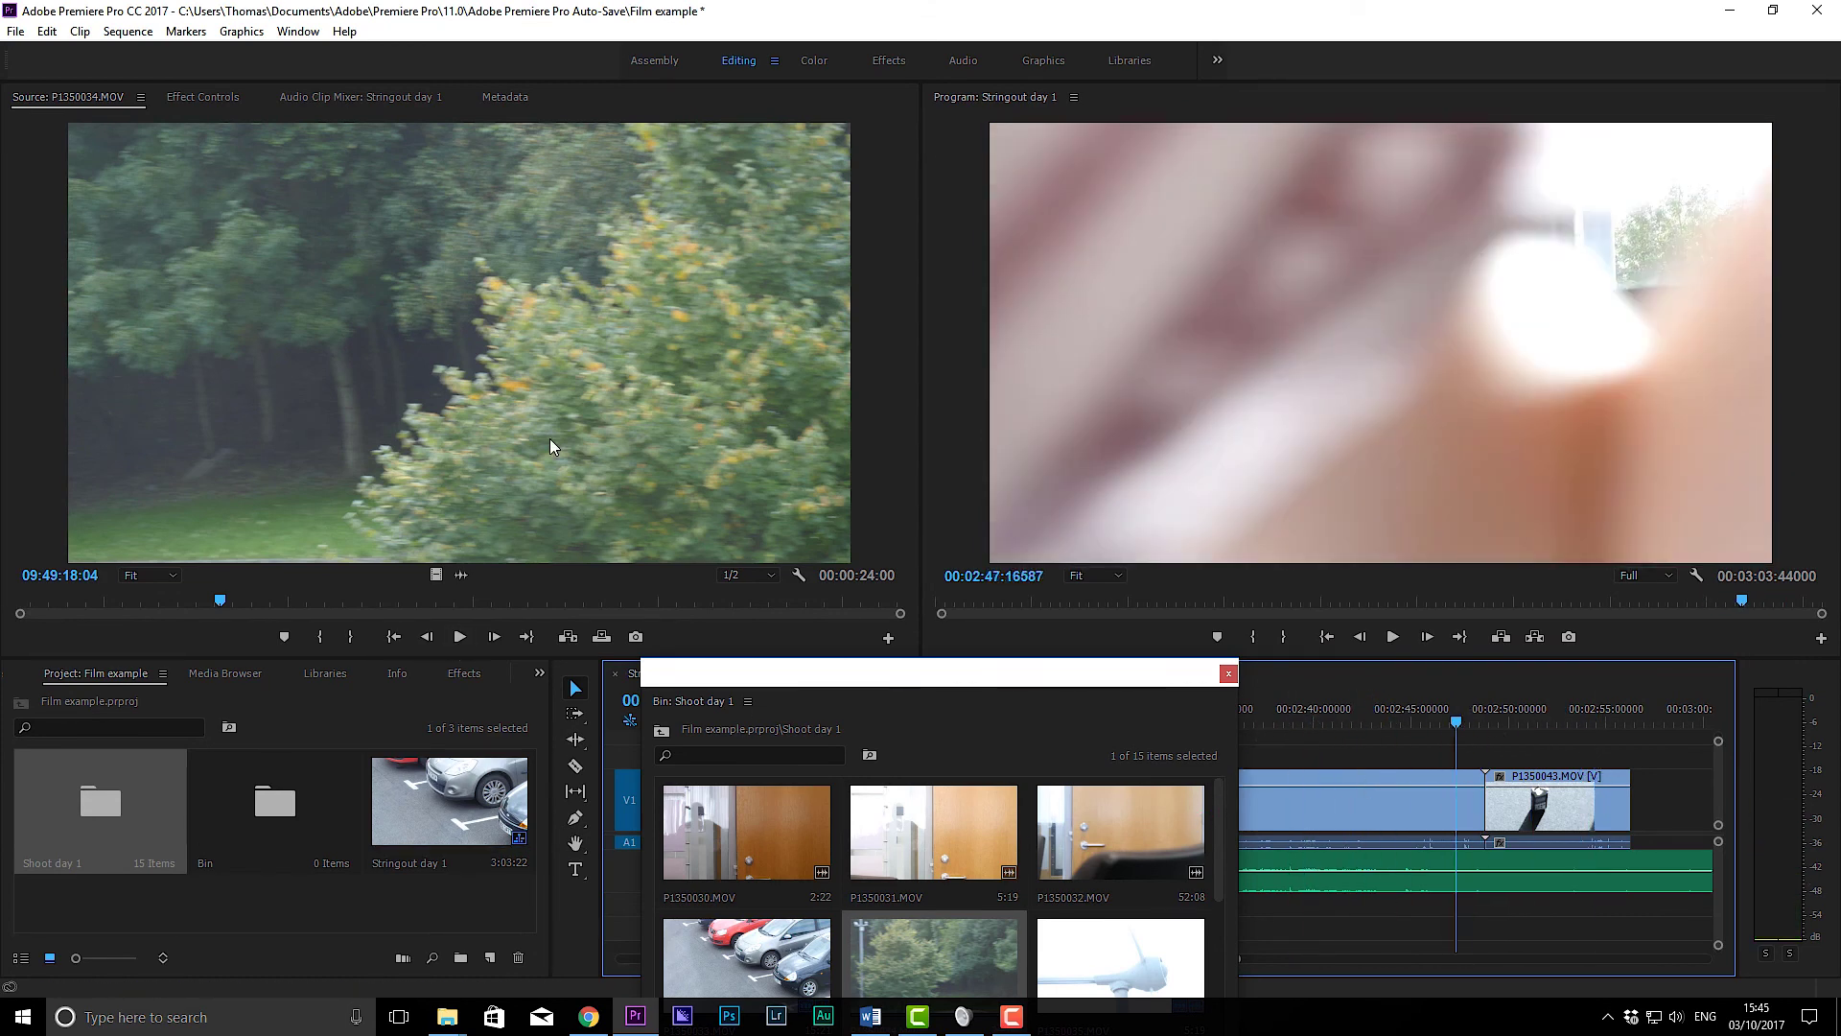
pyautogui.click(477, 476)
# Step: Play through P1350034.MOV to find the frame where the trees shot begins
pyautogui.moveTo(227, 601); pyautogui.dragTo(394, 649)
pyautogui.click(84, 604)
pyautogui.press('space')
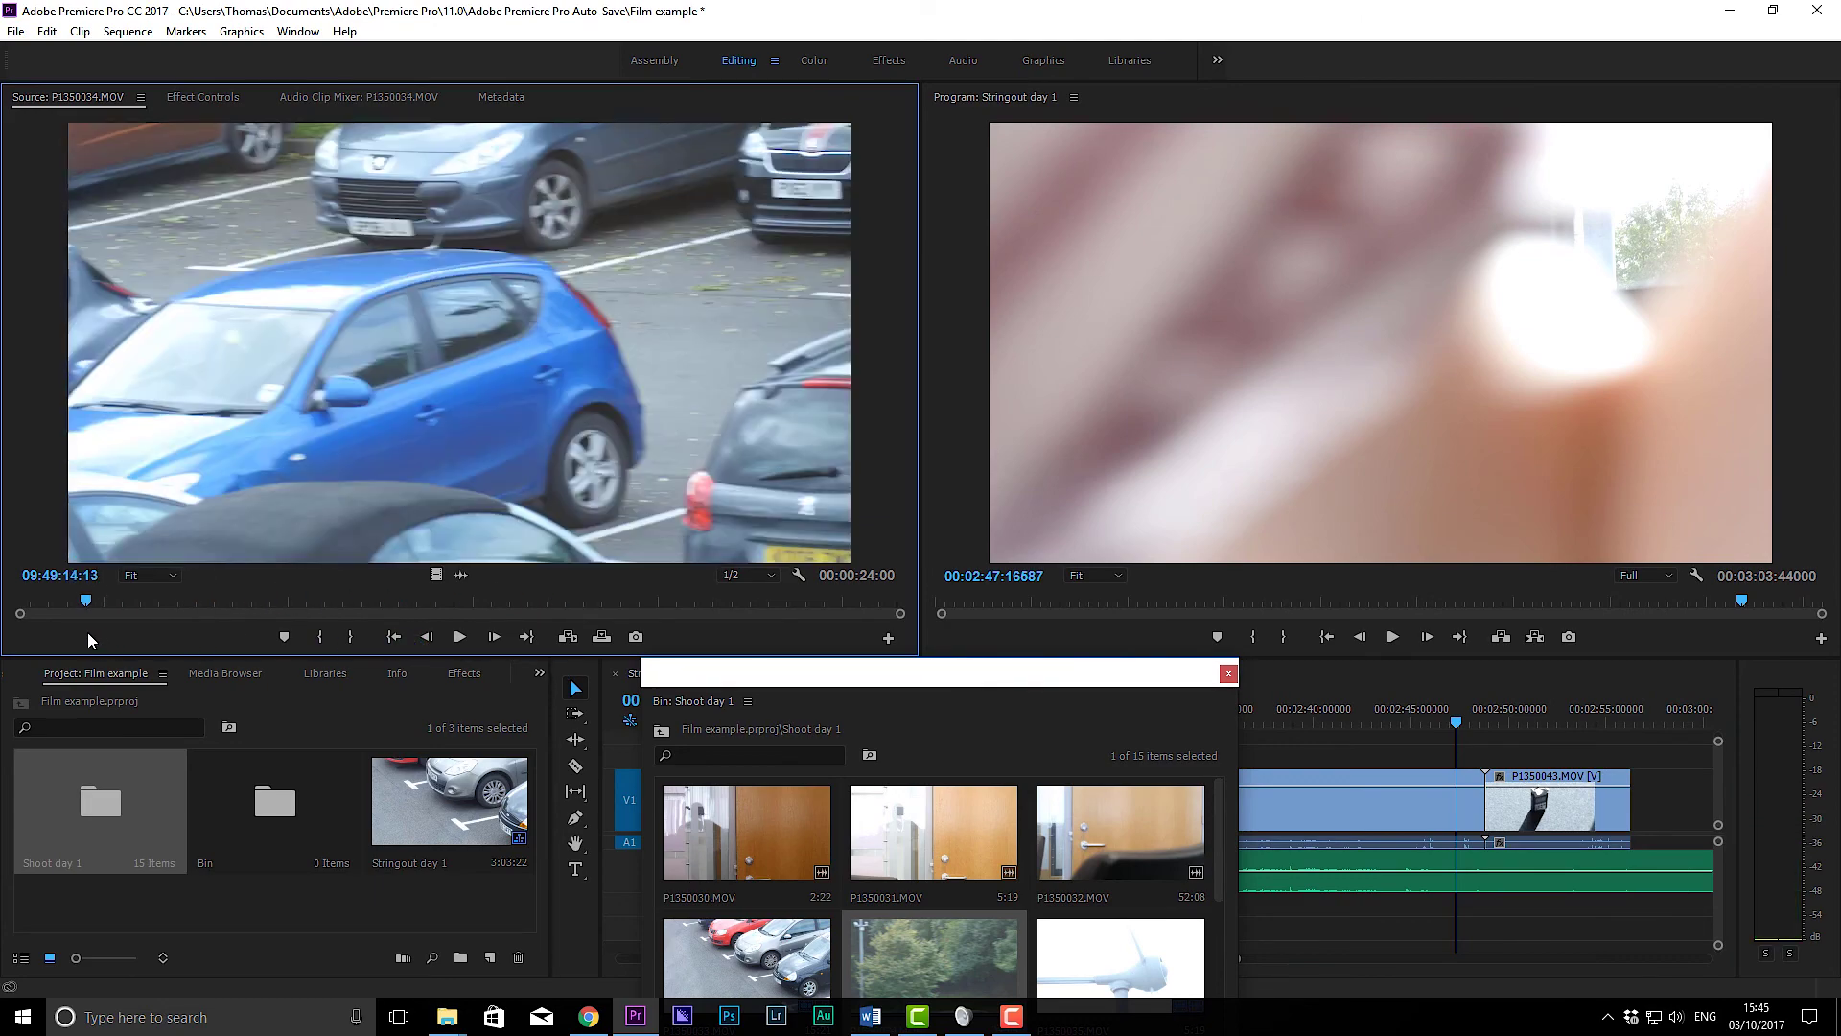
pyautogui.press('space')
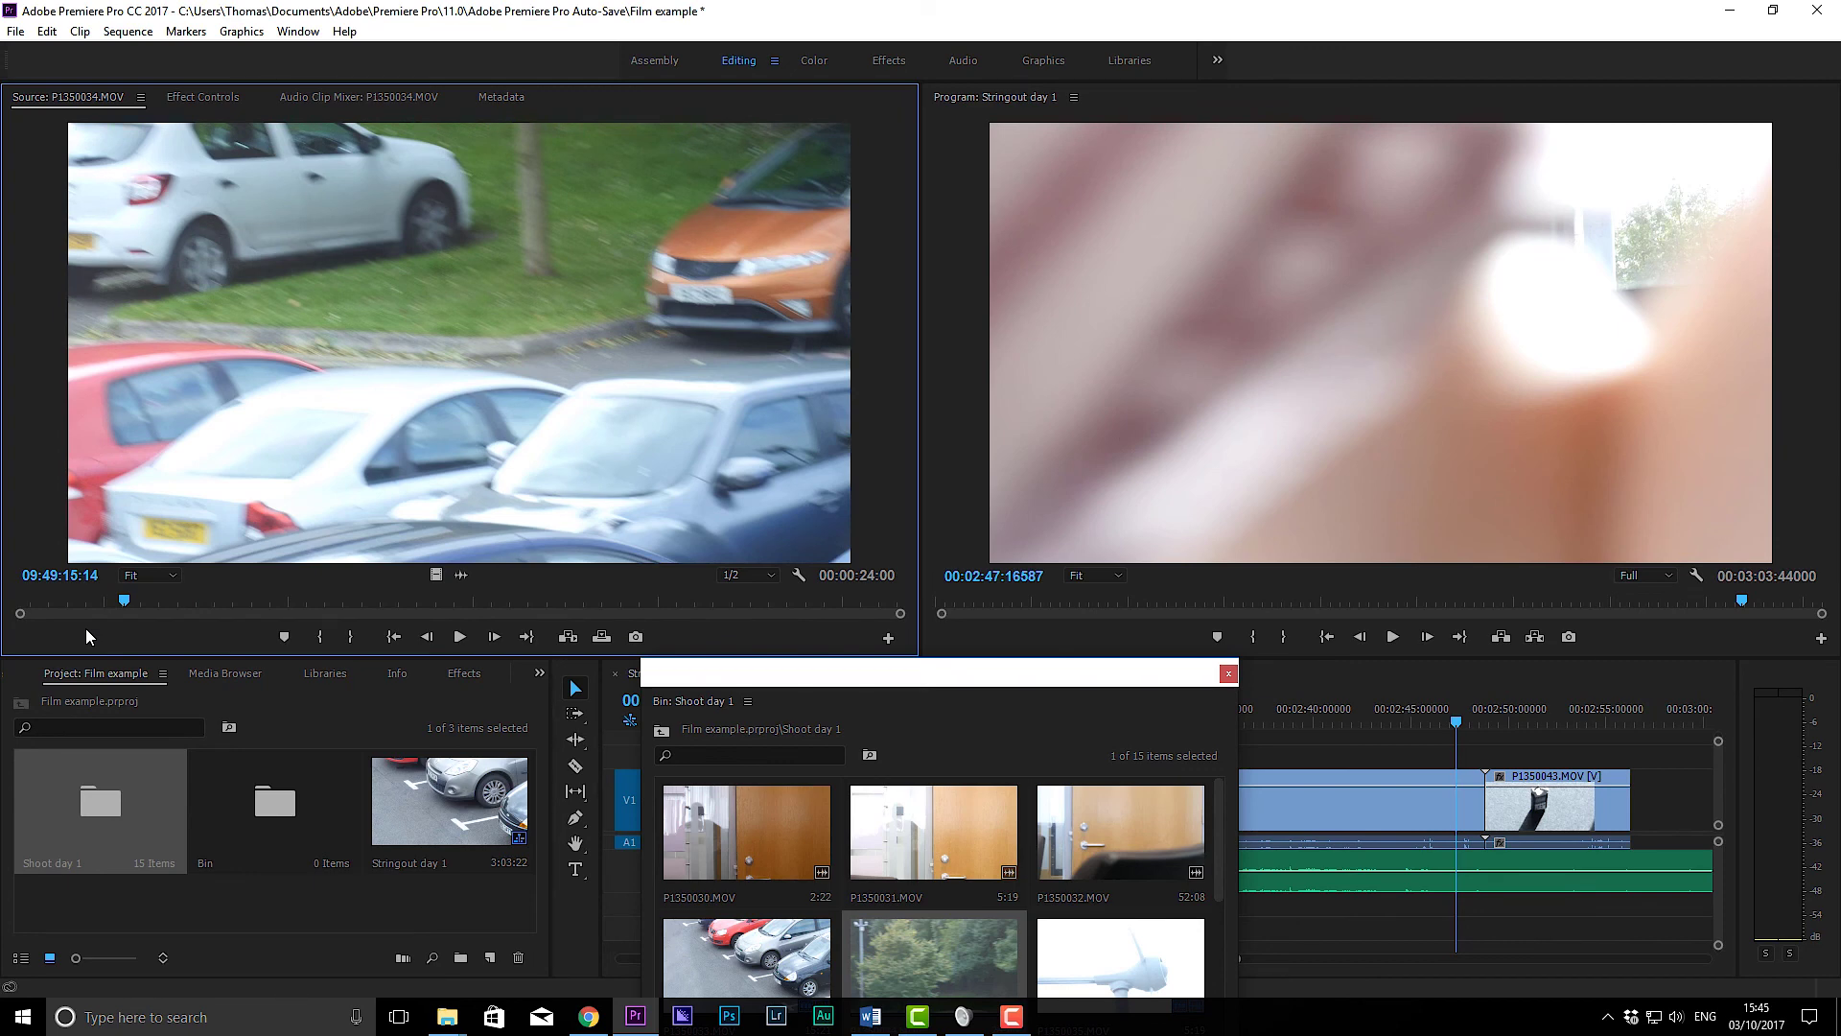
pyautogui.press('space')
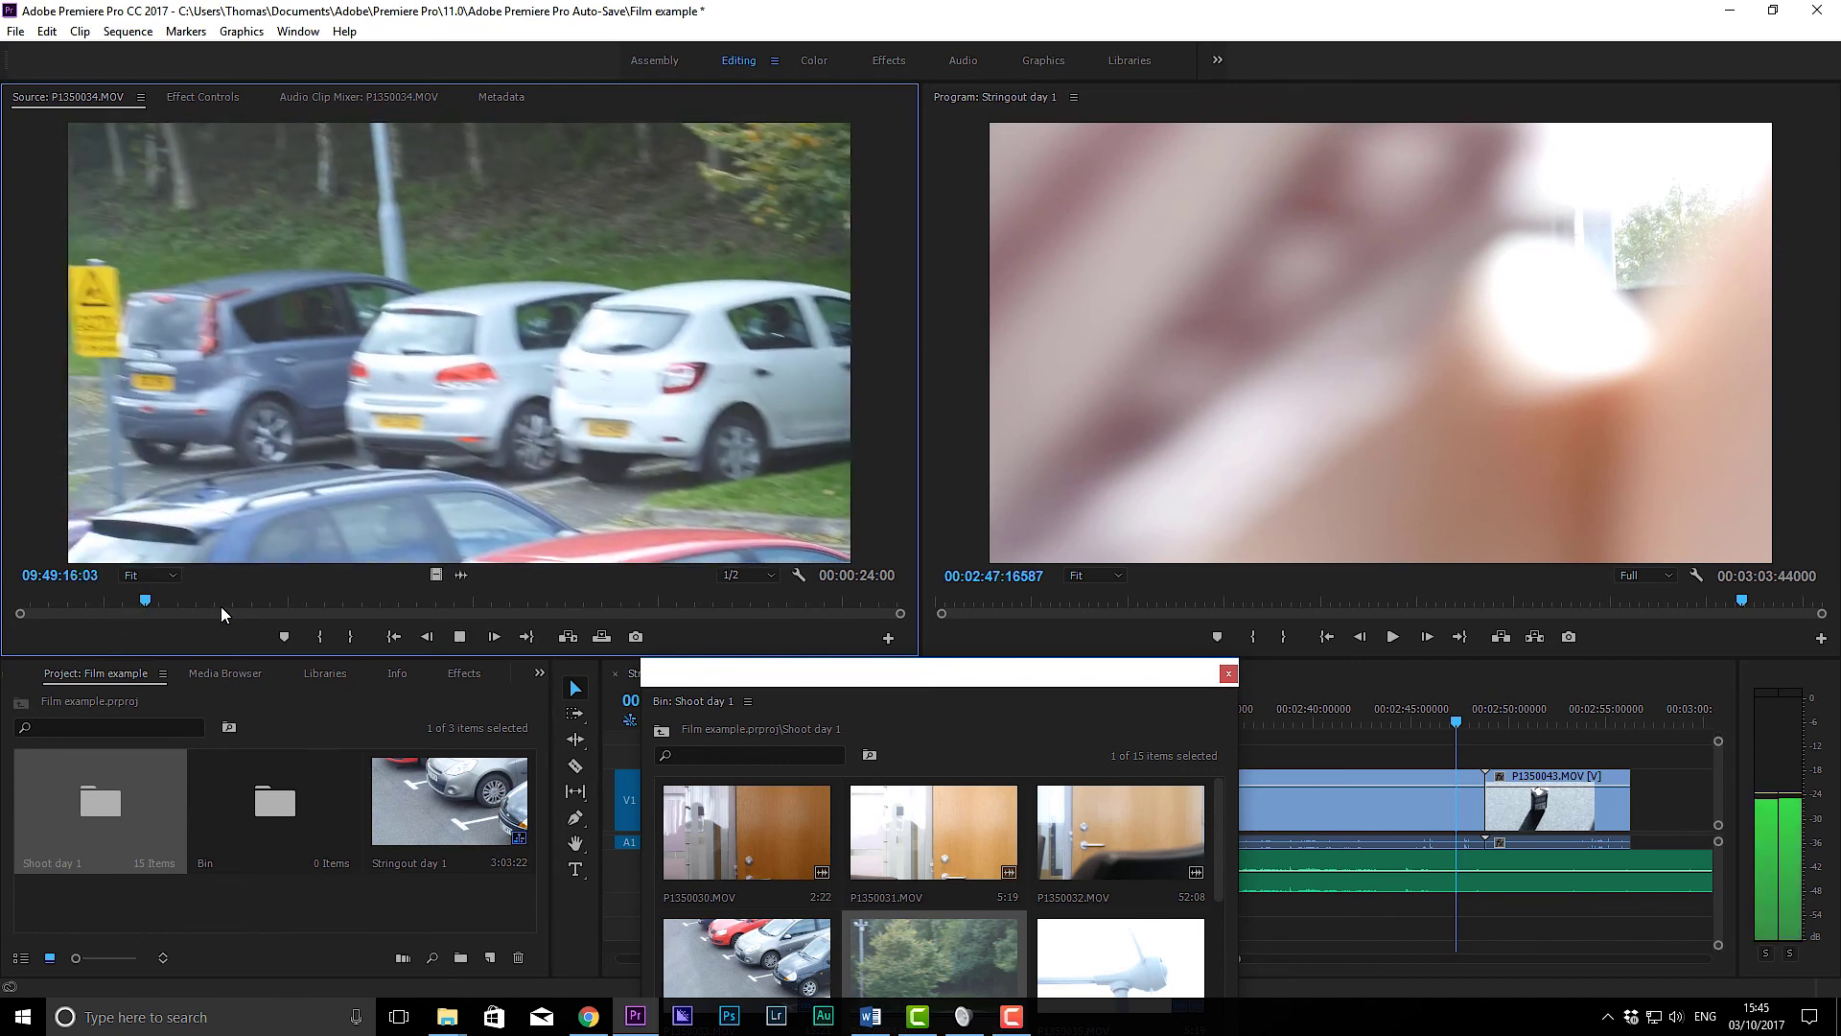
pyautogui.press('space')
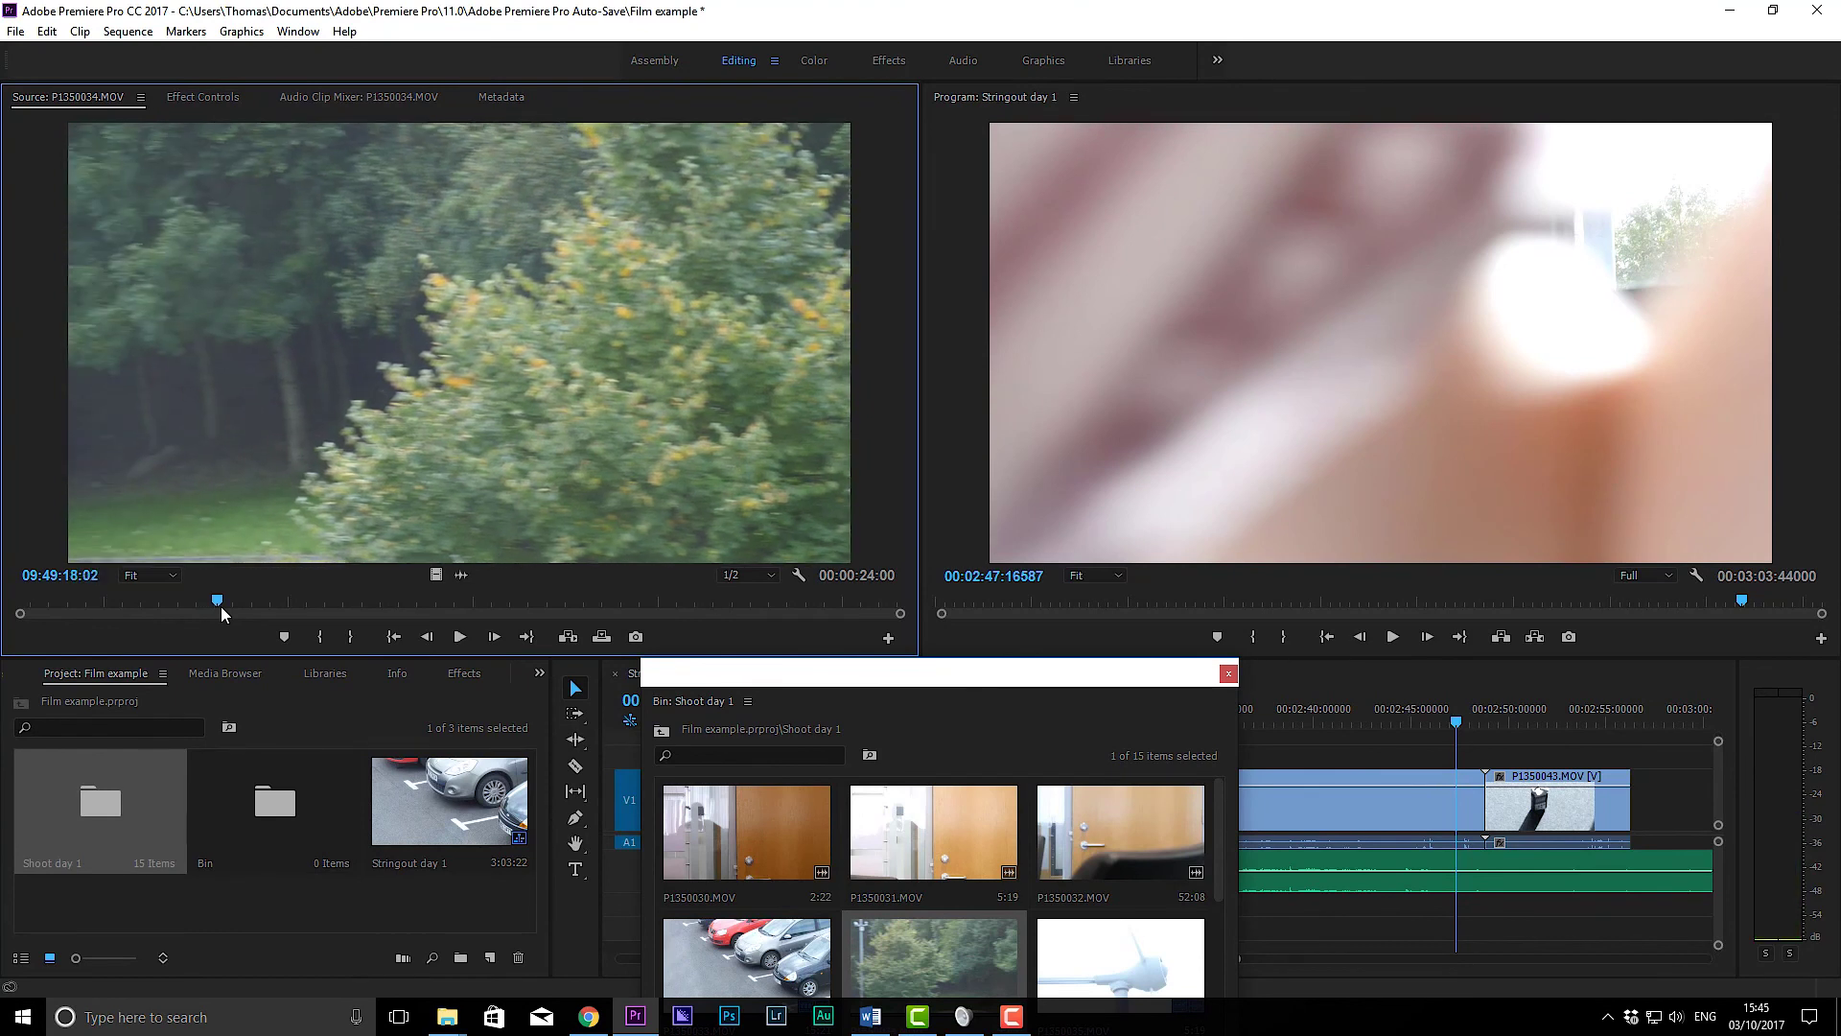
# Step: Mark In and Out points on P1350034.MOV for a 00:00:01:04 range
pyautogui.click(313, 641)
pyautogui.press('space')
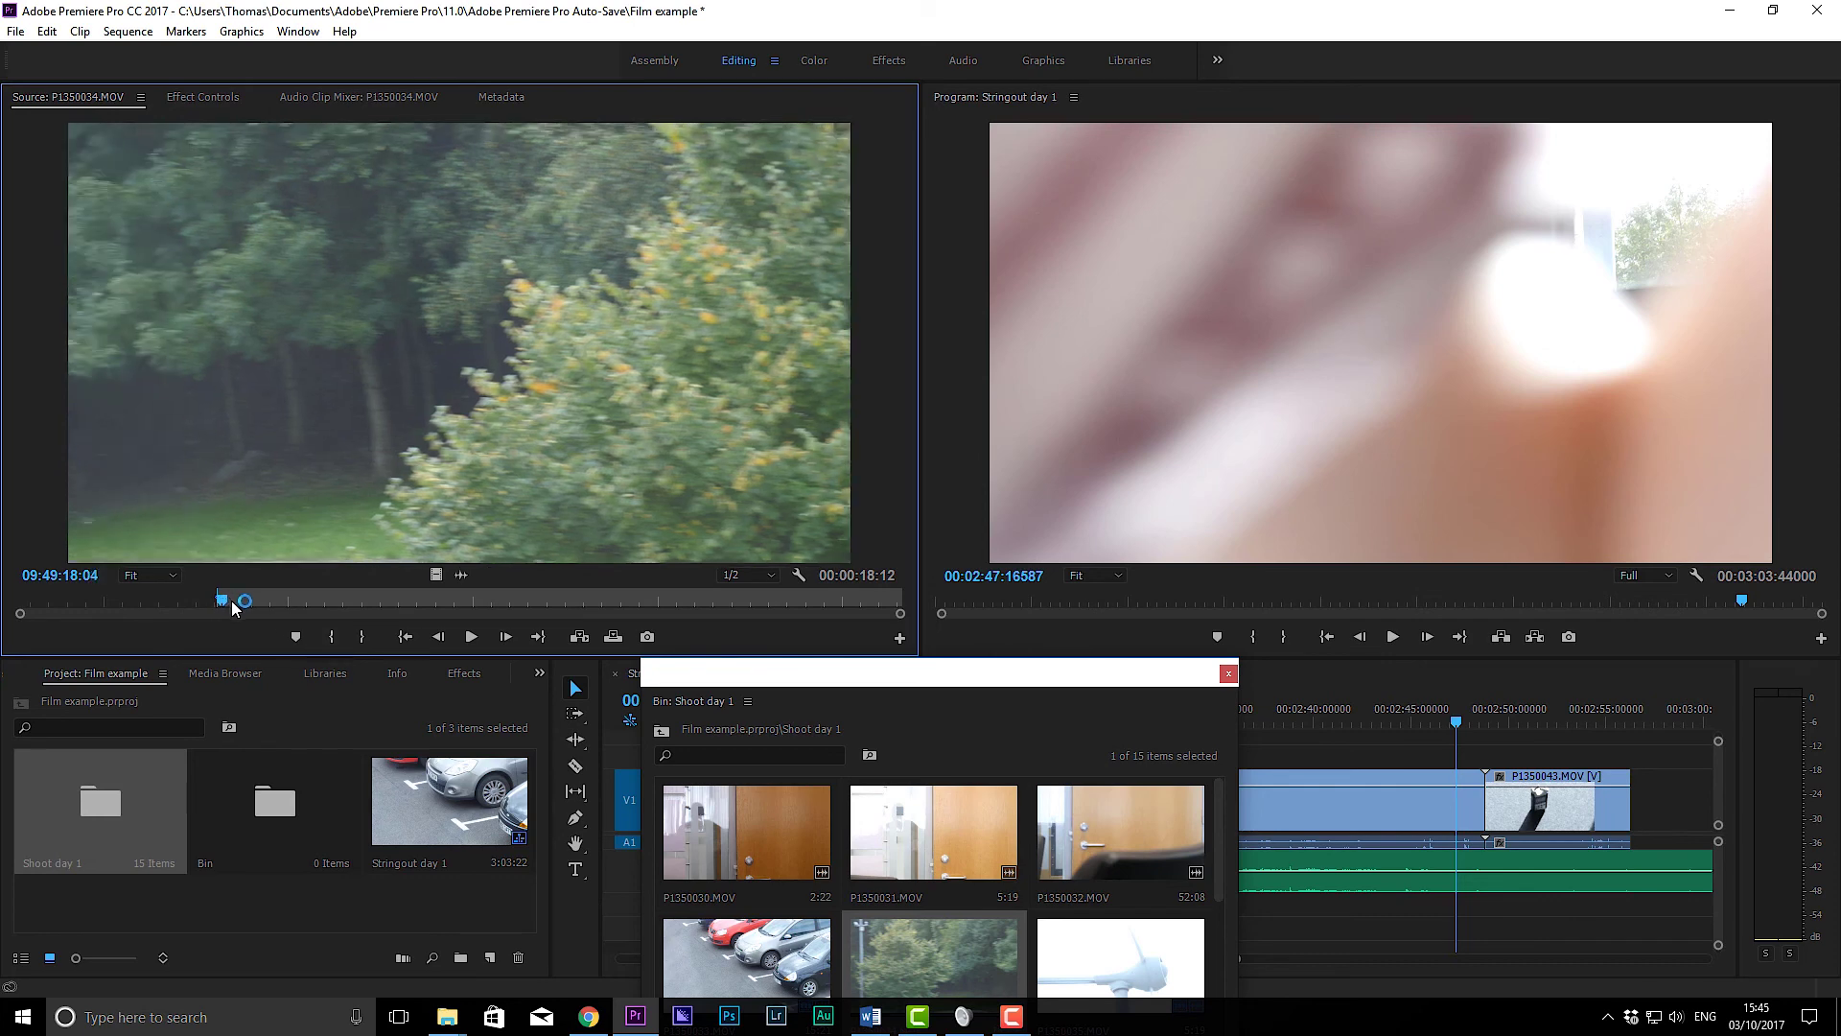
pyautogui.press('space')
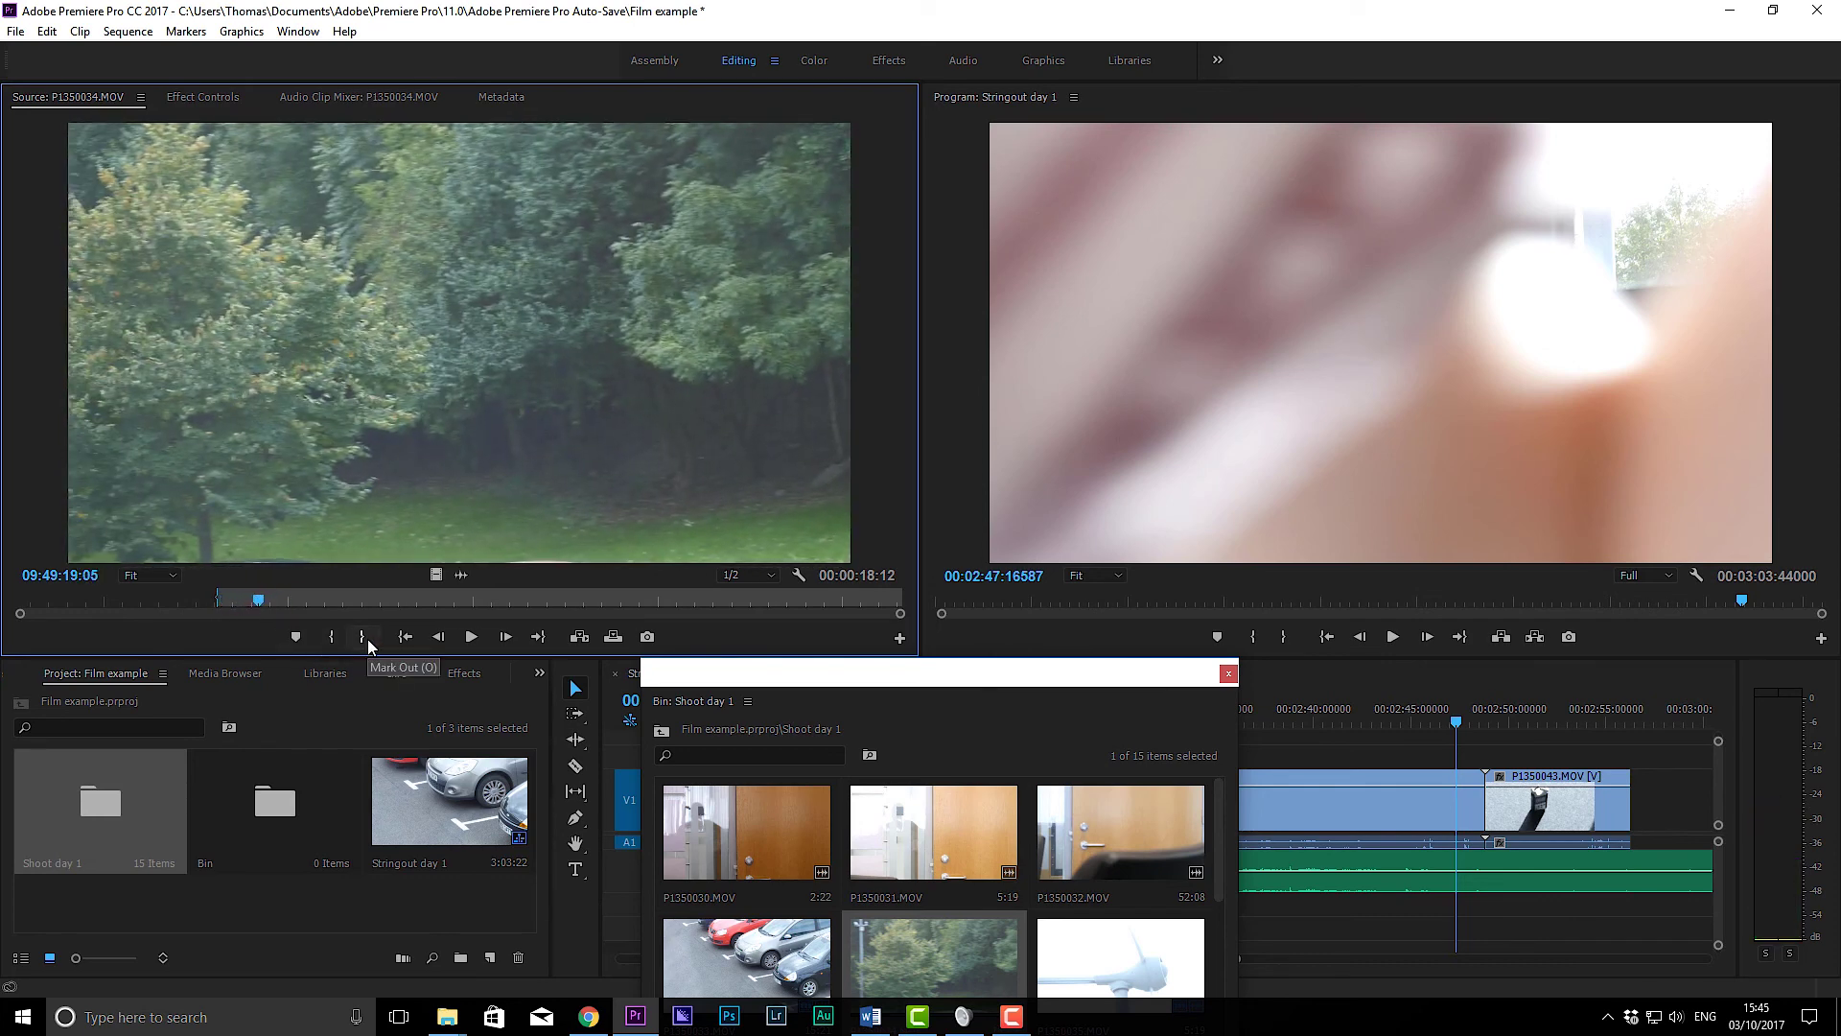
pyautogui.click(366, 639)
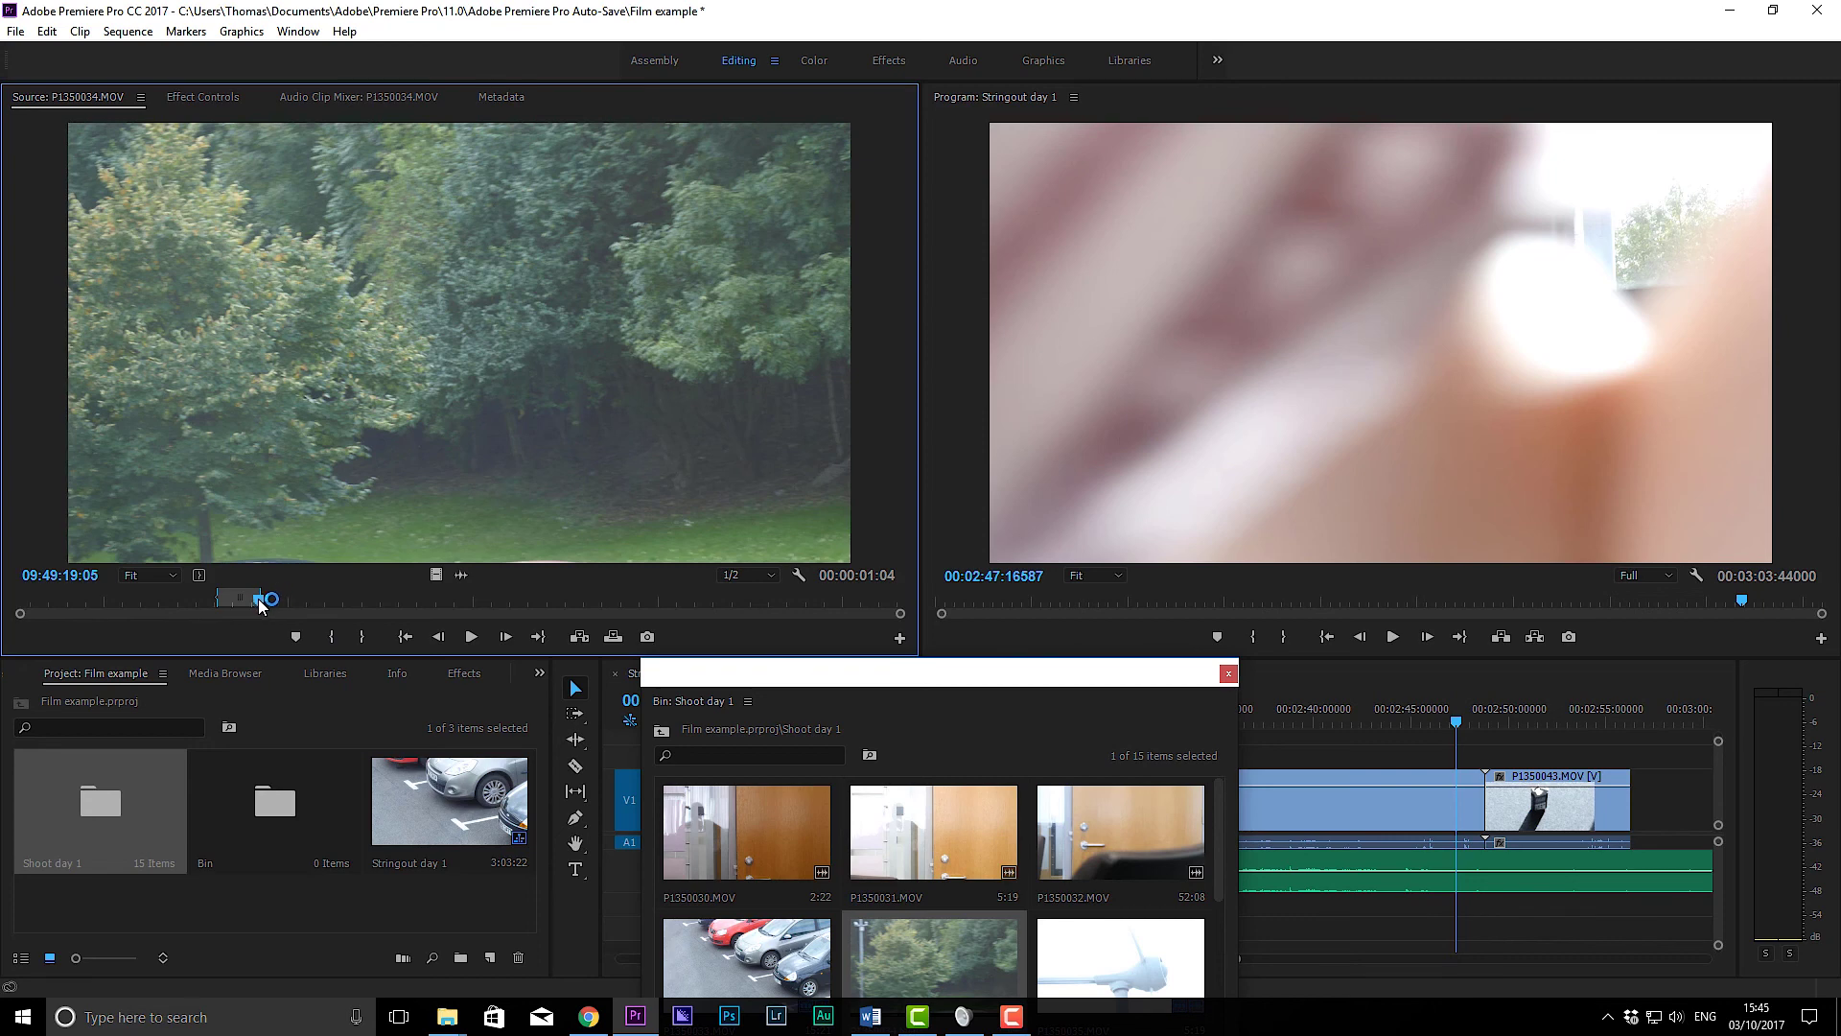
# Step: Return to the In point, zoom the source ruler in, and drag the range toward the sequence
pyautogui.moveTo(258, 600); pyautogui.dragTo(221, 601)
pyautogui.moveTo(36, 617); pyautogui.dragTo(261, 613)
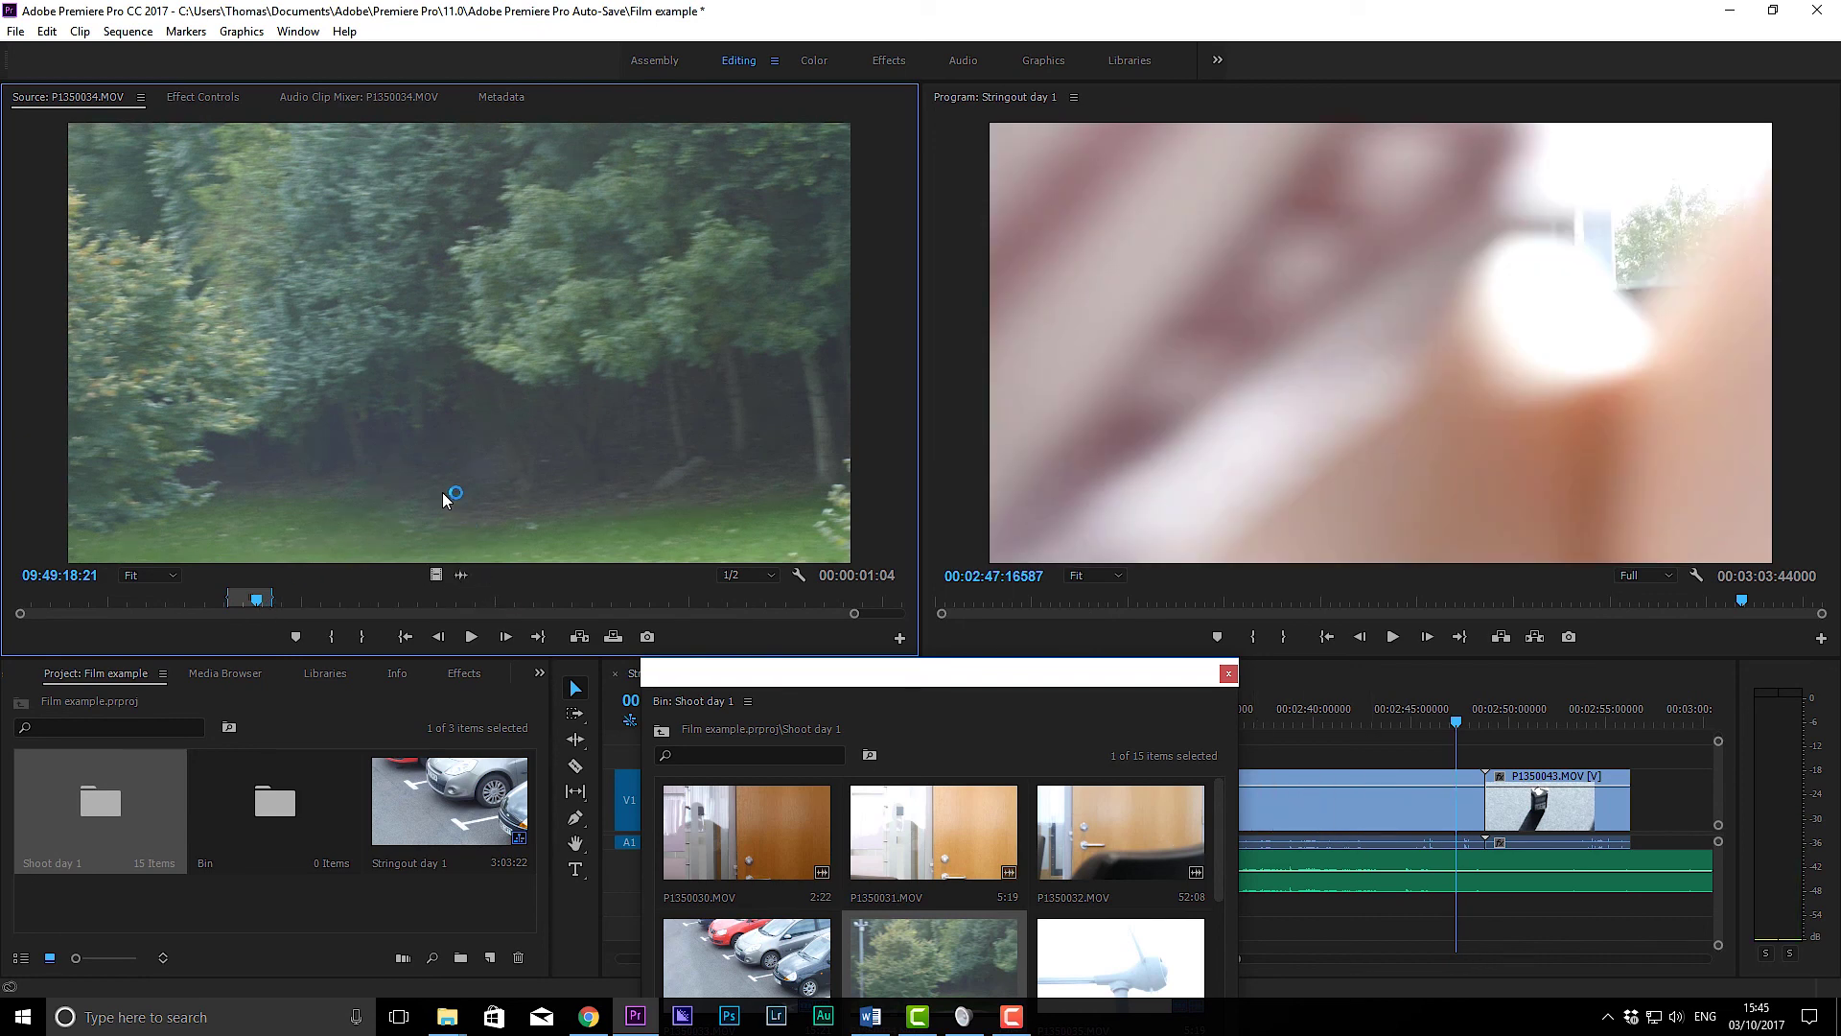
pyautogui.moveTo(415, 383); pyautogui.dragTo(498, 573)
# Step: Close the floating Shoot day 1 bin and set the Program monitor zoom to 10%, then 100%
pyautogui.click(1228, 673)
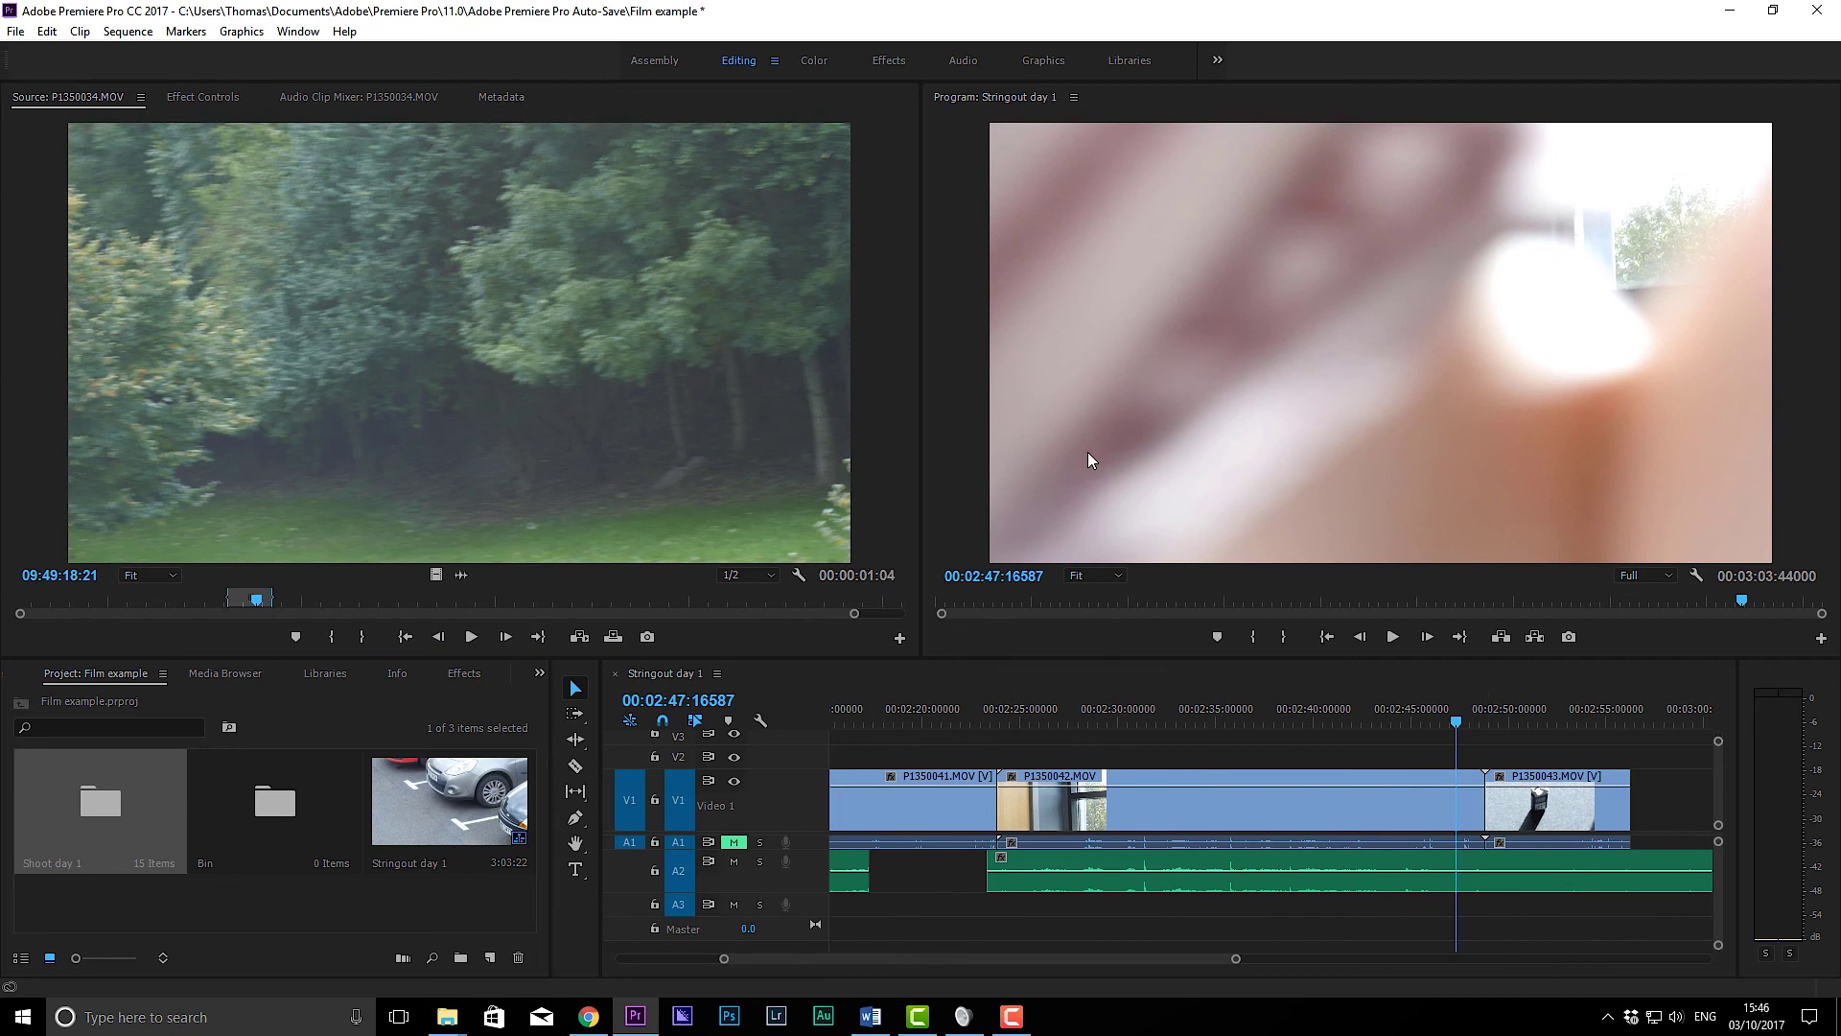
pyautogui.click(1665, 575)
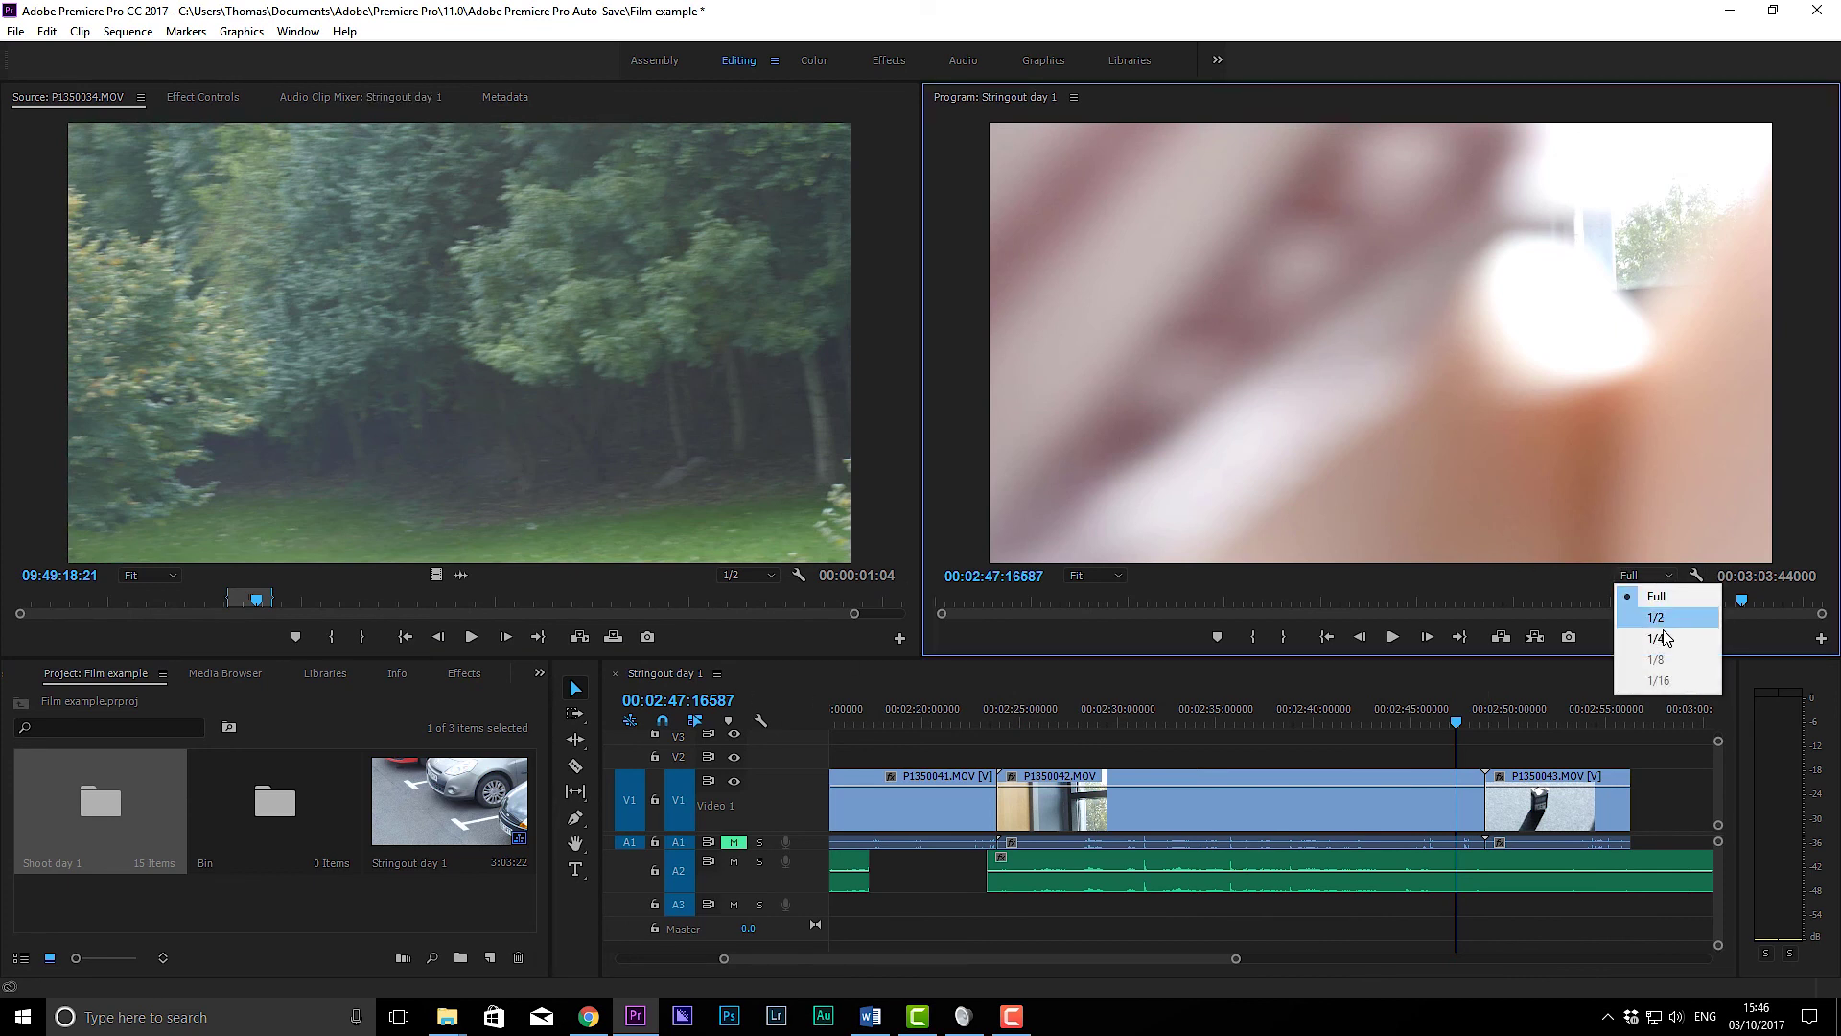
pyautogui.click(1103, 575)
pyautogui.click(1097, 617)
pyautogui.click(1103, 575)
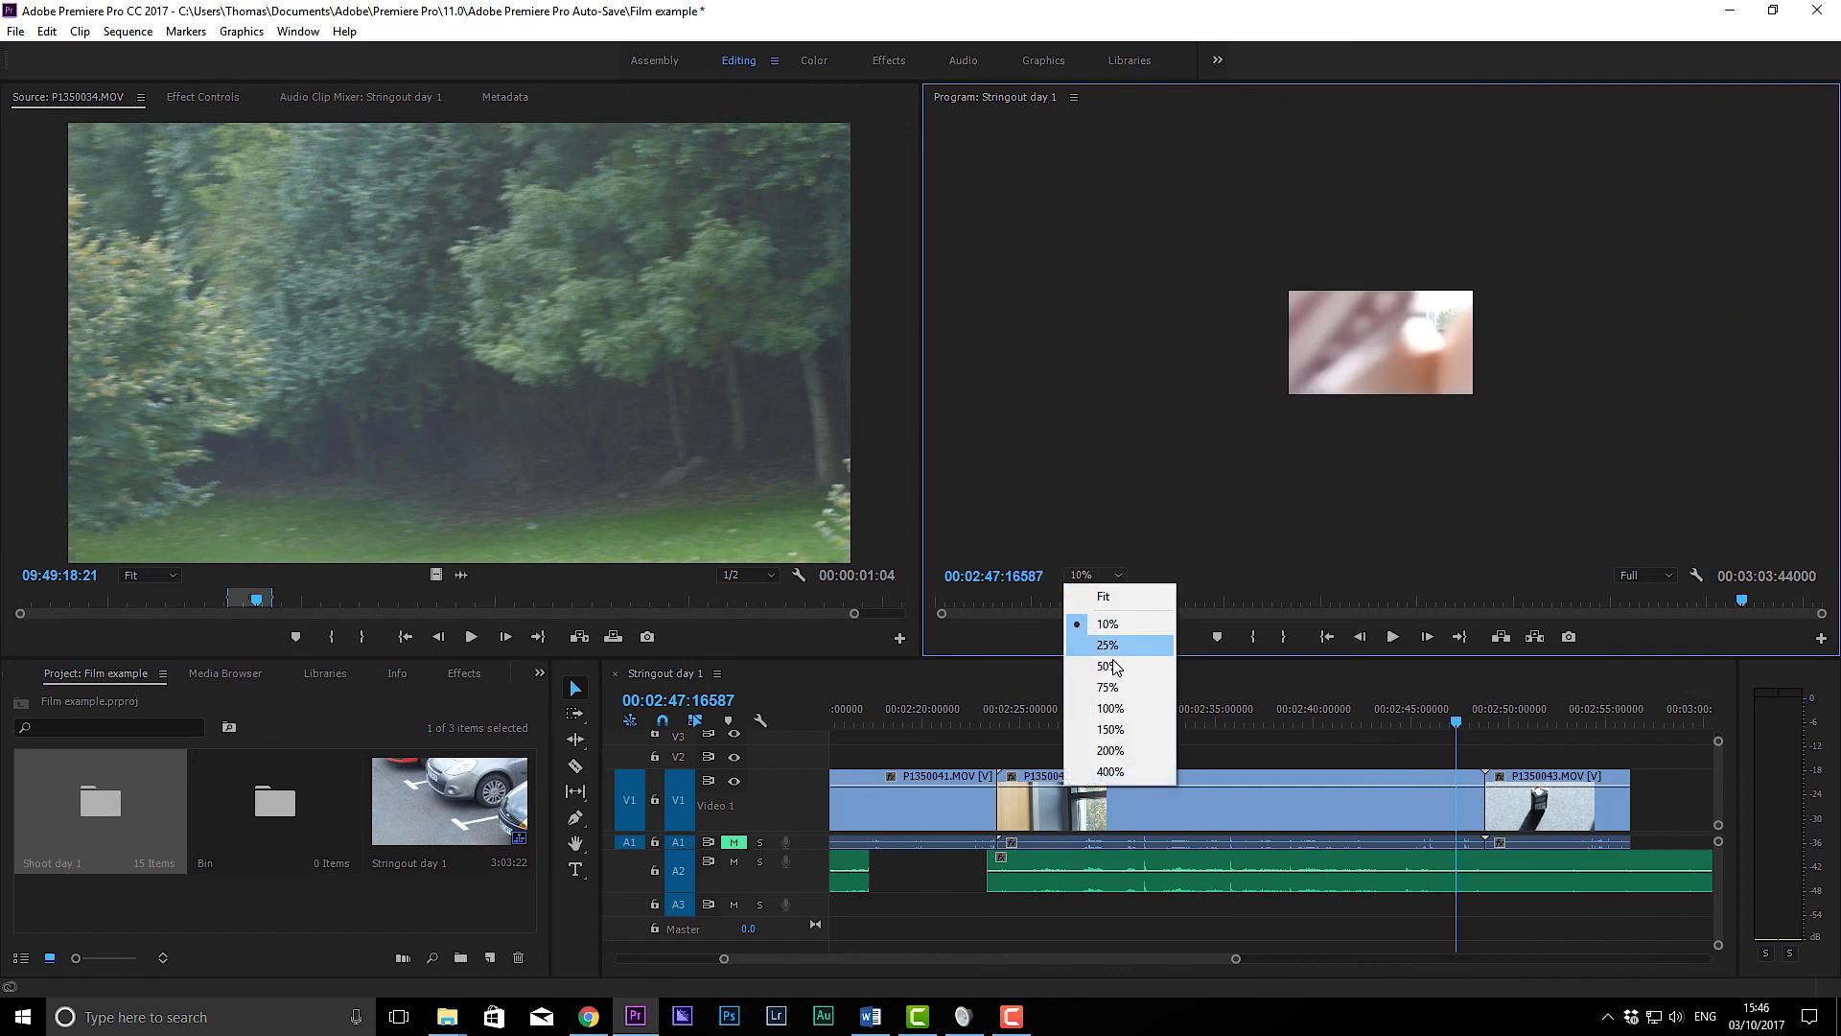
pyautogui.click(1115, 710)
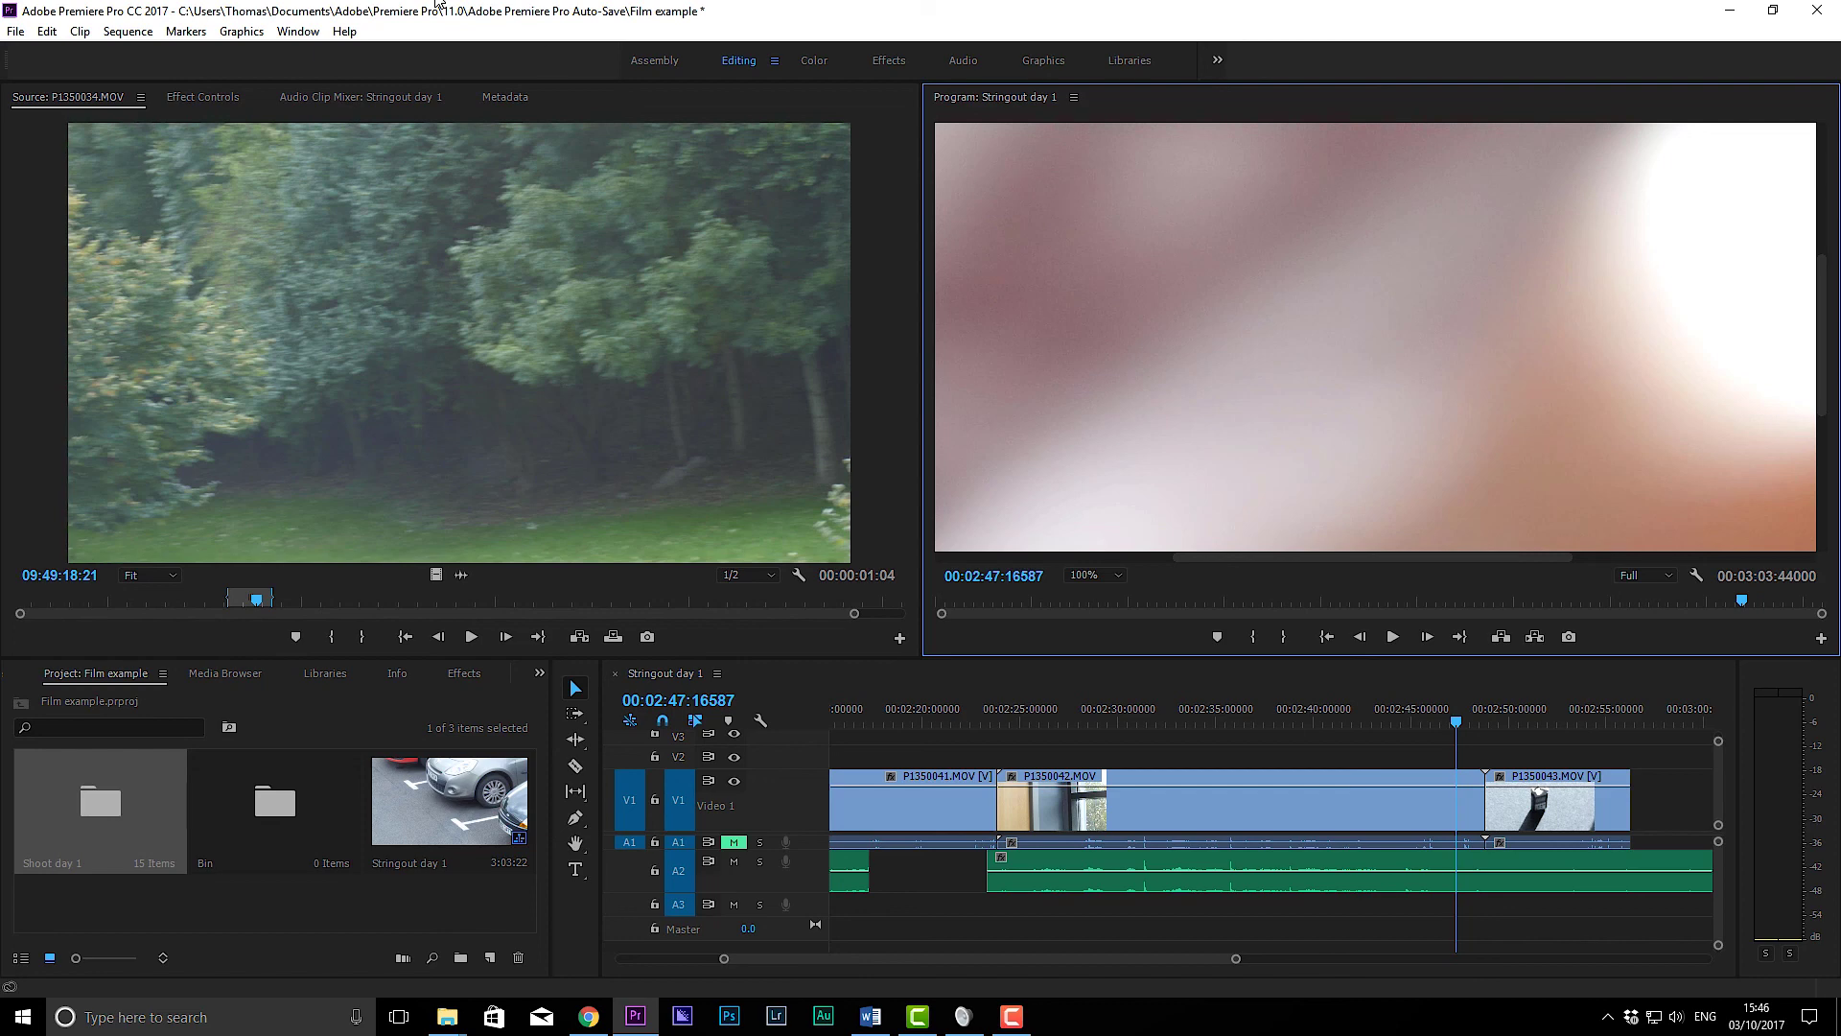
pyautogui.click(15, 31)
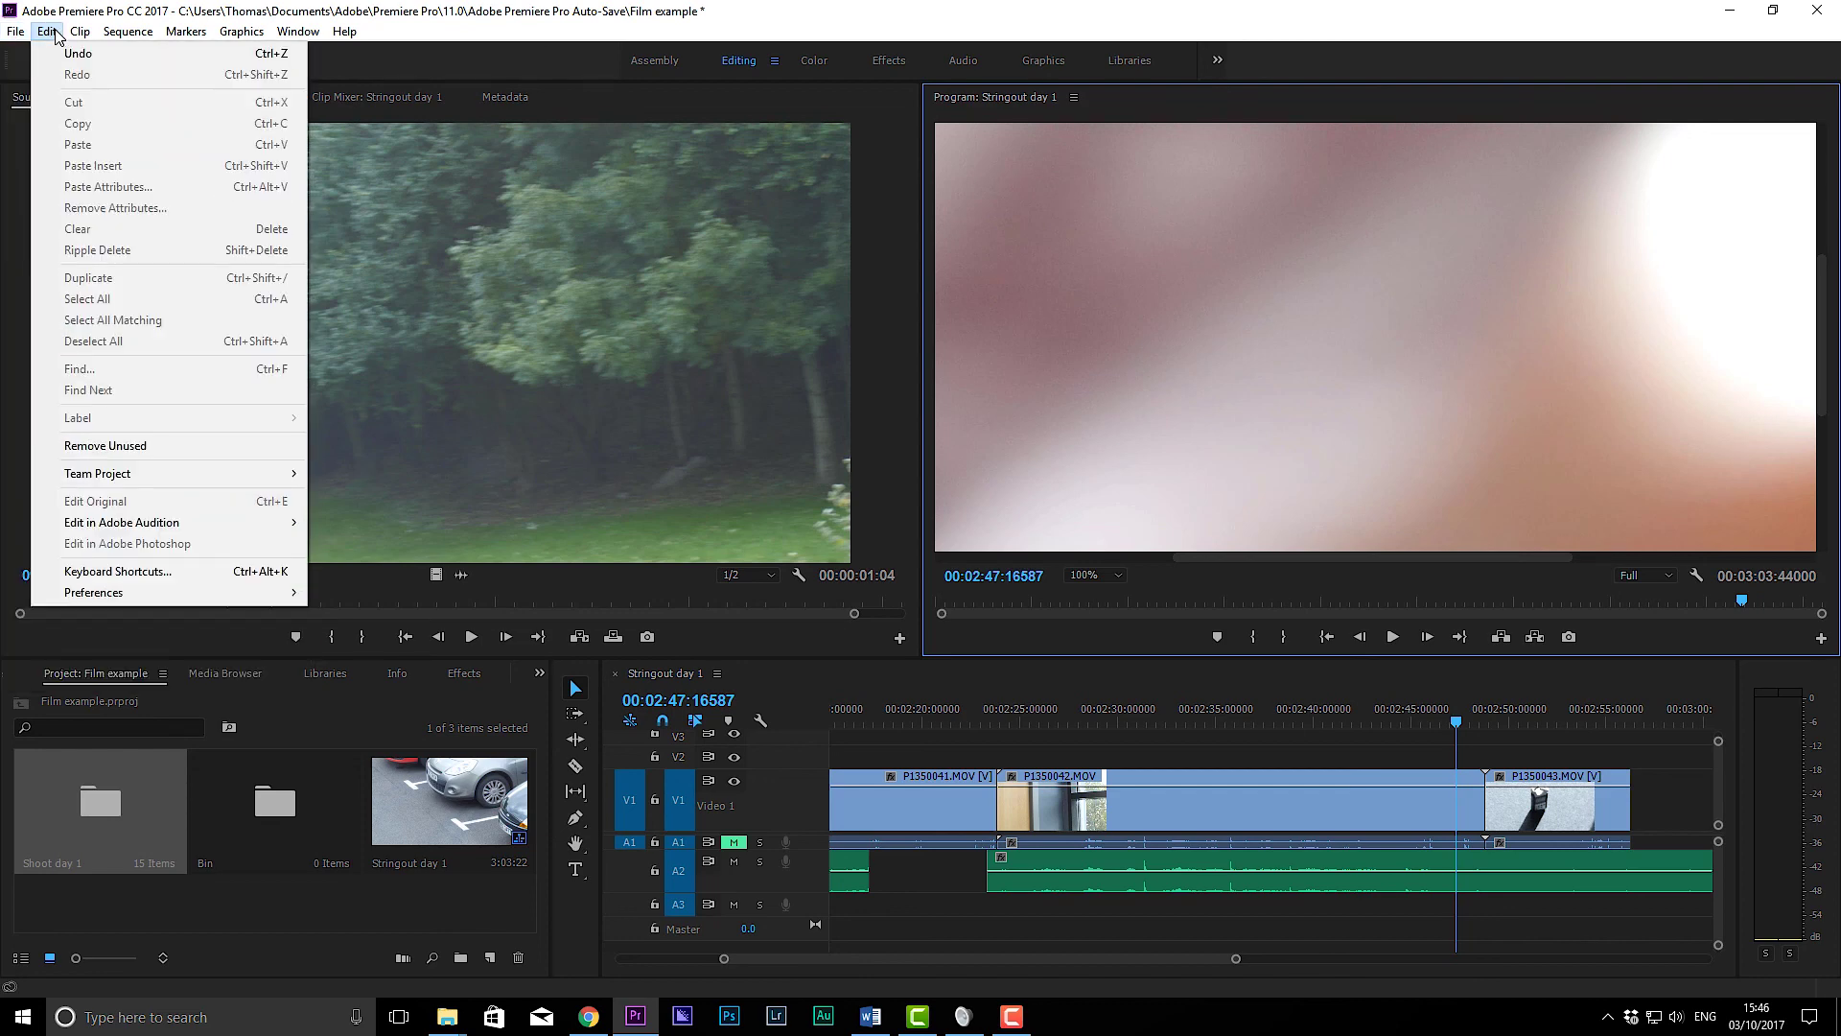
pyautogui.moveTo(242, 40)
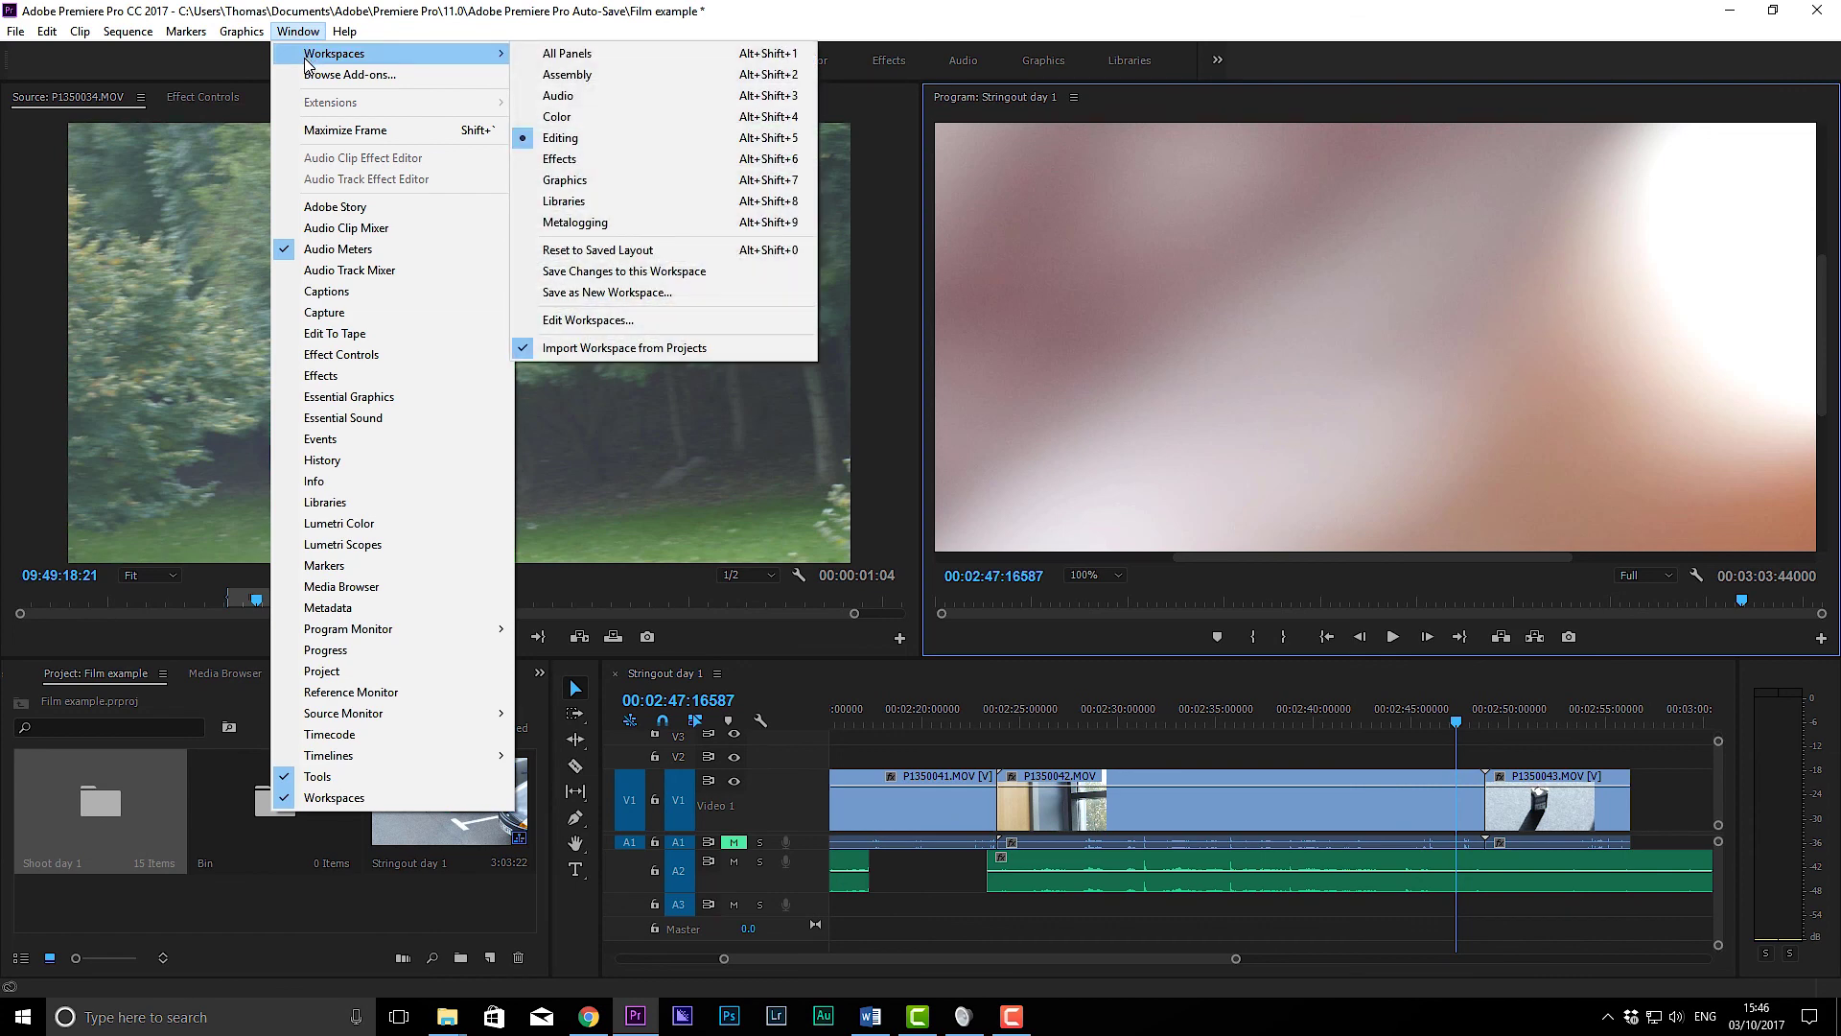
pyautogui.click(394, 300)
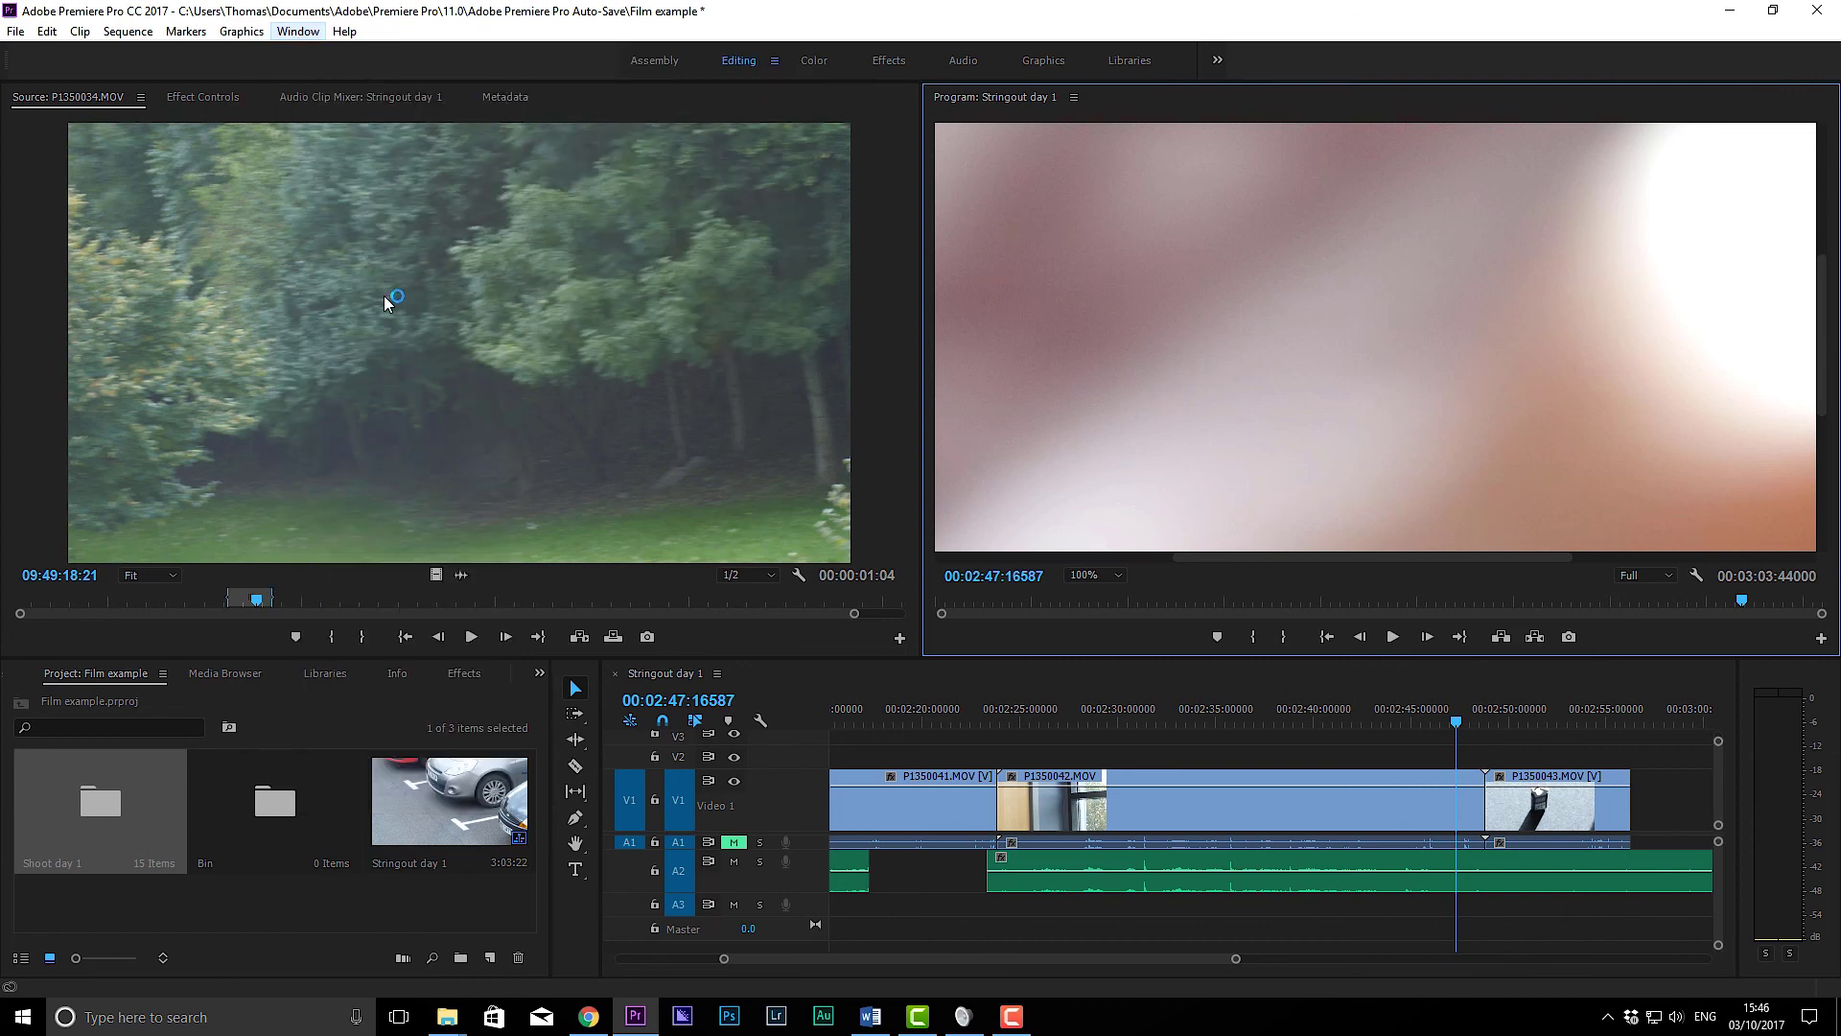
pyautogui.click(416, 910)
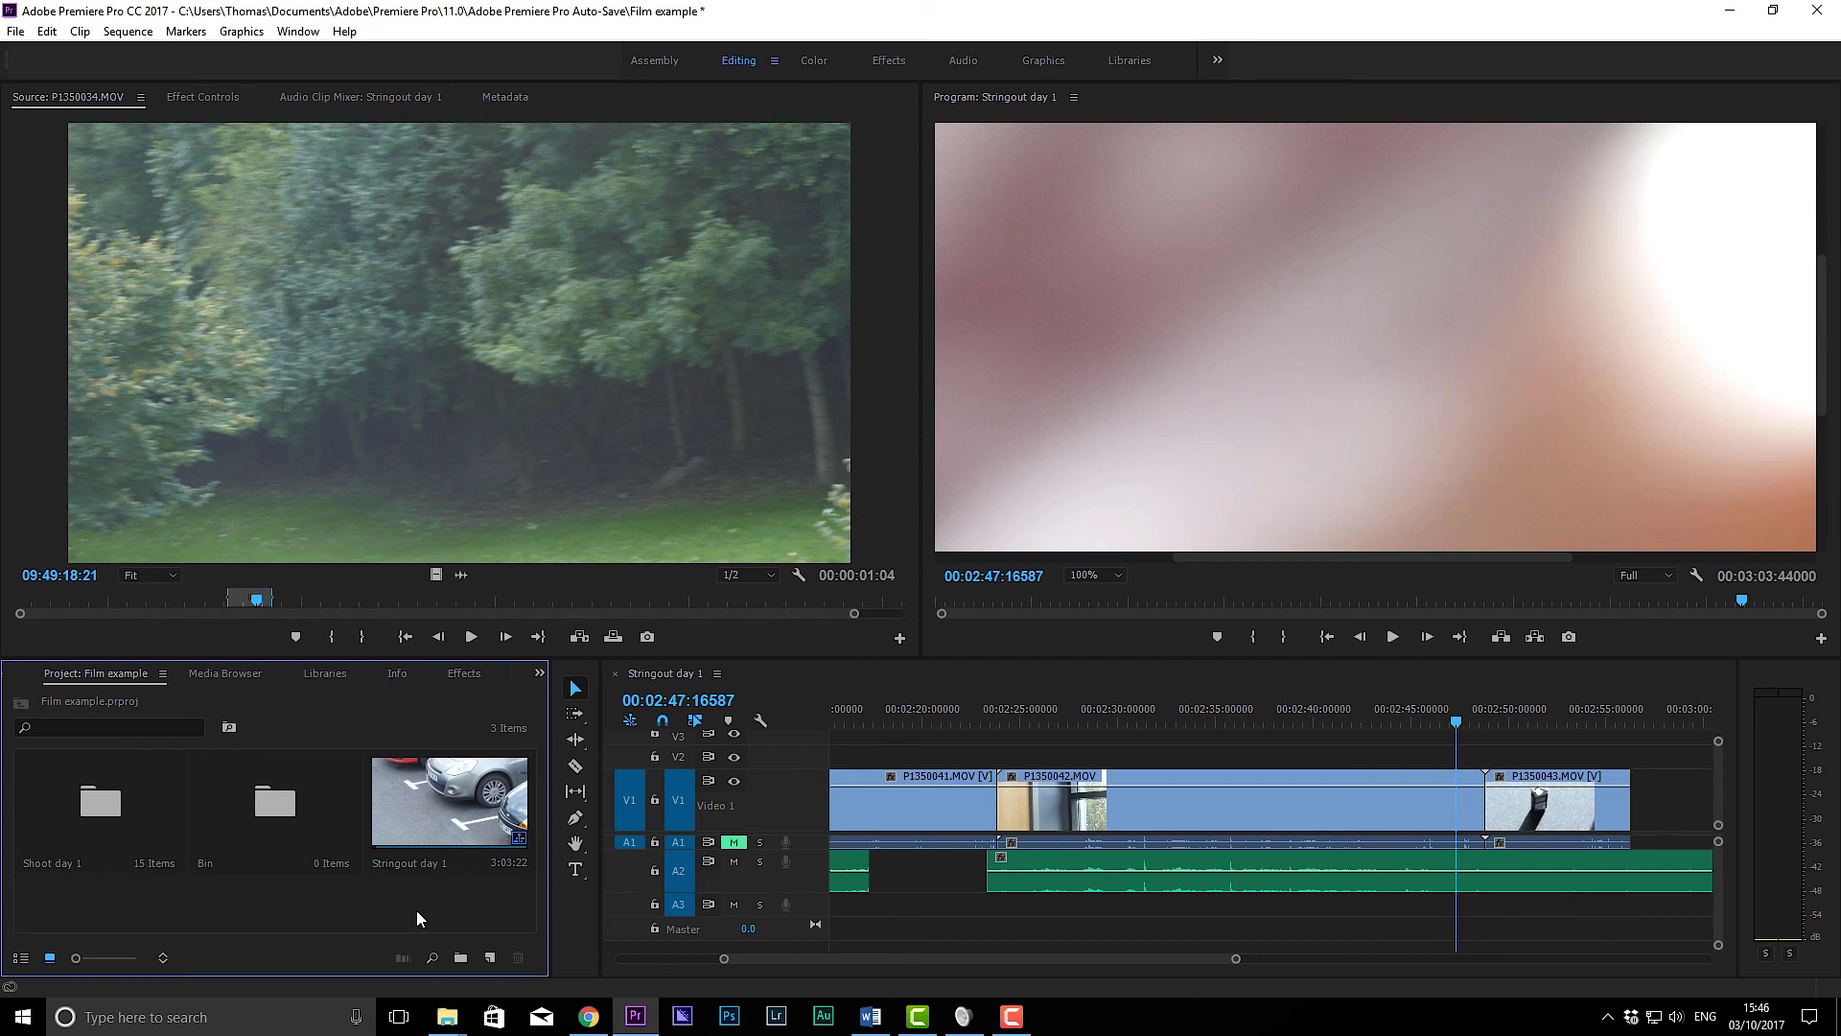